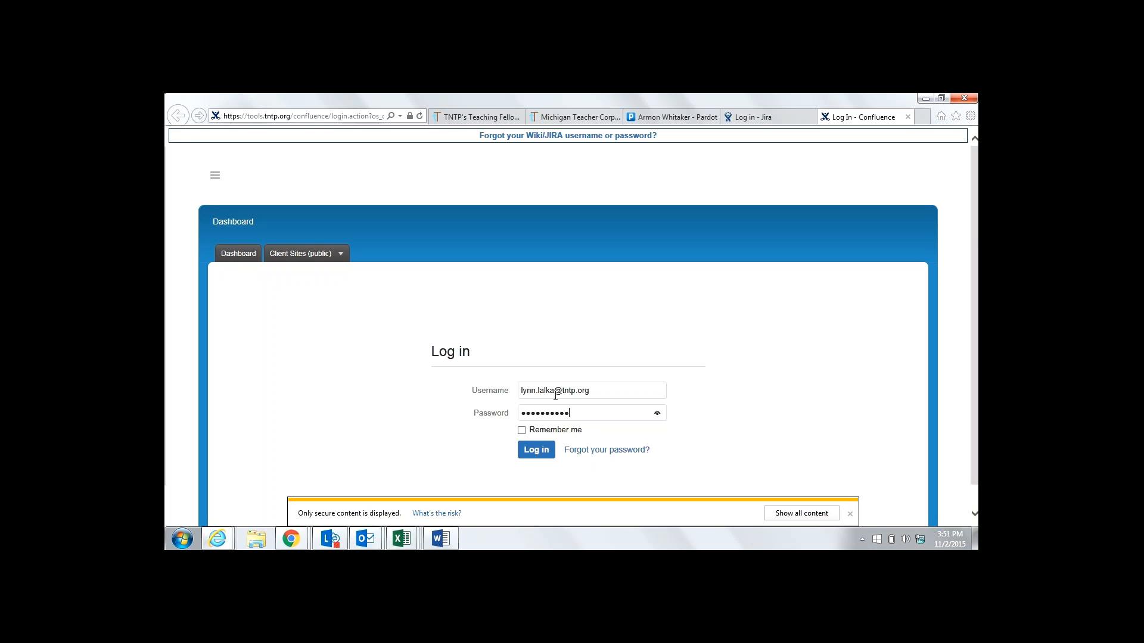
Log in to Confluence and scroll the GoToMeeting Calendars page to list calendars 1 through 5
click(534, 455)
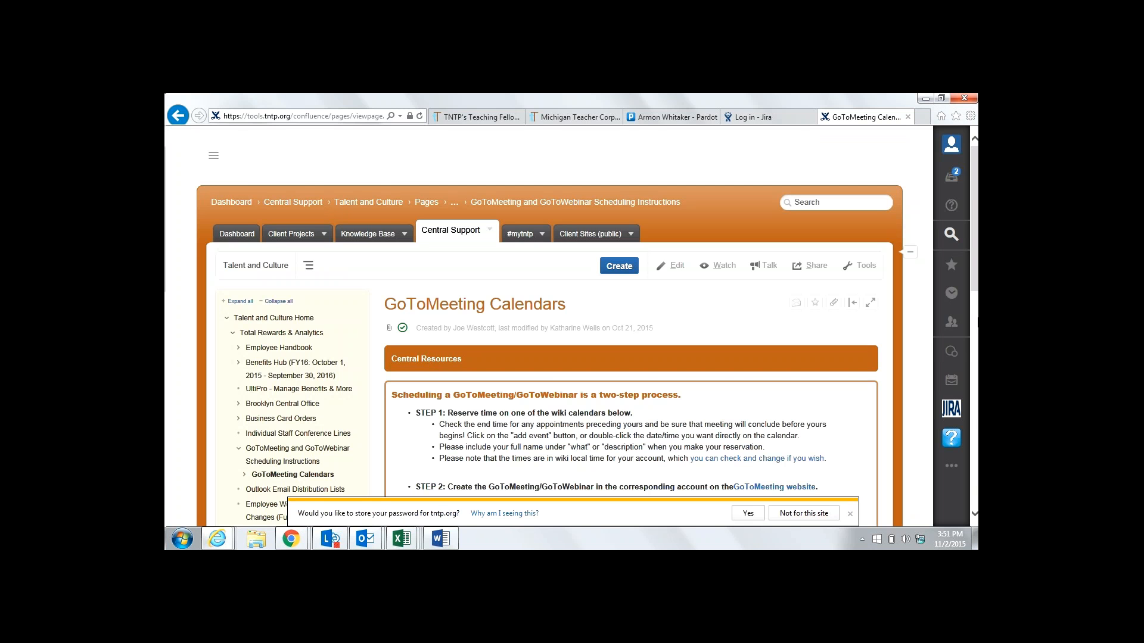
scroll(977, 324, down, 3)
scroll(977, 324, down, 2)
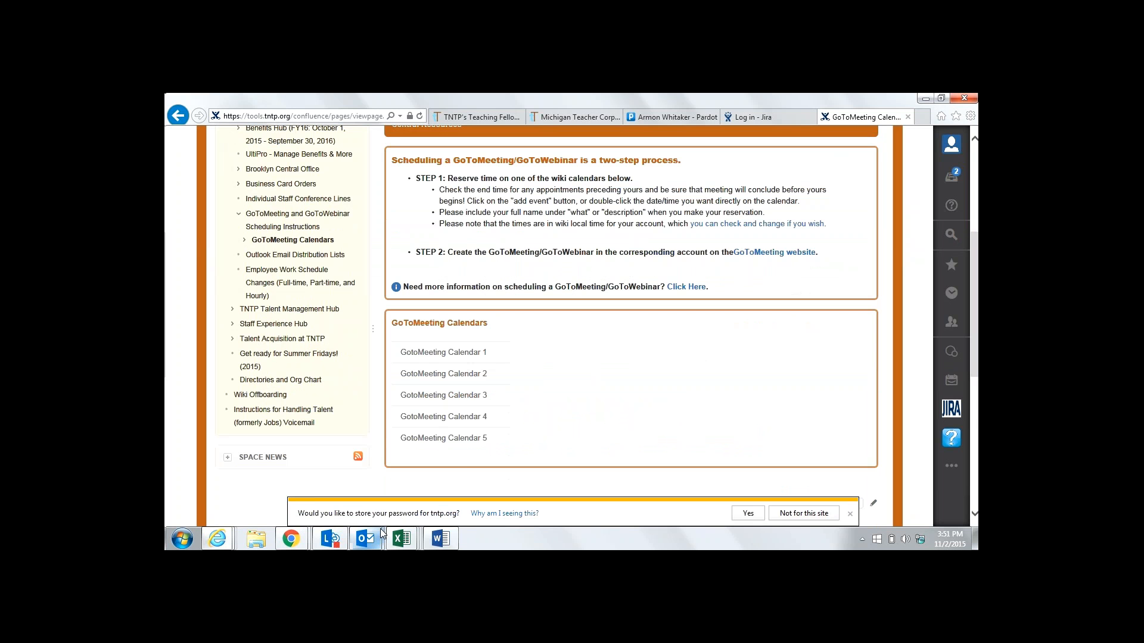
click(439, 540)
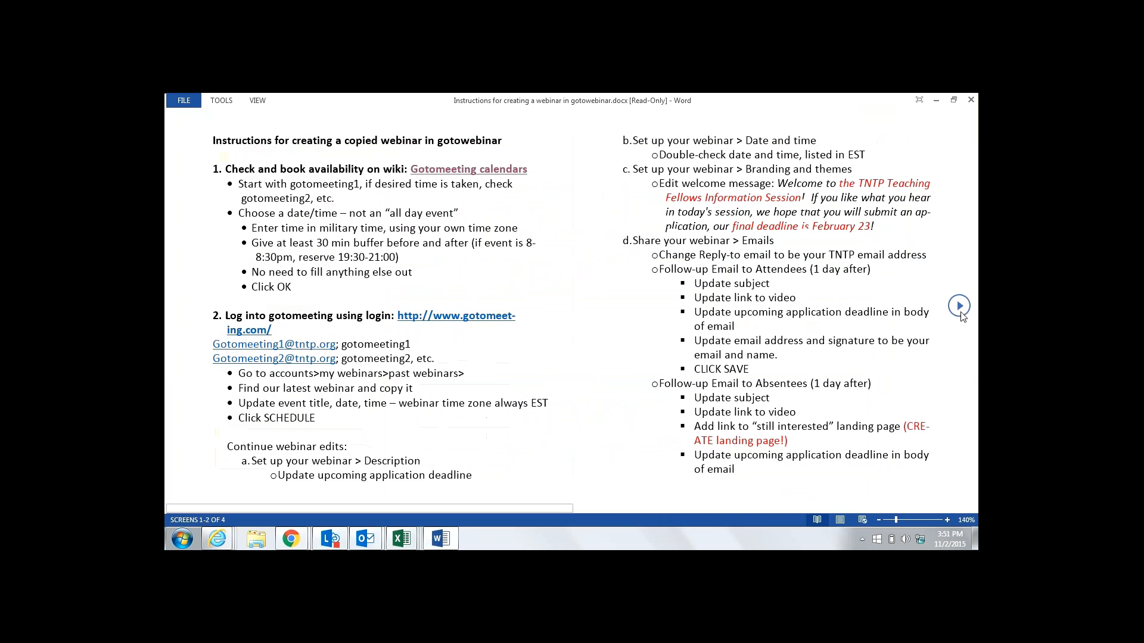
click(959, 306)
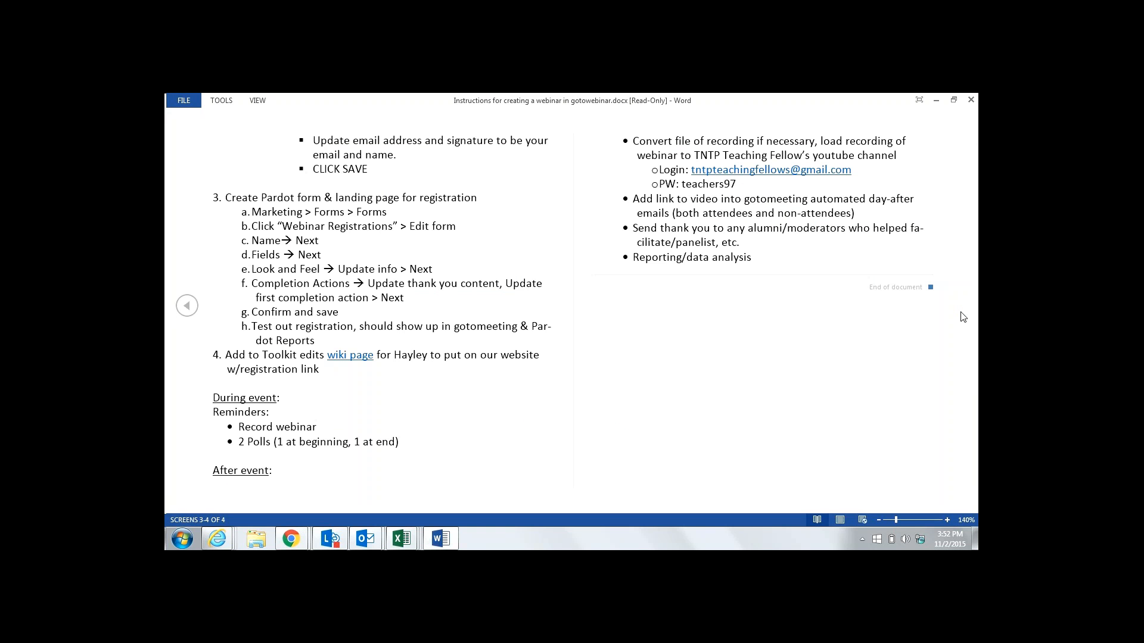
click(187, 306)
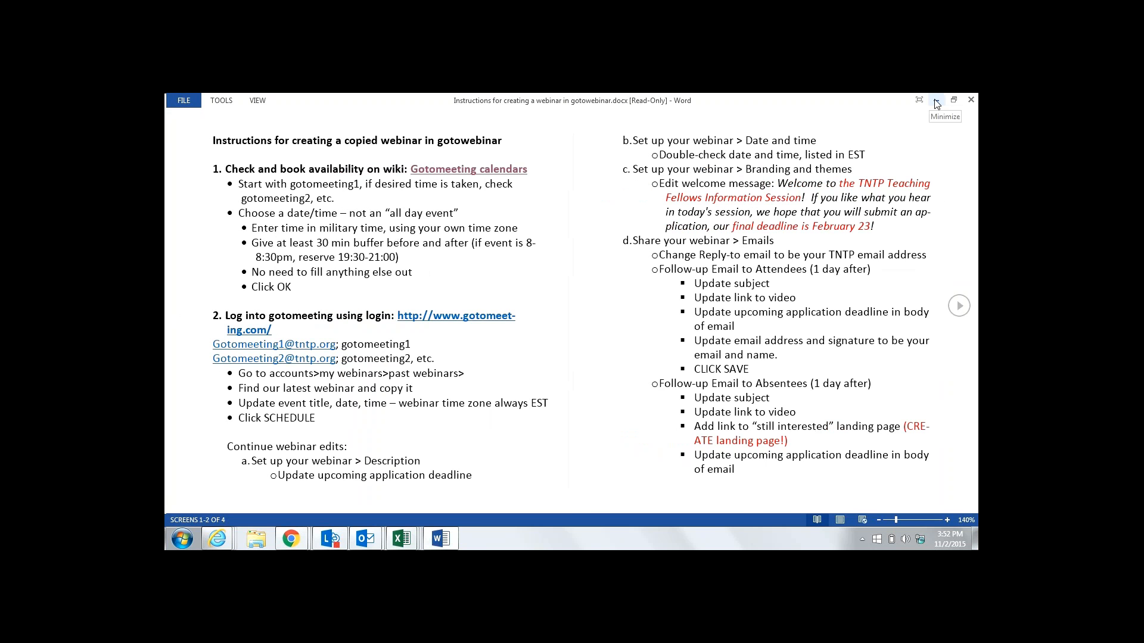
Open GotoMeeting Calendar 1, accept the suggested time zone, and advance to December 2015
click(936, 102)
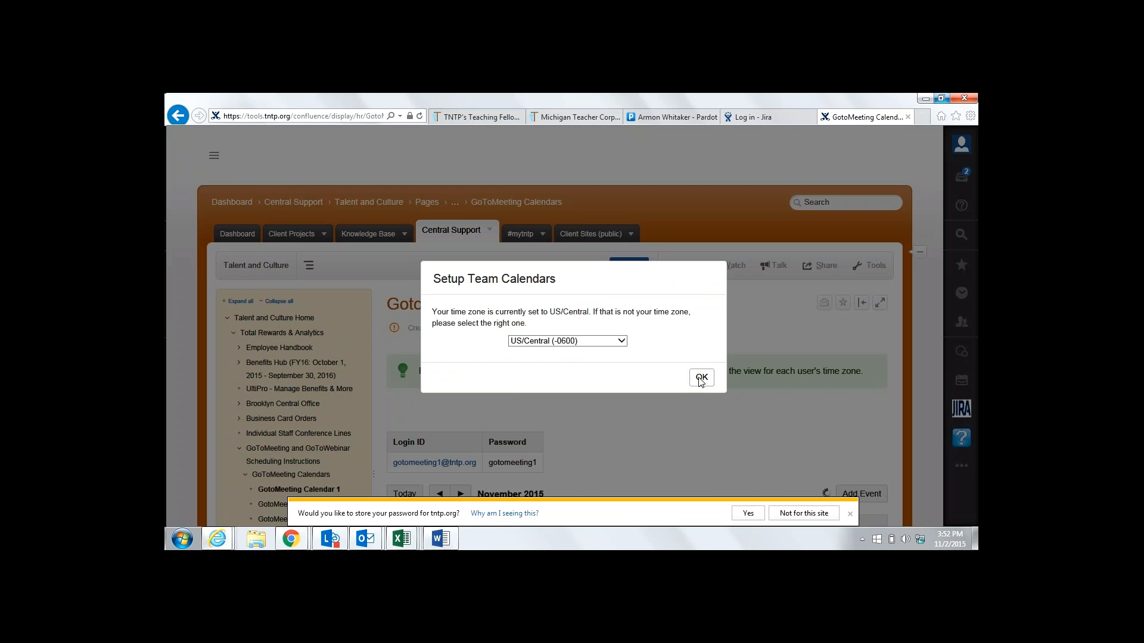
click(701, 379)
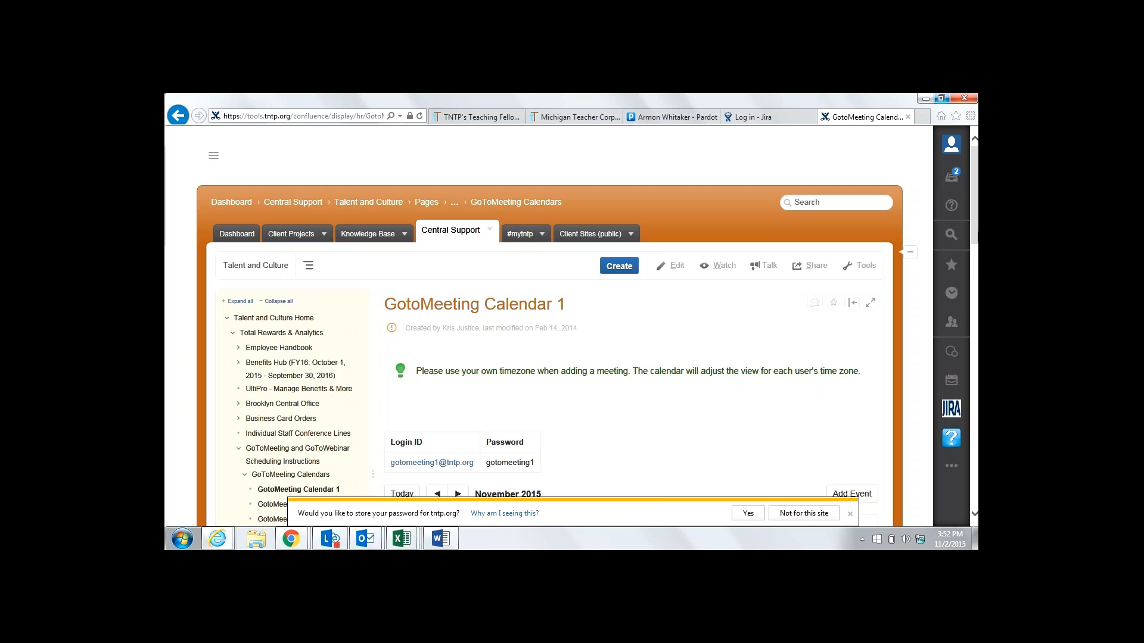
drag(974, 227, 977, 303)
click(459, 209)
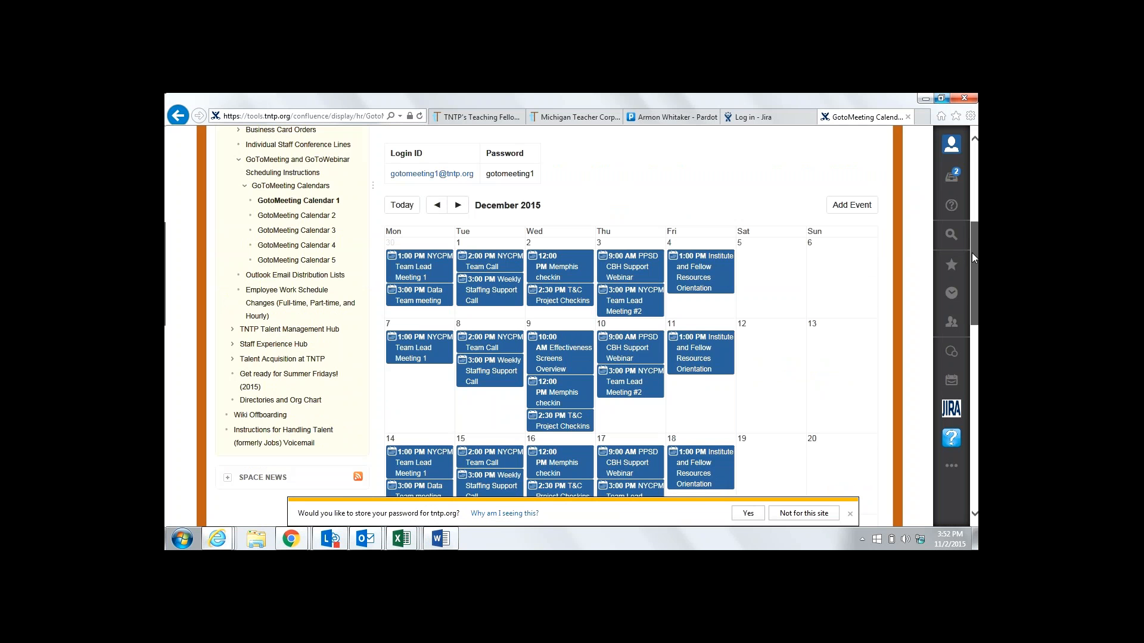
mouse_move(972, 253)
mouse_down()
mouse_move(975, 213)
mouse_move(976, 253)
mouse_up()
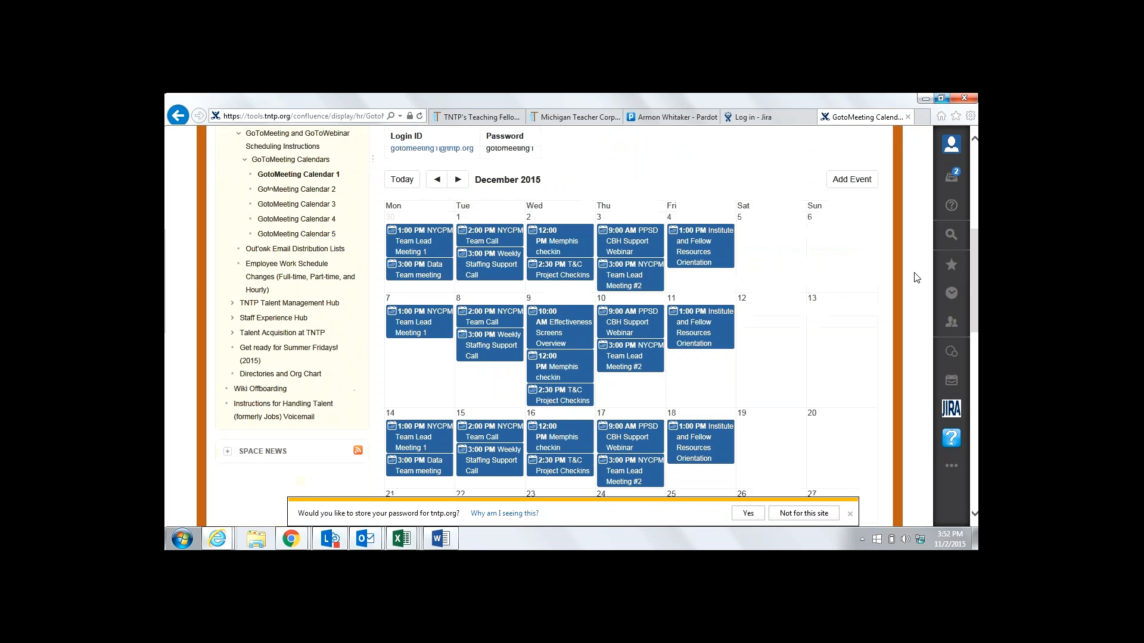
Check the booking rules in the Word instructions, then start a new event in Calendar 1
click(441, 539)
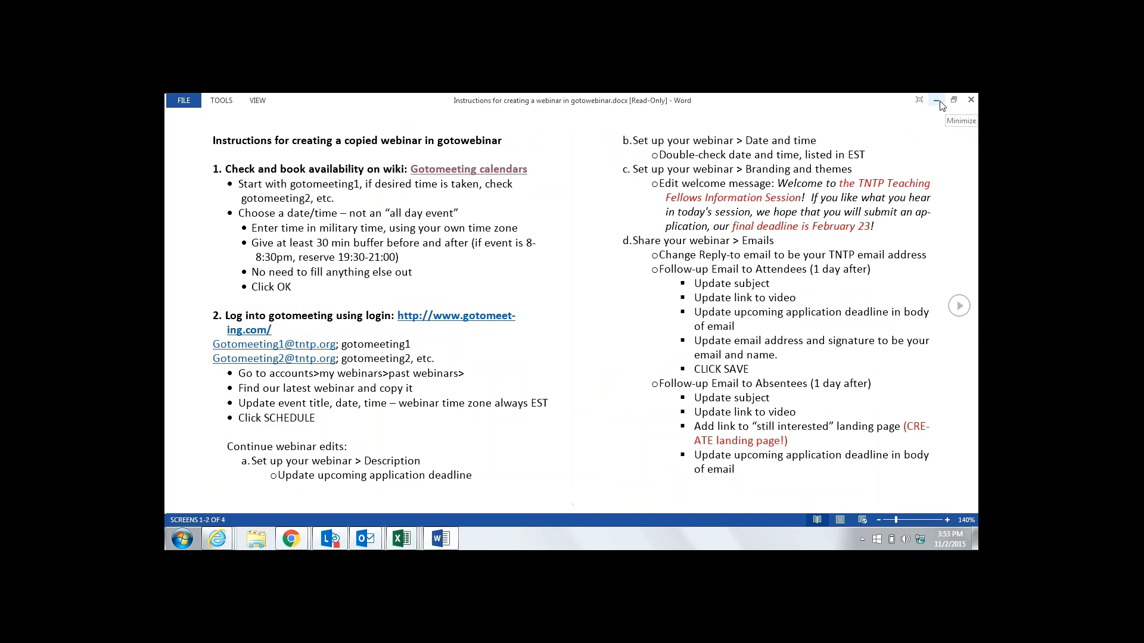
click(216, 541)
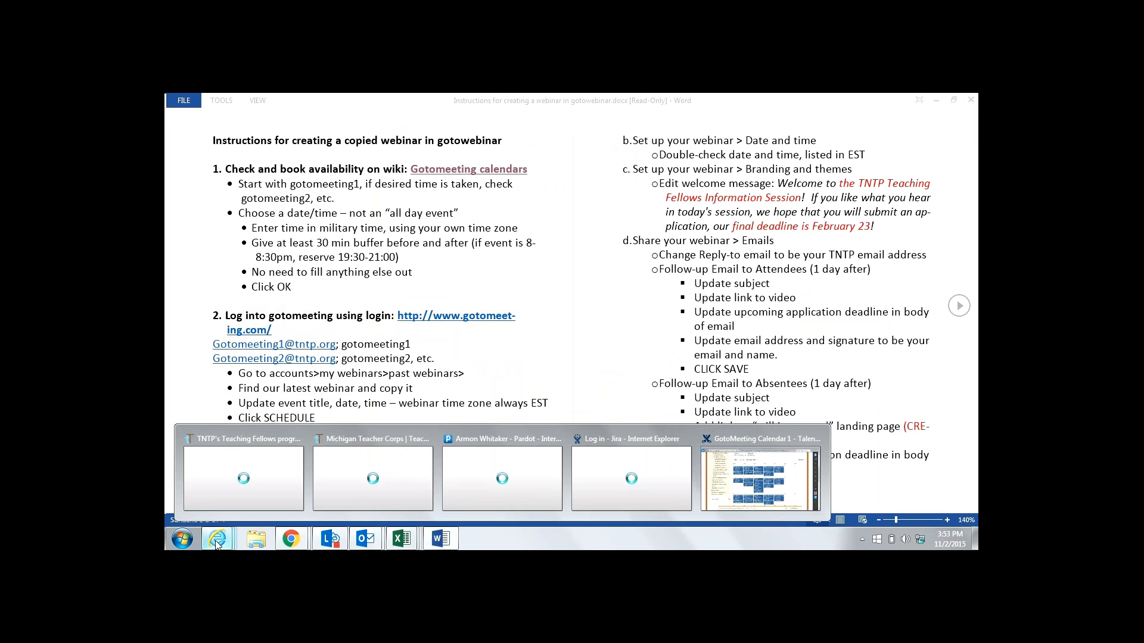
click(709, 472)
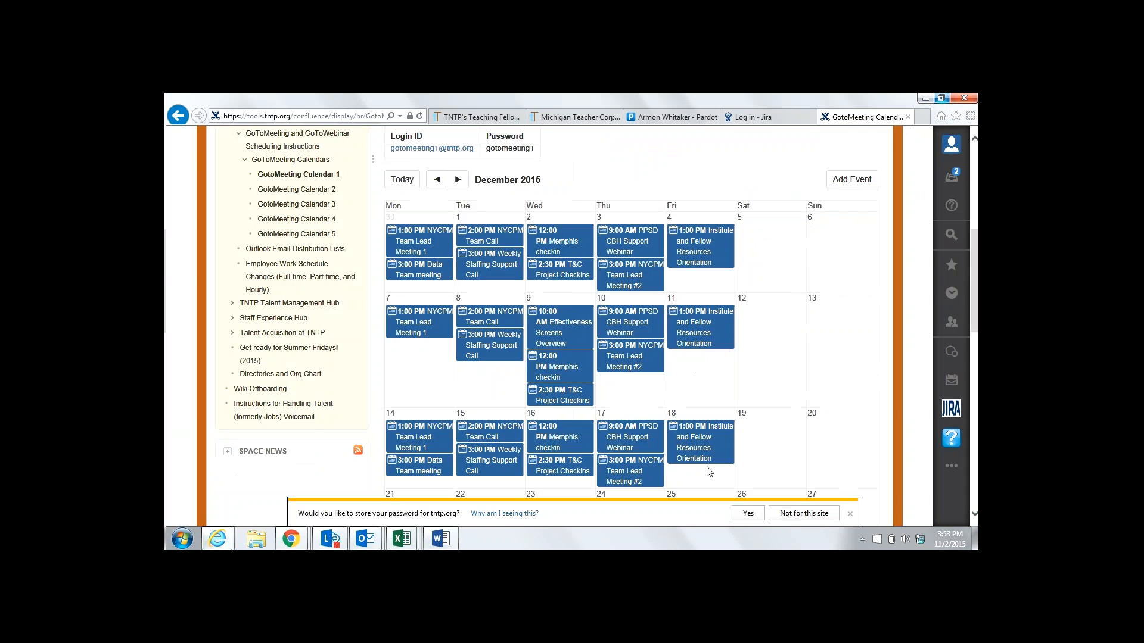
click(859, 181)
Name the new event 'Info Session', replacing the mistyped 'Applicant'
click(593, 201)
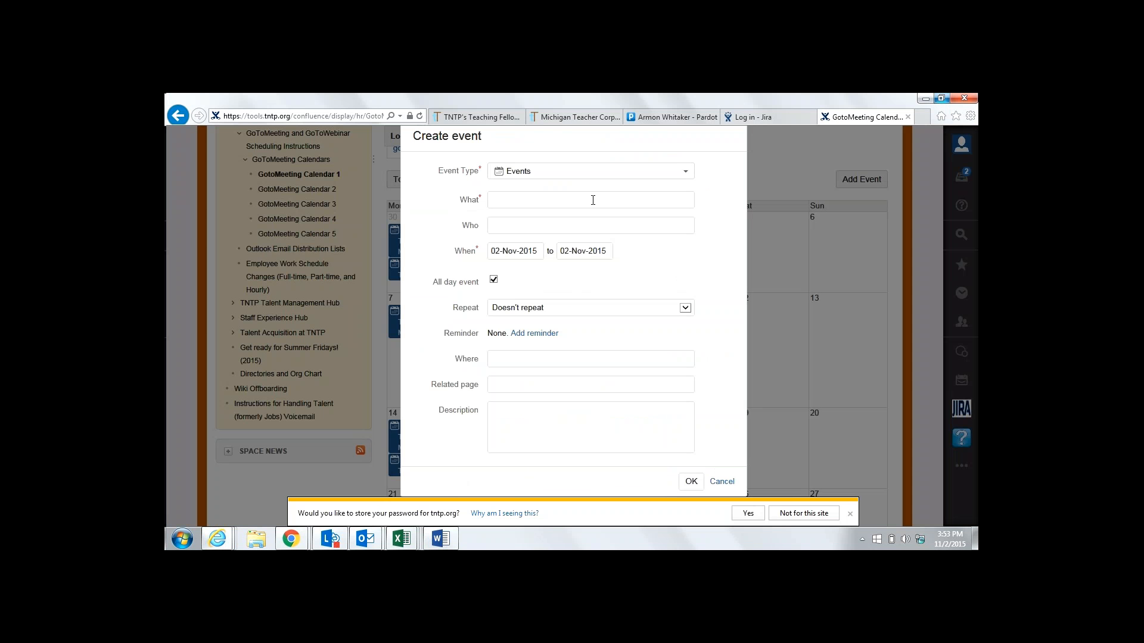
text(Applicant)
key(BackSpace)
key(BackSpace)
key(BackSpace)
key(BackSpace)
key(BackSpace)
key(BackSpace)
key(BackSpace)
key(BackSpace)
key(BackSpace)
key(BackSpace)
text(Info Session)
Set the event date to 07-Dec-2015 and turn off All day event
click(525, 251)
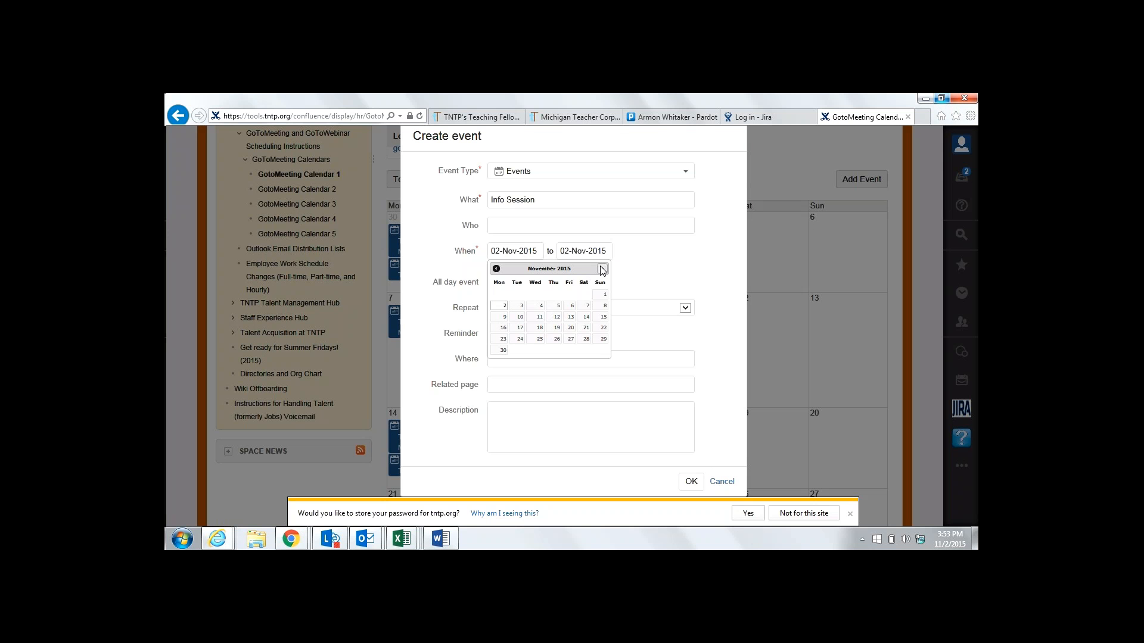
click(603, 269)
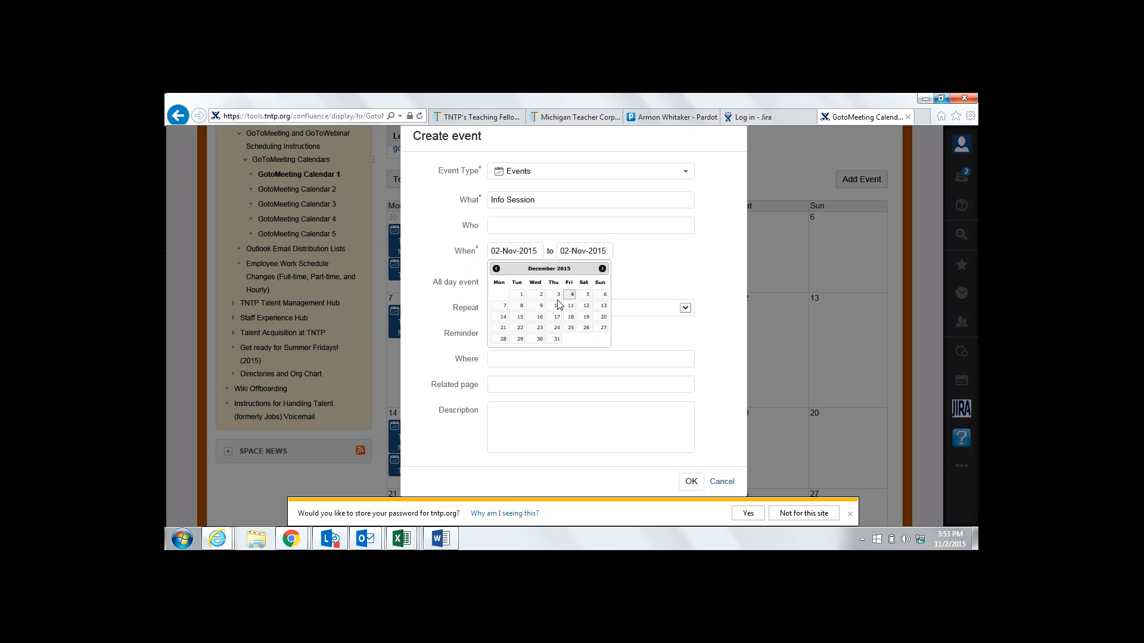
click(503, 307)
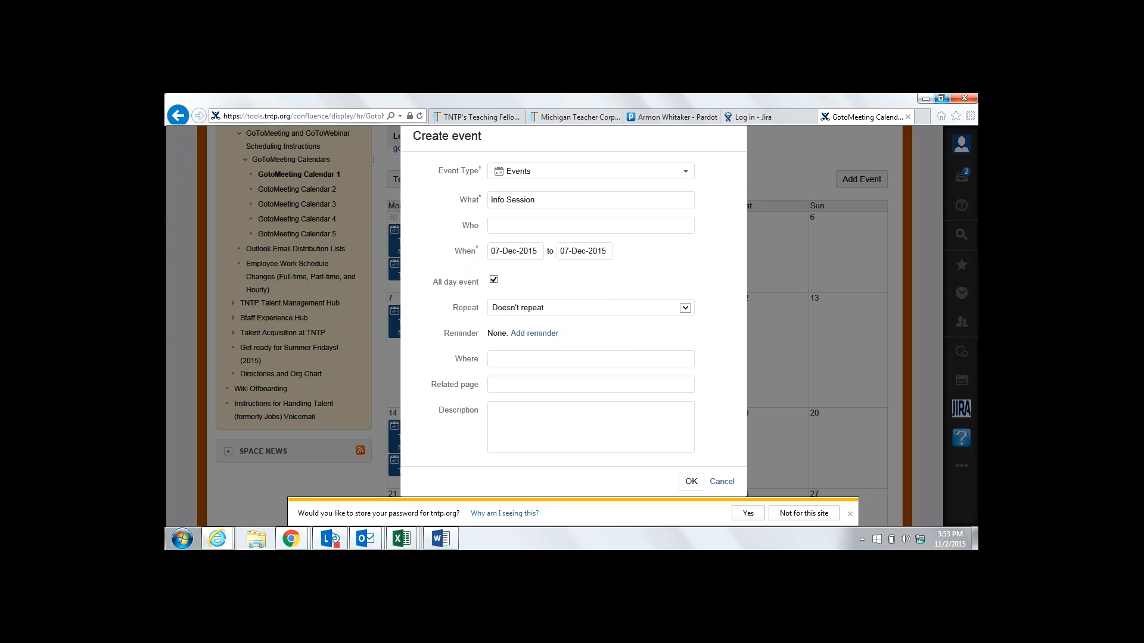
click(493, 280)
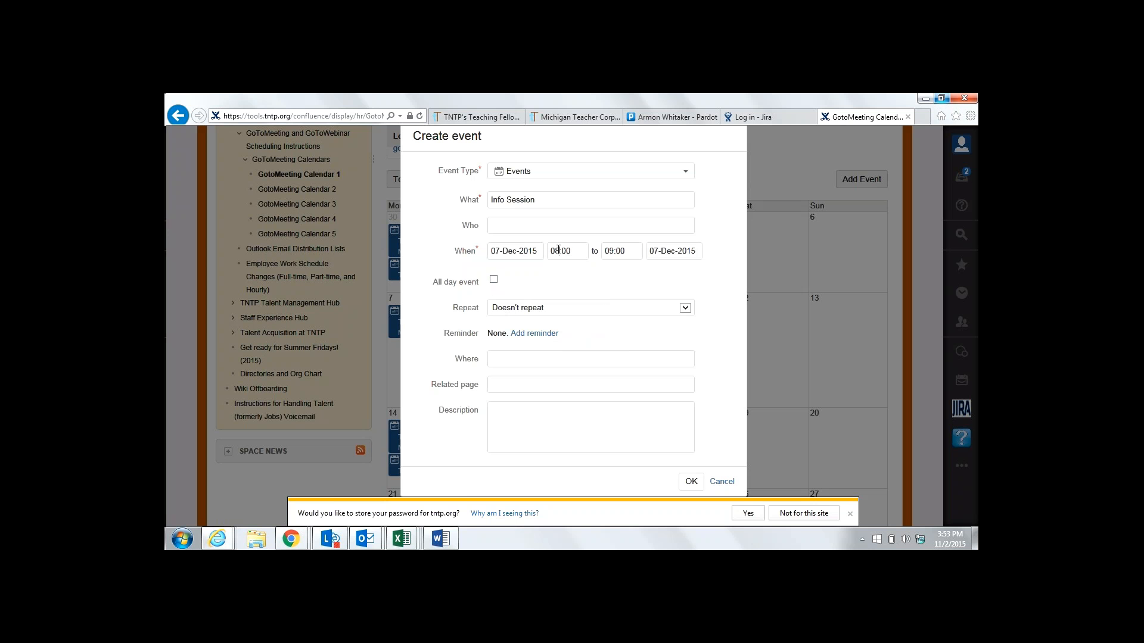
Clear the hour from the start time and check the time format rule in the instructions
key(shift+Left)
text(7)
key(BackSpace)
text(8)
key(Tab)
click(606, 285)
click(557, 251)
key(BackSpace)
key(BackSpace)
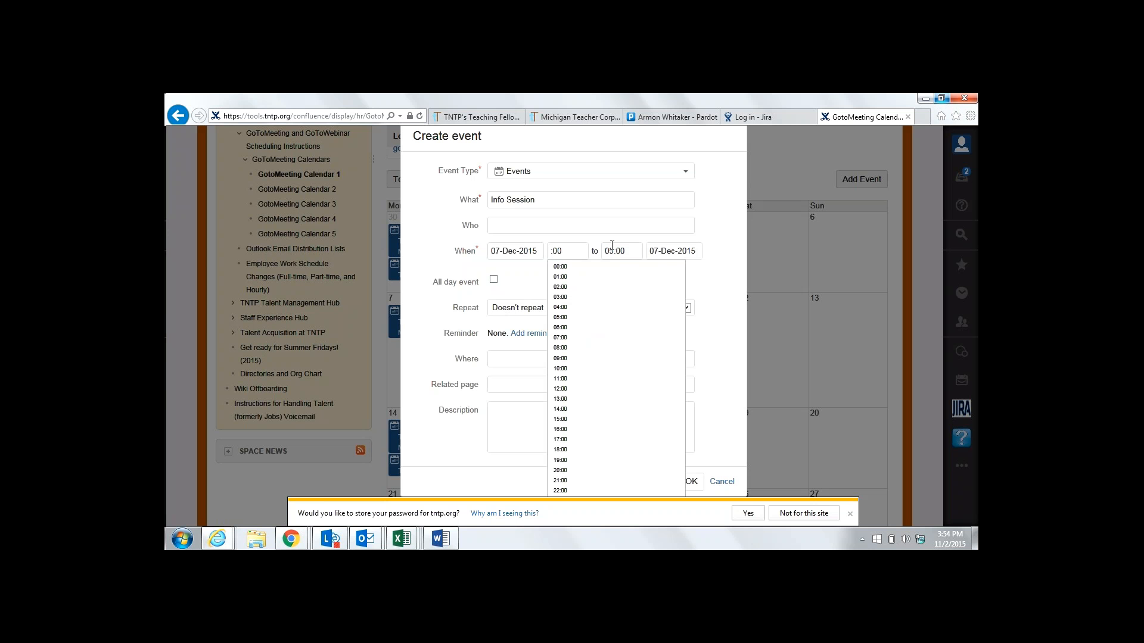
click(441, 539)
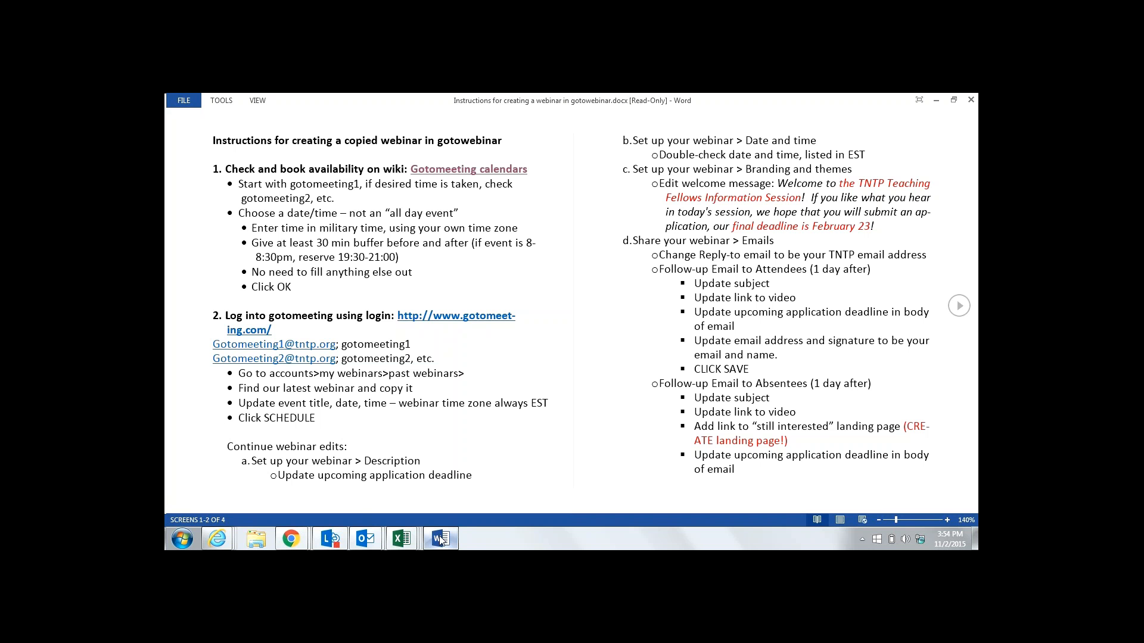
Bring the Confluence Info Session draft back in front of the Word instructions
mouse_move(439, 539)
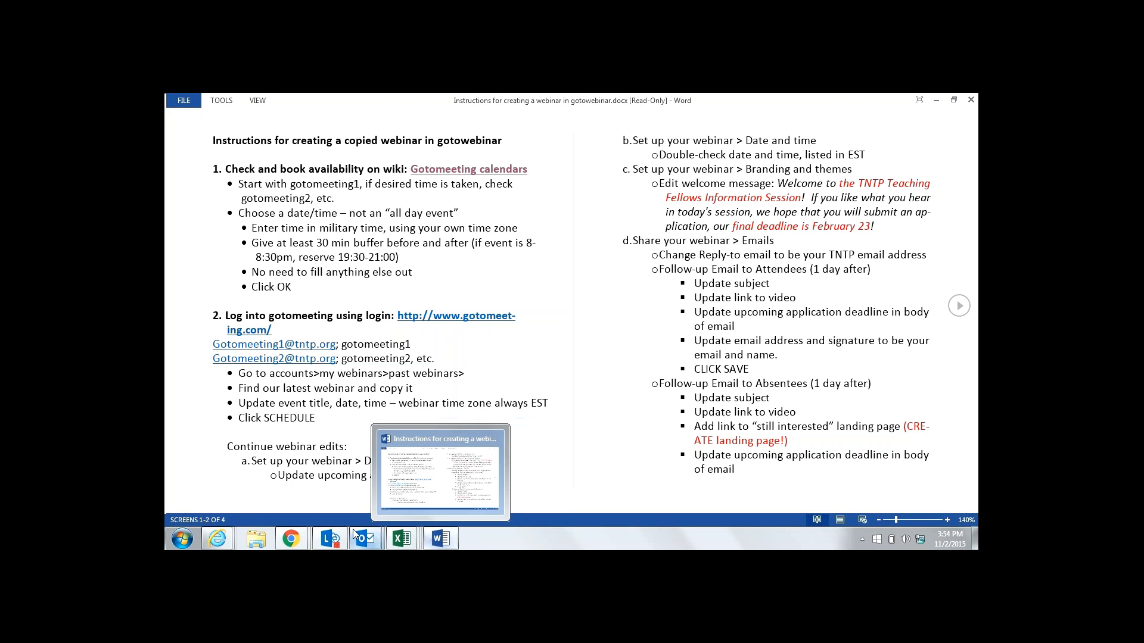
mouse_move(354, 536)
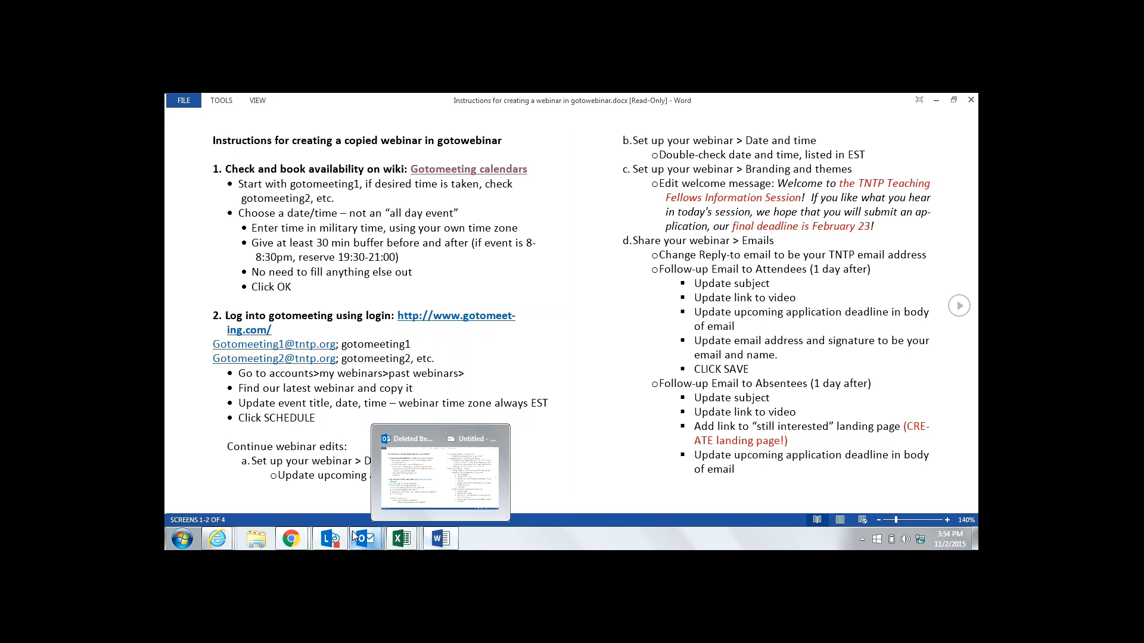
mouse_move(216, 539)
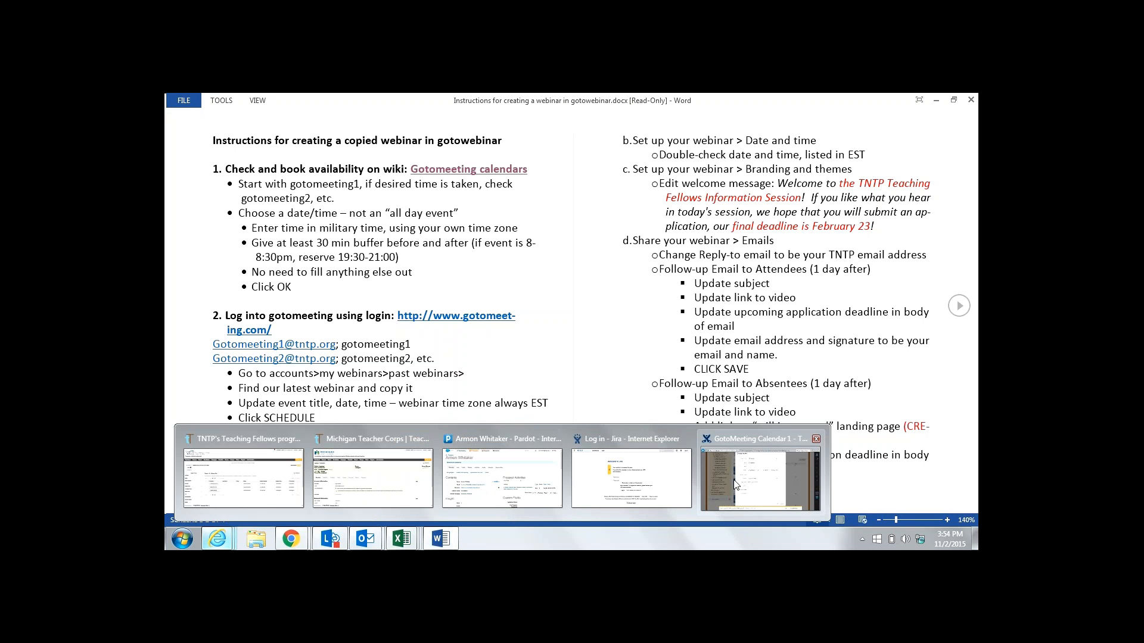
click(736, 484)
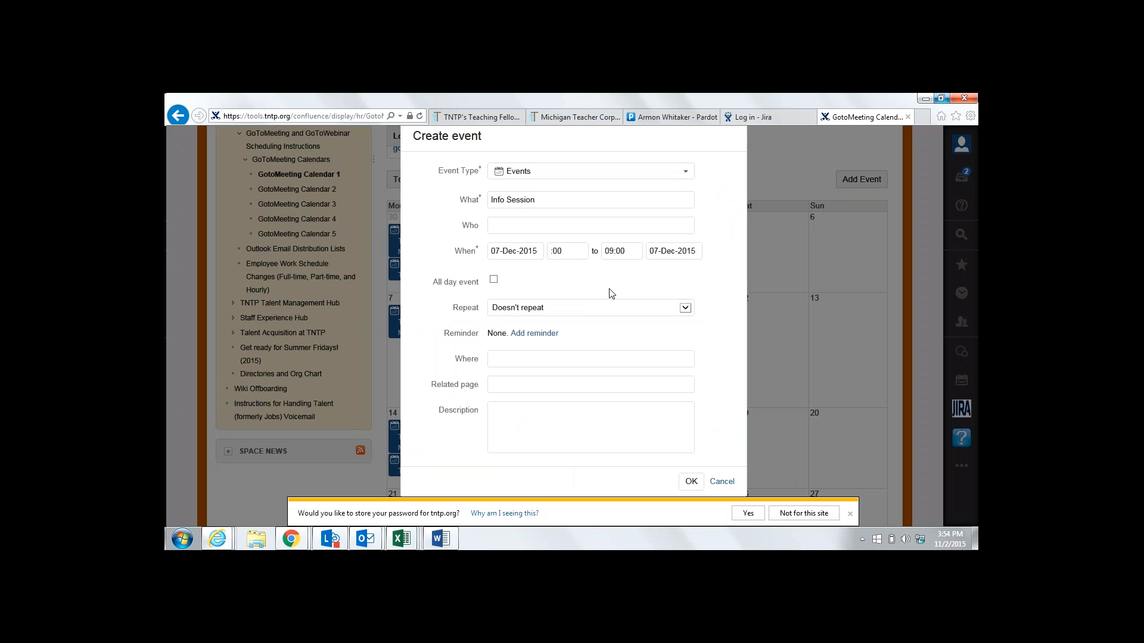
Set the Info Session start time to 18:30
drag(572, 252, 544, 255)
text(18:30)
click(635, 250)
Glance at the Word instructions, then return to the Create event form
click(441, 540)
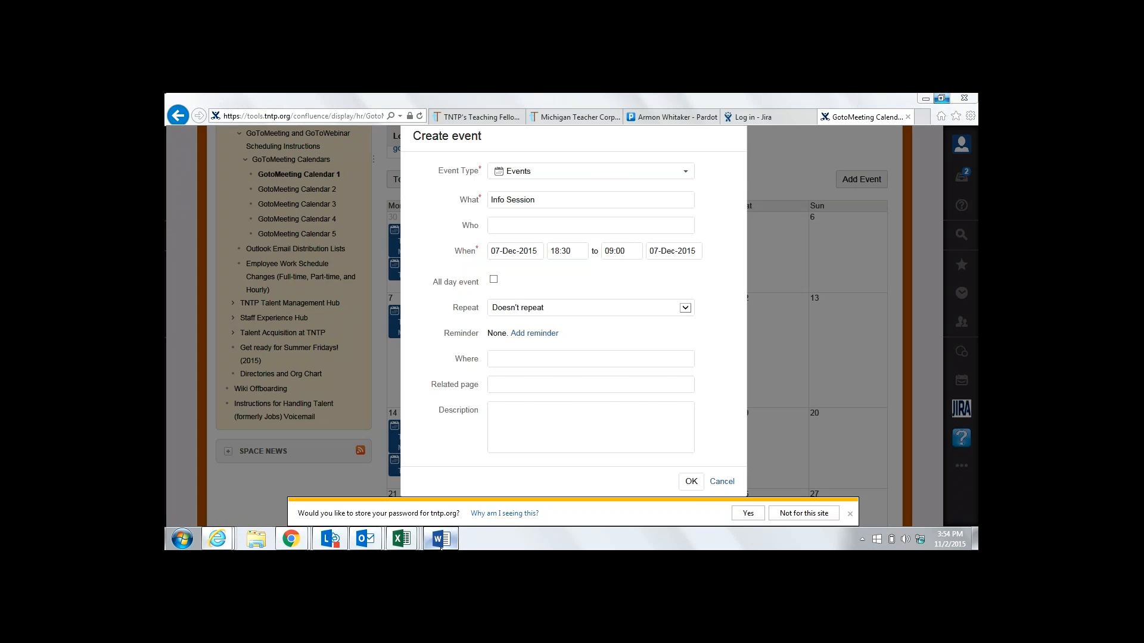
click(440, 542)
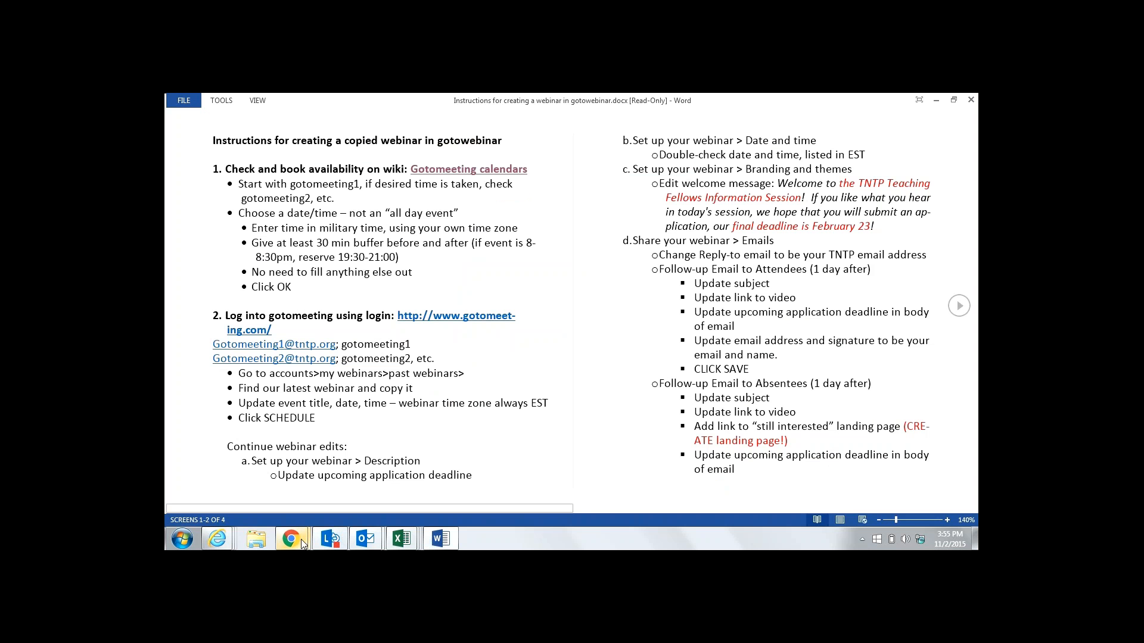
click(301, 544)
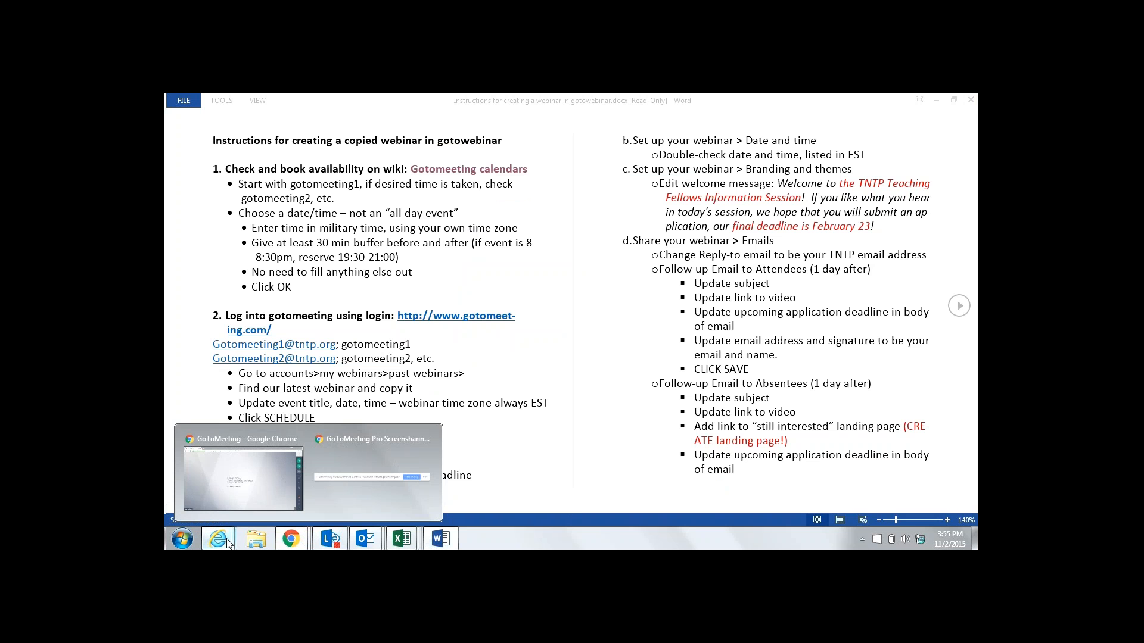
mouse_move(227, 543)
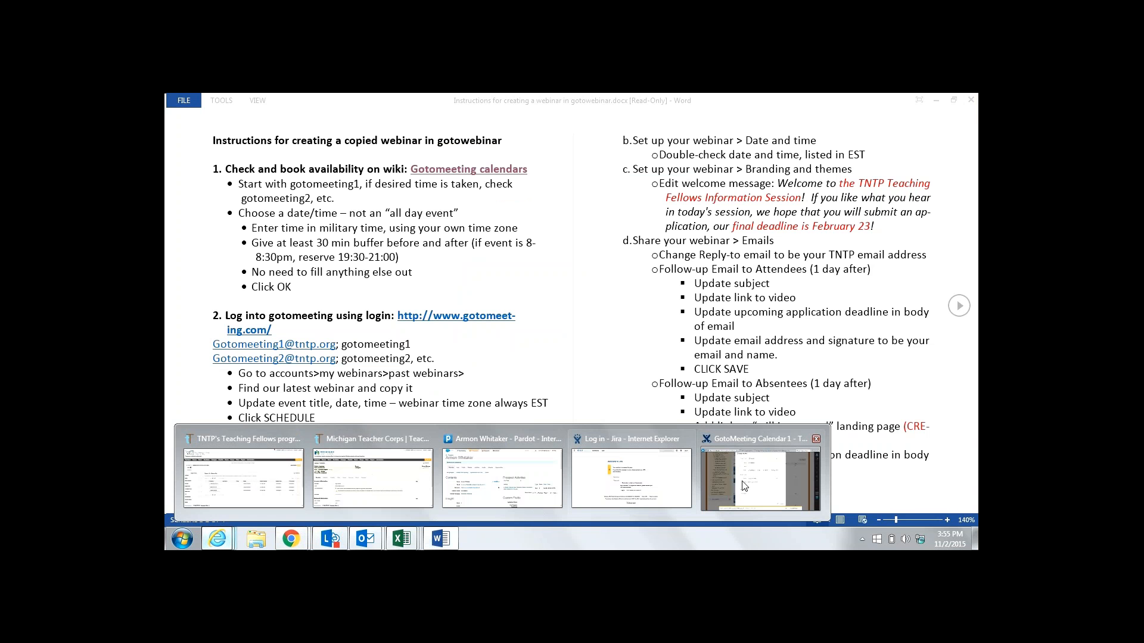
click(744, 486)
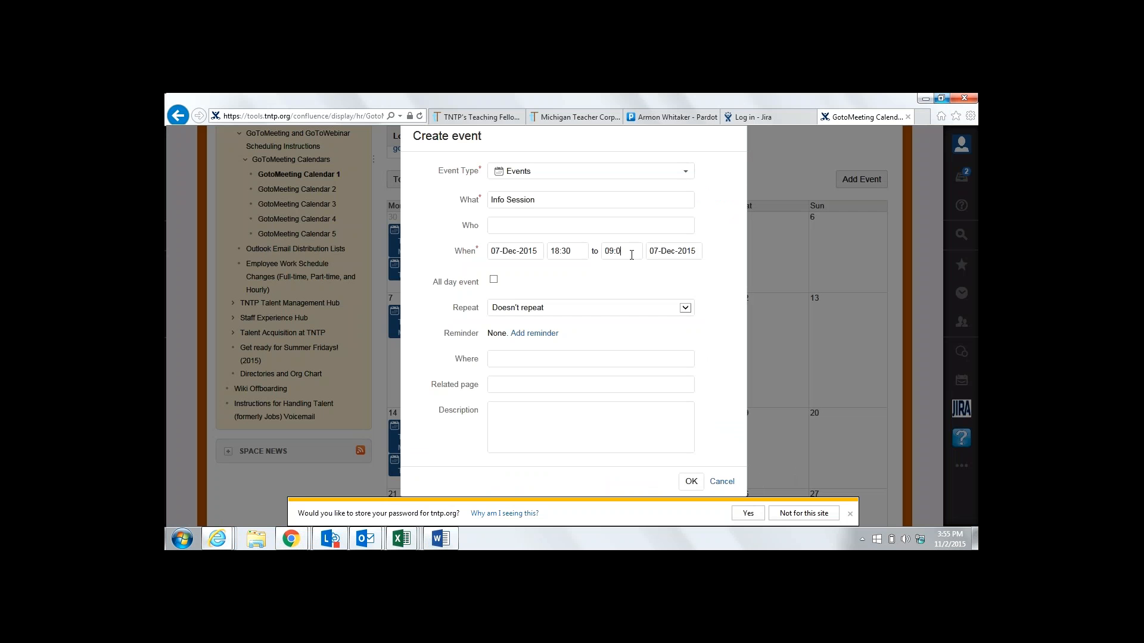
Set the Info Session end time to 20:00 from the suggestion list
key(BackSpace)
key(BackSpace)
key(BackSpace)
text(19)
text(20:00)
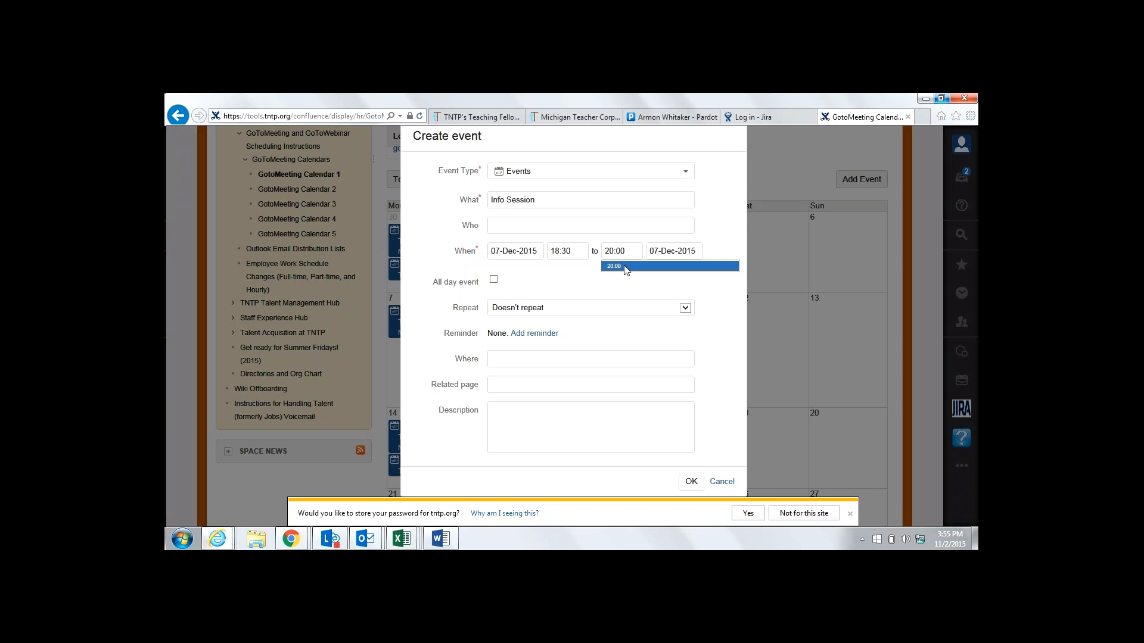
click(626, 268)
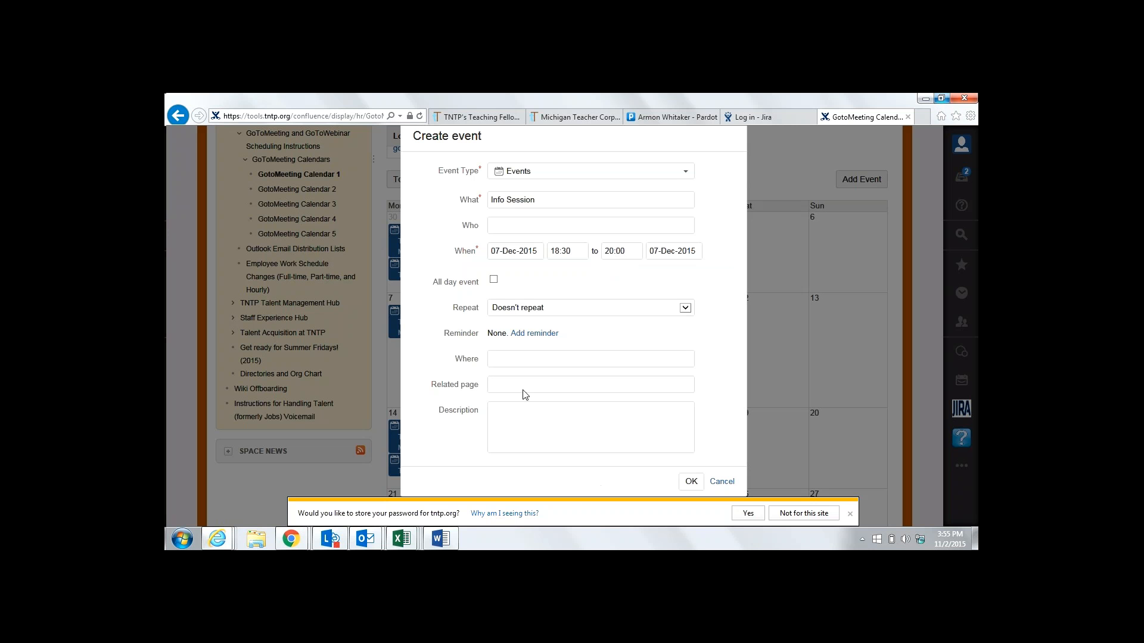
click(540, 232)
Add the attendee by name from suggestions, dismiss the IE prompts, and save the event
text(Lynn)
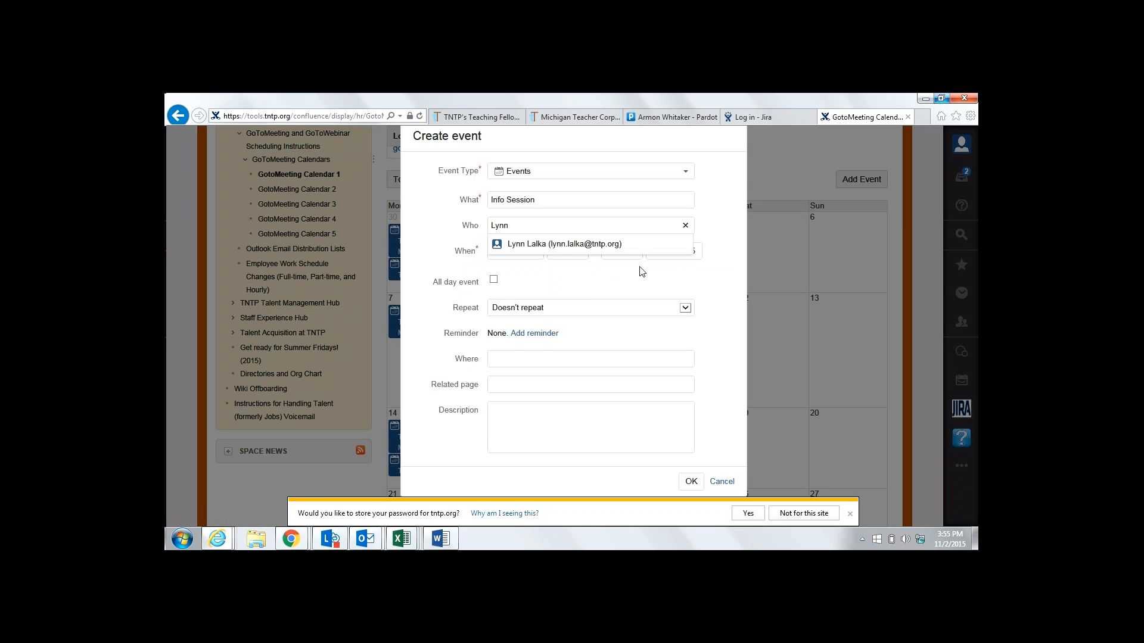
click(630, 245)
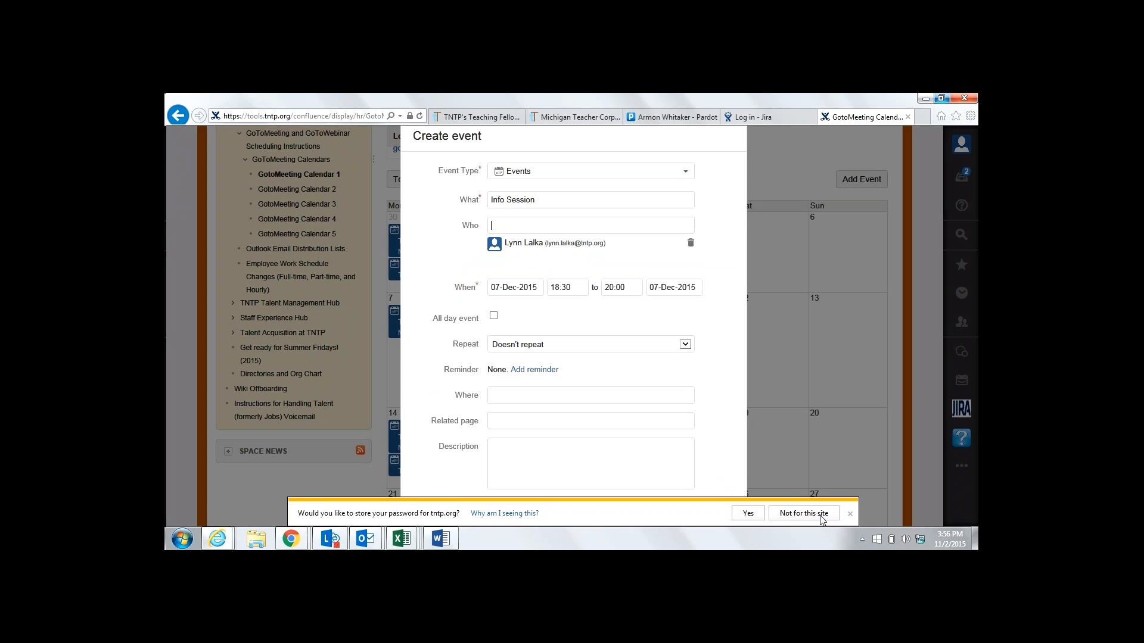
click(850, 514)
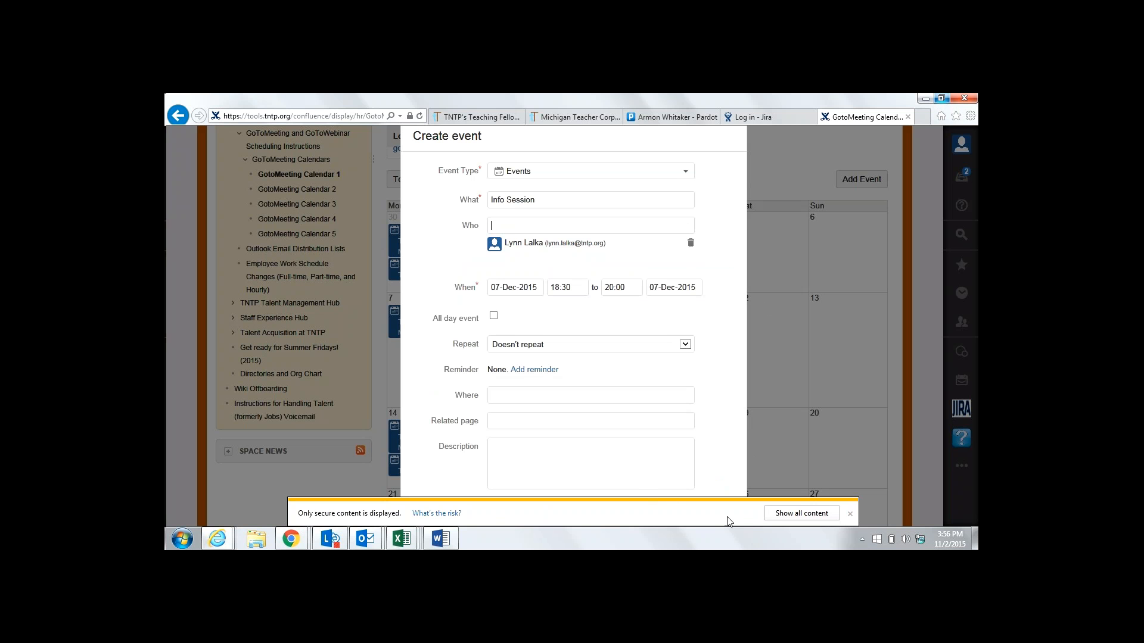
click(850, 514)
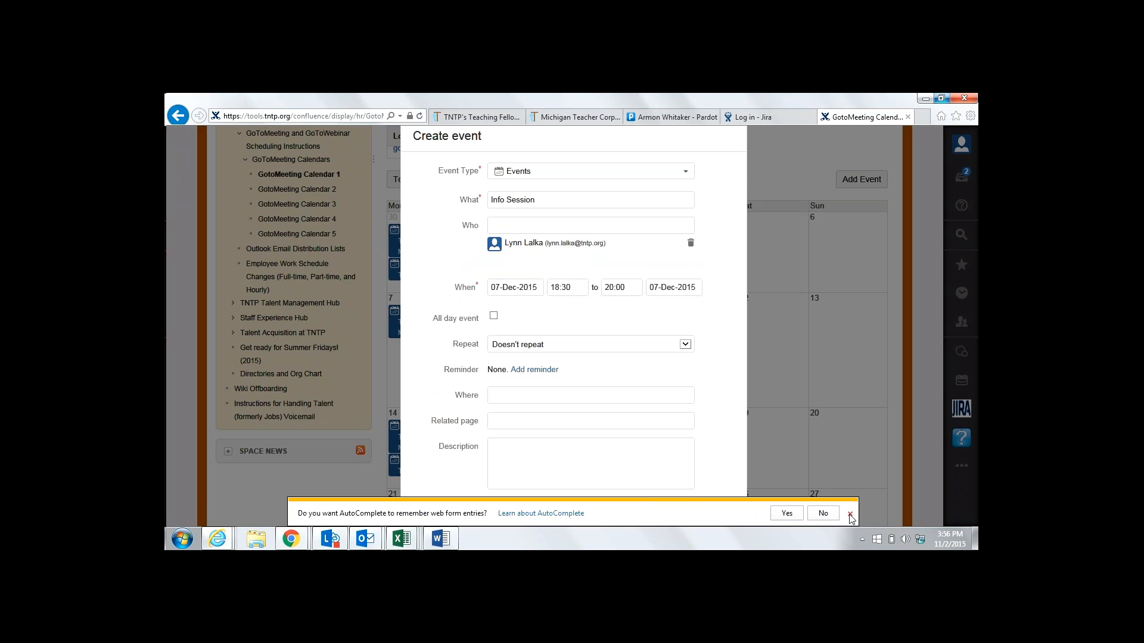
click(850, 515)
click(693, 513)
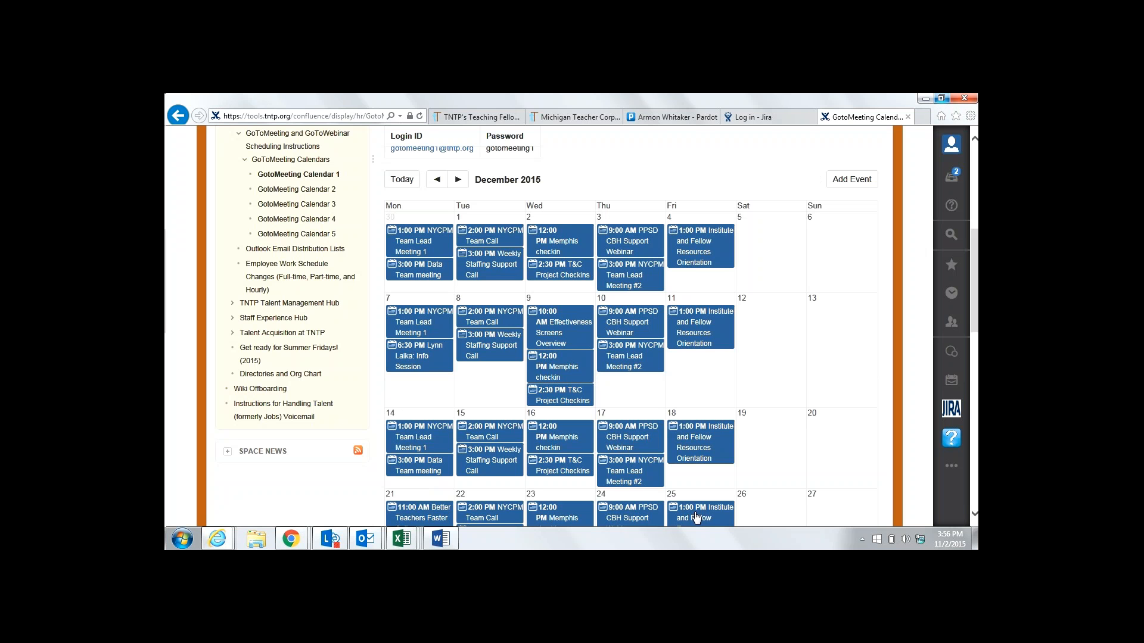
Edit the Info Session to run 19:30–21:00 and save the change
click(417, 352)
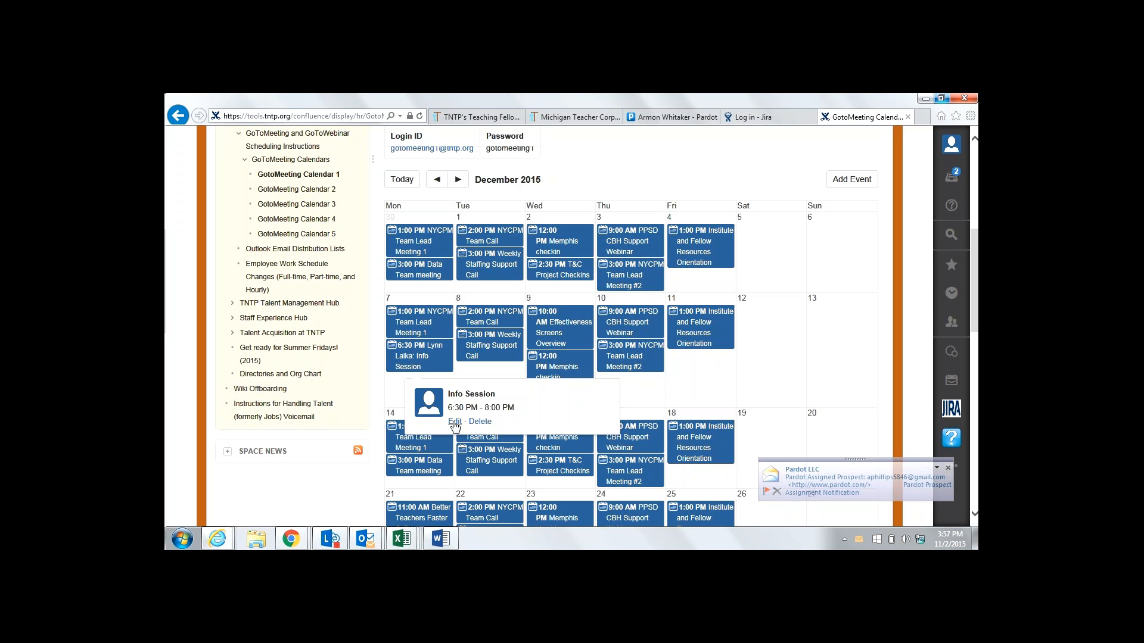
click(454, 422)
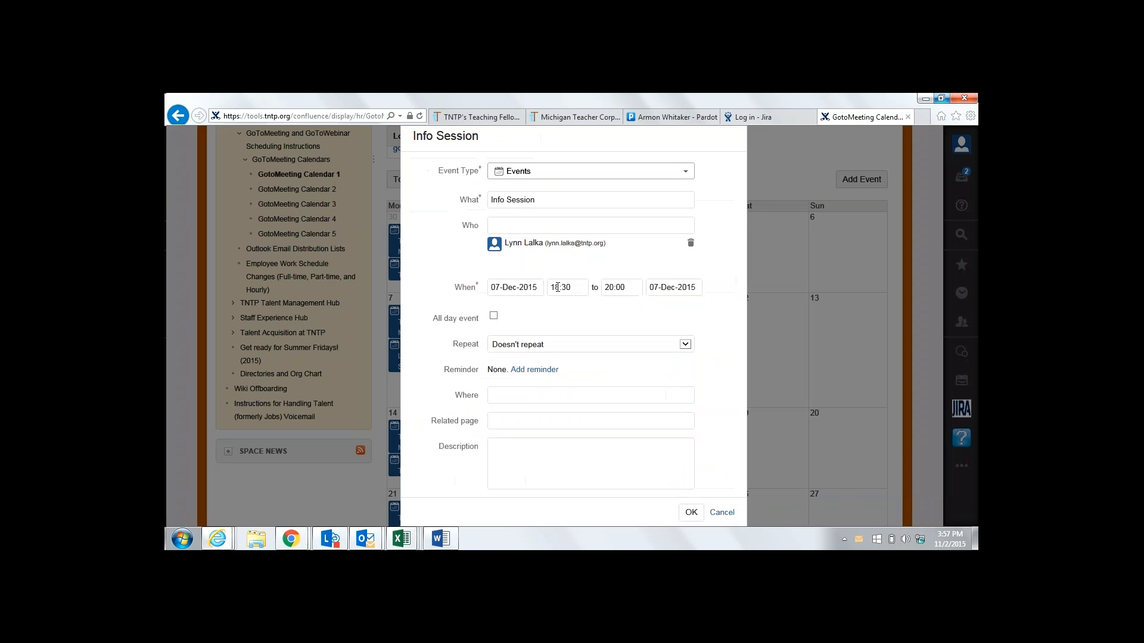
key(BackSpace)
text(9)
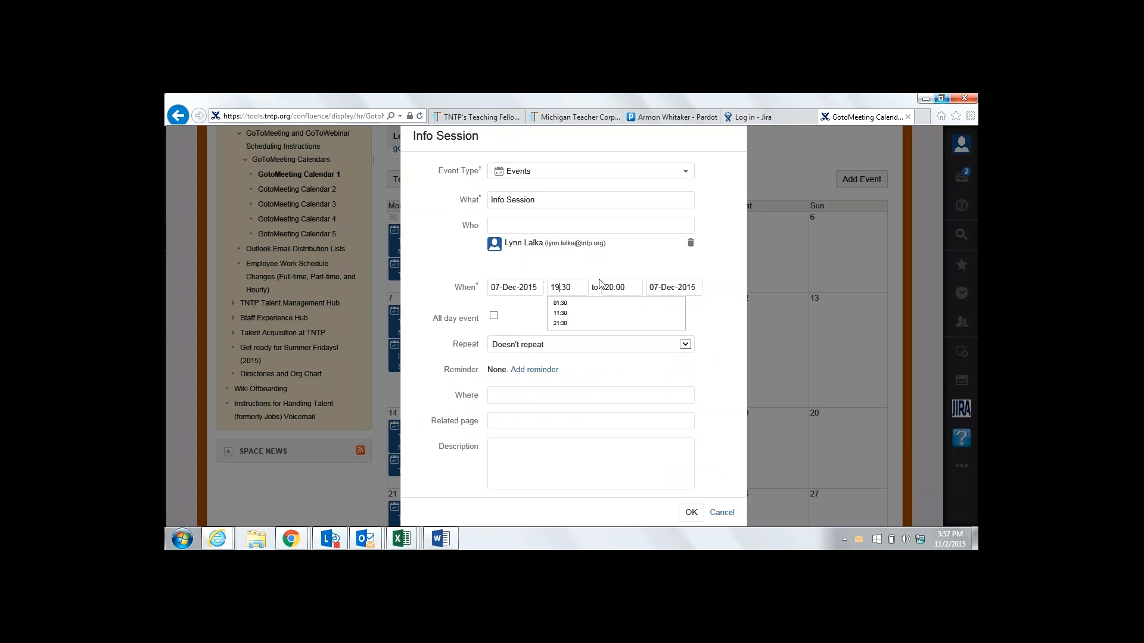
click(613, 287)
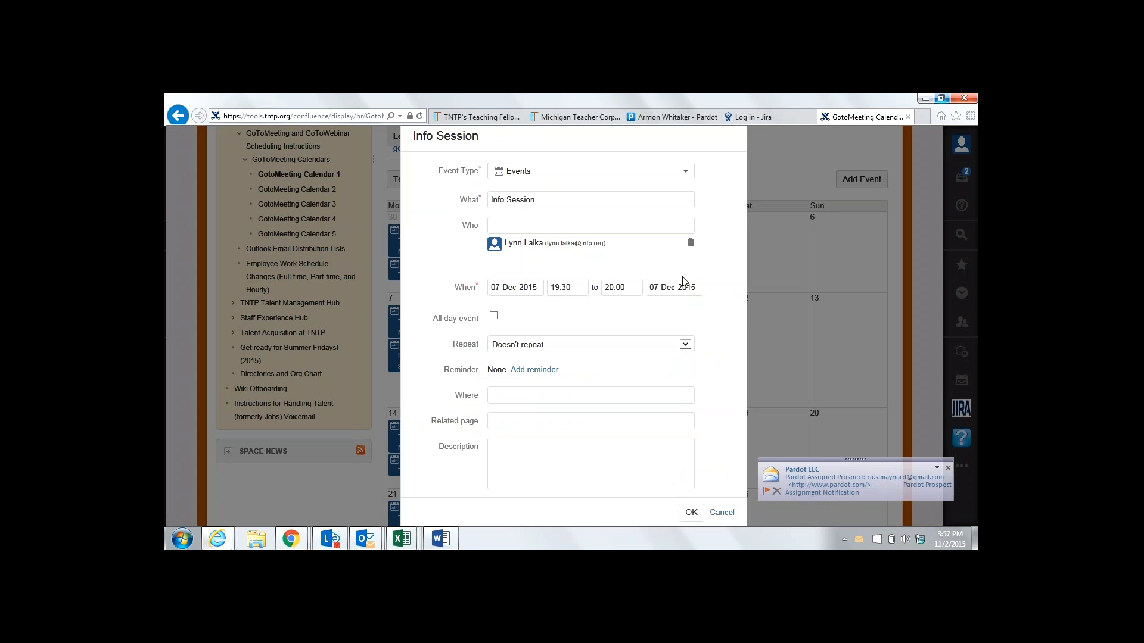
key(BackSpace)
text(1)
click(694, 513)
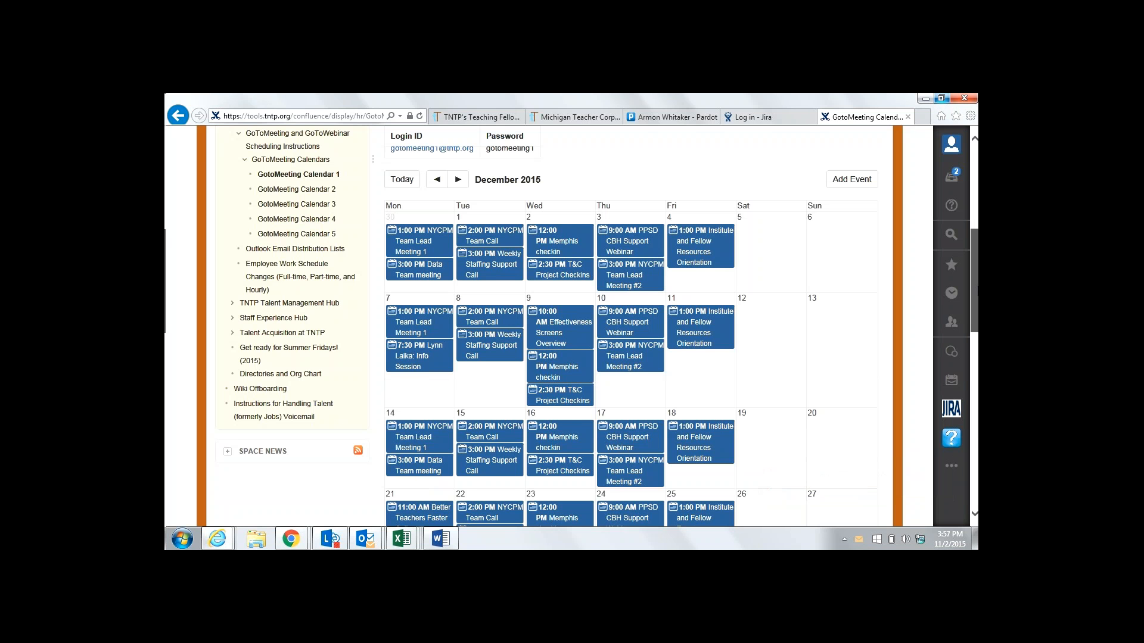
Scroll Calendar 1 to confirm the Info Session at 7:30 PM on 7 December
drag(977, 291, 976, 259)
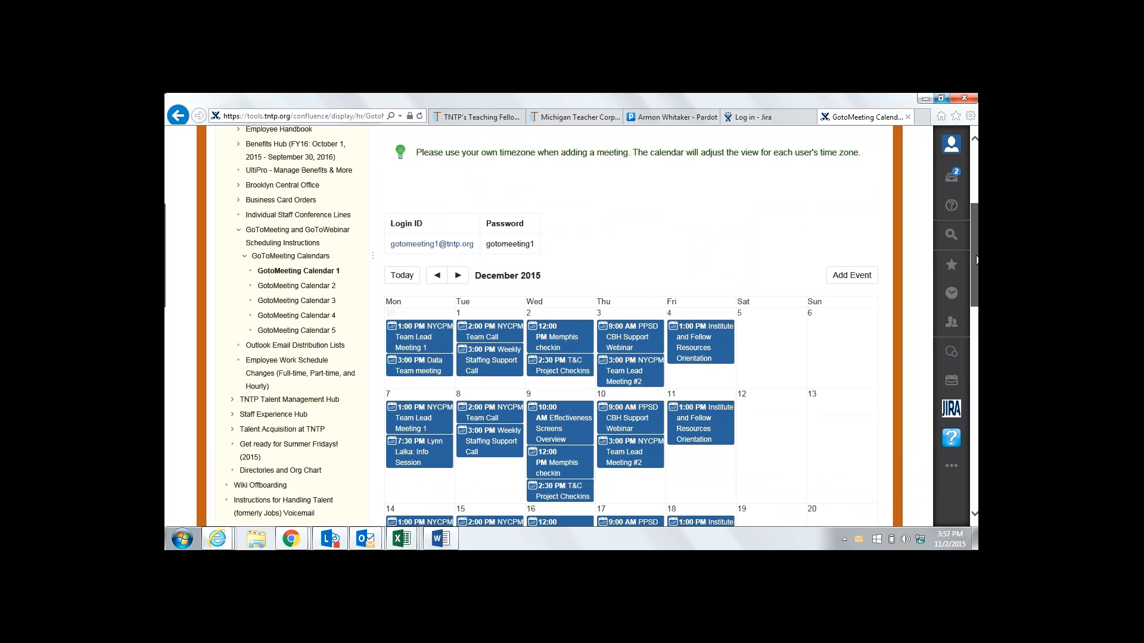
drag(977, 260, 977, 230)
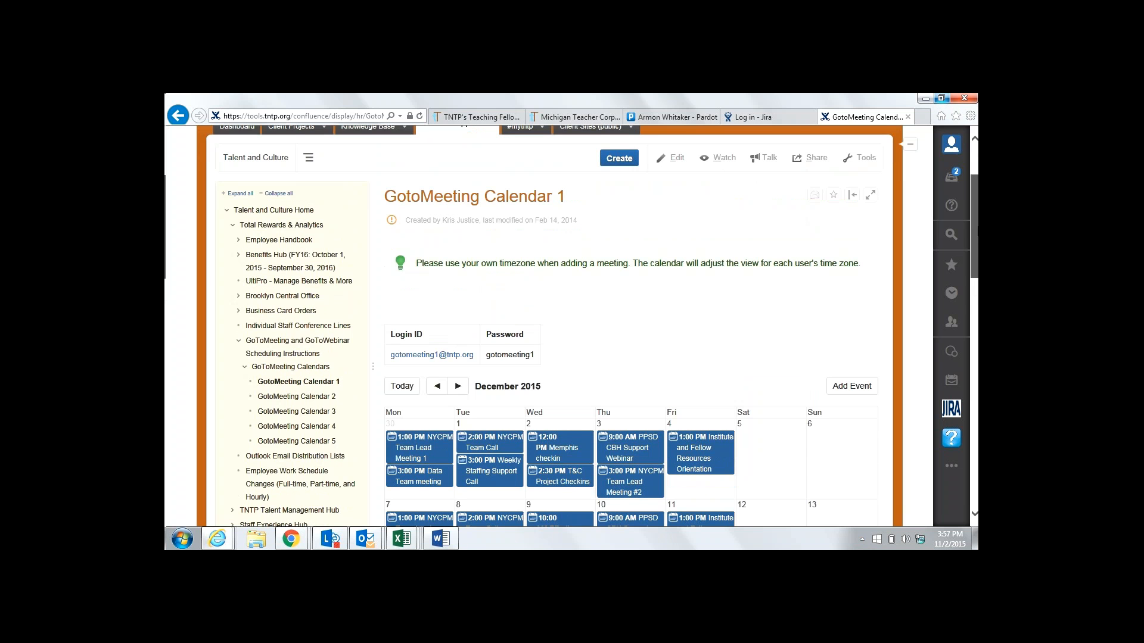
drag(977, 230, 977, 232)
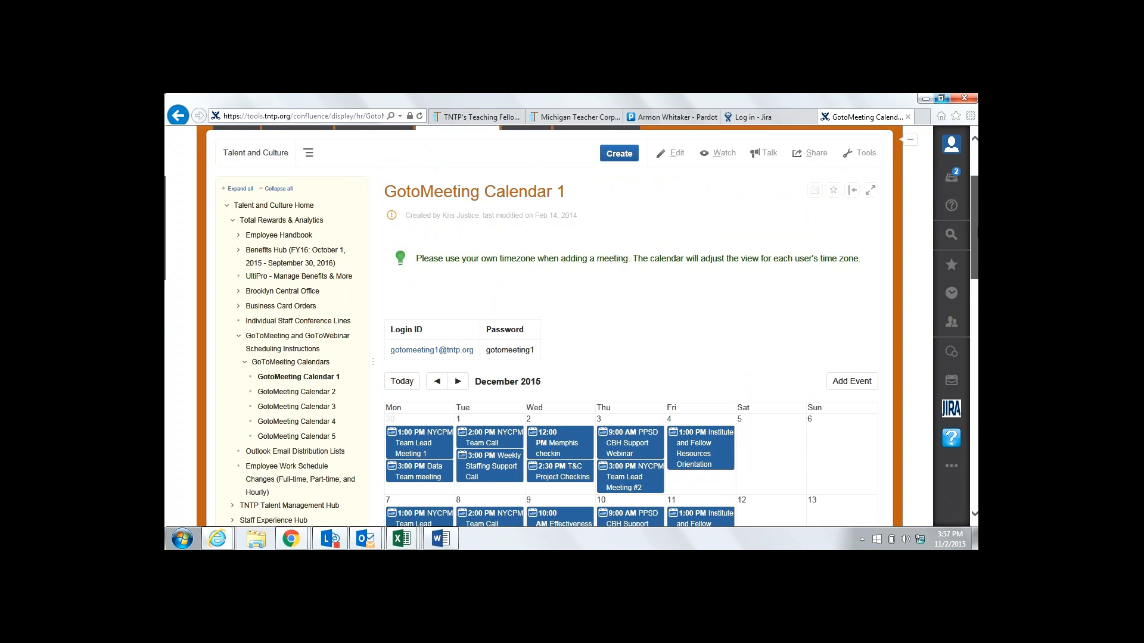
drag(977, 232, 976, 256)
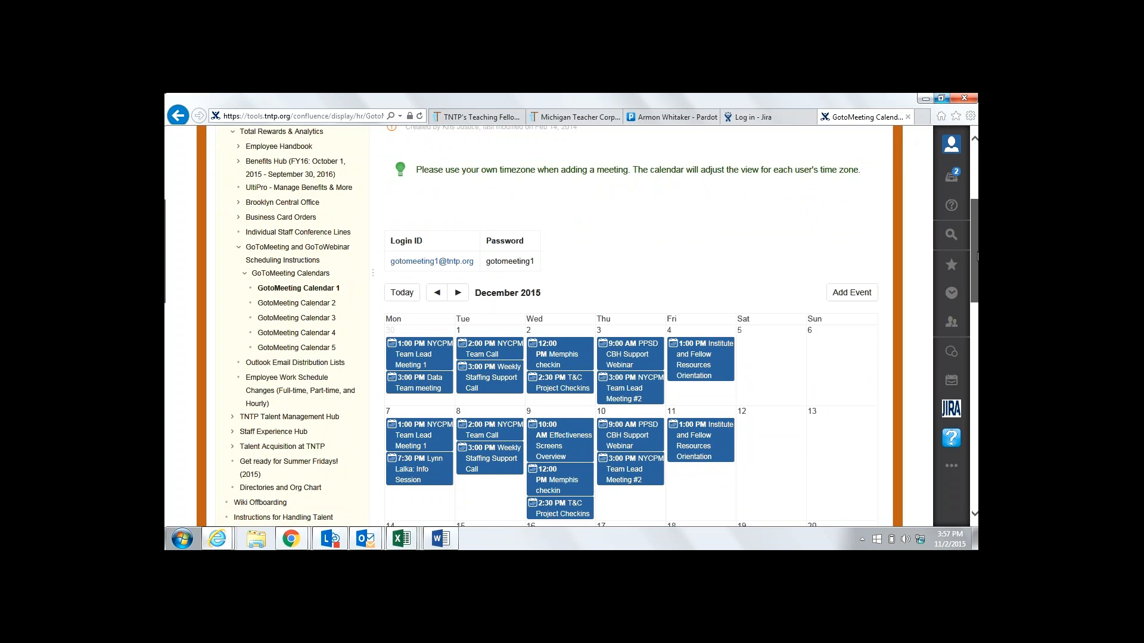
drag(977, 257, 977, 266)
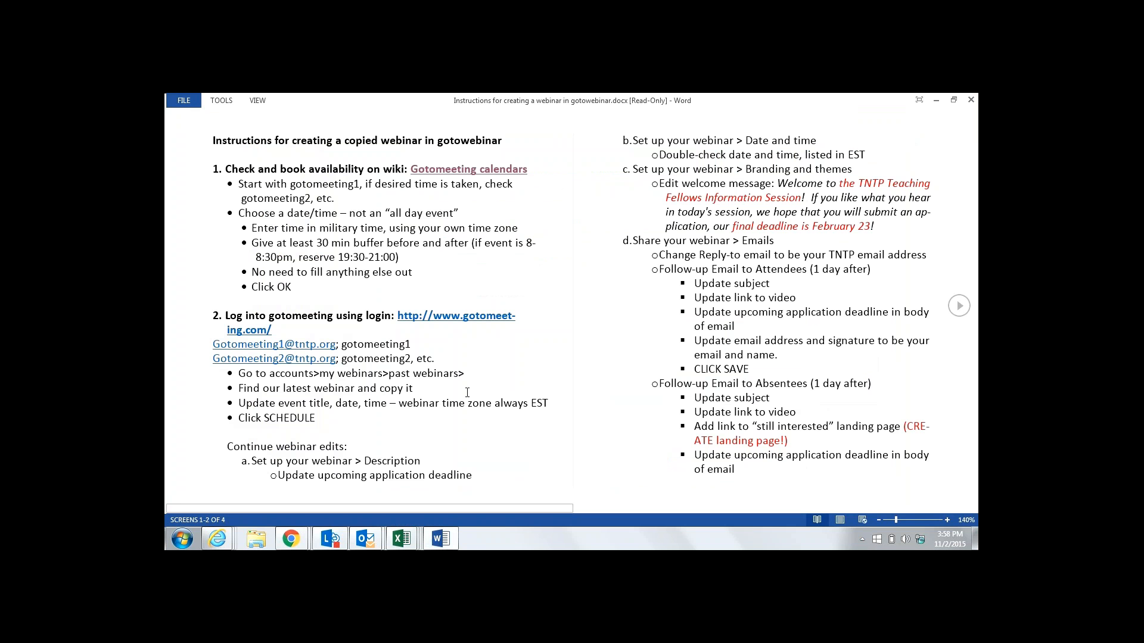
click(498, 320)
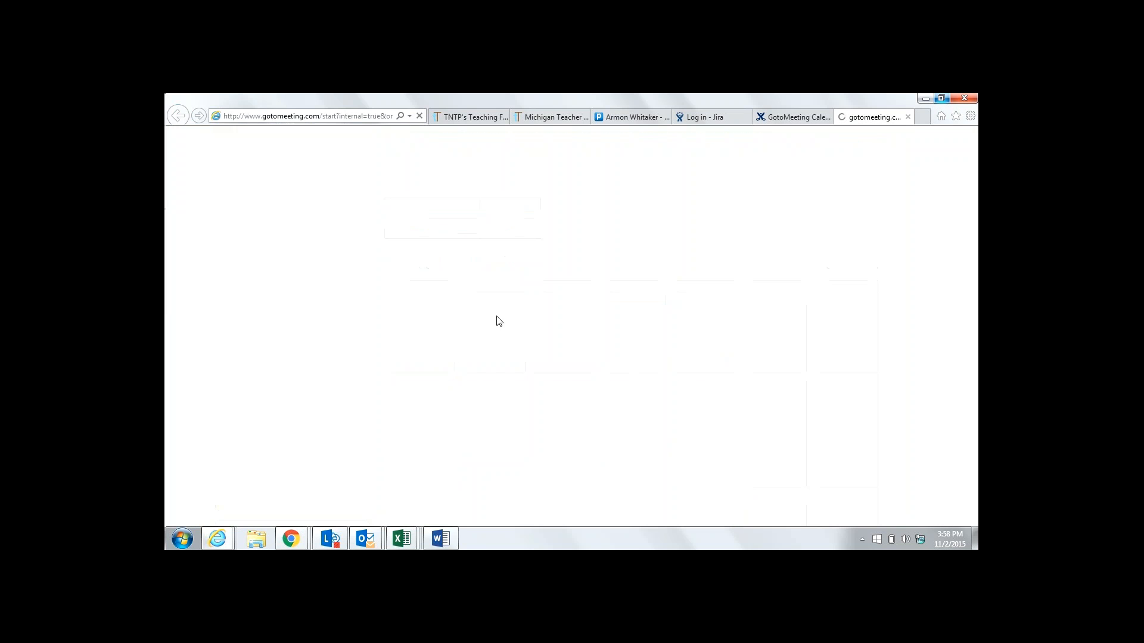
mouse_move(443, 546)
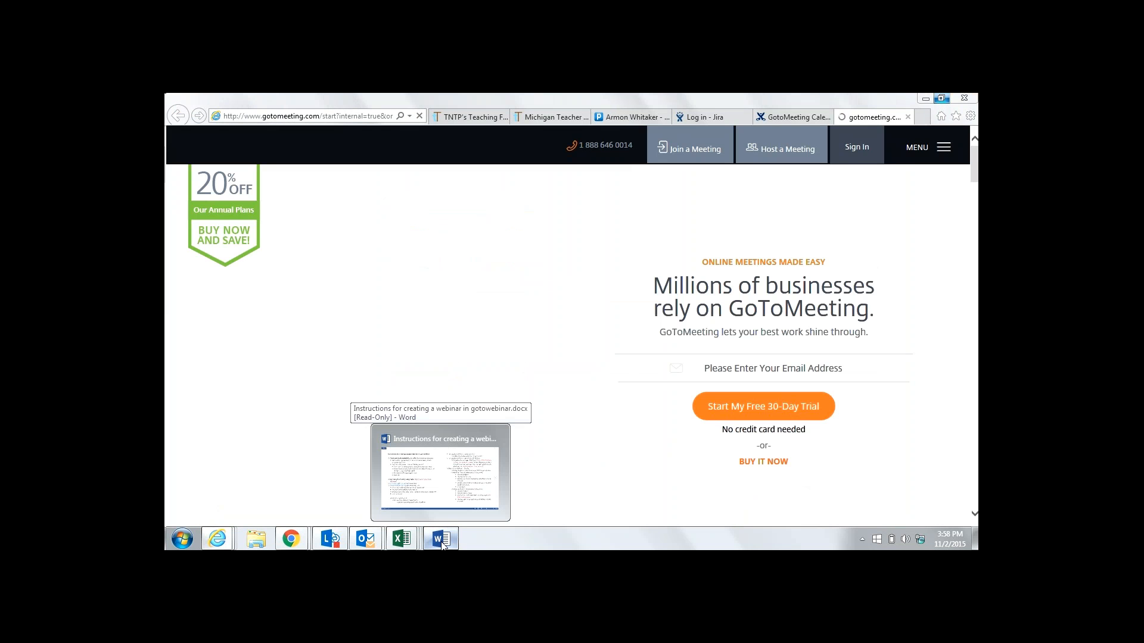
Copy the first shared GoToMeeting login e-mail address from the Word webinar instructions
click(443, 546)
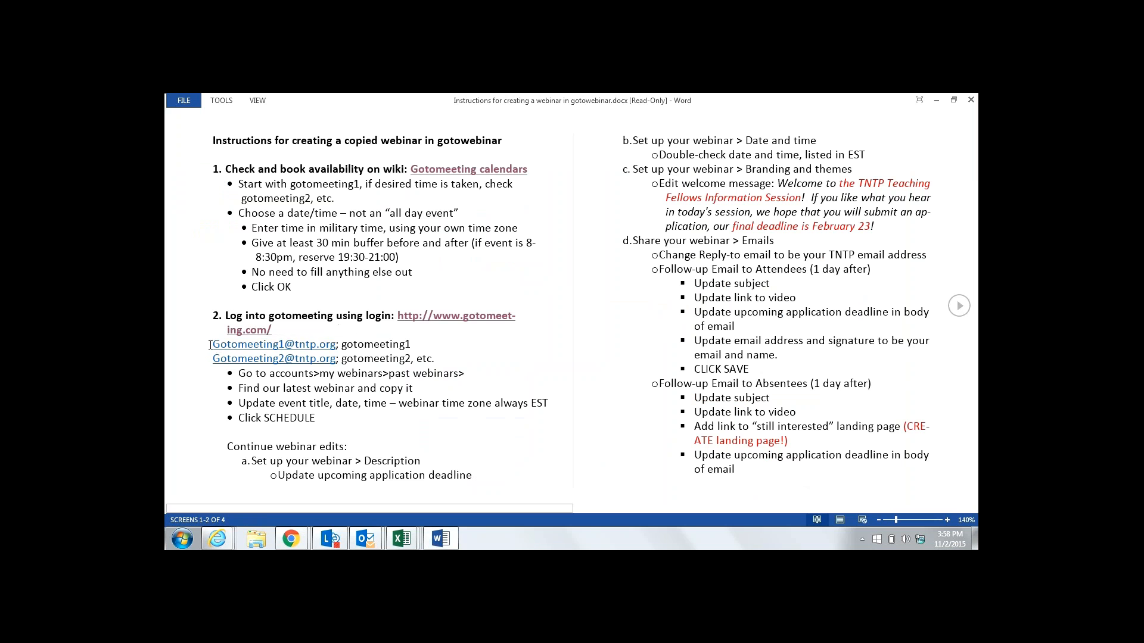
drag(212, 345, 324, 350)
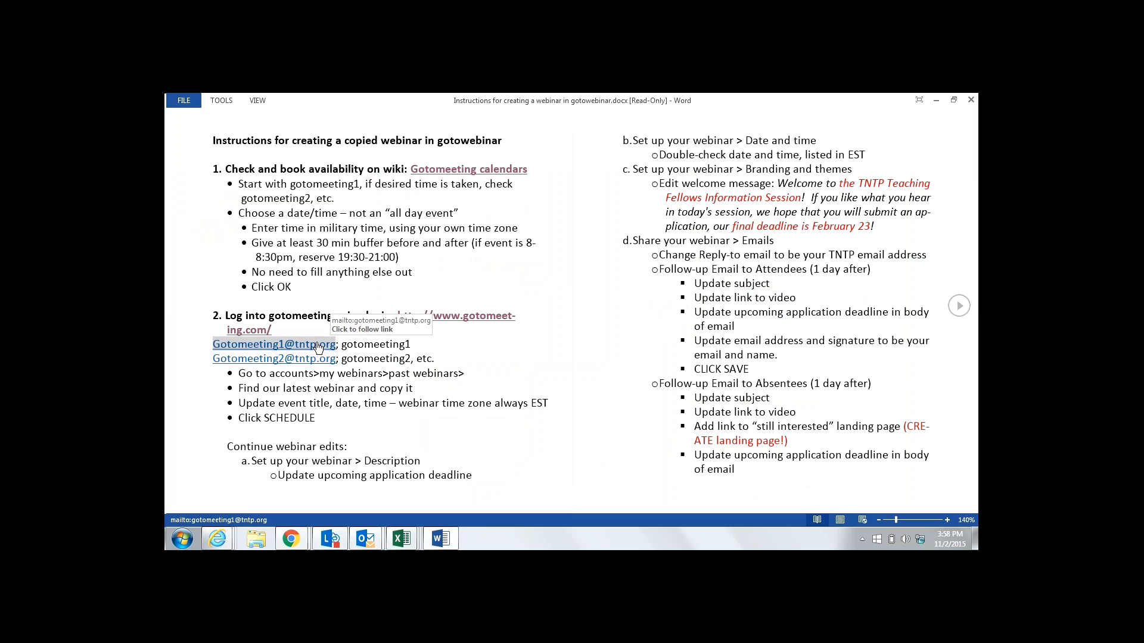
right_click(316, 345)
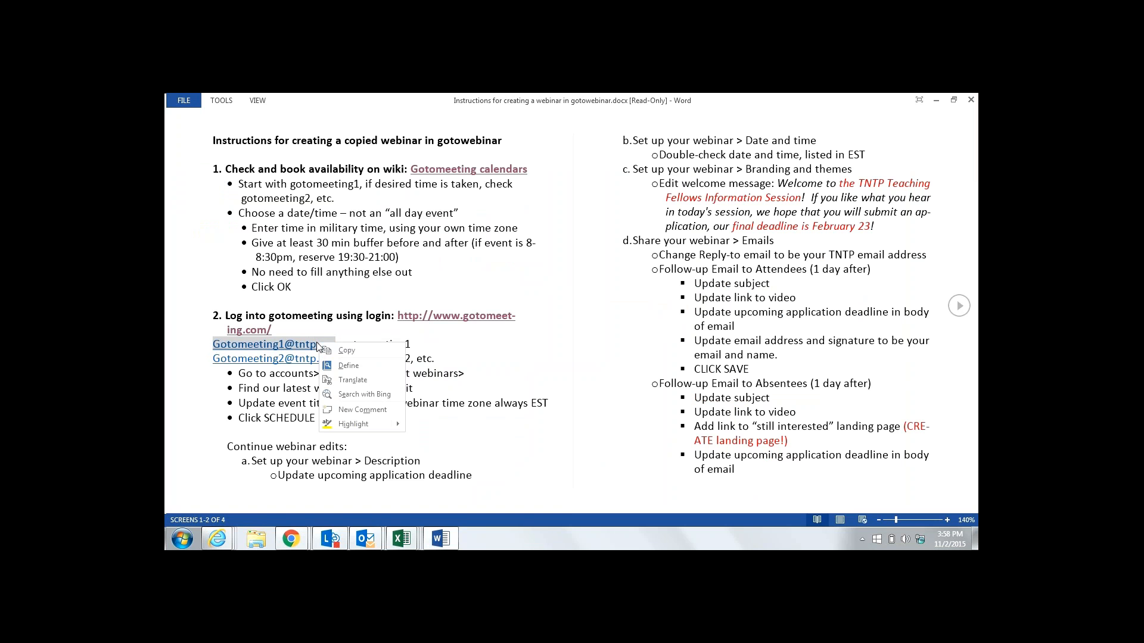
click(343, 351)
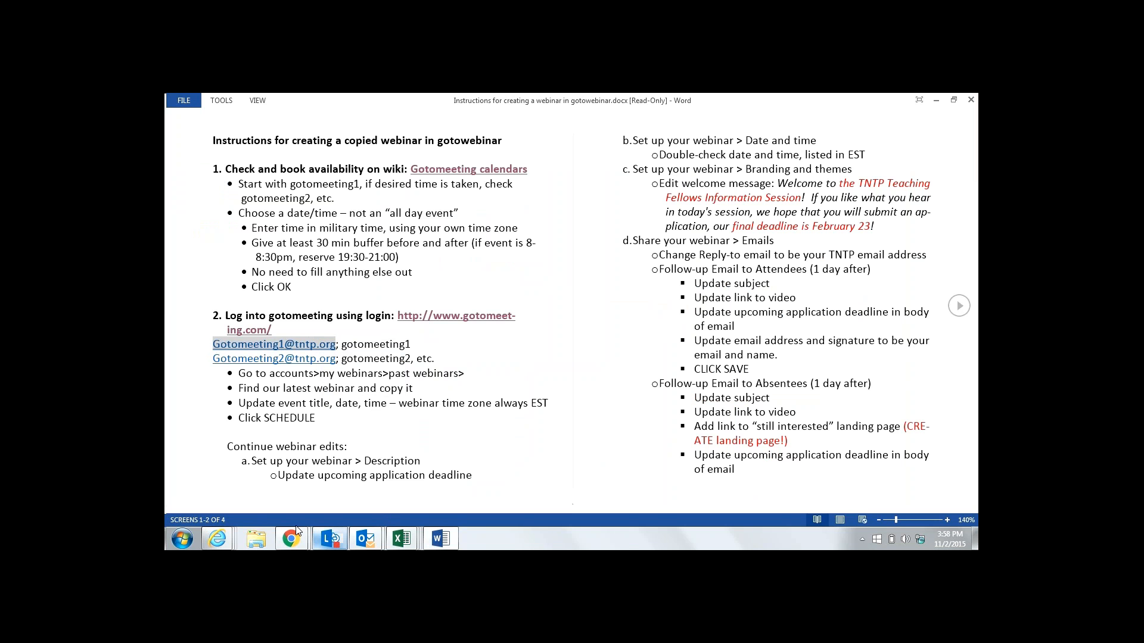
click(216, 542)
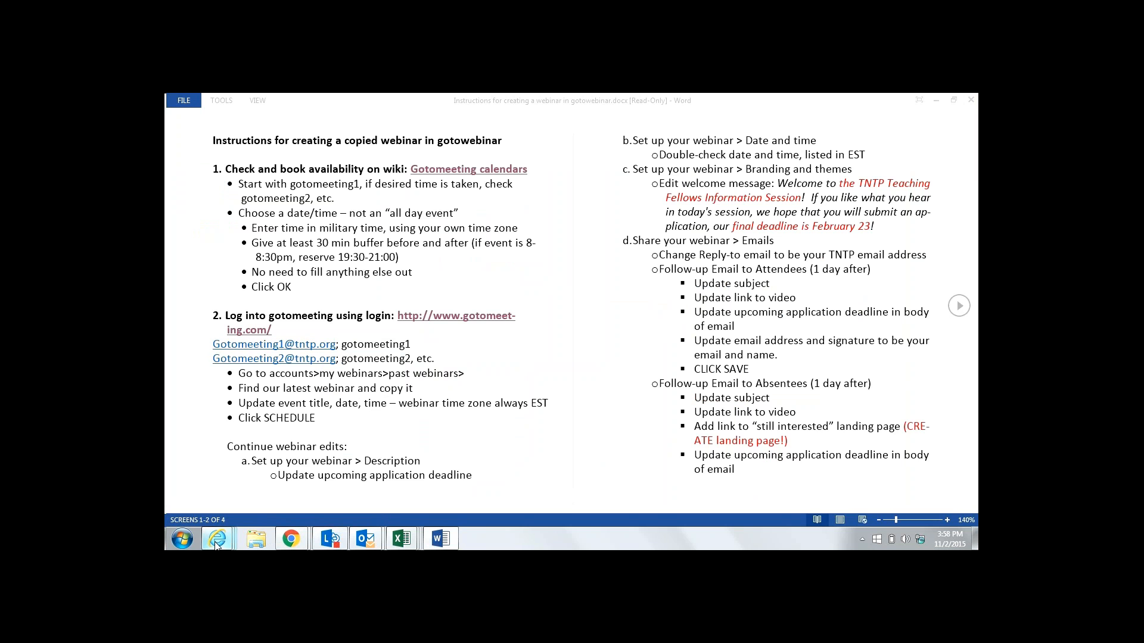
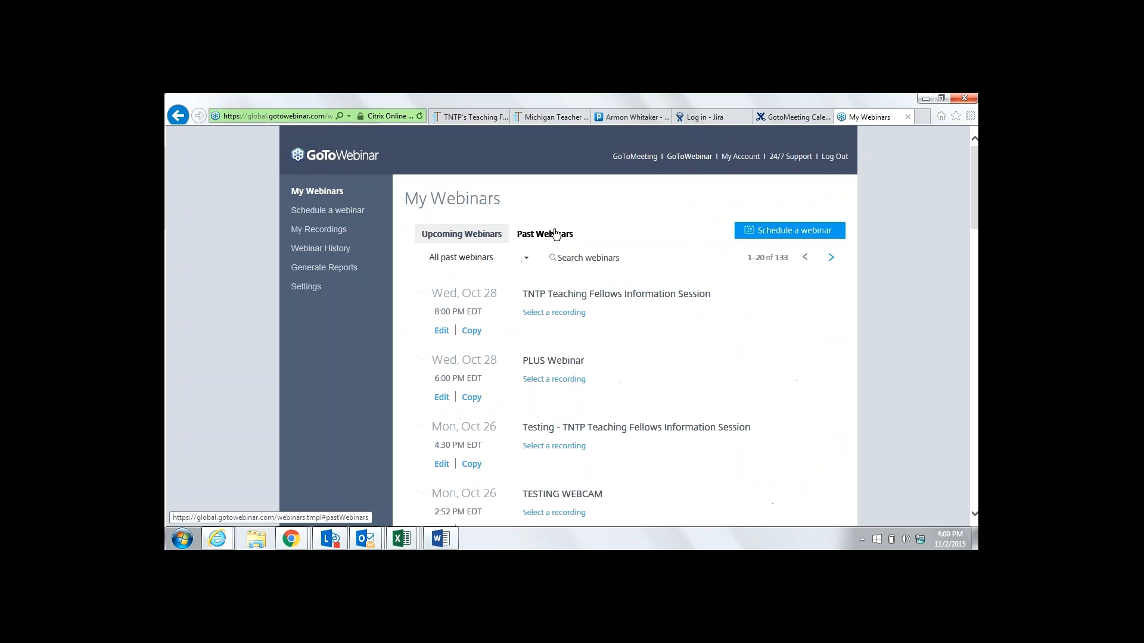
Check the Word instructions, then copy the Oct 28 TNTP Teaching Fellows Information Session webinar
click(442, 539)
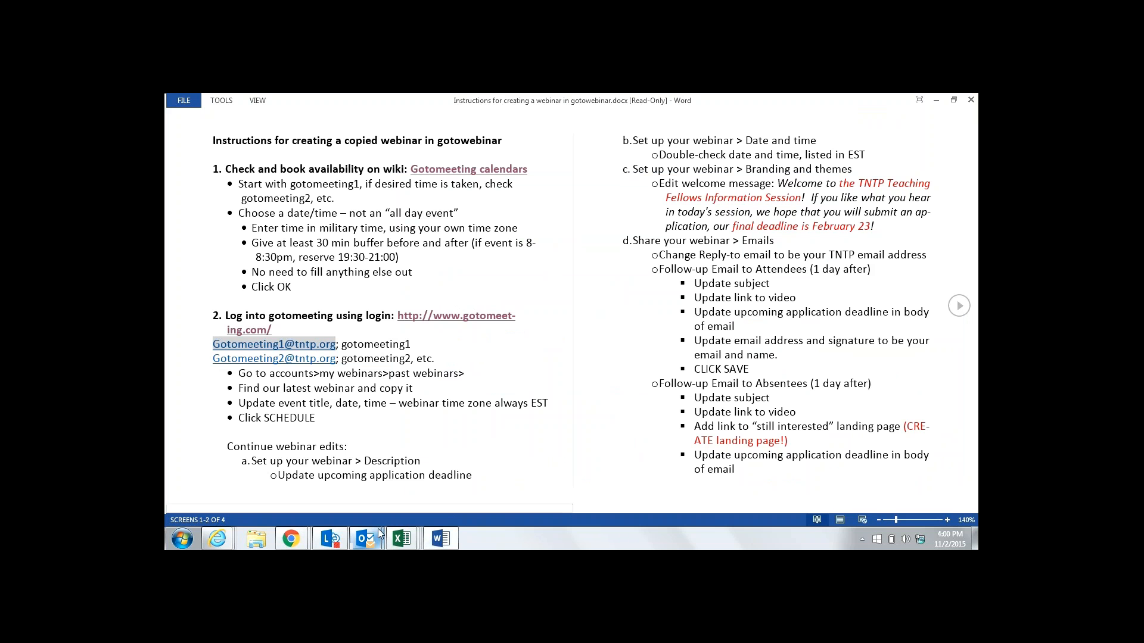
click(213, 547)
click(903, 499)
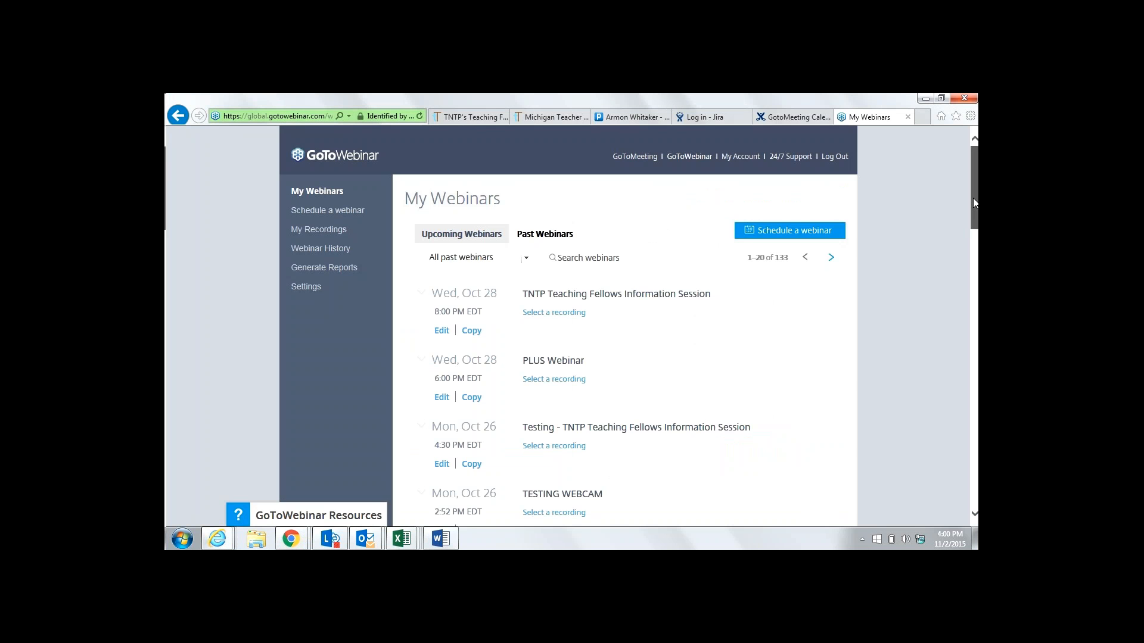
drag(973, 198, 974, 200)
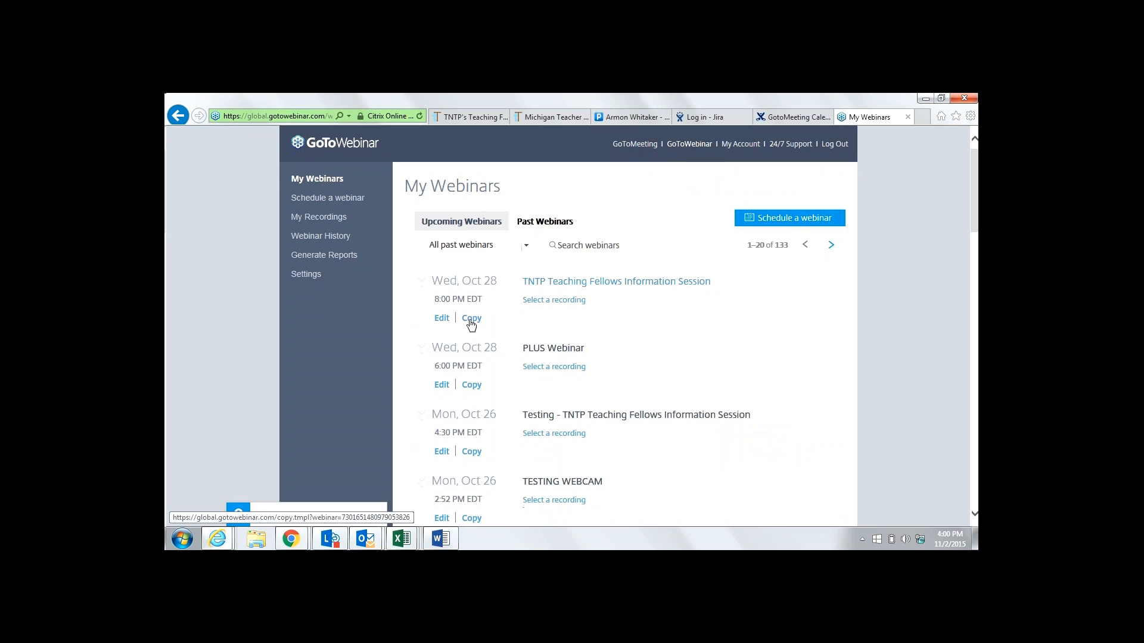
click(471, 323)
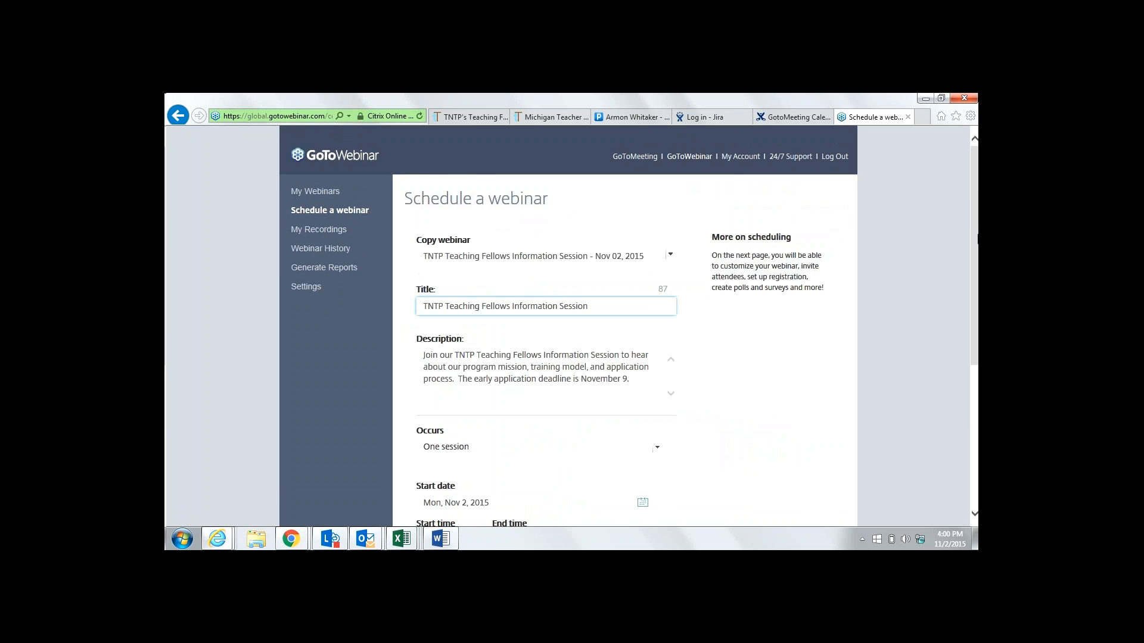
Recheck the Word instructions and return to the webinar copy form
scroll(648, 383, down, 2)
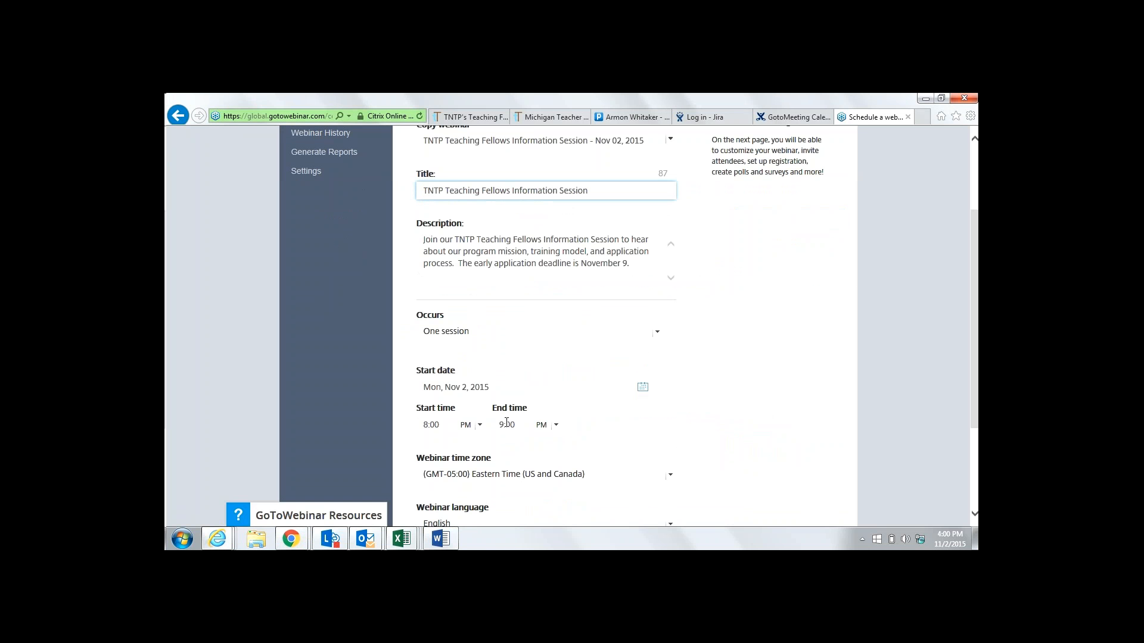
click(441, 539)
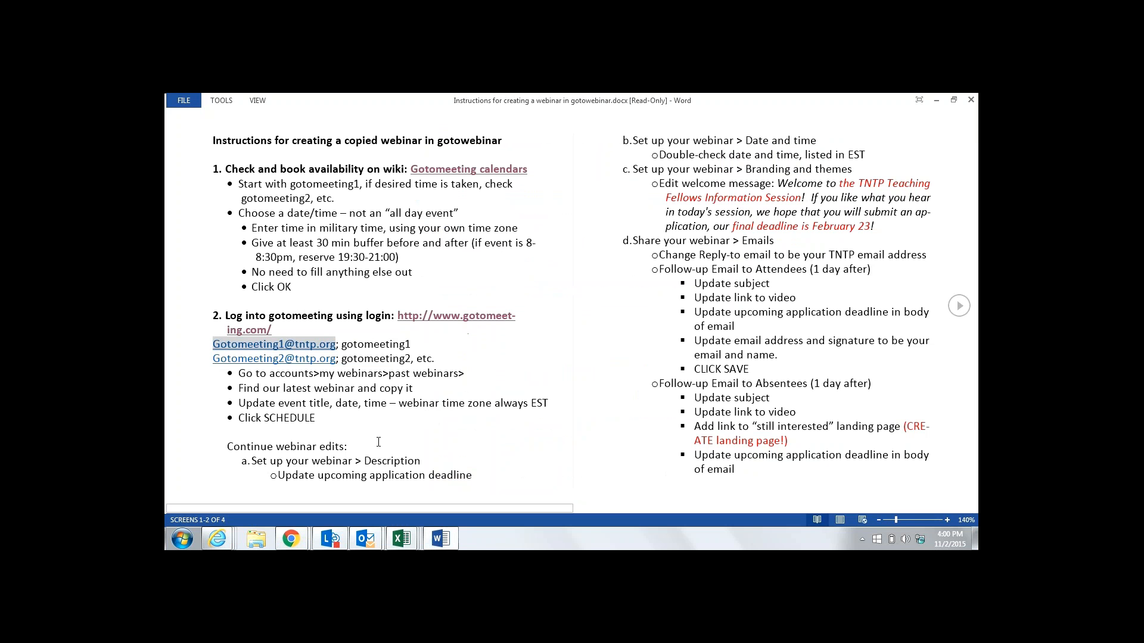
click(230, 541)
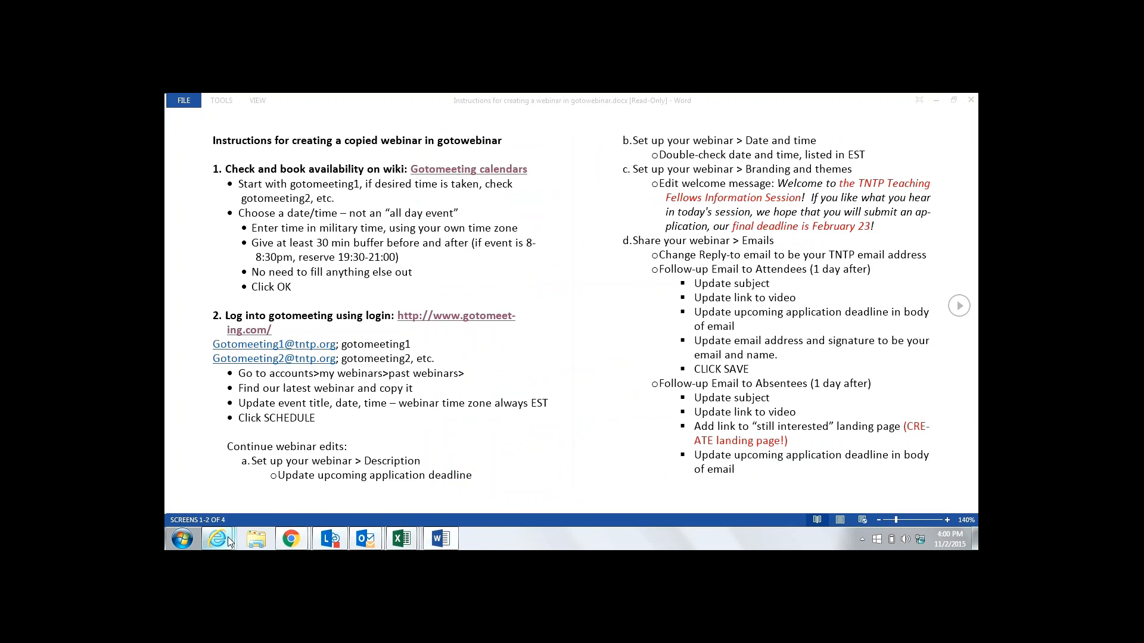
click(975, 181)
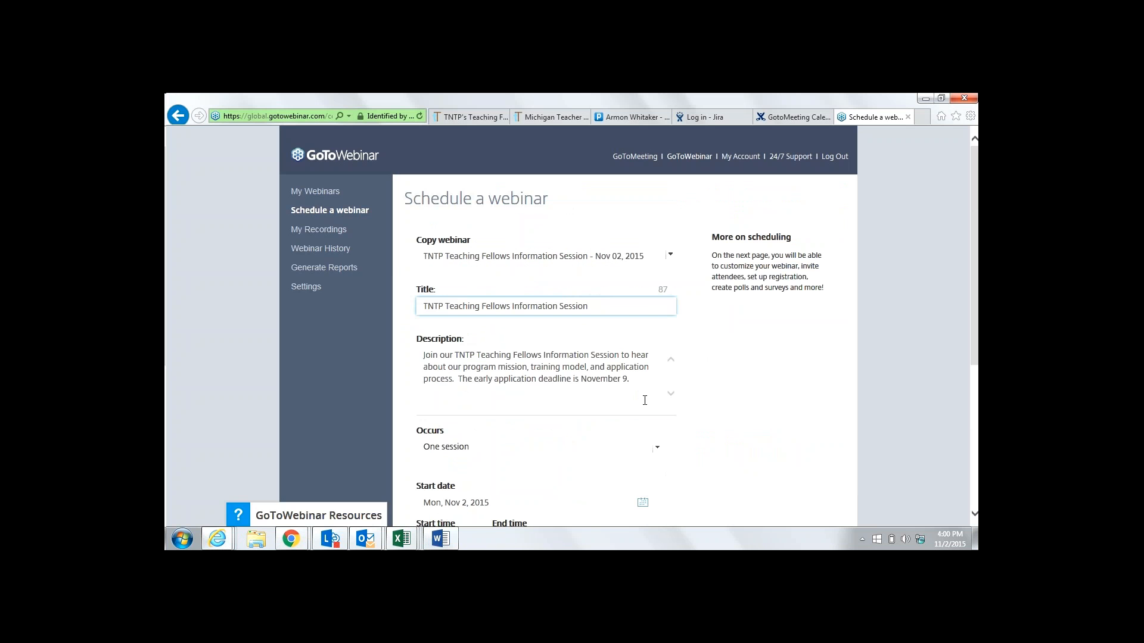
drag(974, 219, 974, 266)
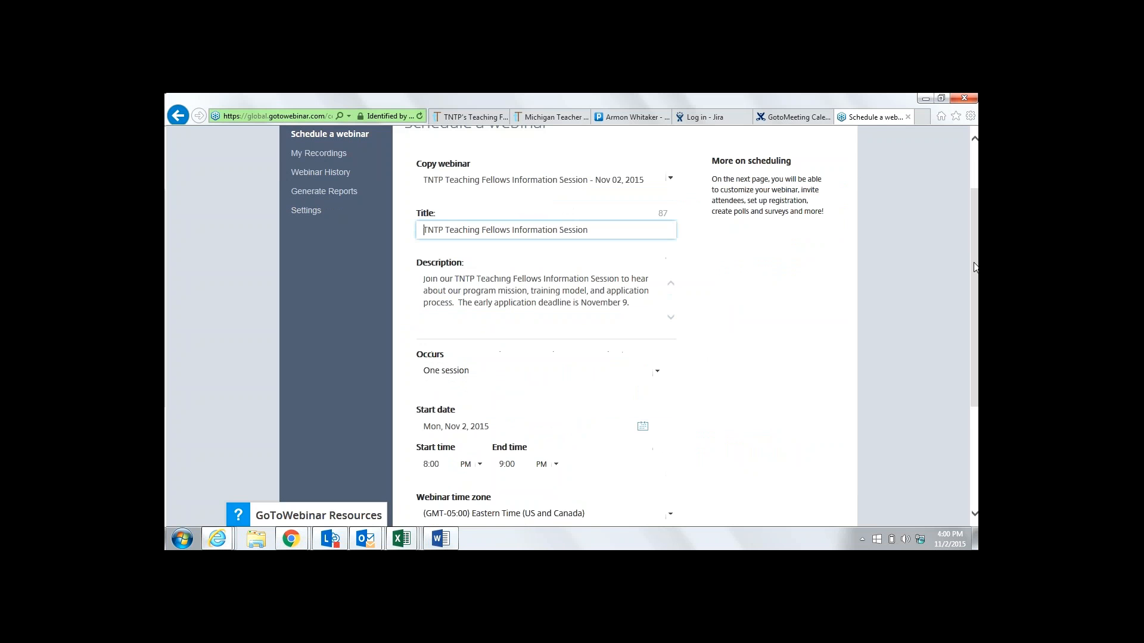
Replace the description's deadline sentence with 'Our next application deadline is December 14th.'
click(627, 303)
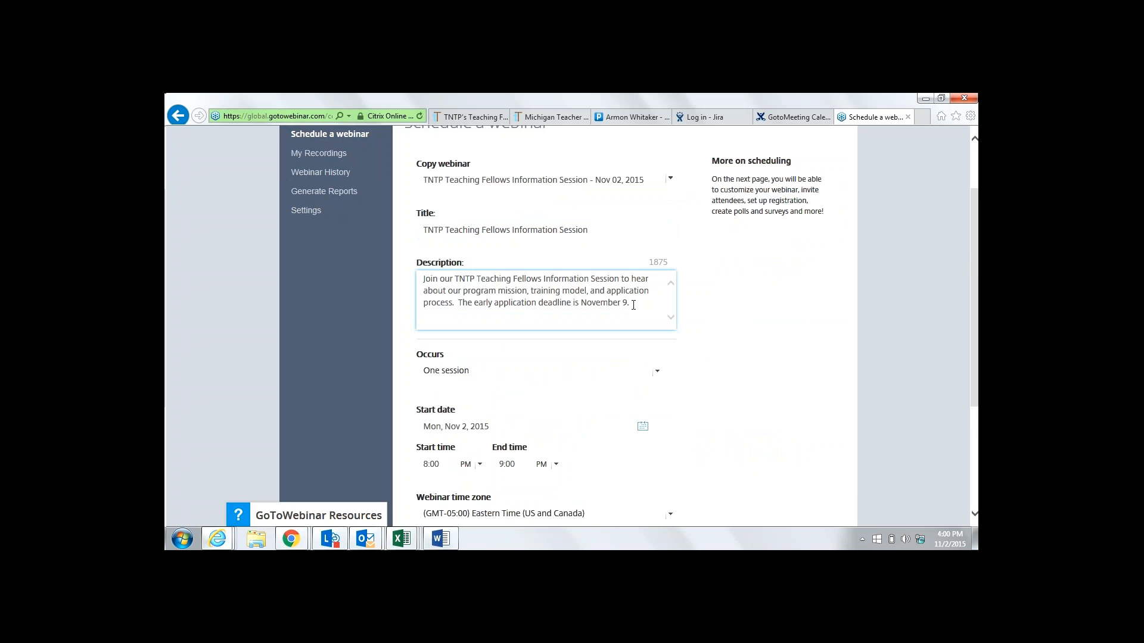
key(BackSpace)
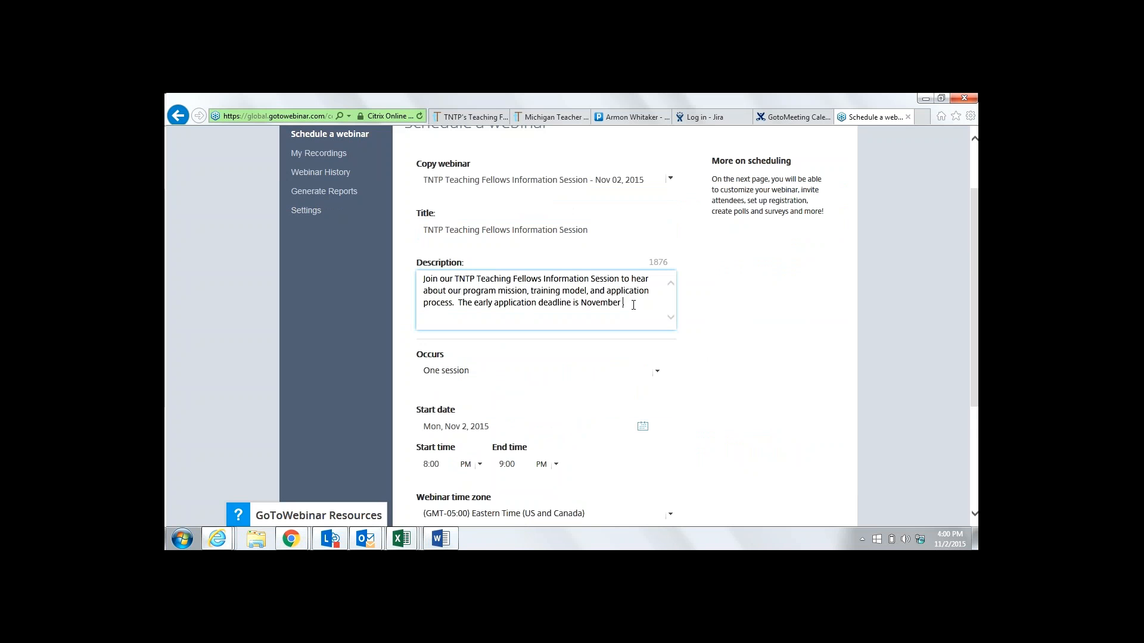
key(BackSpace)
key(BackSpace)
key(BackSpace)
key(BackSpace)
key(BackSpace)
key(BackSpace)
key(BackSpace)
key(BackSpace)
key(BackSpace)
key(BackSpace)
key(BackSpace)
key(BackSpace)
key(BackSpace)
key(BackSpace)
key(BackSpace)
key(BackSpace)
key(BackSpace)
key(BackSpace)
key(BackSpace)
key(BackSpace)
key(BackSpace)
key(BackSpace)
key(BackSpace)
key(BackSpace)
key(BackSpace)
key(BackSpace)
key(BackSpace)
key(BackSpace)
key(BackSpace)
key(BackSpace)
key(BackSpace)
key(BackSpace)
key(BackSpace)
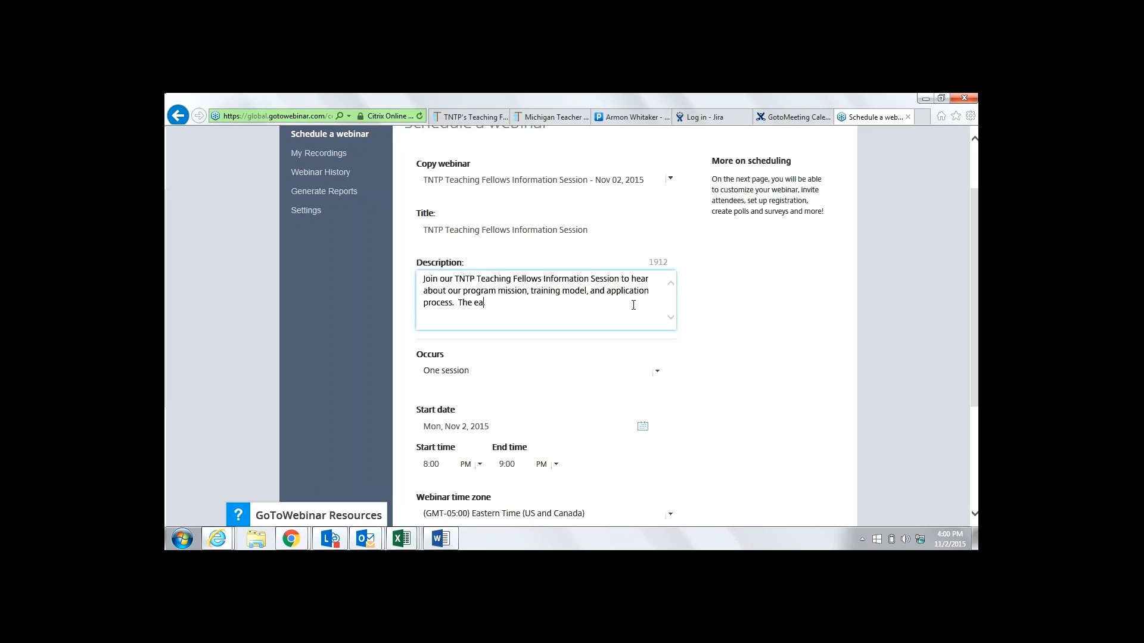
key(BackSpace)
text(Our next application deadline is December 14t)
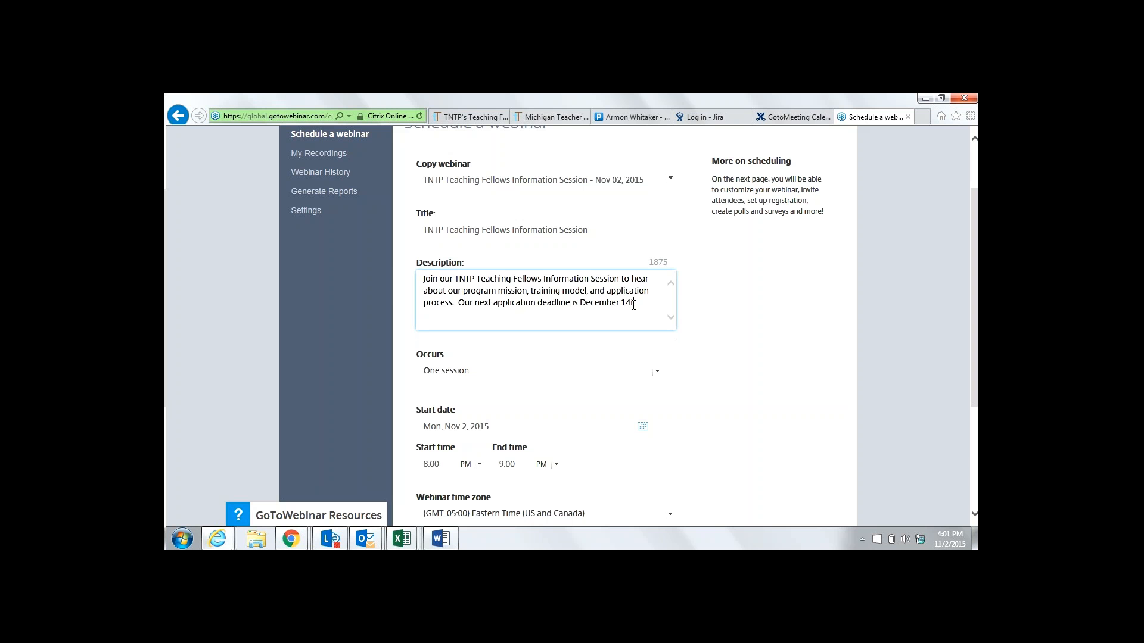
text(h.)
click(642, 427)
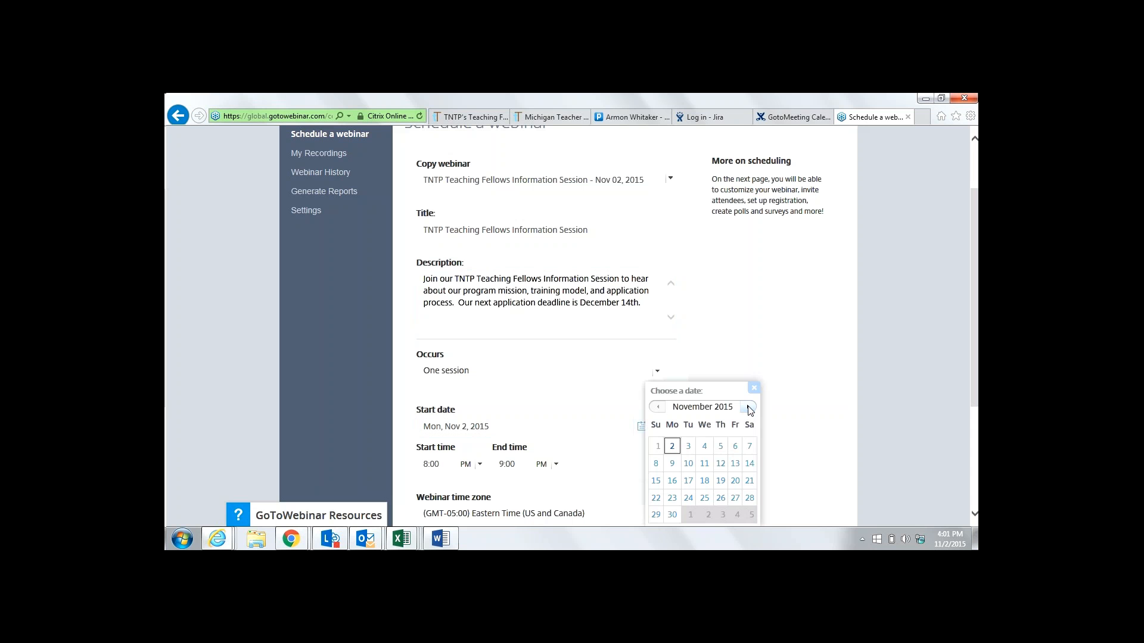
Set the copy to Monday, December 7, 2015, end time 8:30, and schedule it
click(749, 408)
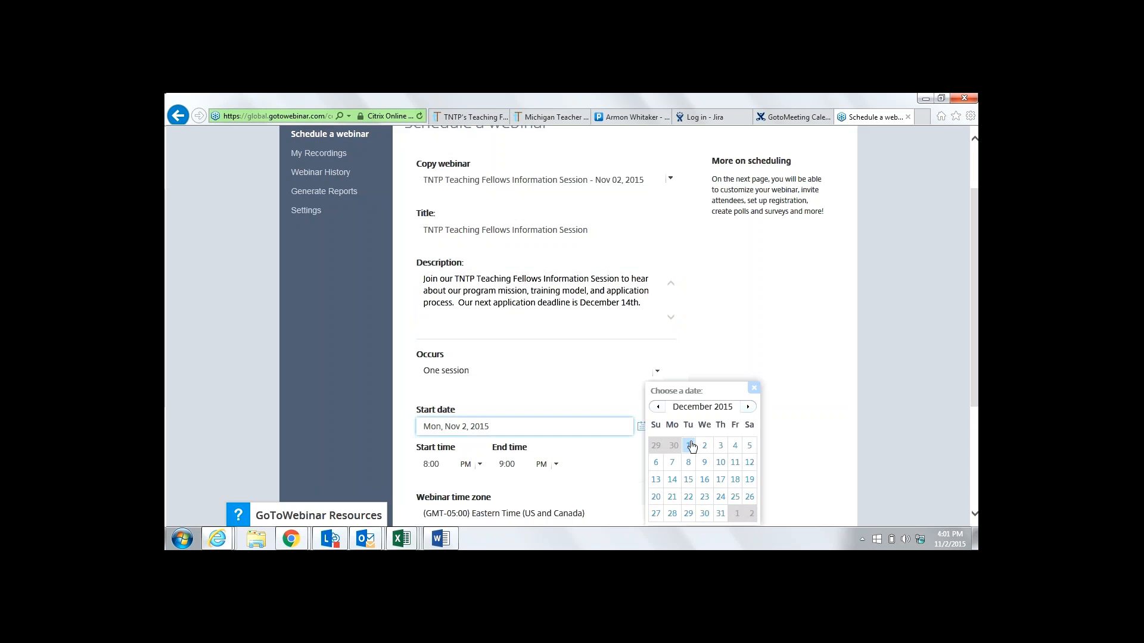
click(668, 469)
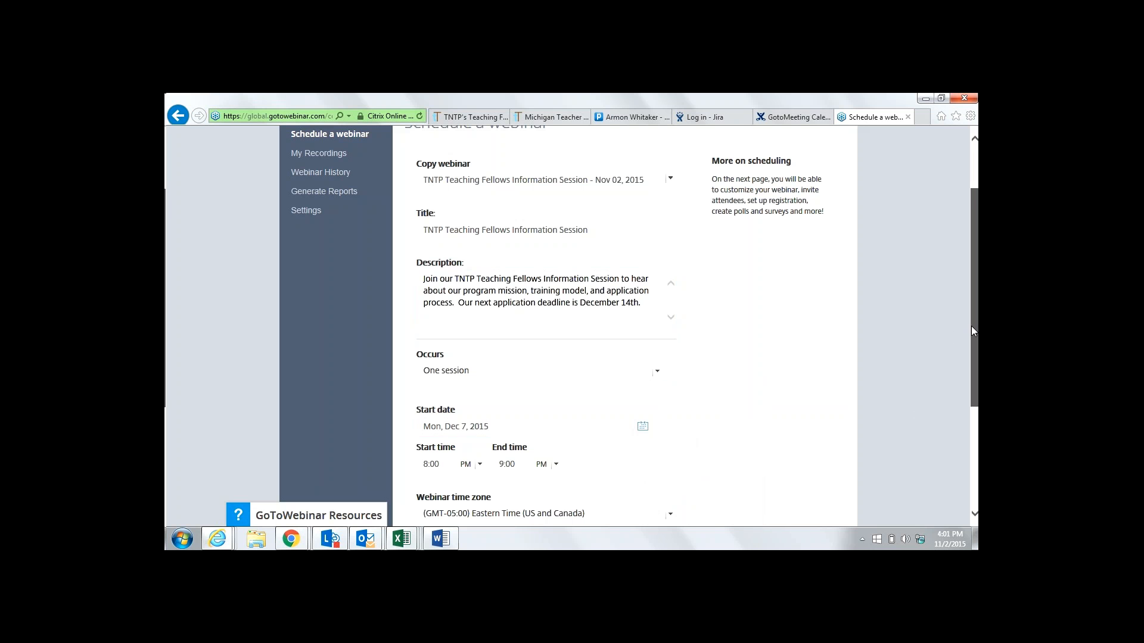
drag(972, 331, 975, 440)
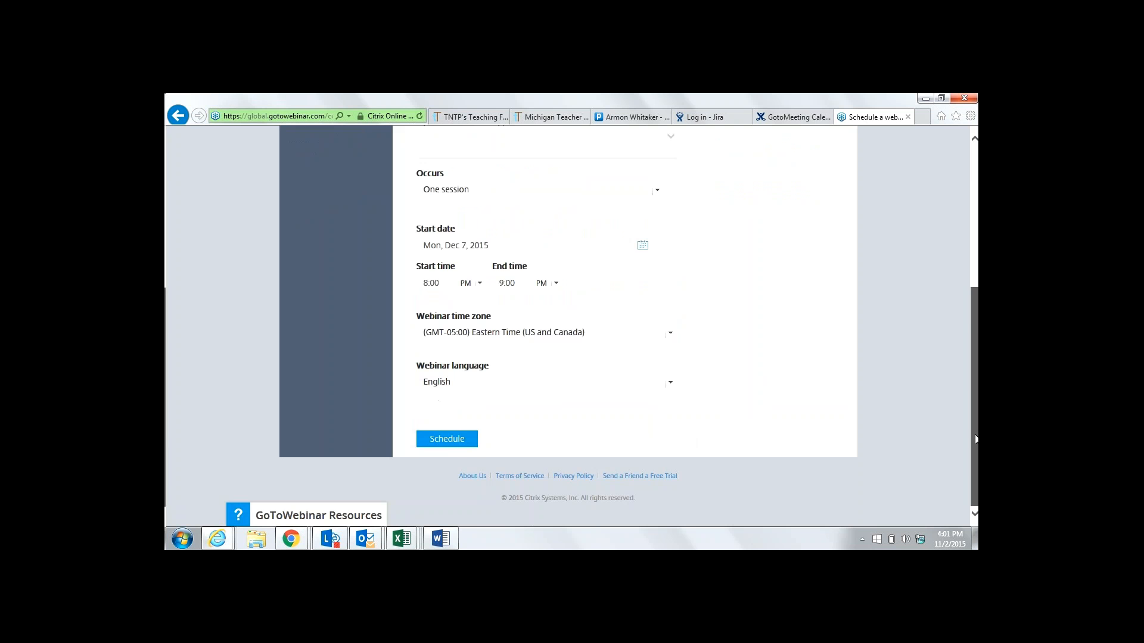
drag(975, 440, 976, 271)
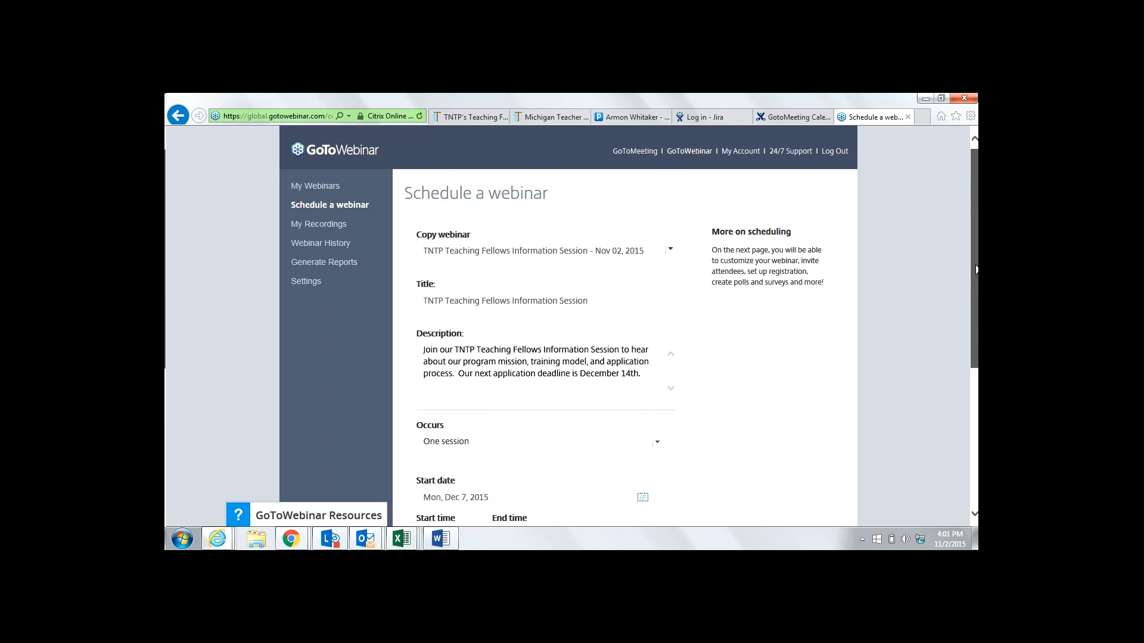
drag(976, 270, 975, 399)
click(514, 305)
key(BackSpace)
key(BackSpace)
key(BackSpace)
key(BackSpace)
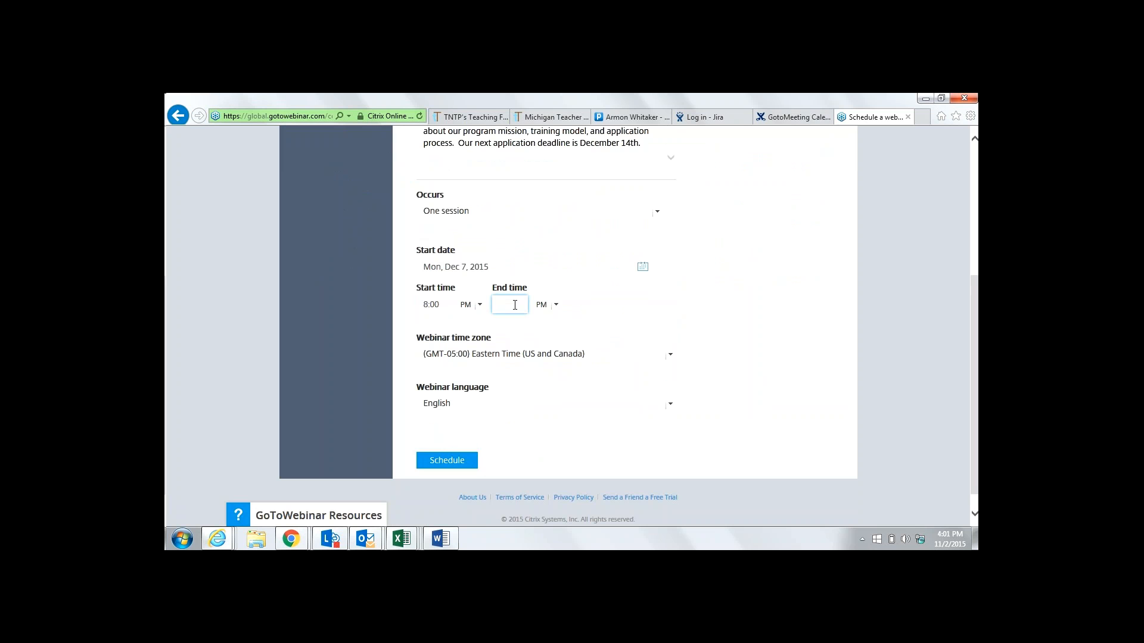
text(8:30)
click(465, 459)
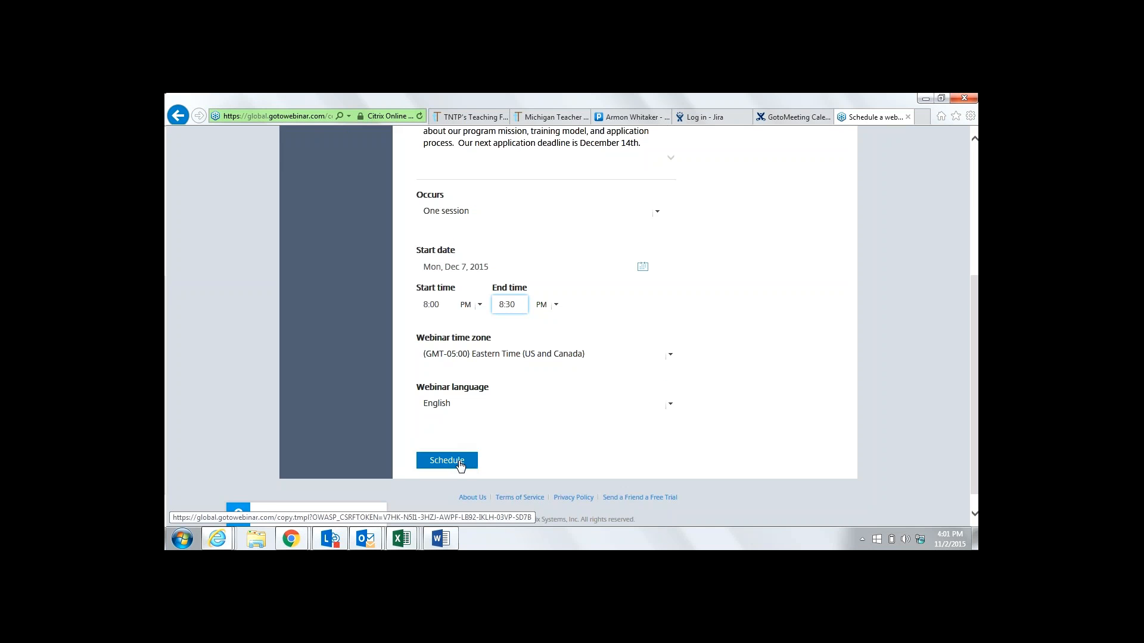
Read the Word instructions, then return to the December 7 webinar's Manage Webinar page
click(442, 541)
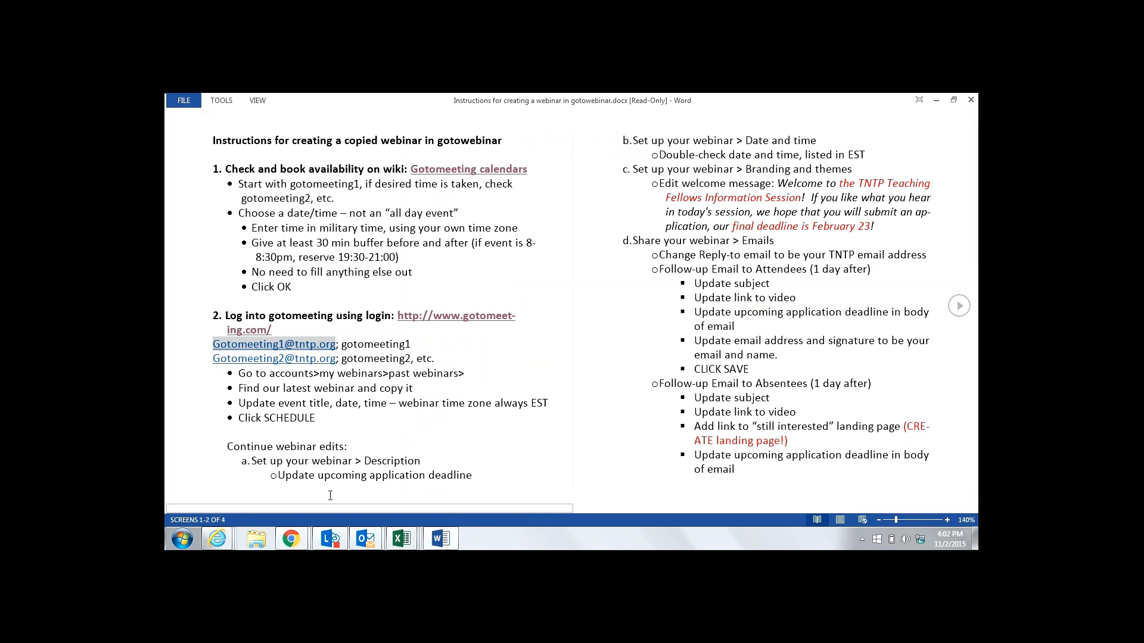
click(216, 539)
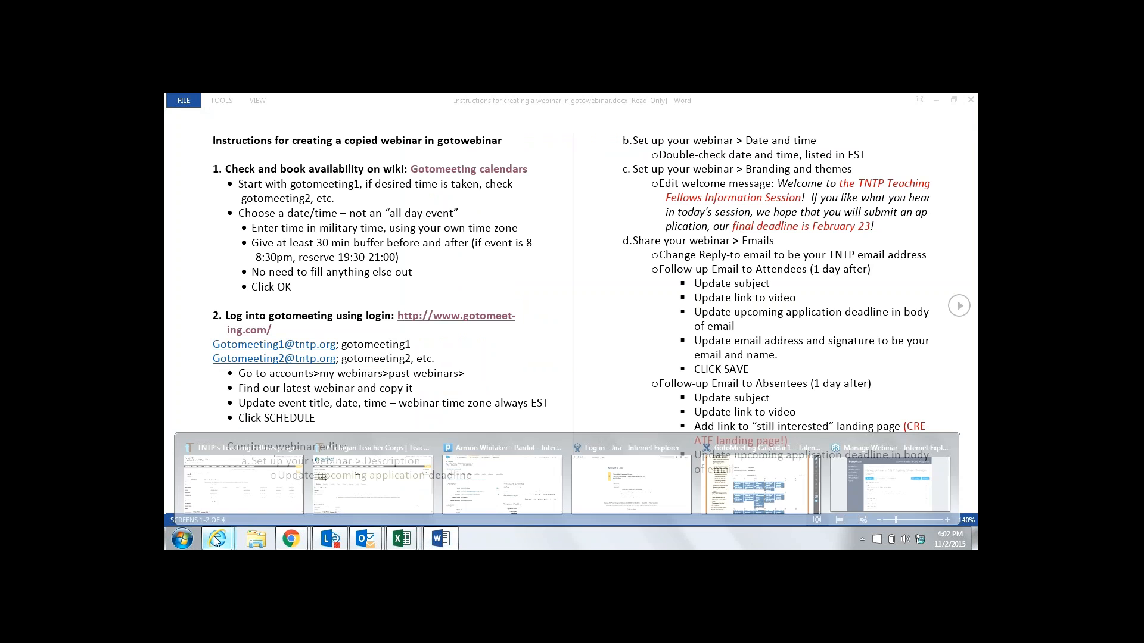
click(882, 486)
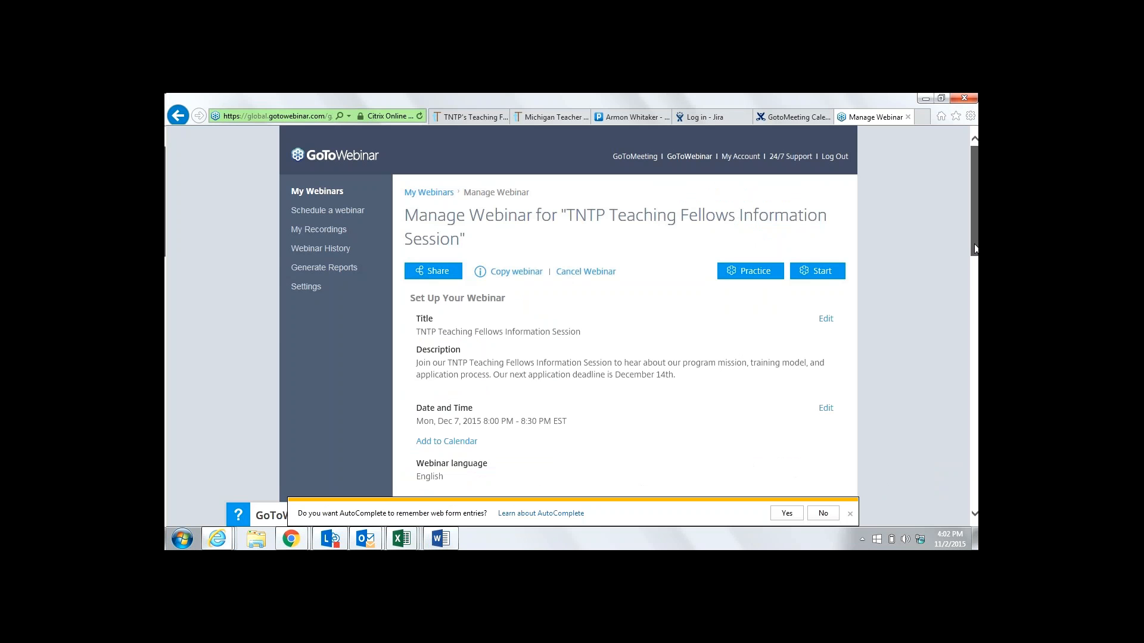
Scroll the Manage Webinar page down to Branding and themes and open its editor
drag(974, 245, 977, 505)
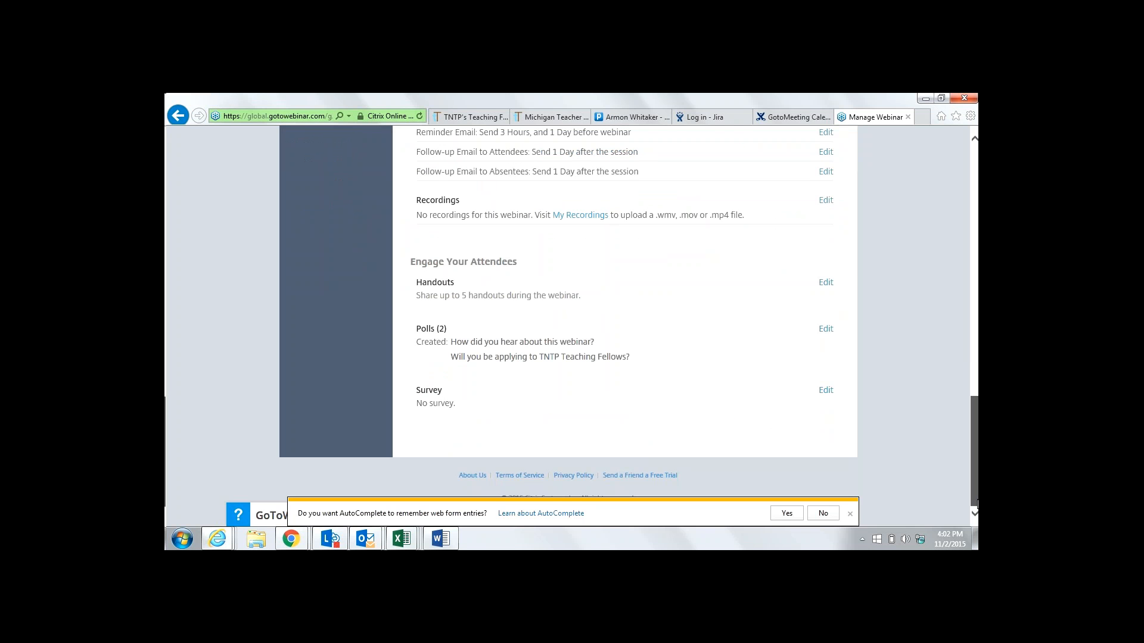
drag(977, 504, 976, 309)
click(825, 404)
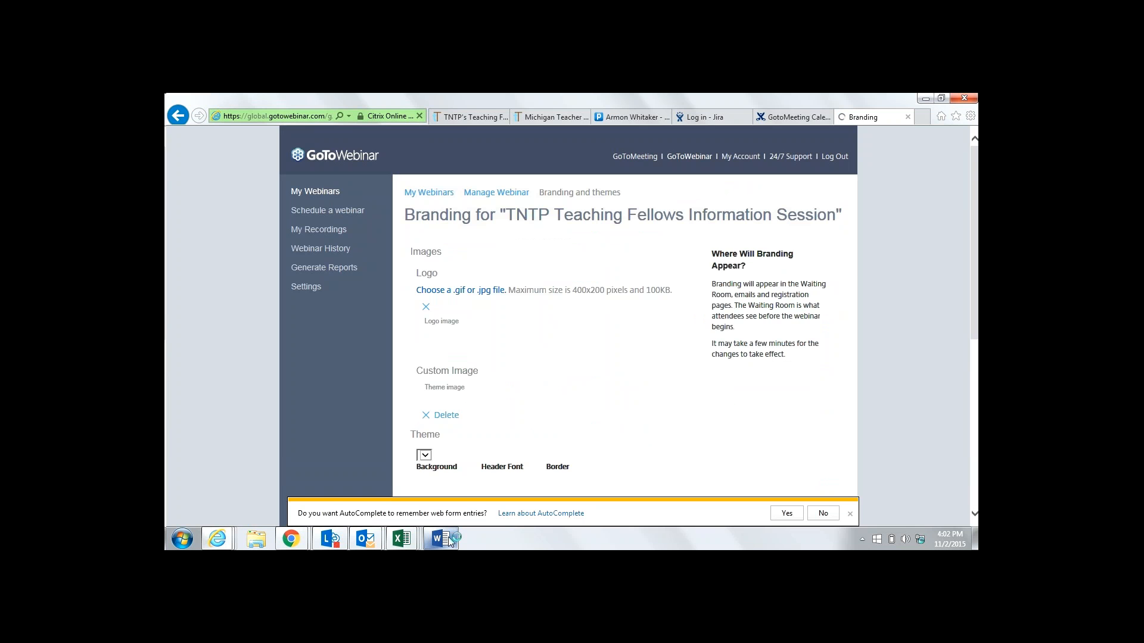
Copy the italic welcome message from the Word instructions and go back to the Branding page
mouse_move(448, 539)
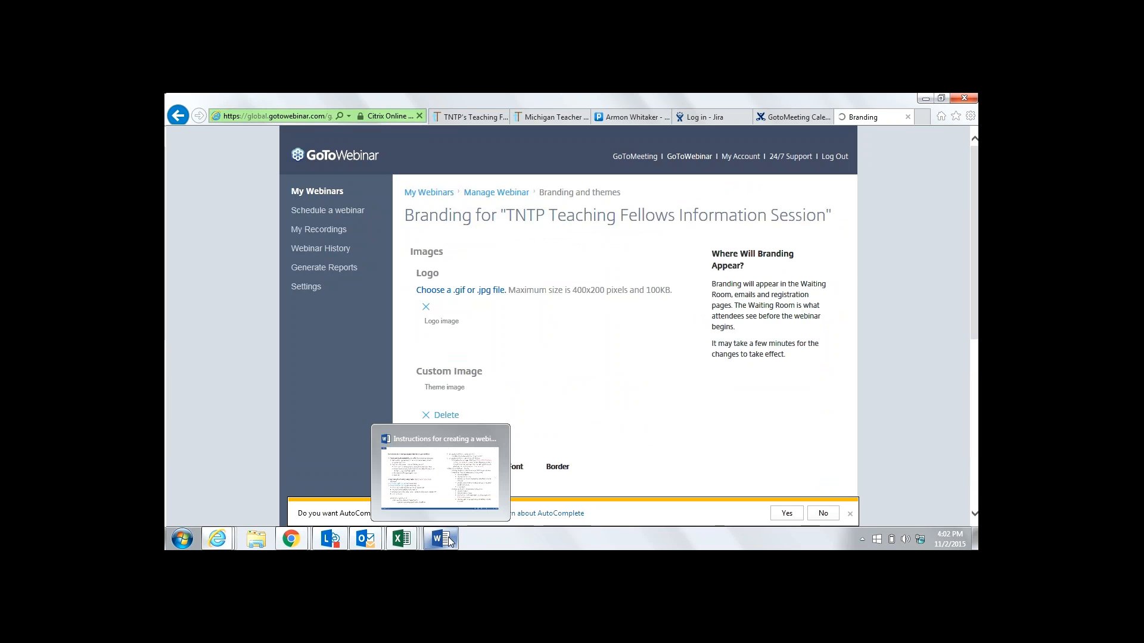
click(448, 538)
drag(777, 184, 877, 228)
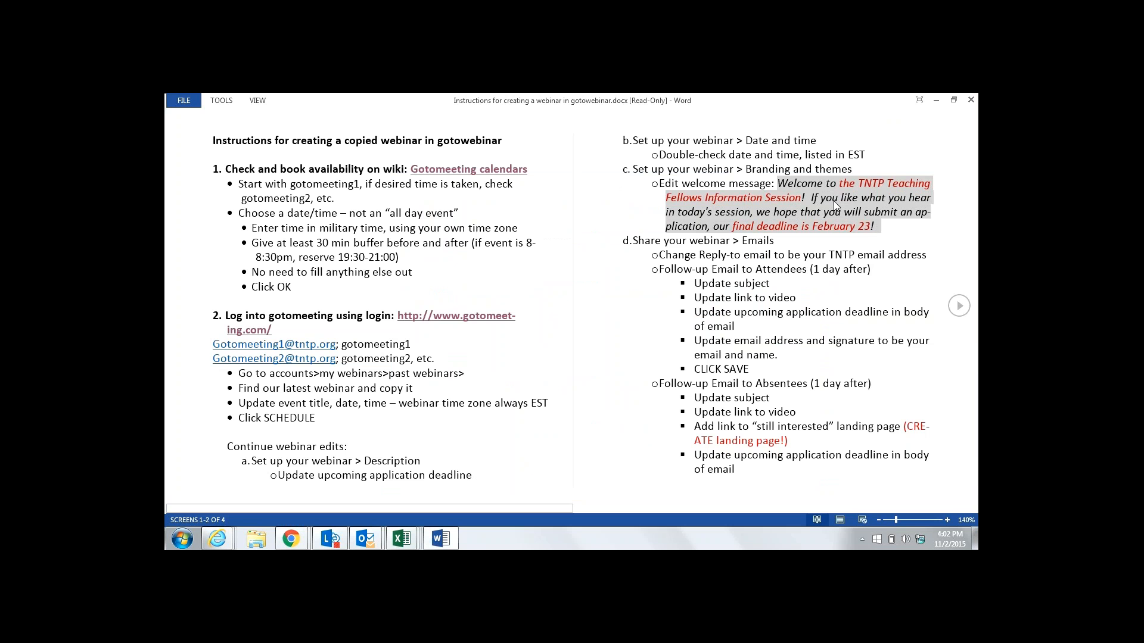
right_click(834, 201)
click(855, 213)
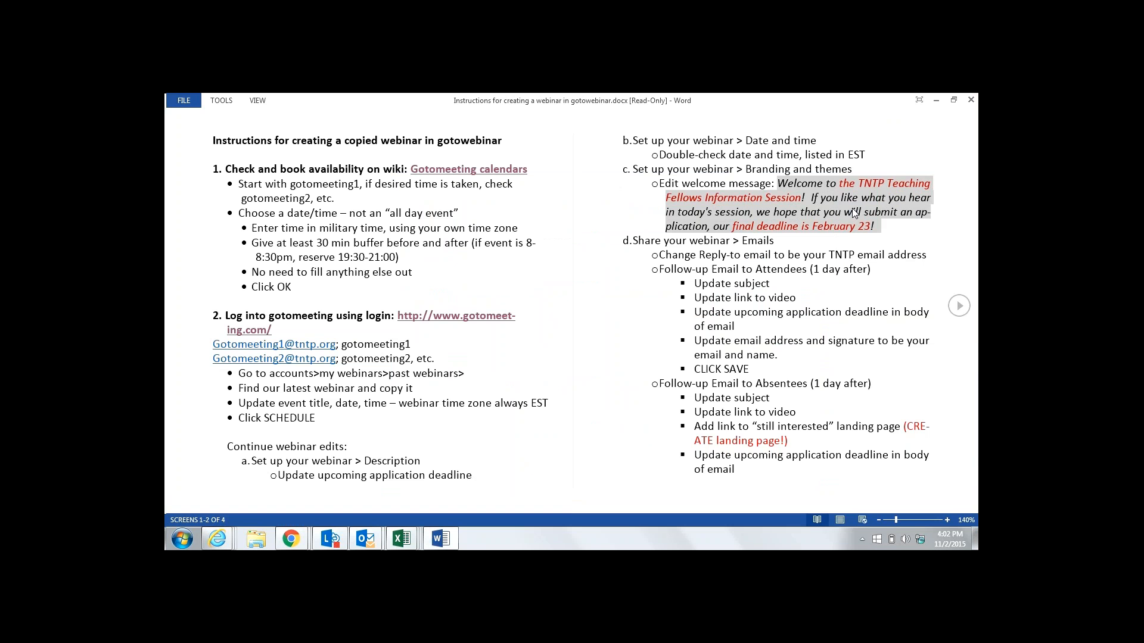
click(218, 538)
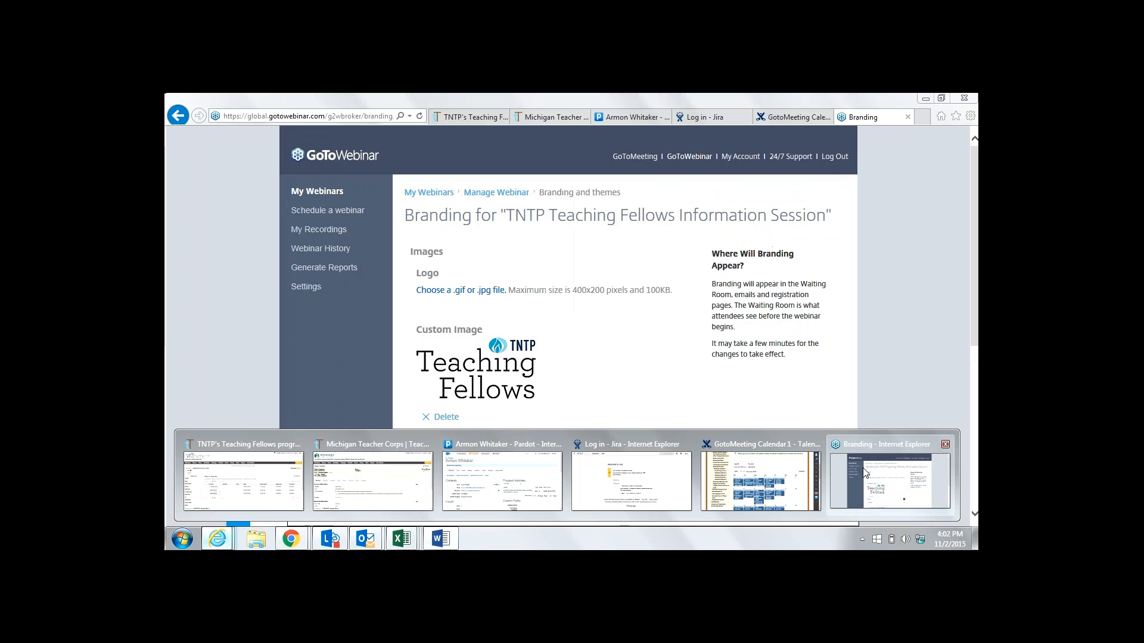
click(887, 479)
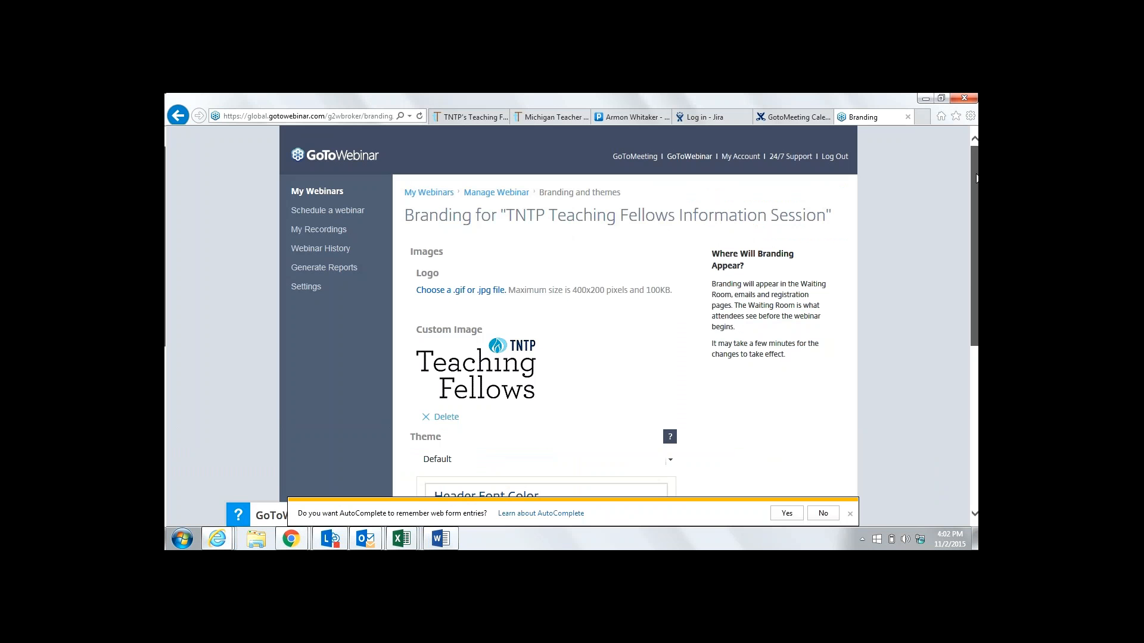
drag(976, 177, 975, 182)
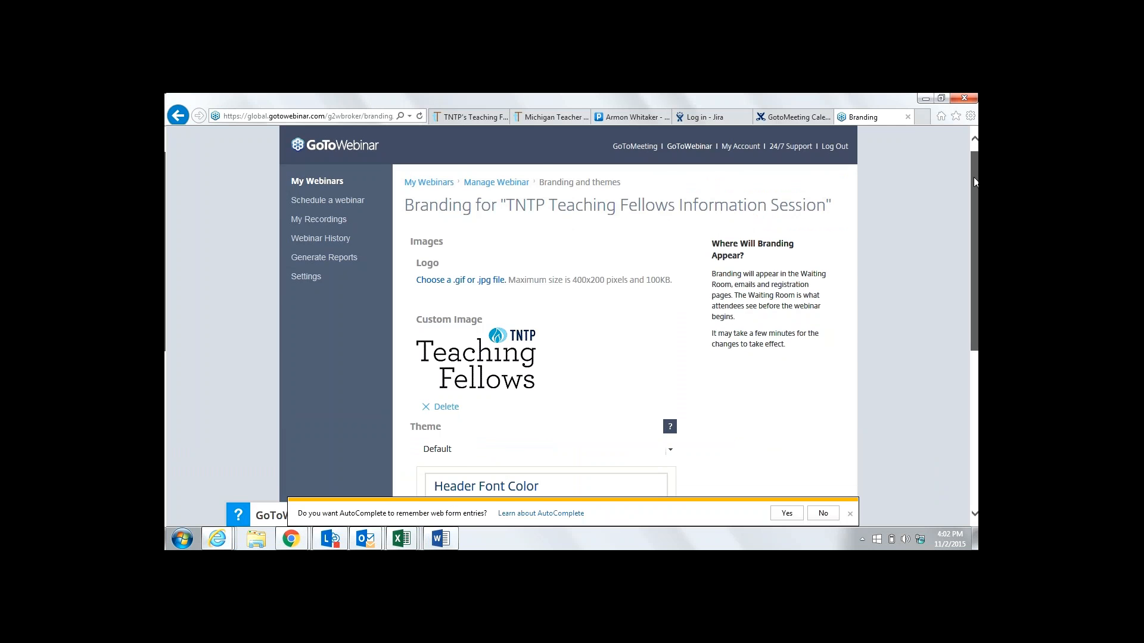
scroll(651, 435, down, 5)
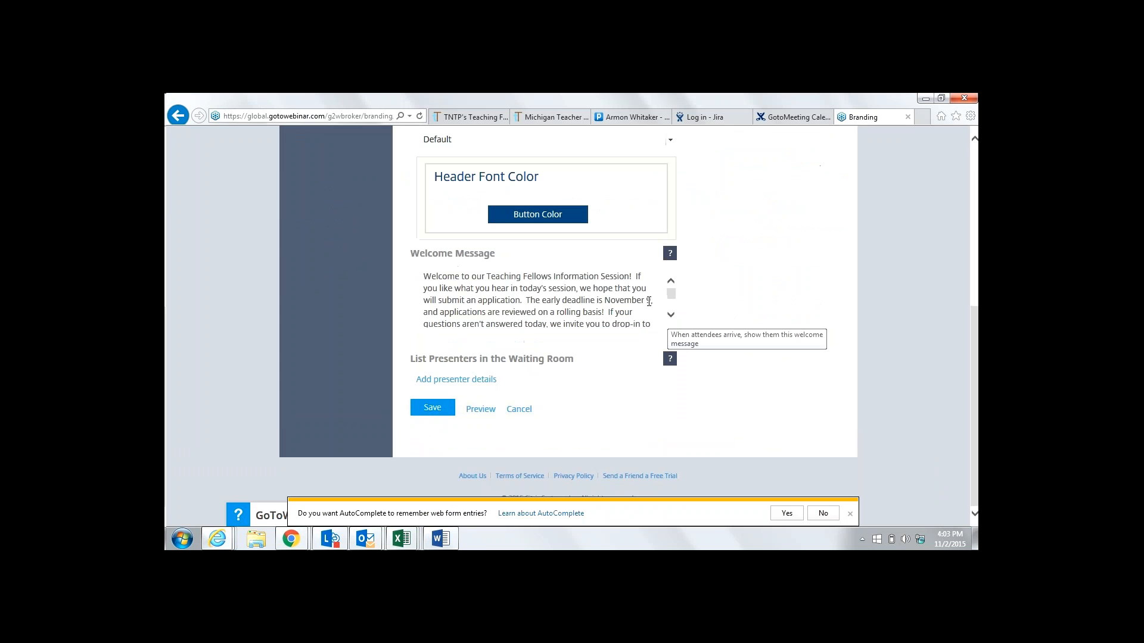
Change the welcome message to the December 14th deadline and December 11th office hours, 12:30-1:30 pm EST
drag(650, 301, 525, 303)
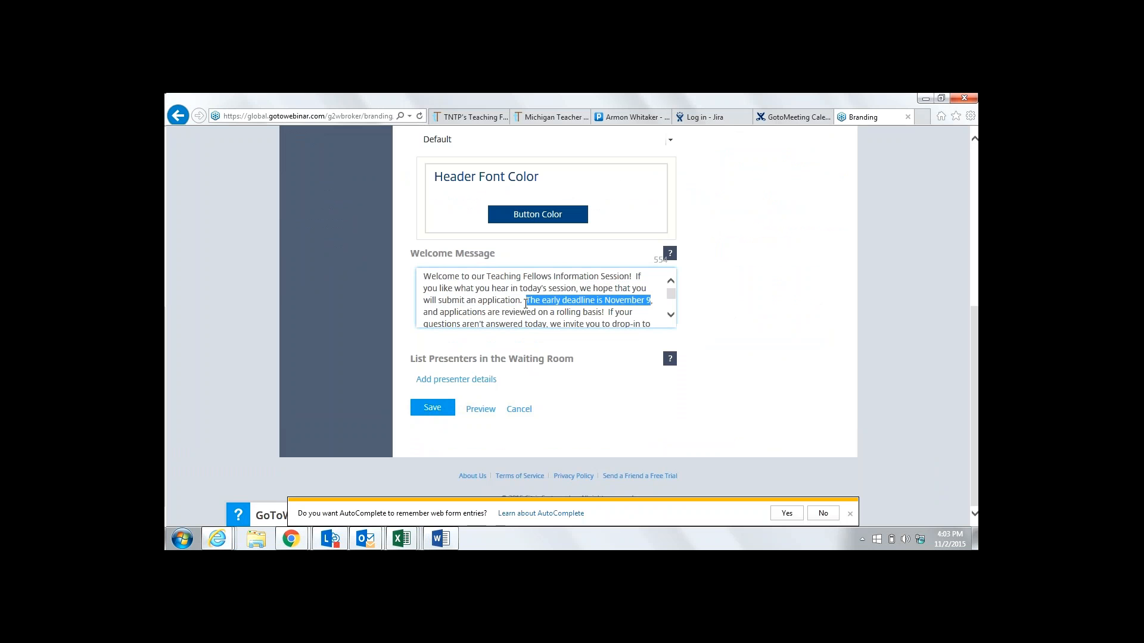
text(Our next ap)
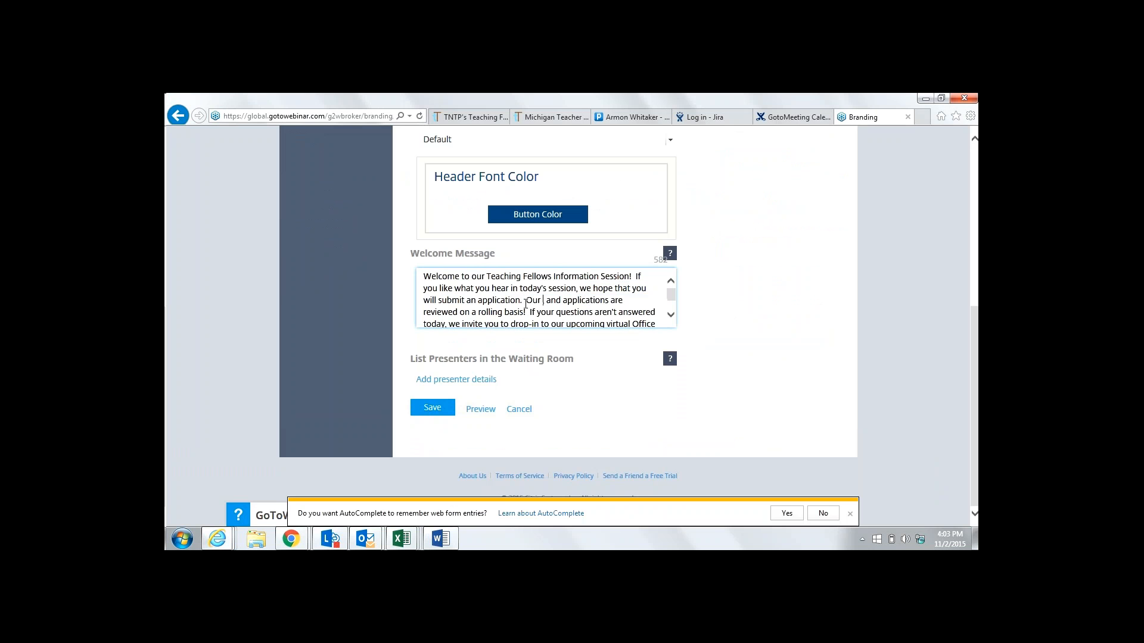
text(plication dead)
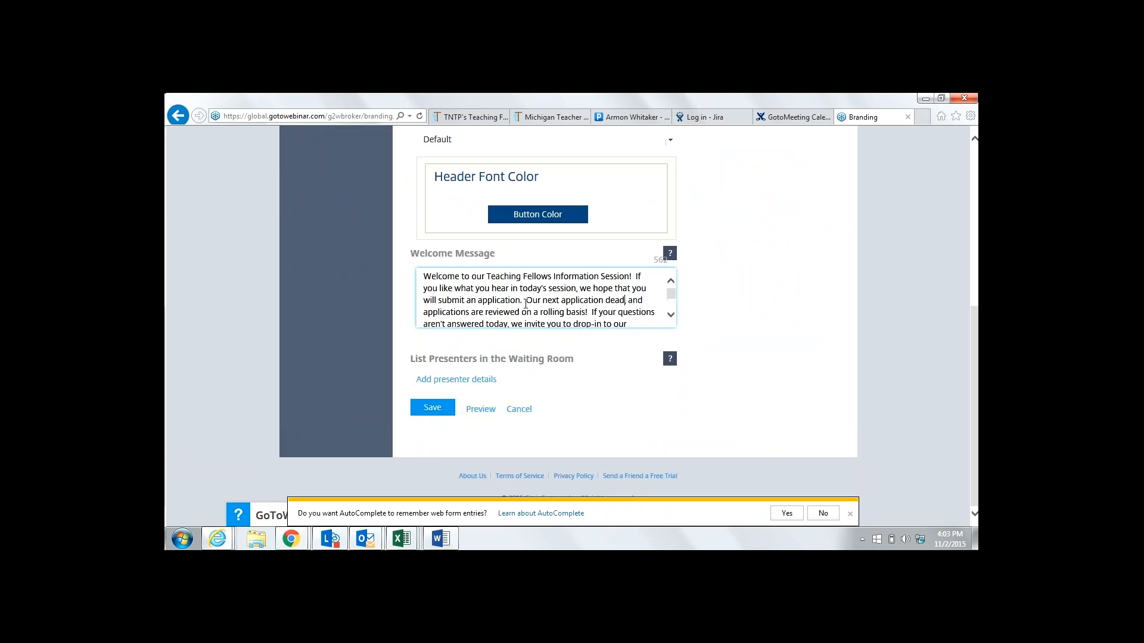
text(line is December )
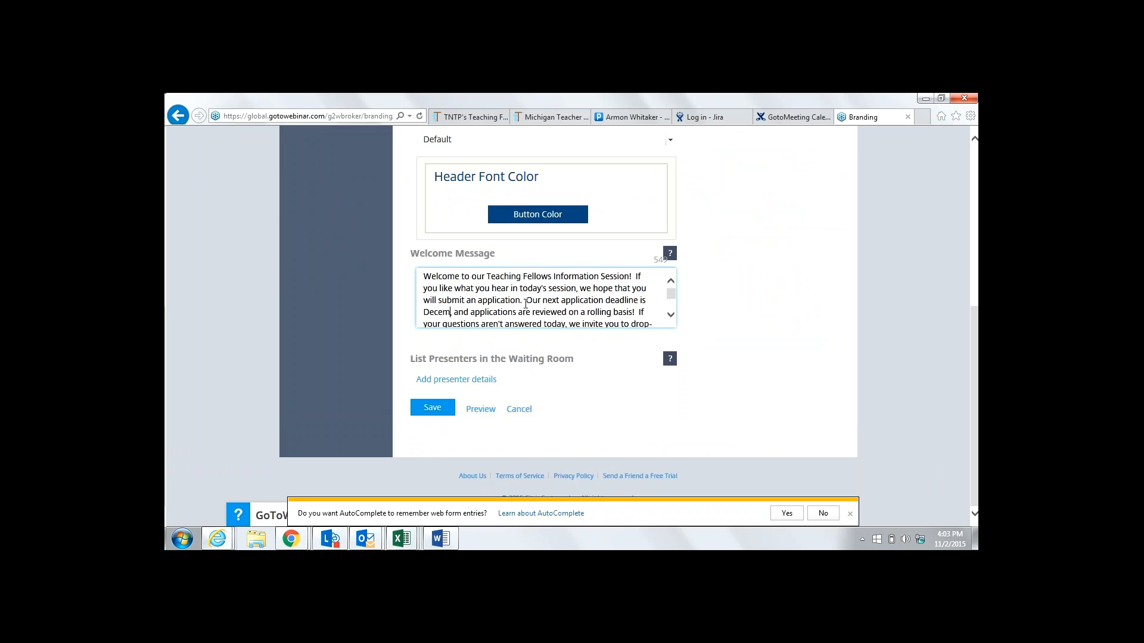
text(14th)
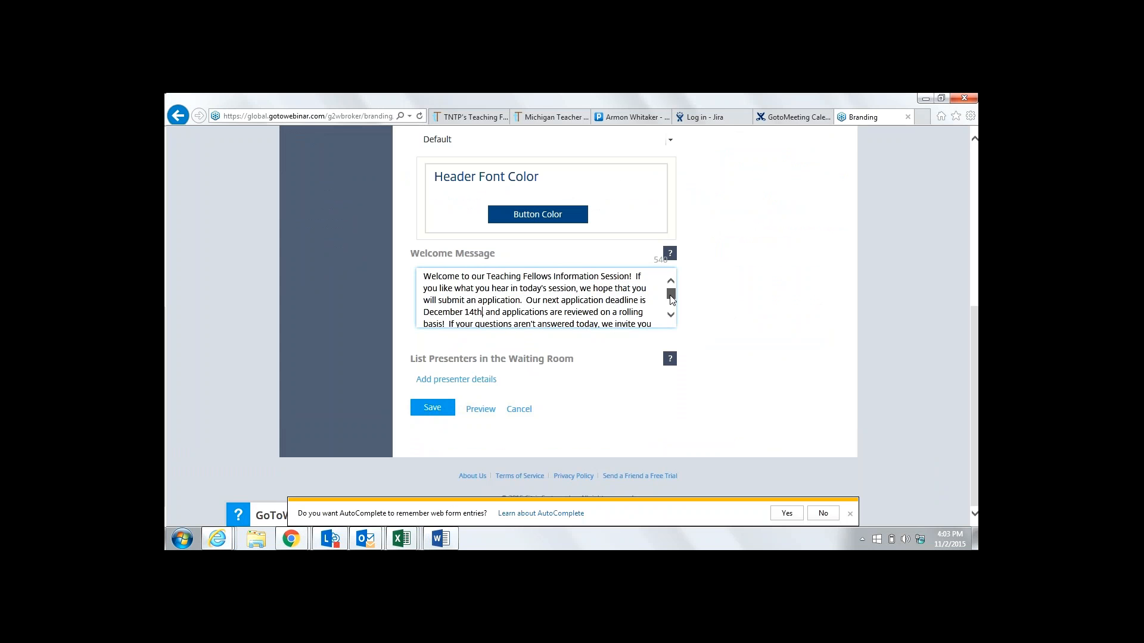
drag(672, 299, 670, 307)
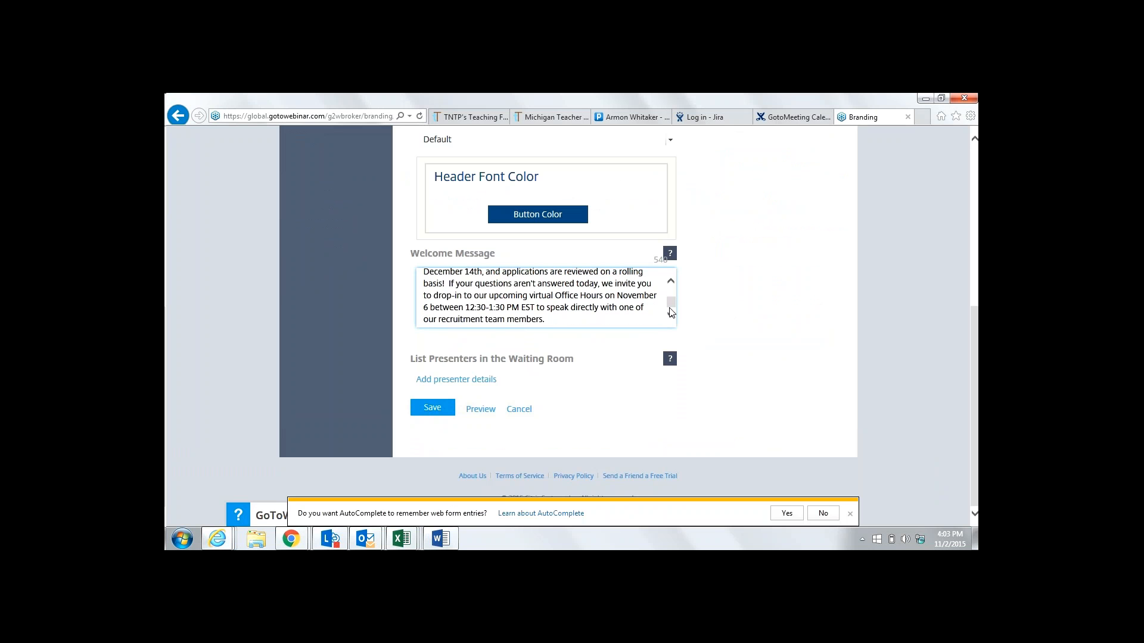
click(634, 297)
drag(622, 301, 536, 310)
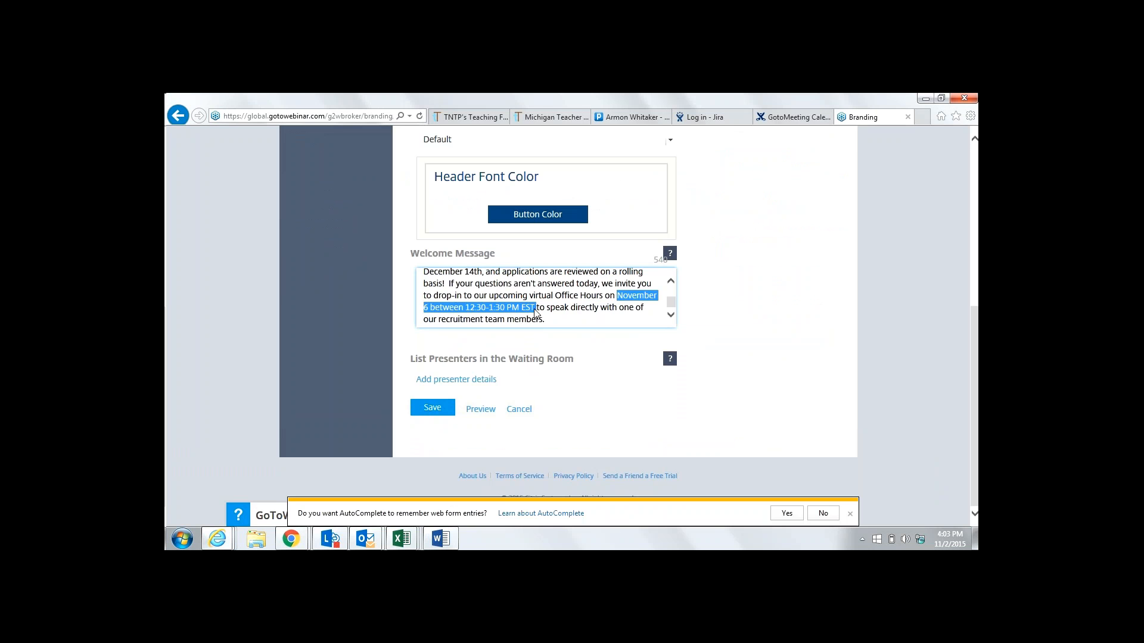
text(December )
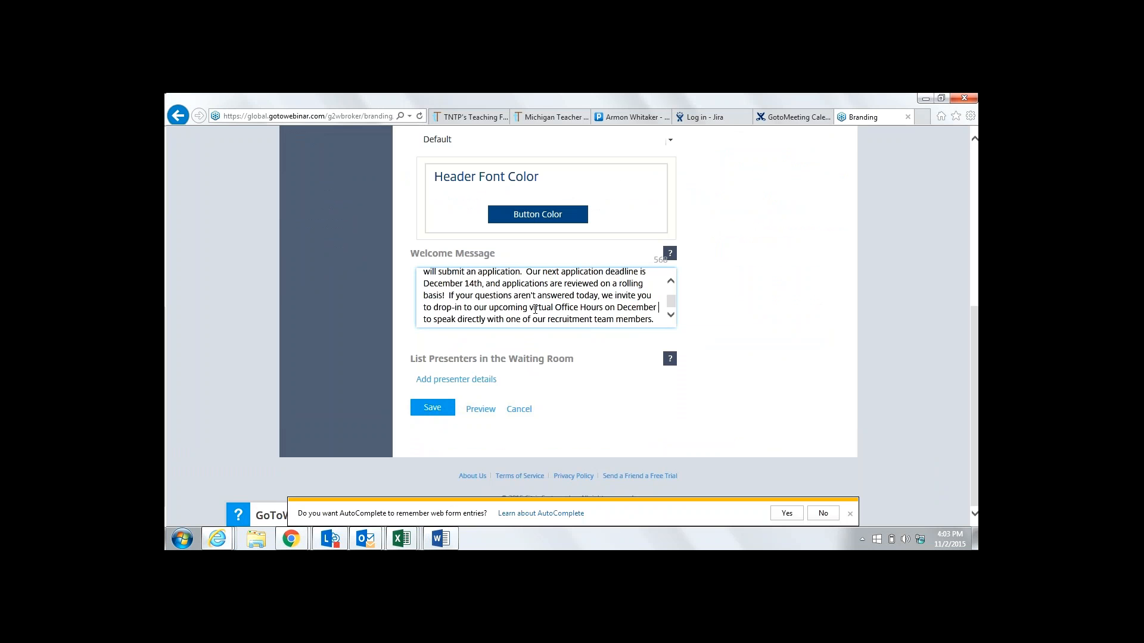
text(11th f)
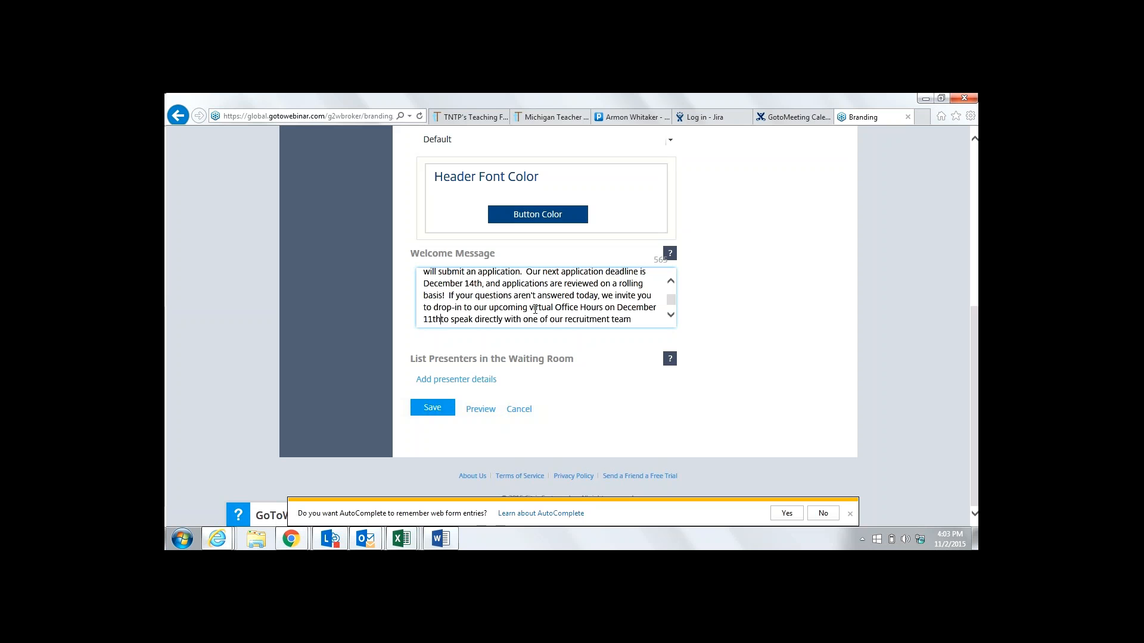
text(r)
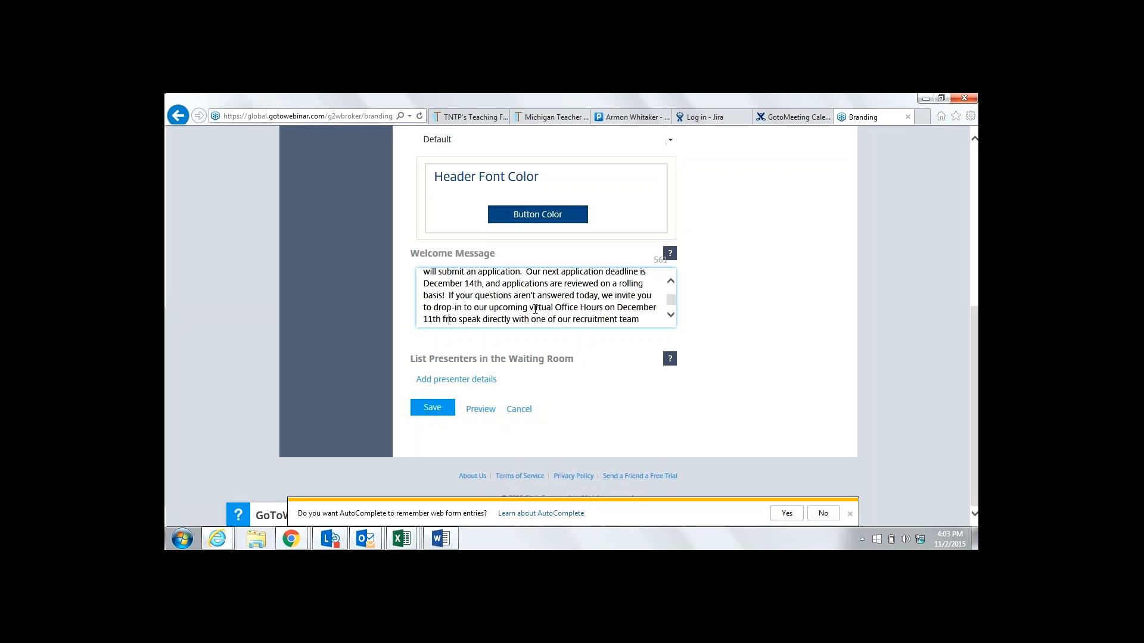
text(om )
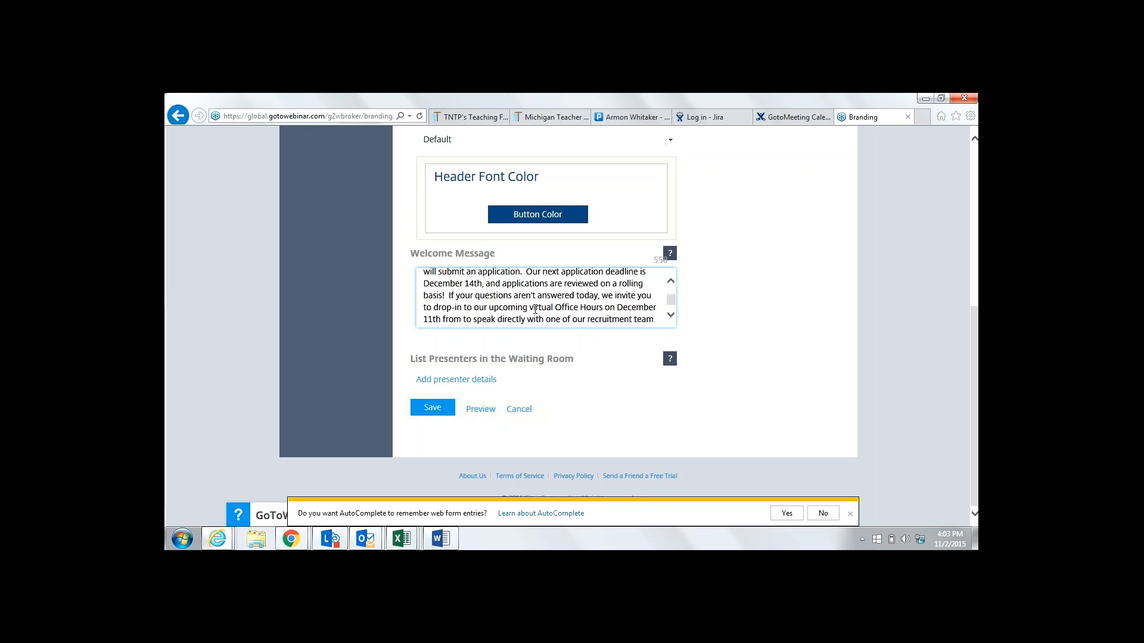
text(12:30-)
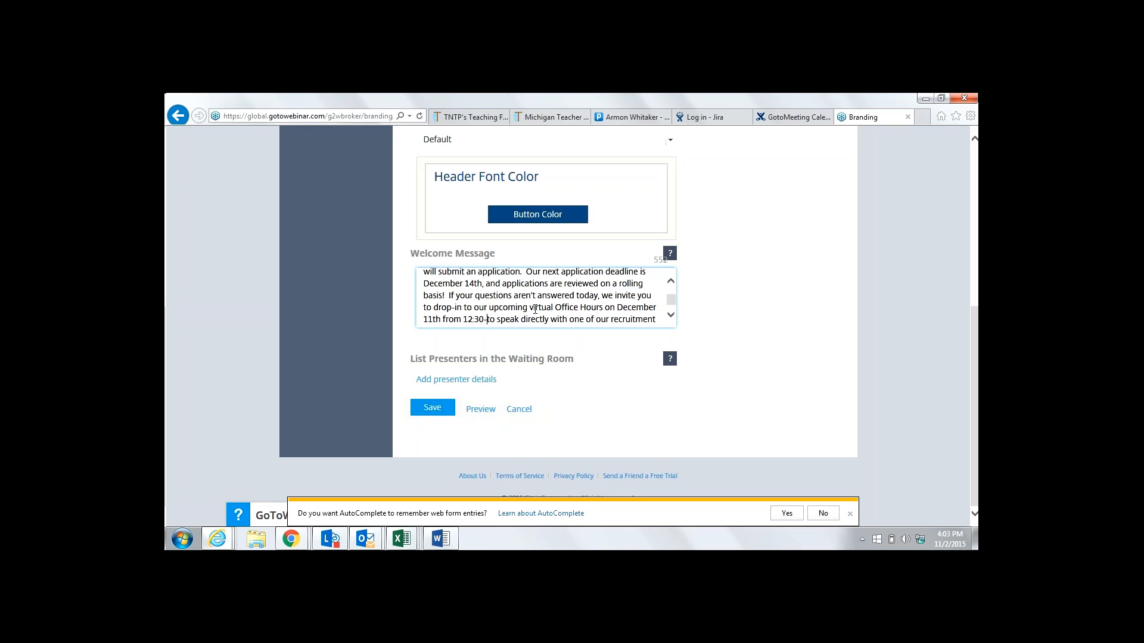
text(1:30 )
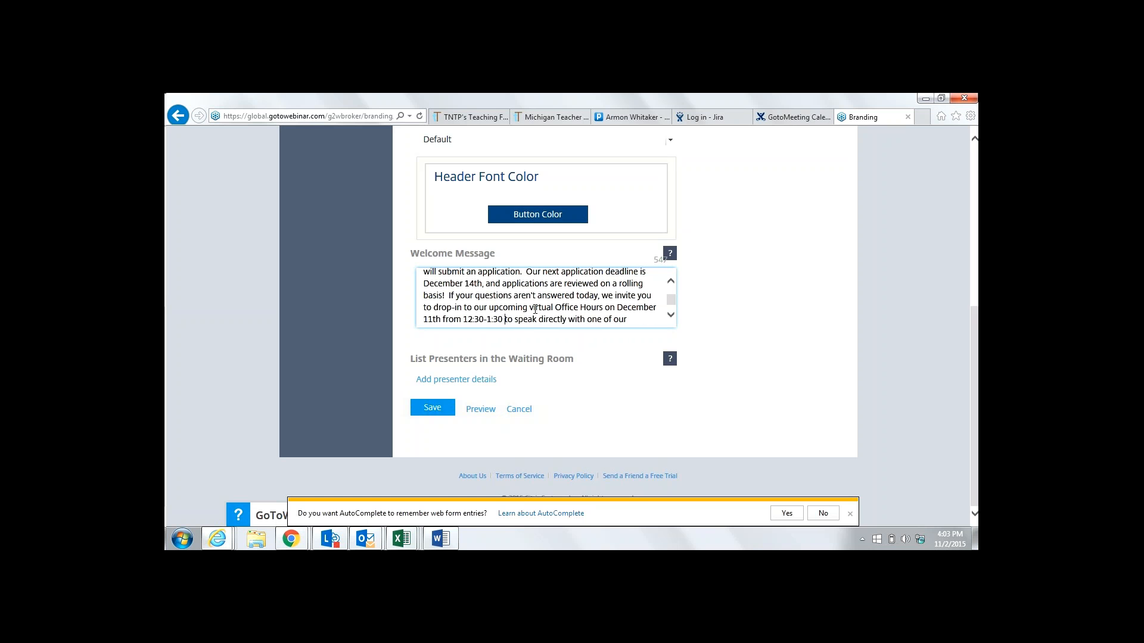
text(pm)
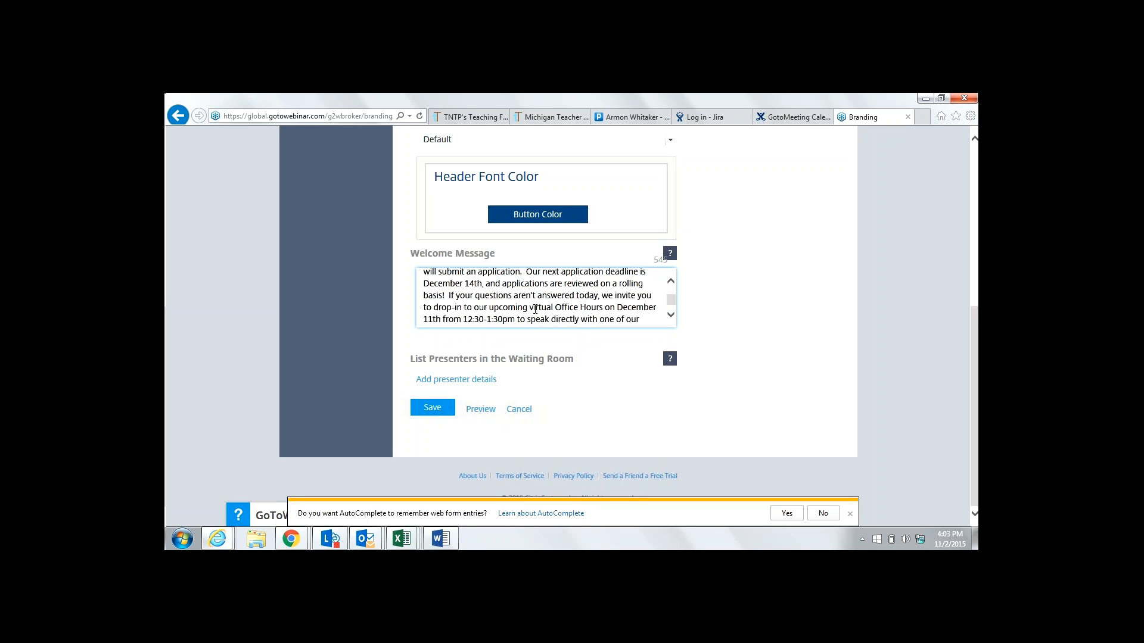
text(EST)
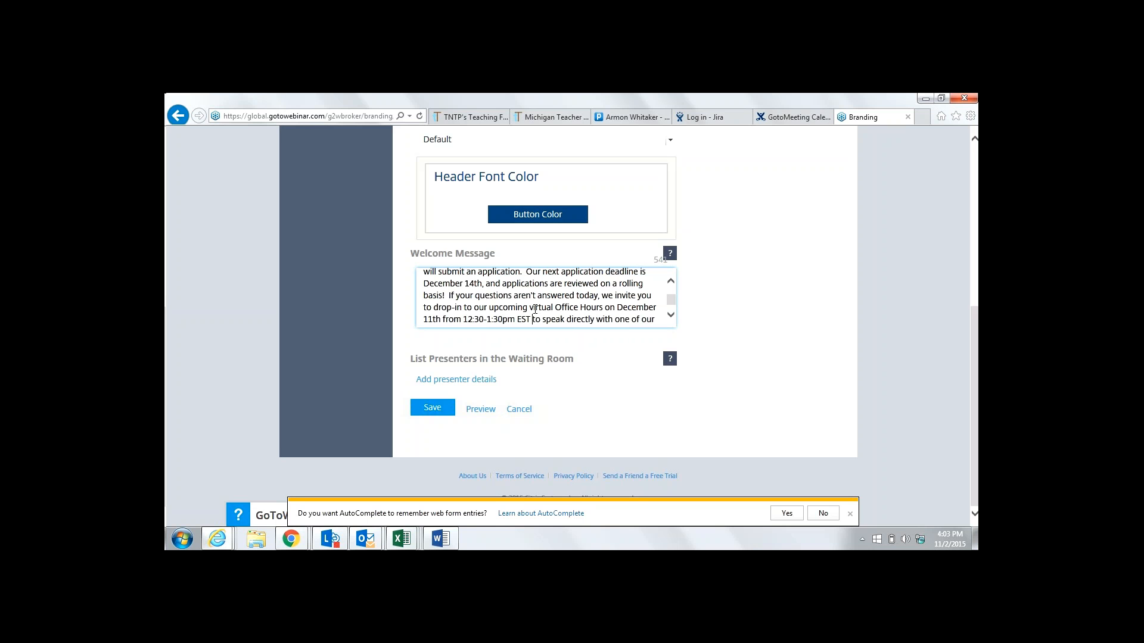
click(671, 316)
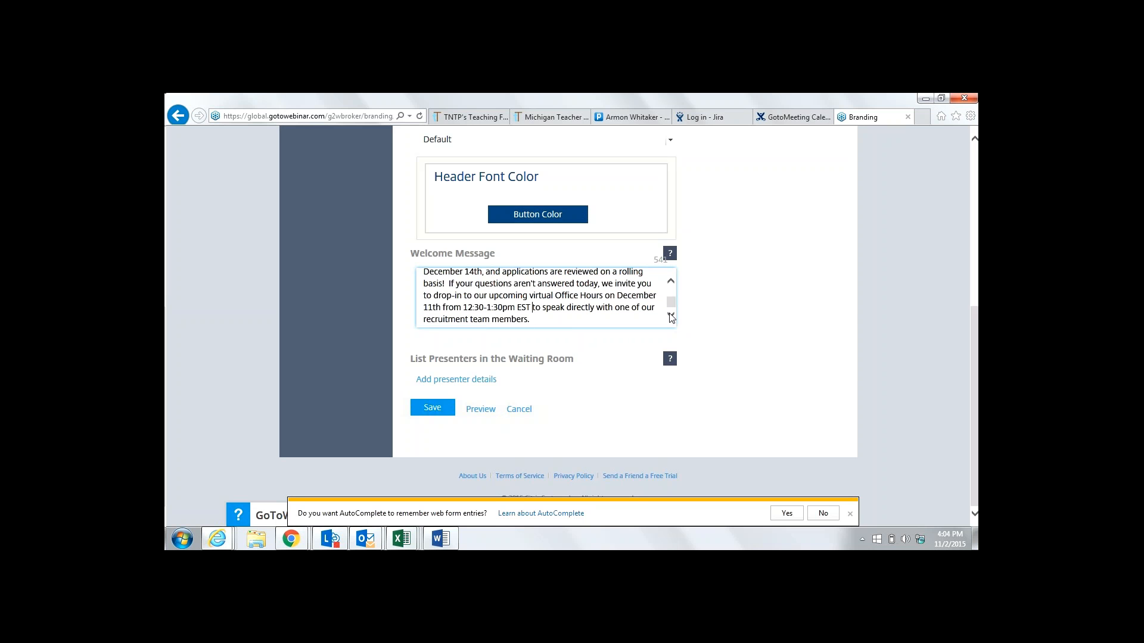
Recheck the Word instructions, then save the updated welcome message on the Branding page
click(441, 537)
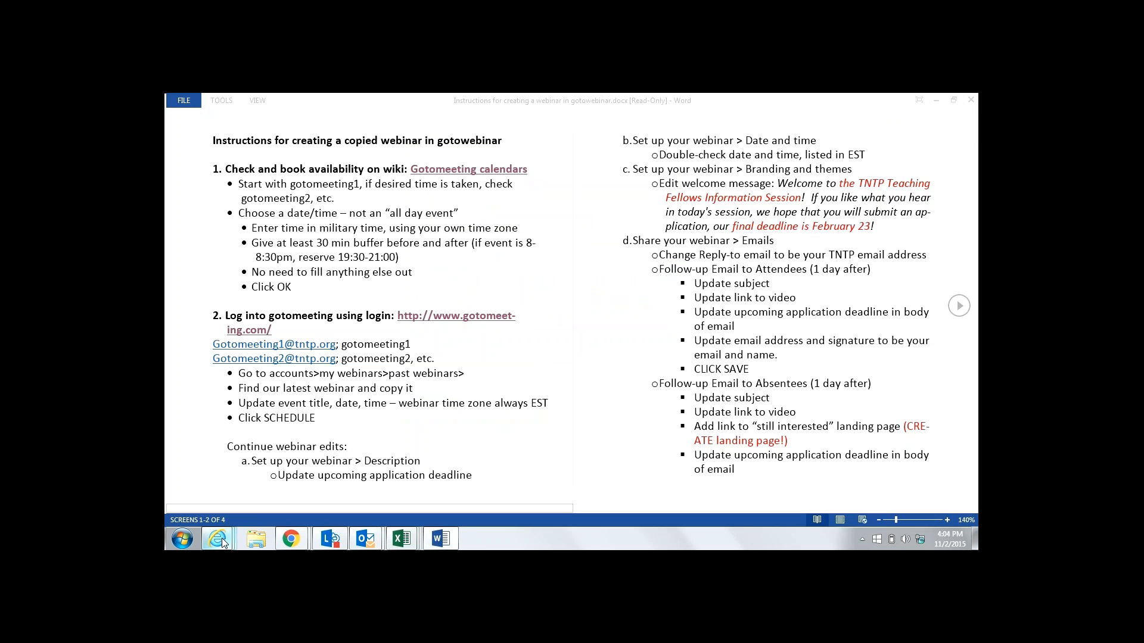
click(220, 538)
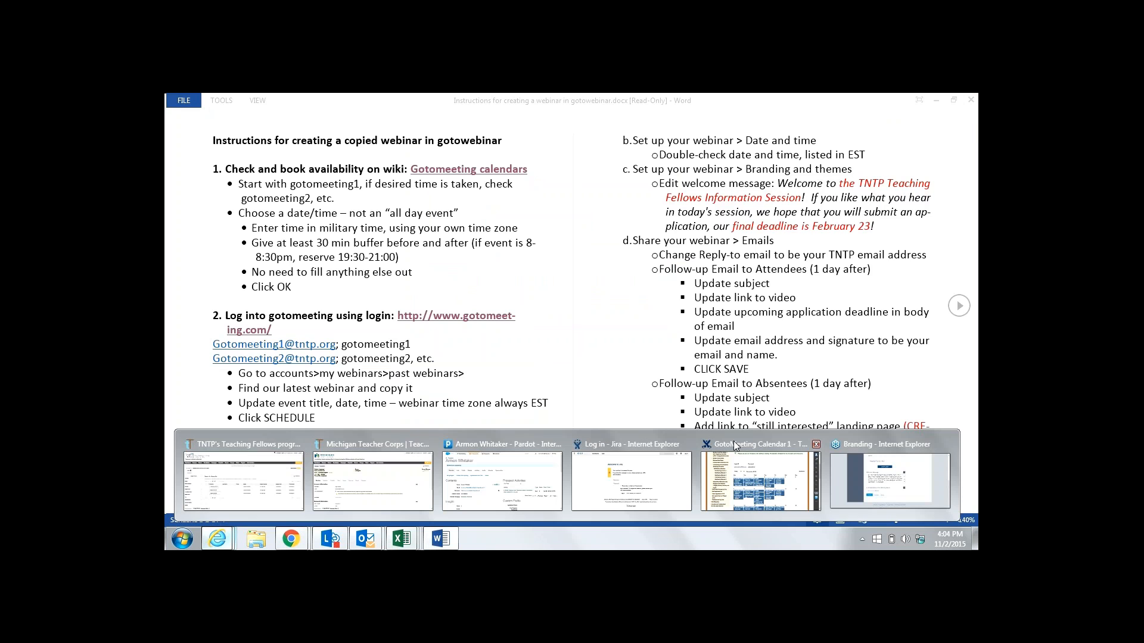
click(890, 480)
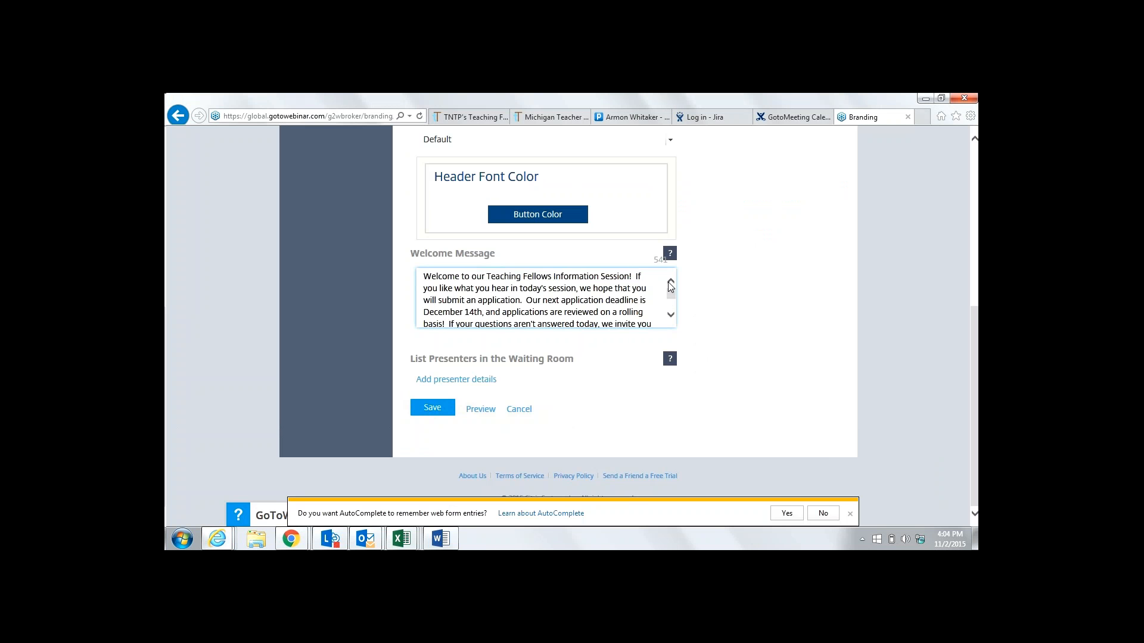
click(671, 315)
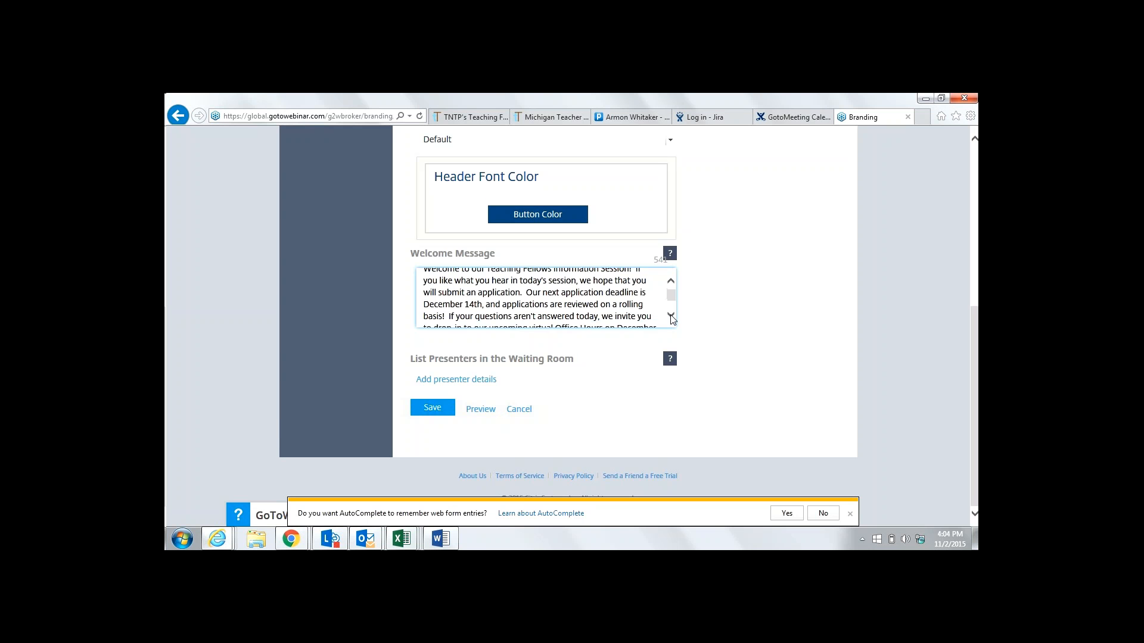
click(670, 316)
click(671, 315)
click(671, 316)
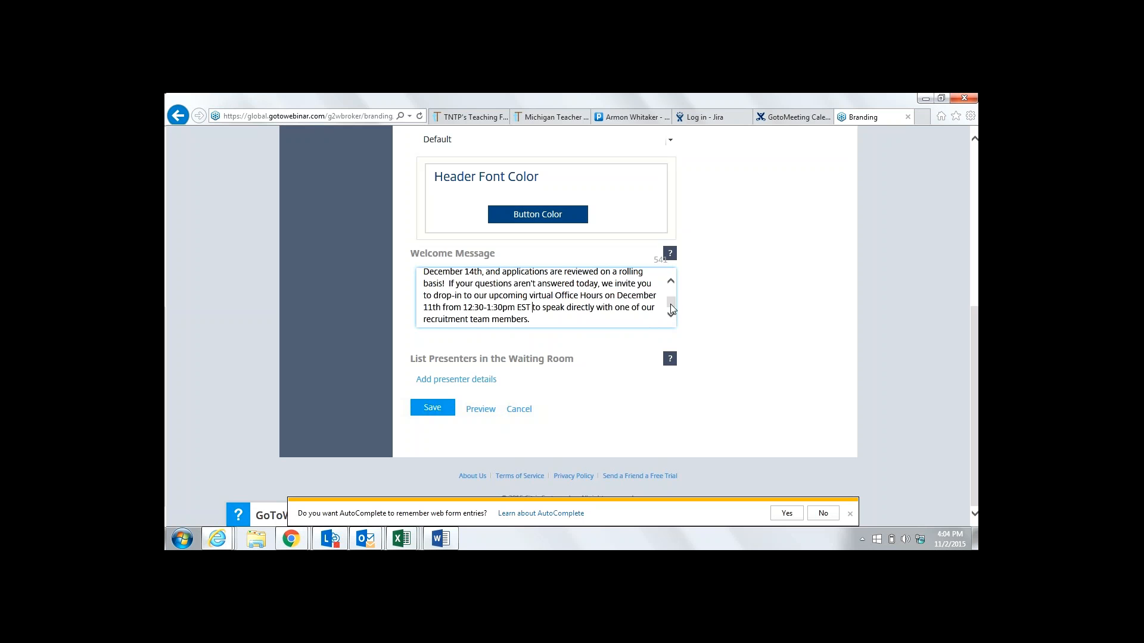
drag(671, 303, 671, 280)
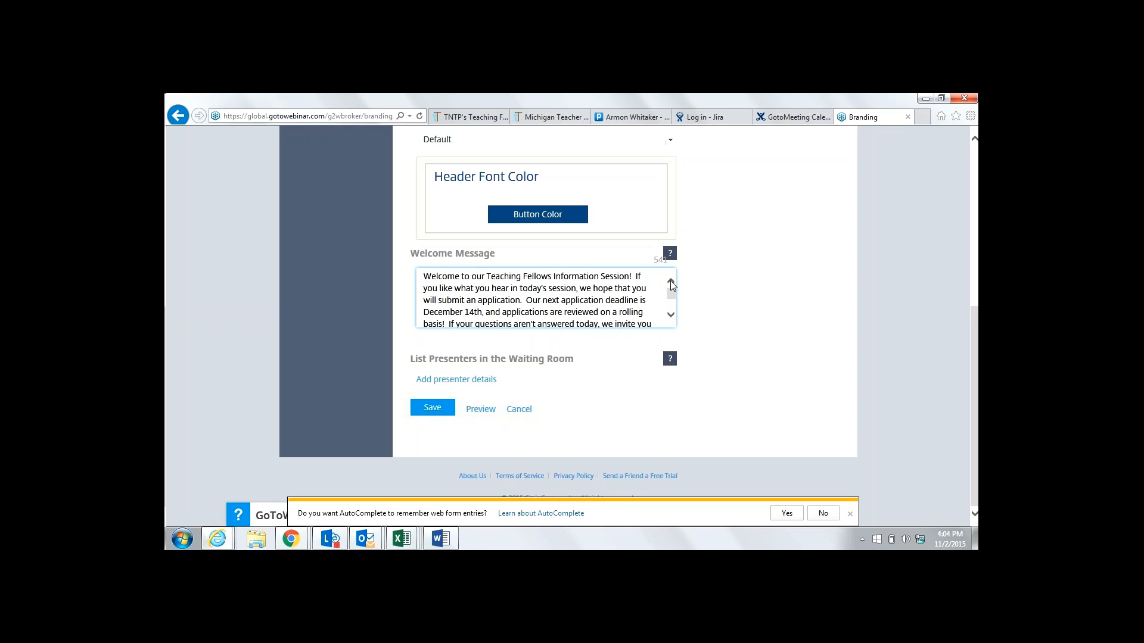
click(433, 409)
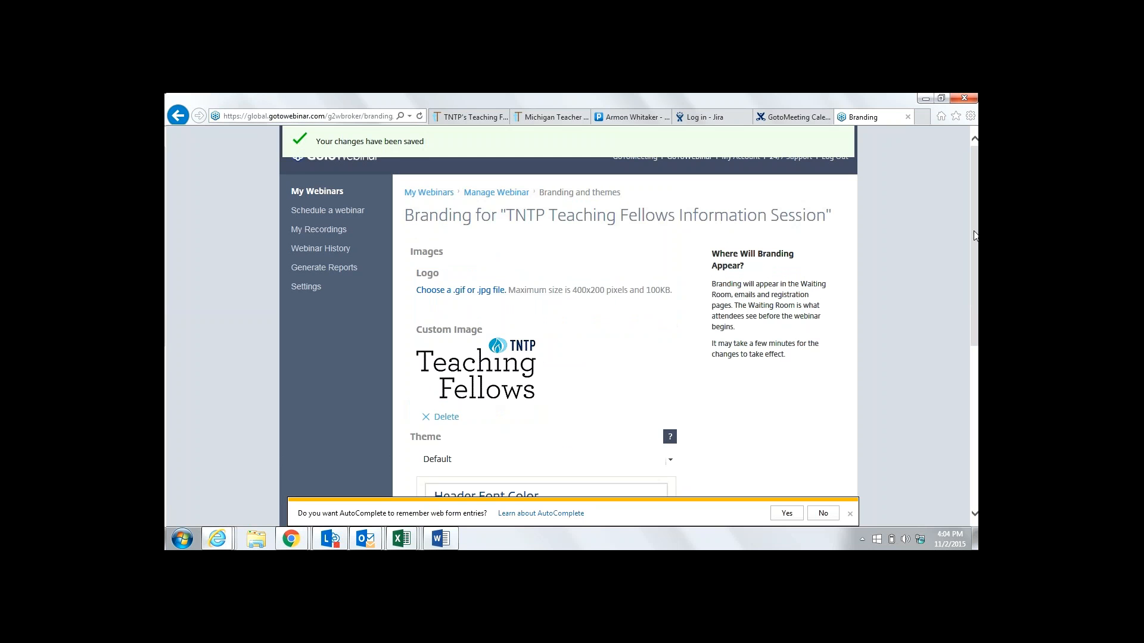
scroll(566, 322, down, 5)
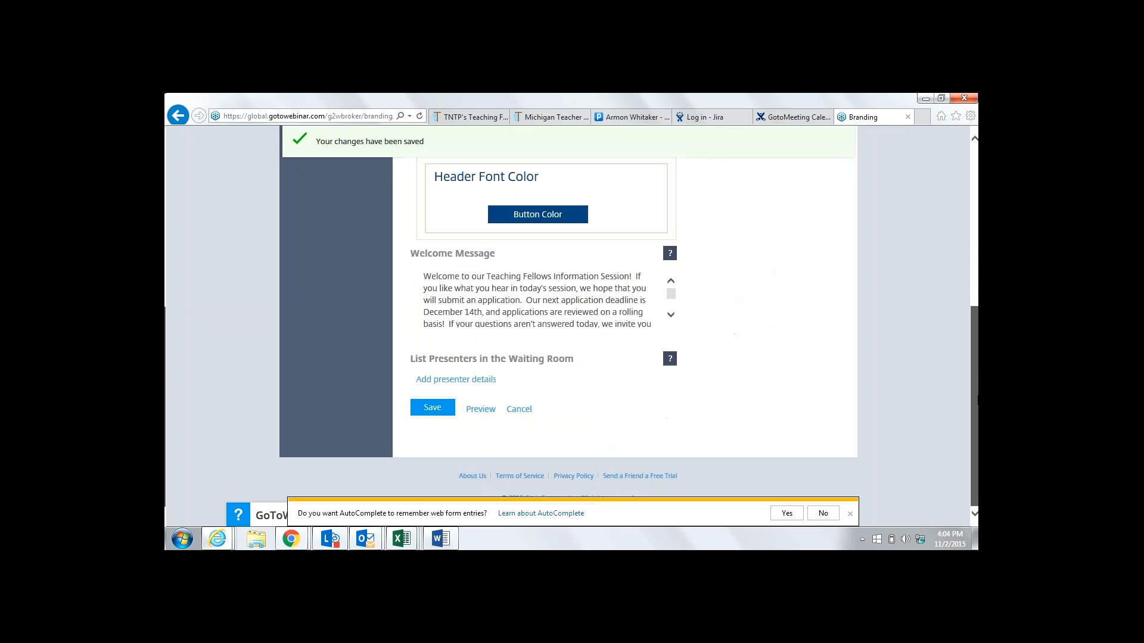
scroll(566, 321, up, 6)
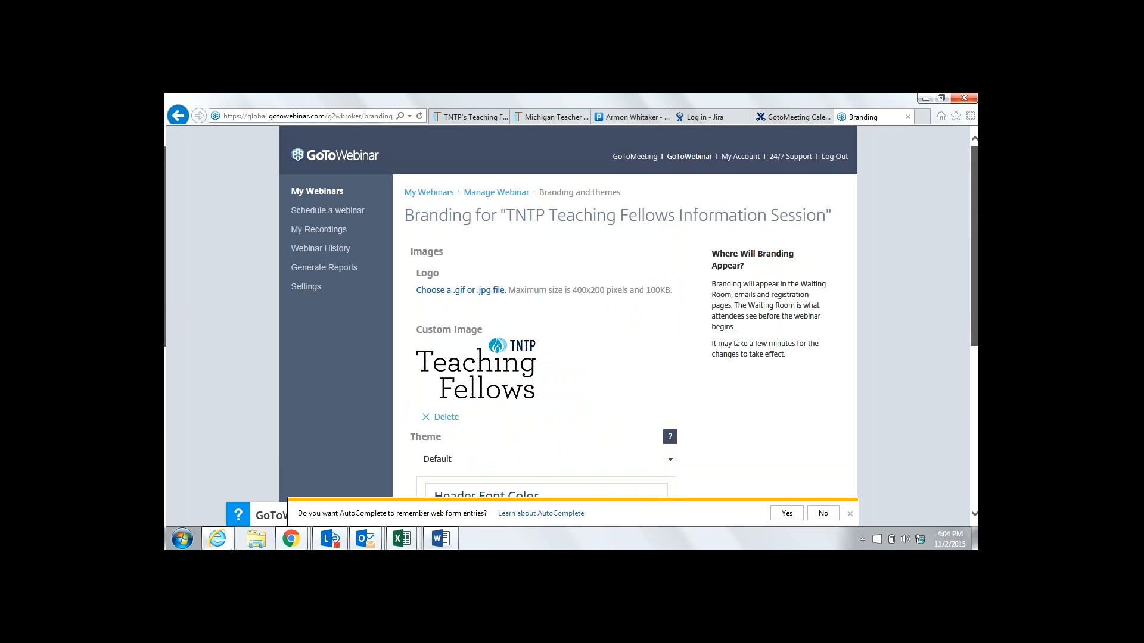
scroll(566, 322, down, 3)
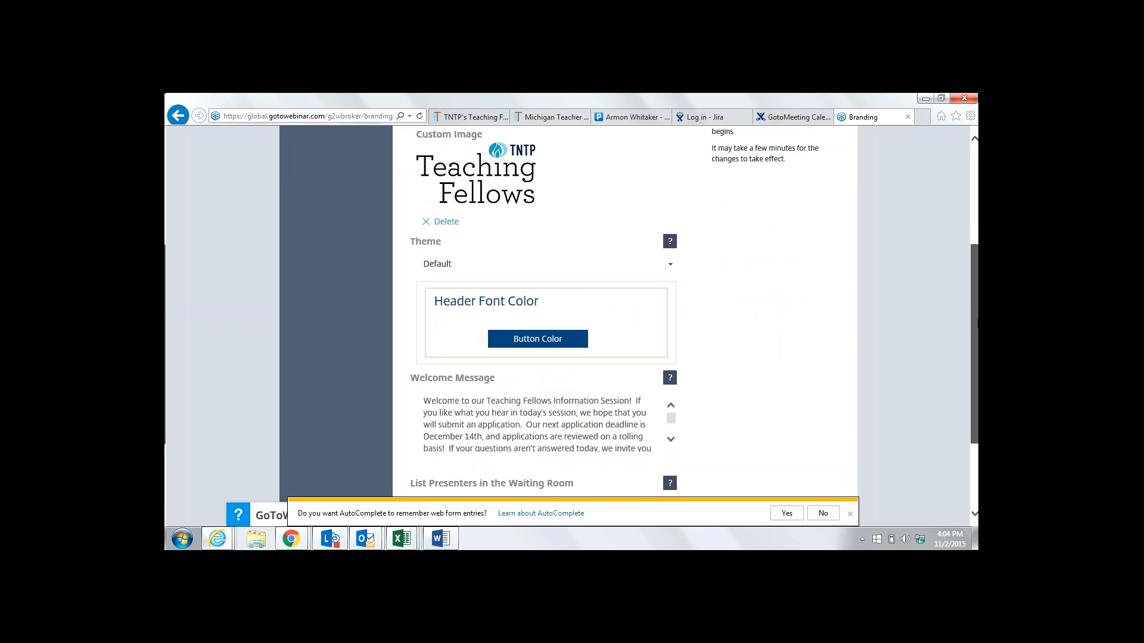
scroll(566, 321, down, 2)
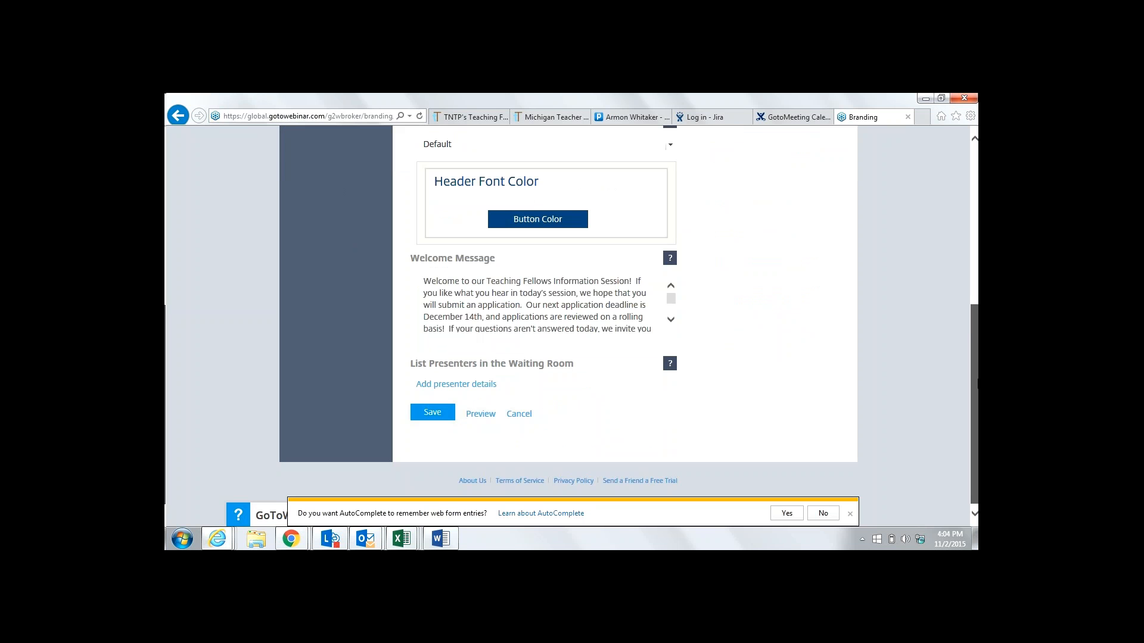
scroll(515, 198, up, 5)
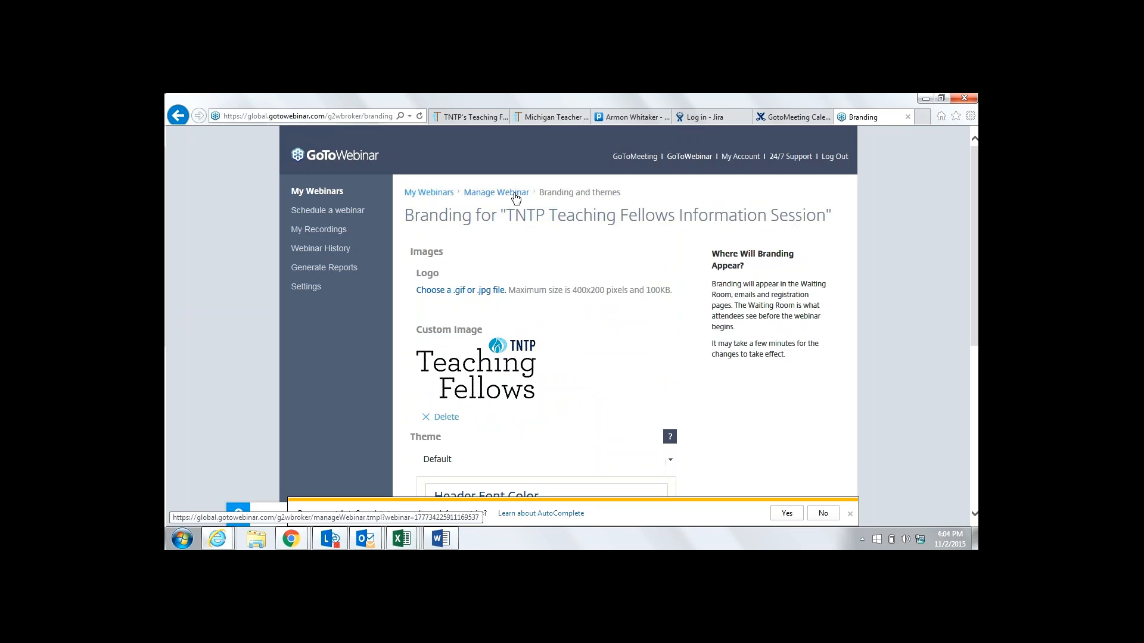
click(516, 199)
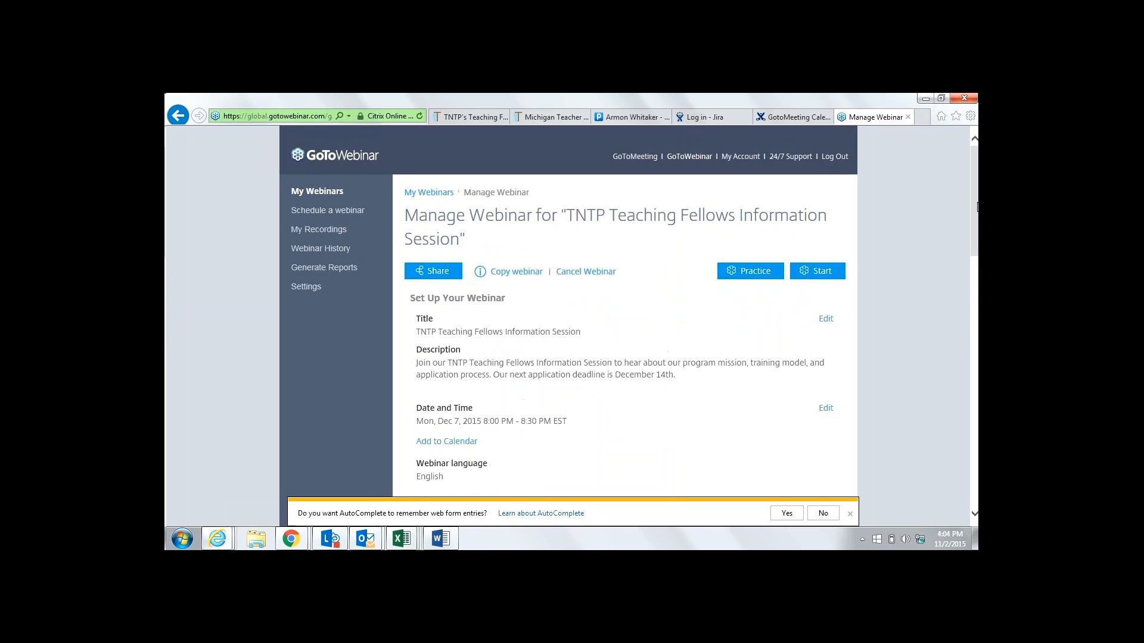
drag(977, 206, 978, 208)
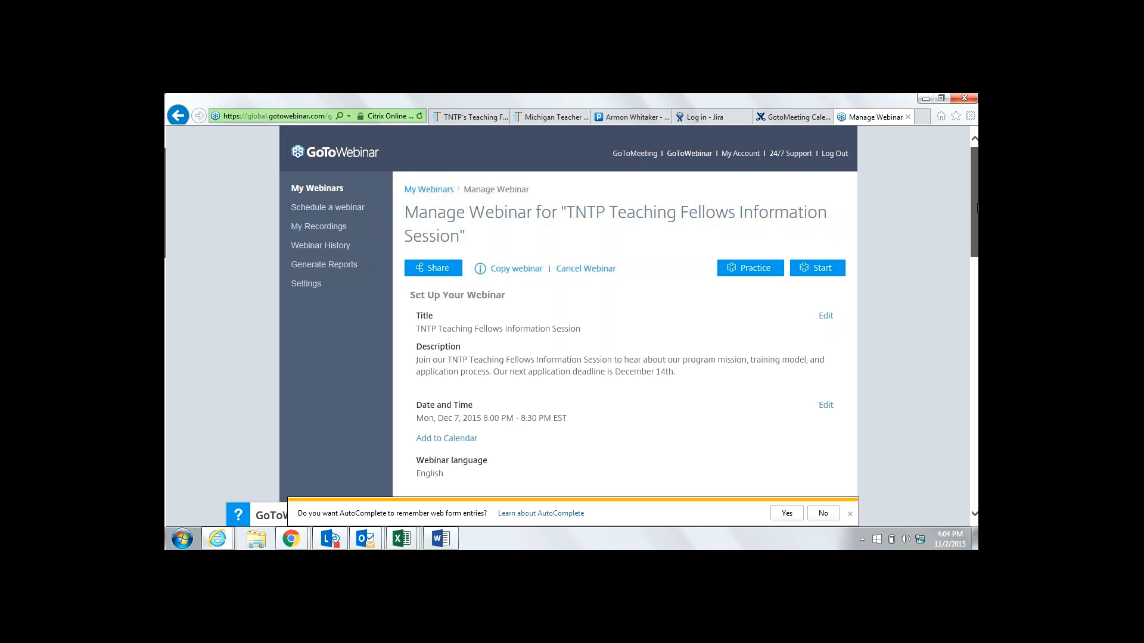
drag(977, 208, 978, 212)
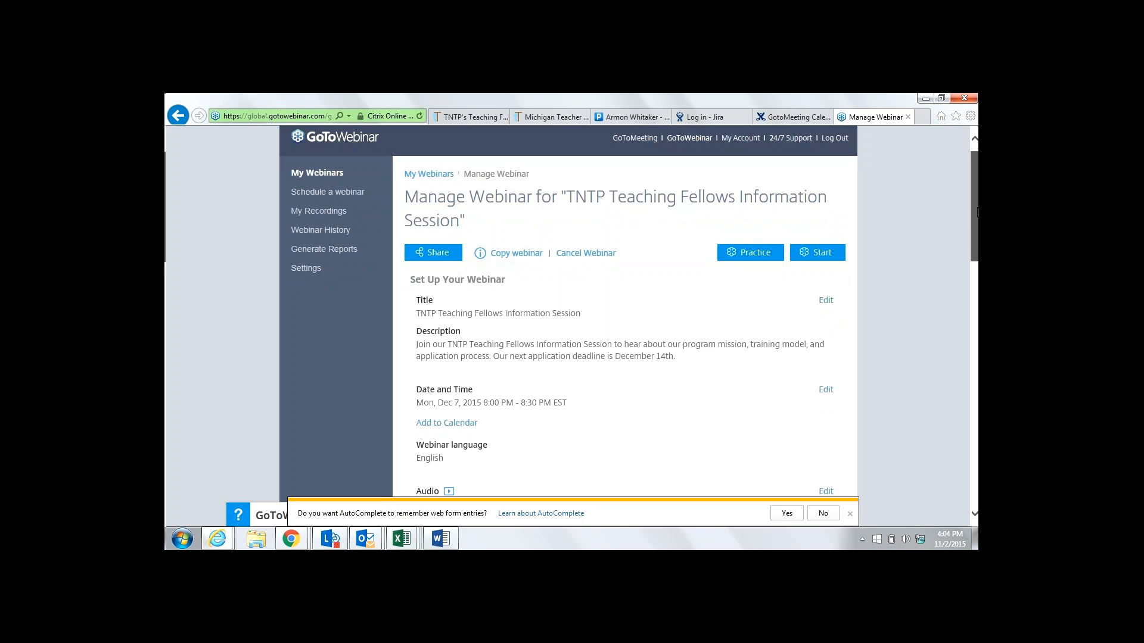
drag(978, 212, 965, 205)
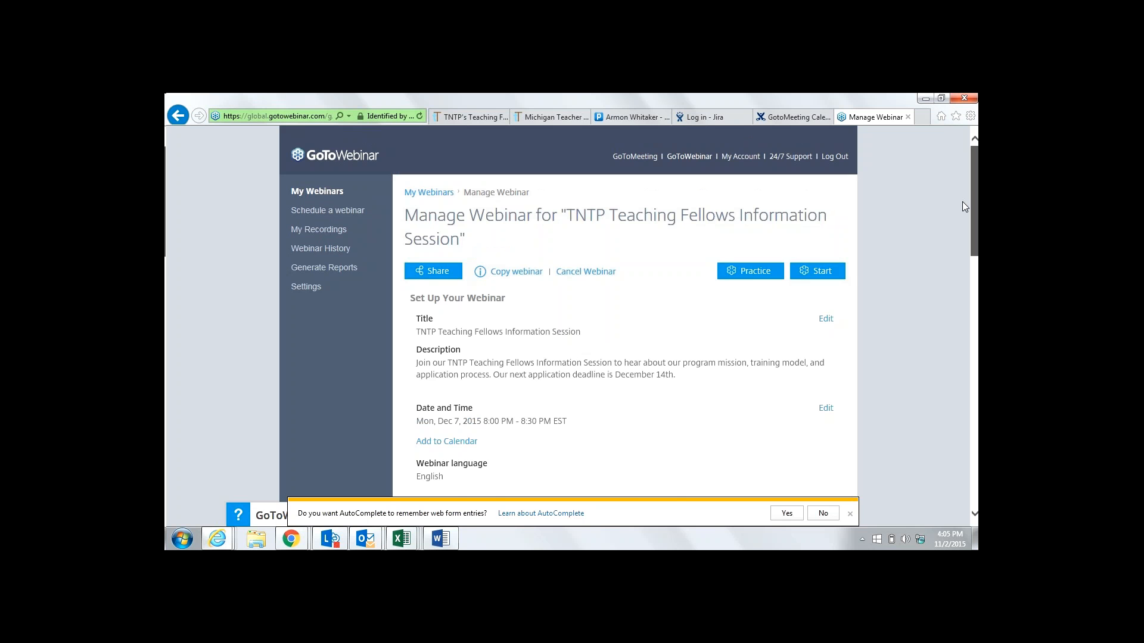
drag(965, 206, 977, 302)
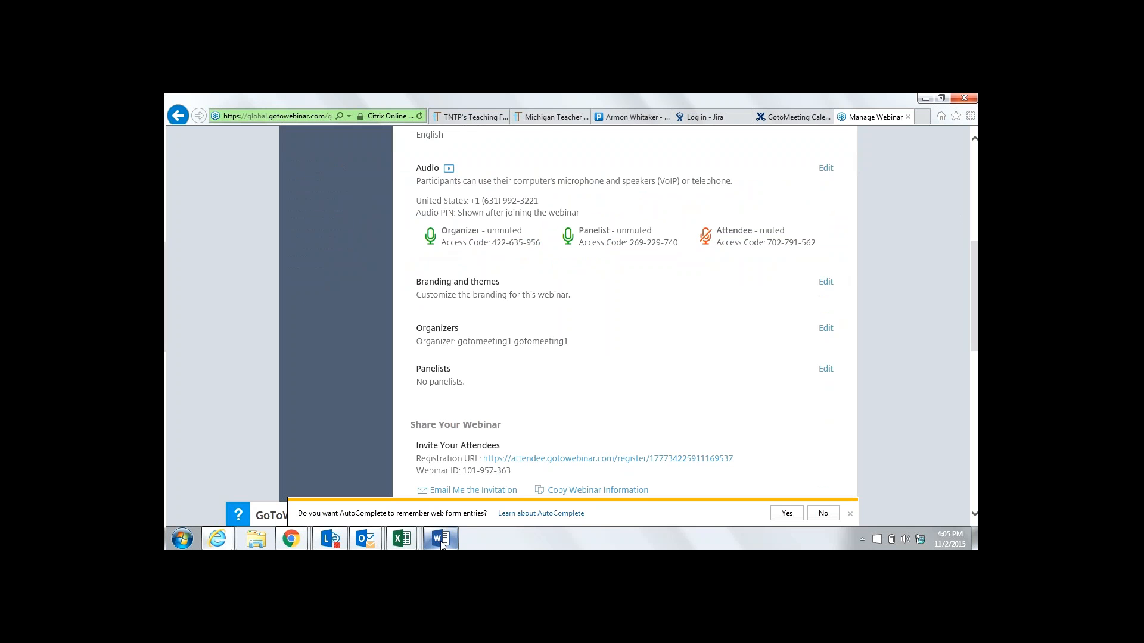
click(441, 539)
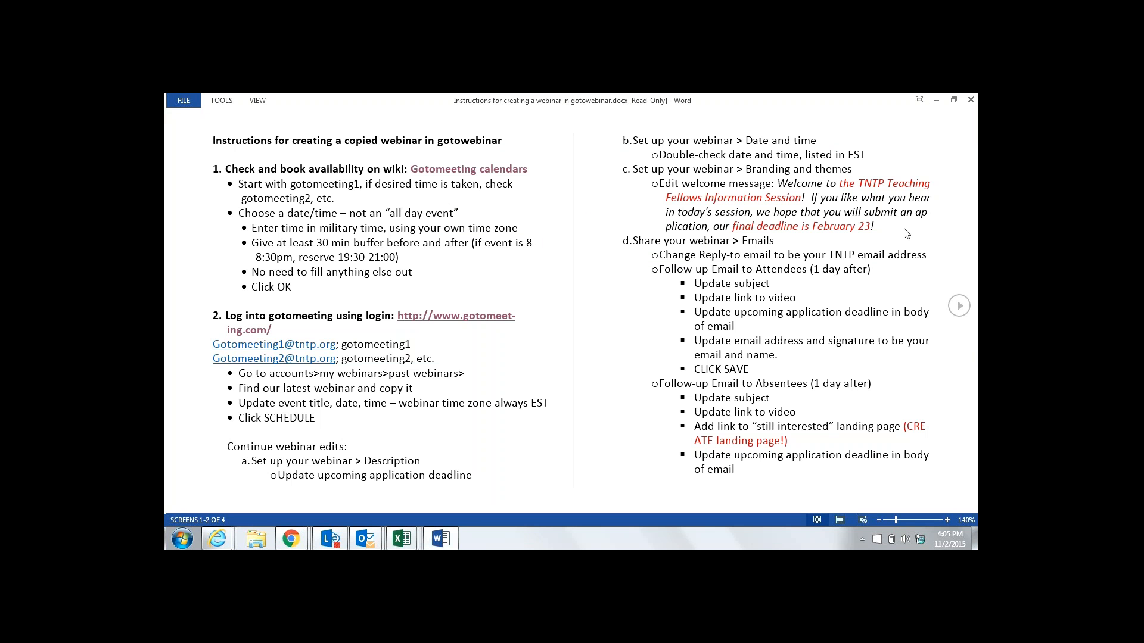
click(958, 307)
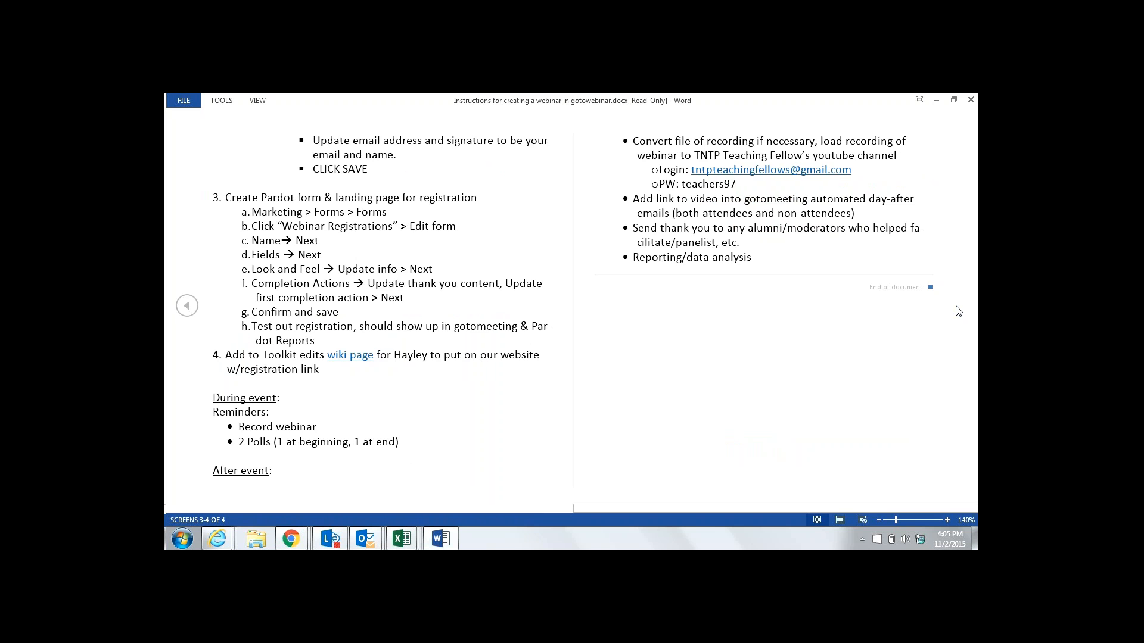
scroll(880, 271, up, 1)
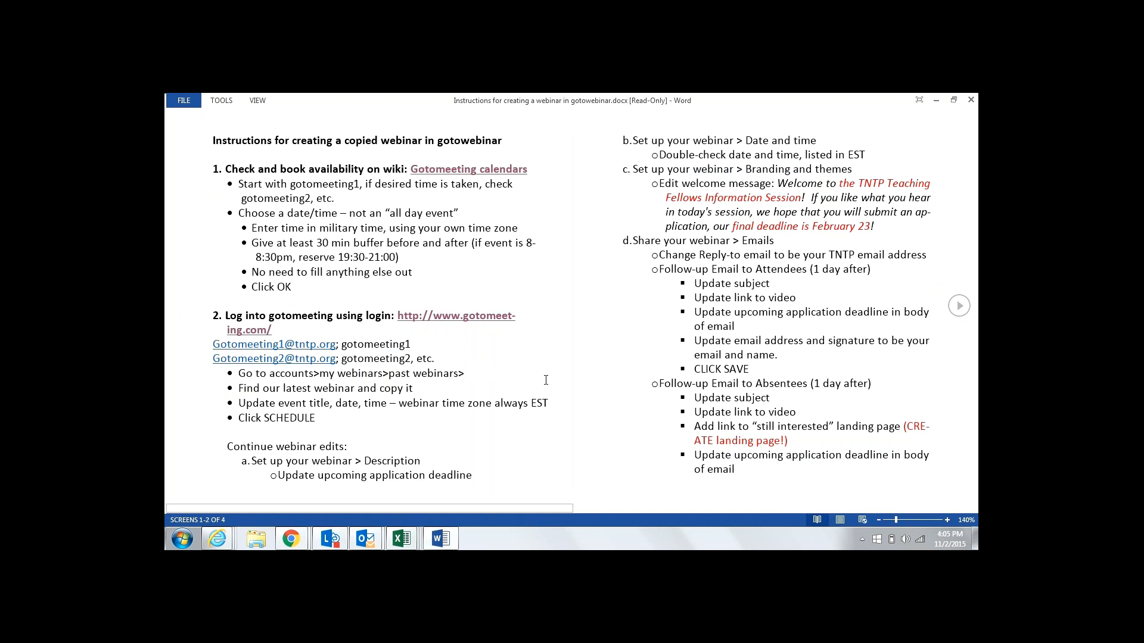
click(225, 546)
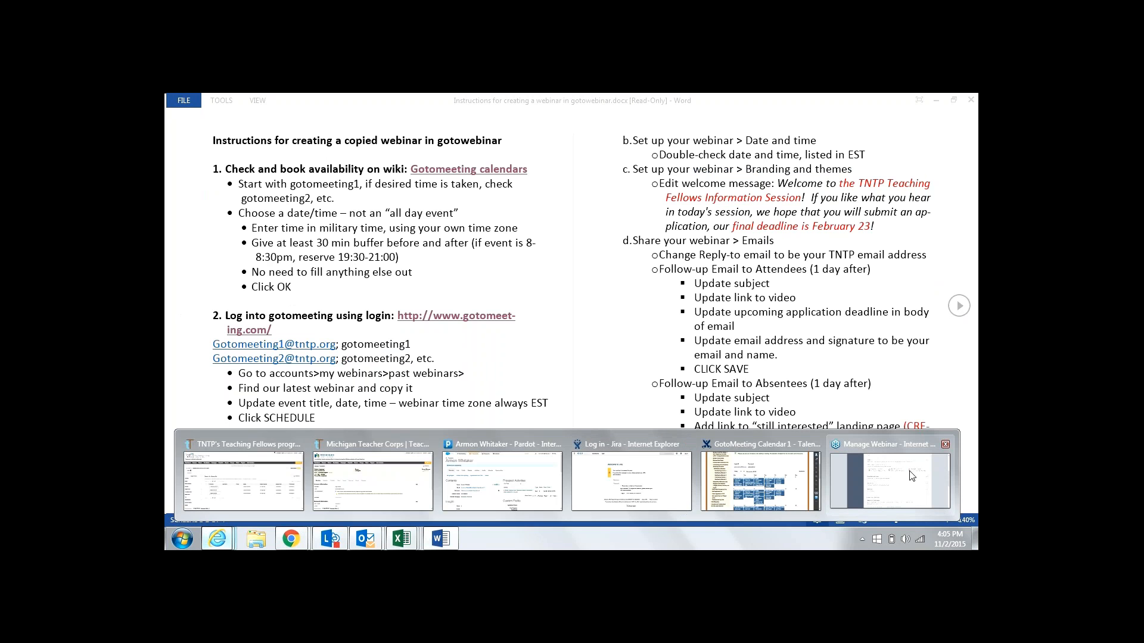
click(912, 475)
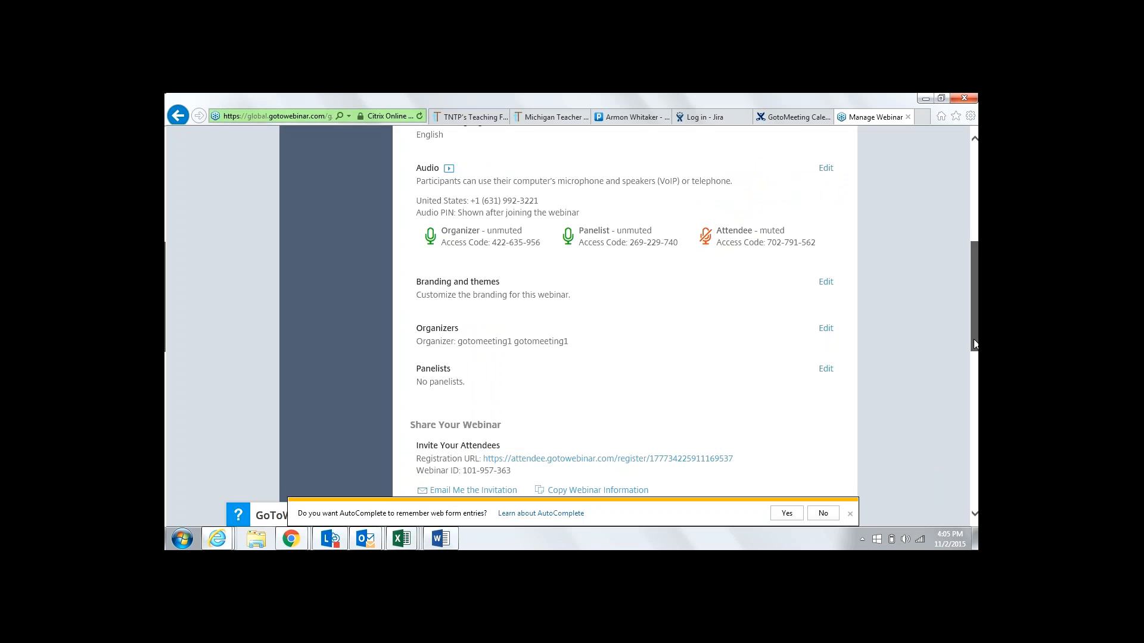
drag(974, 344, 850, 439)
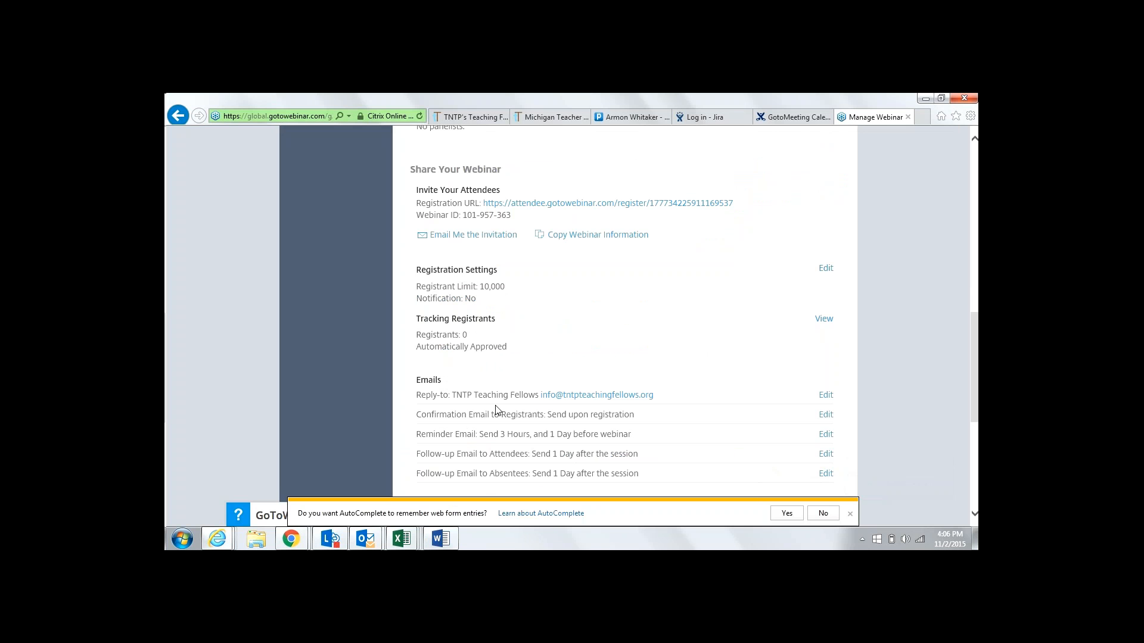
click(441, 539)
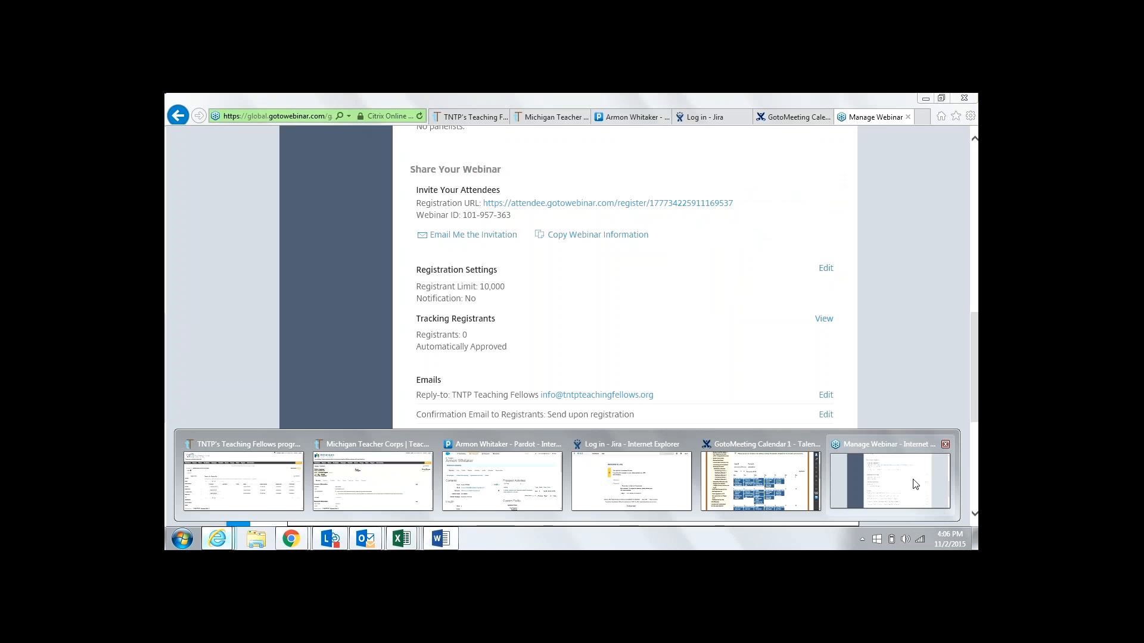
click(916, 485)
scroll(974, 398, down, 3)
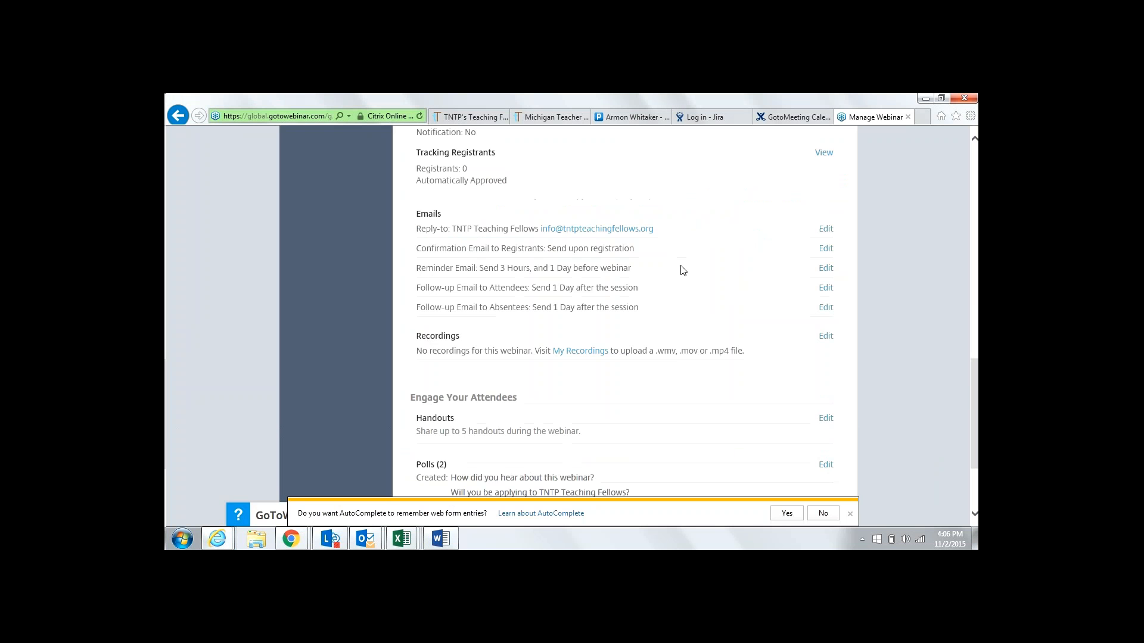
click(440, 546)
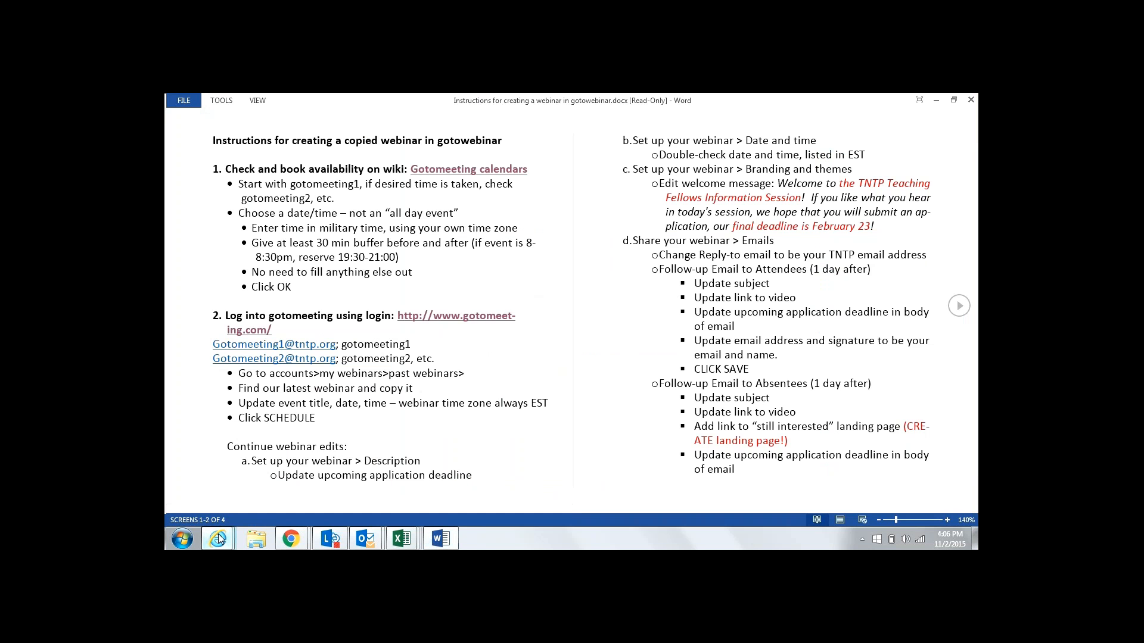
mouse_move(219, 539)
click(870, 479)
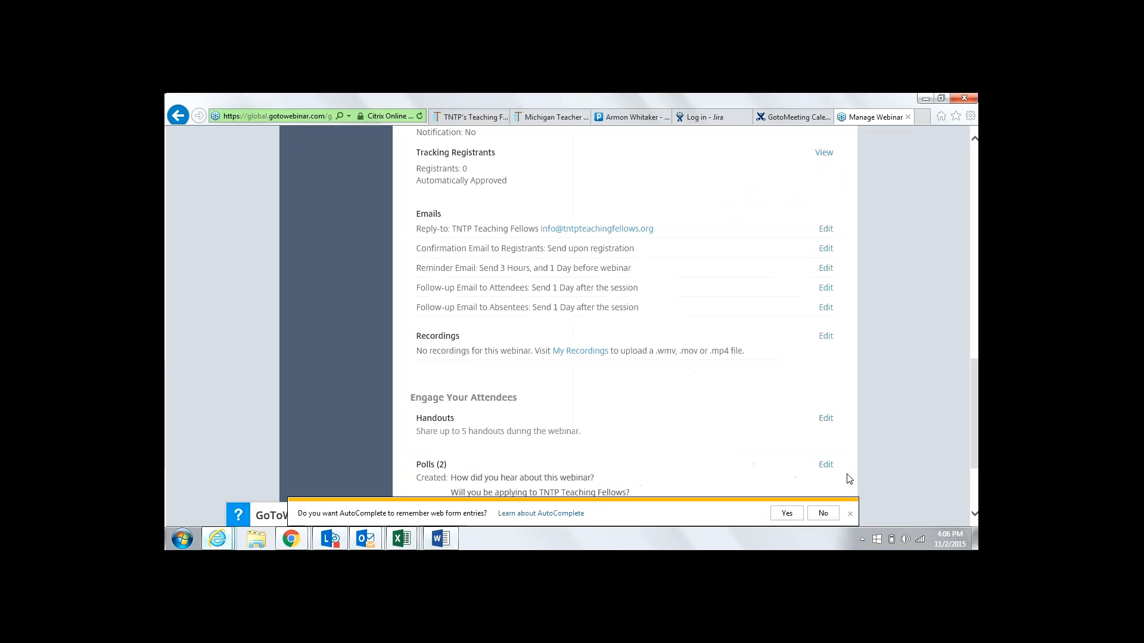
Open the Follow-up Email to Attendees editor and consult the Word instructions
click(826, 288)
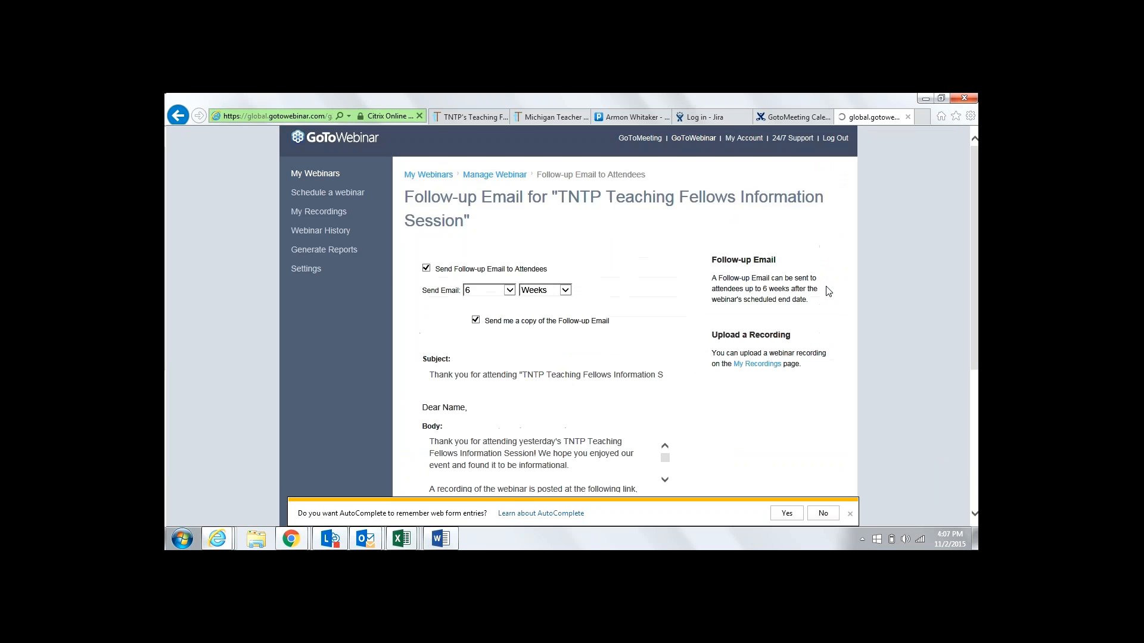
mouse_move(217, 539)
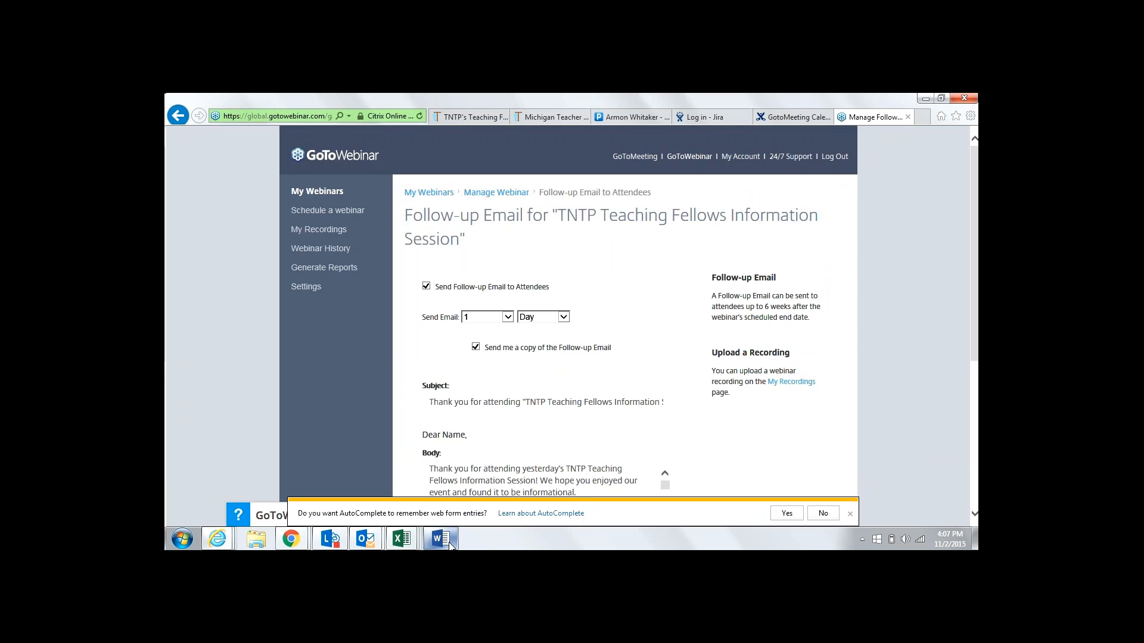
click(441, 539)
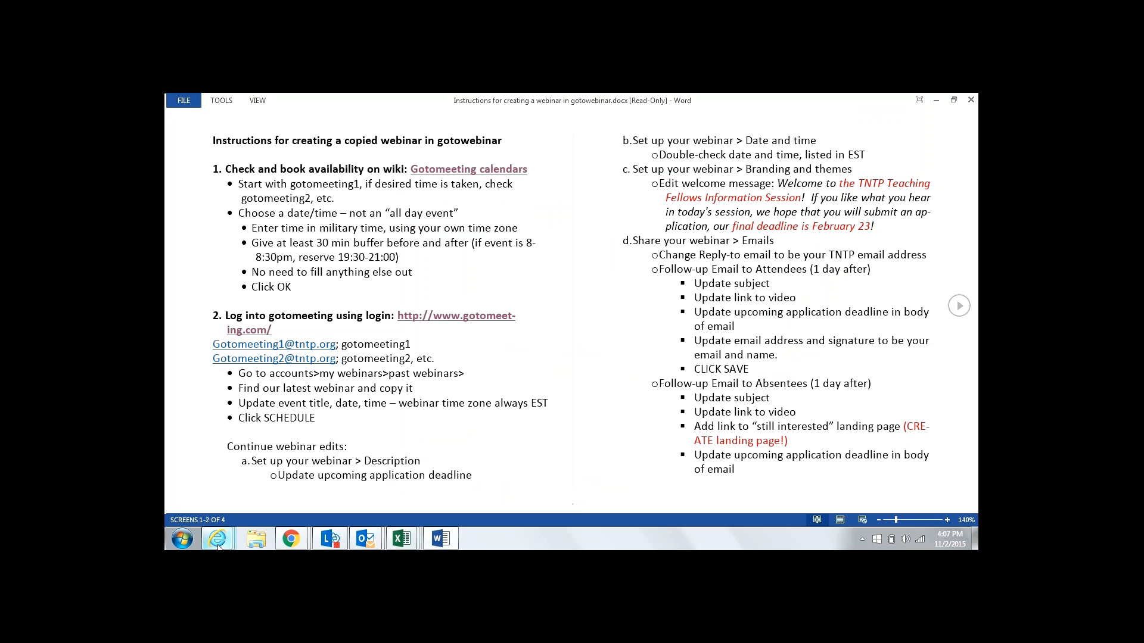
click(218, 543)
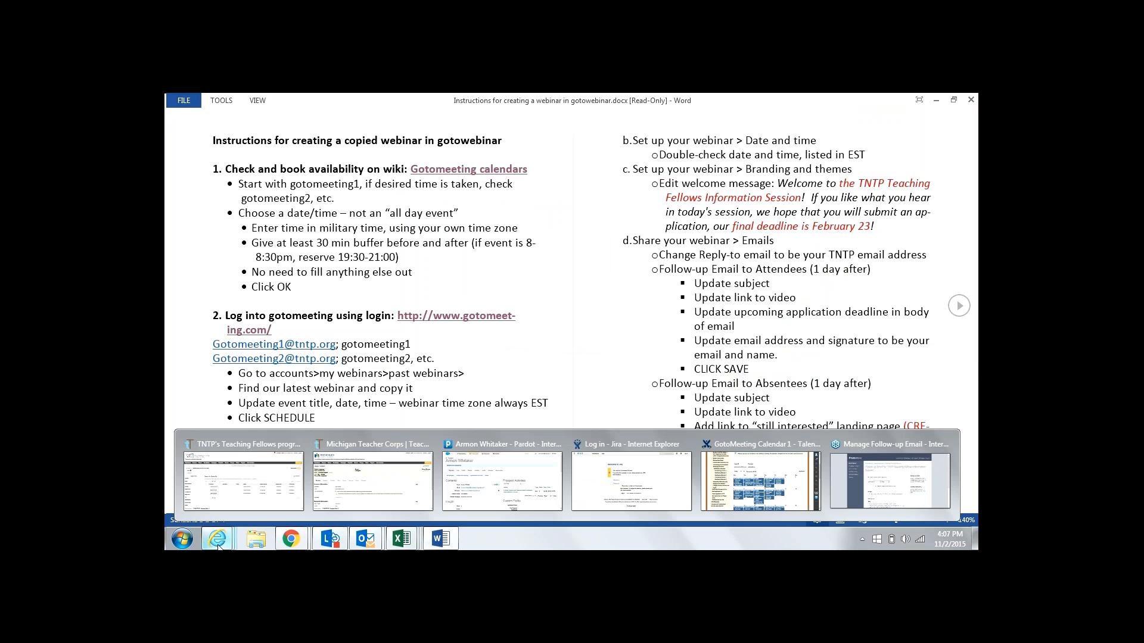
click(886, 453)
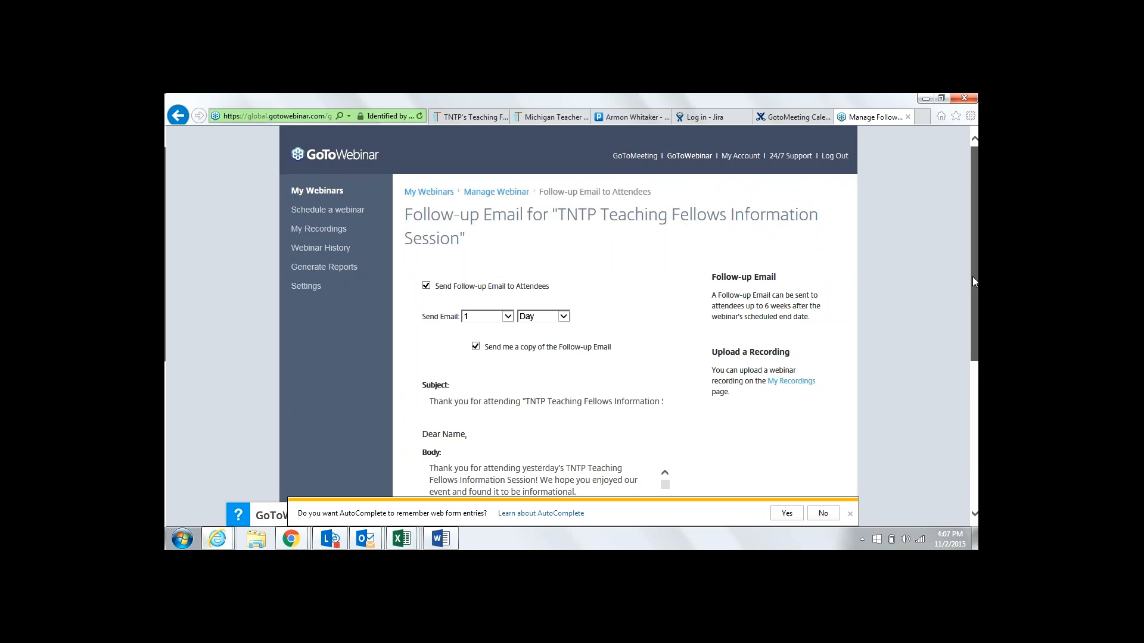
Replace 'early deadline is November 9' in the email body with 'next application deadline is December 14th'
drag(972, 276, 975, 323)
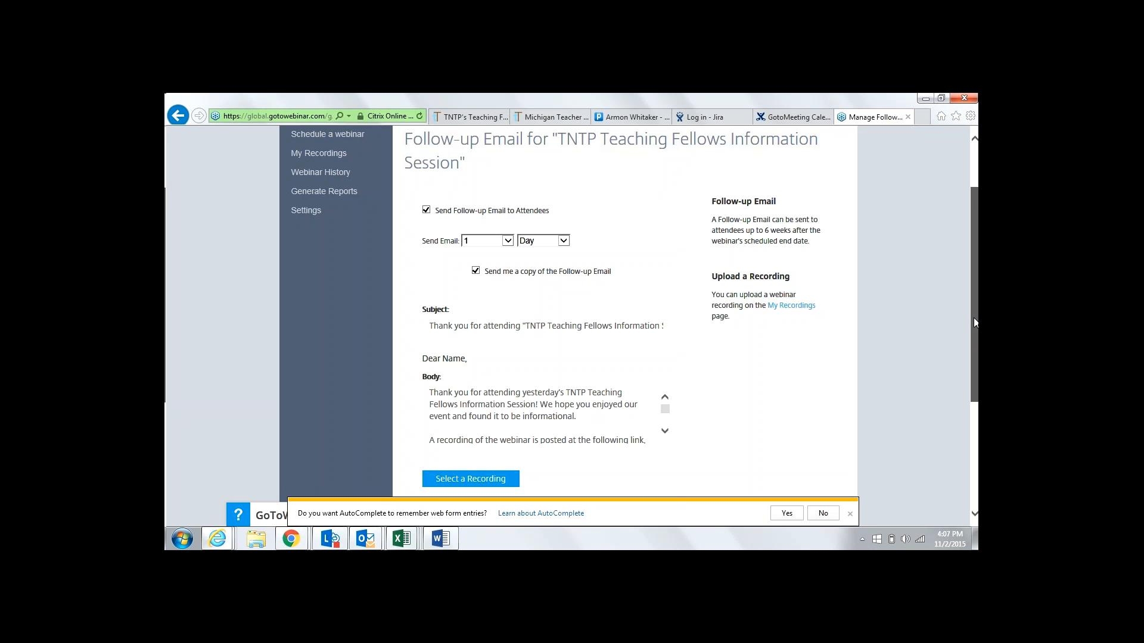
drag(974, 319, 974, 331)
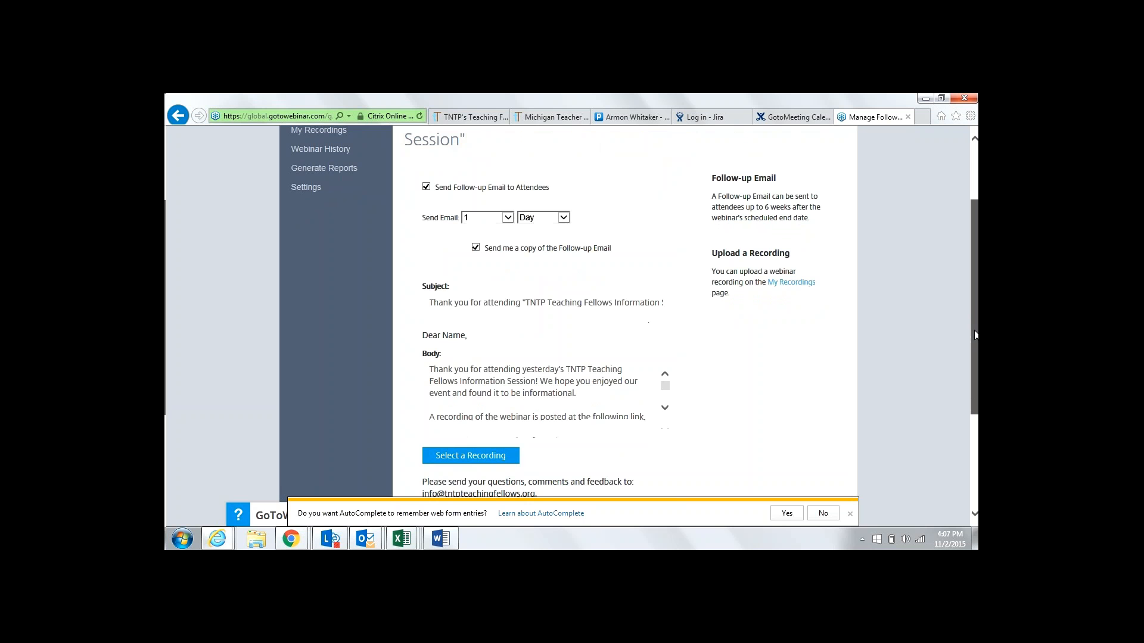
click(663, 409)
click(663, 410)
click(663, 409)
click(663, 409)
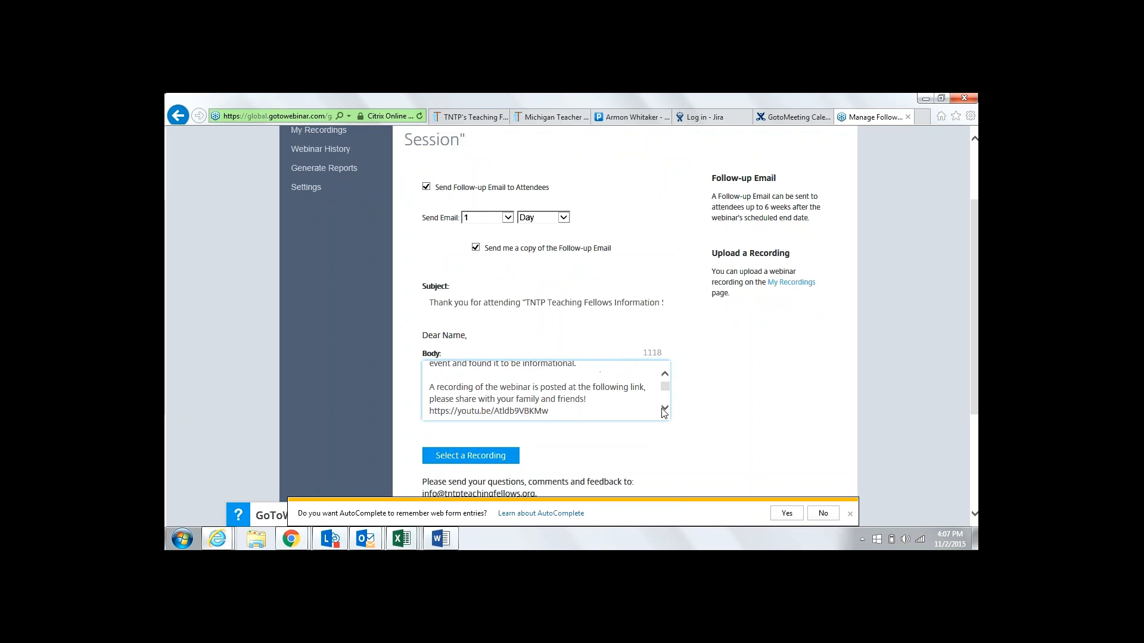
click(663, 409)
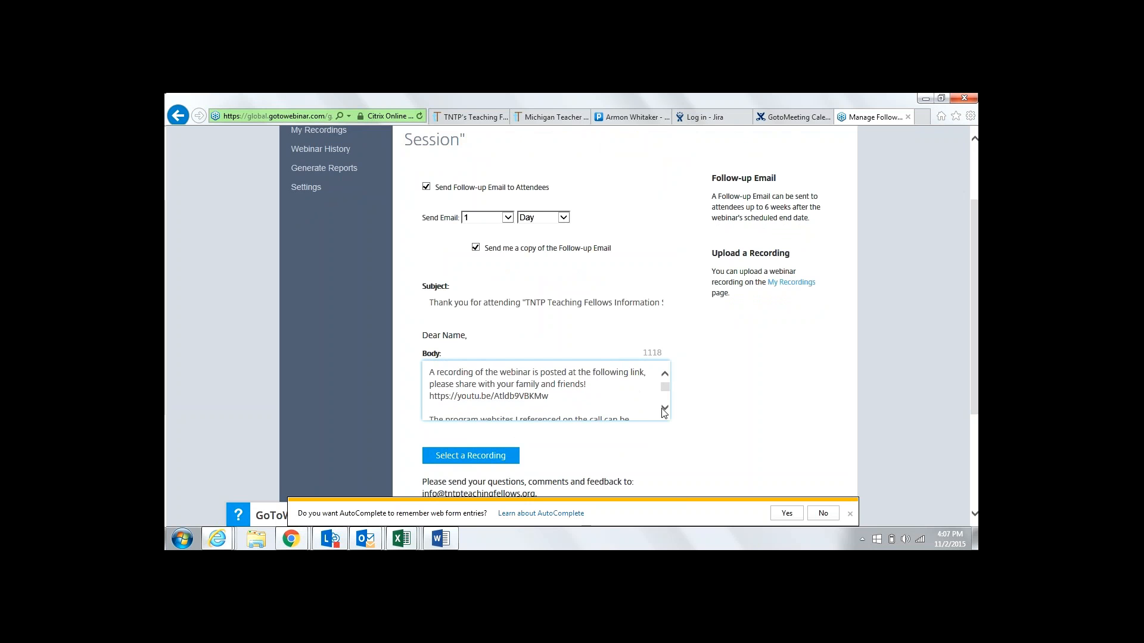
click(663, 409)
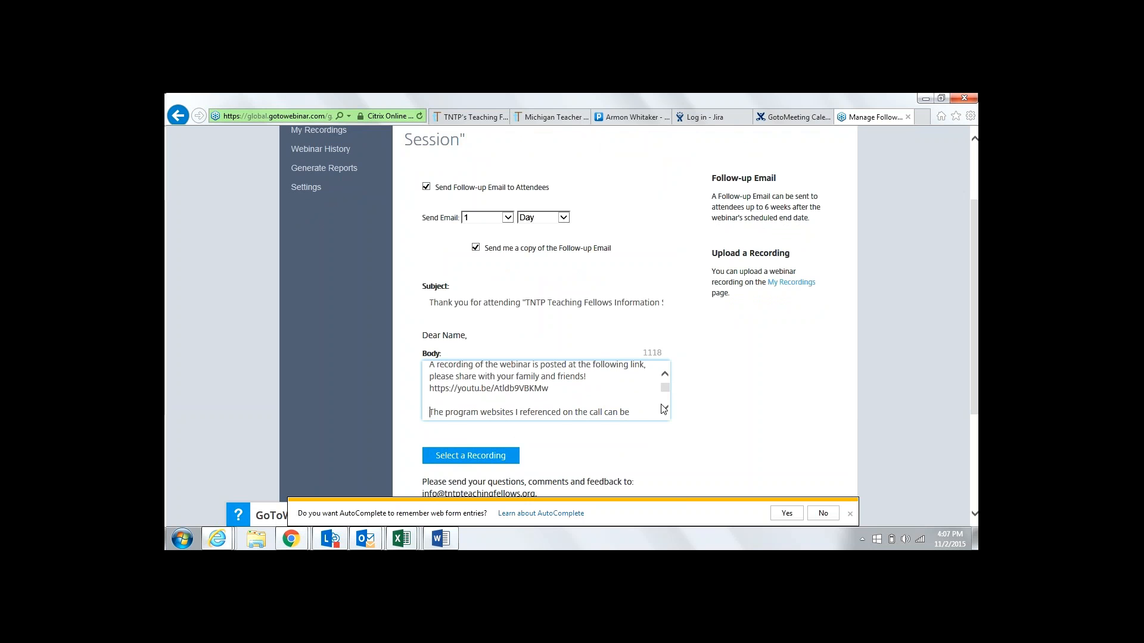
scroll(664, 408, down, 3)
scroll(664, 409, down, 2)
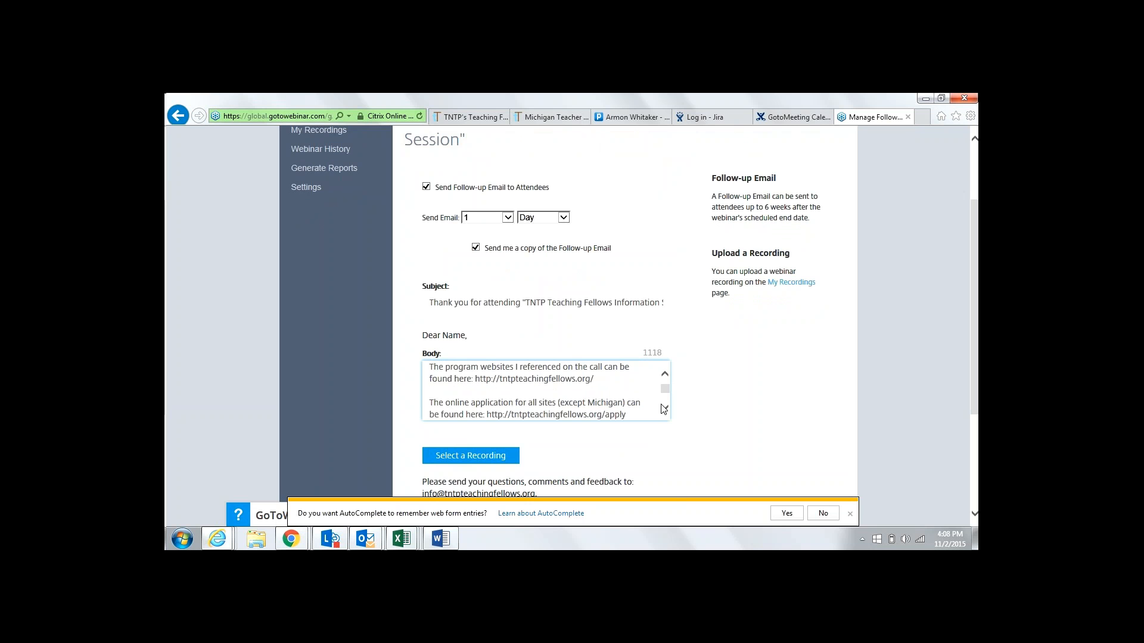
scroll(663, 409, down, 5)
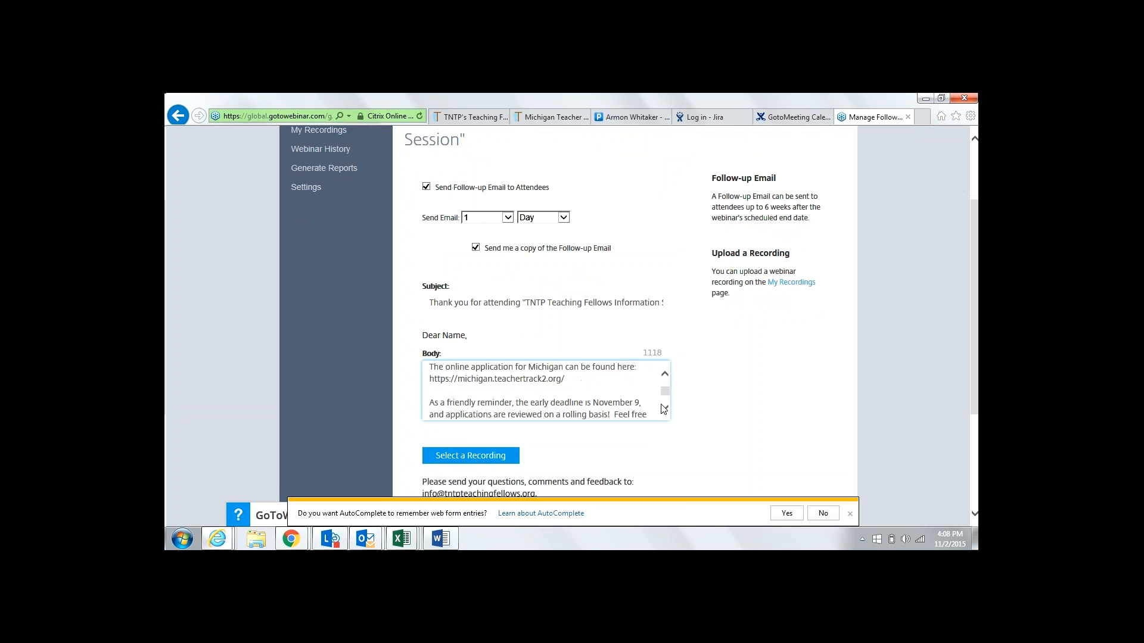
click(664, 409)
click(663, 409)
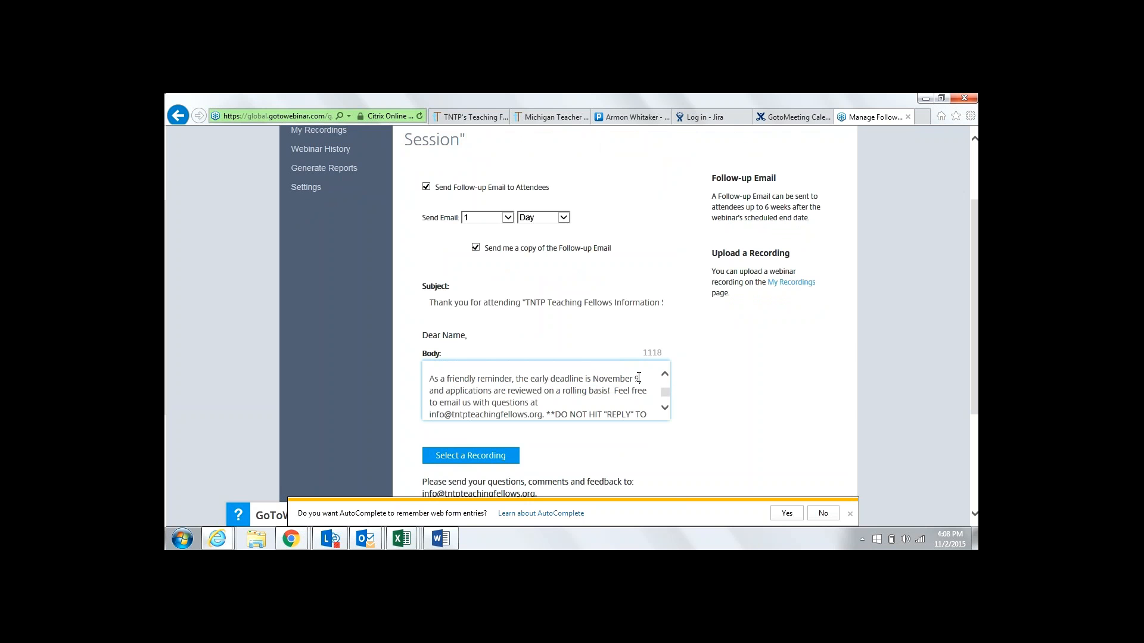
drag(640, 379, 535, 387)
click(850, 514)
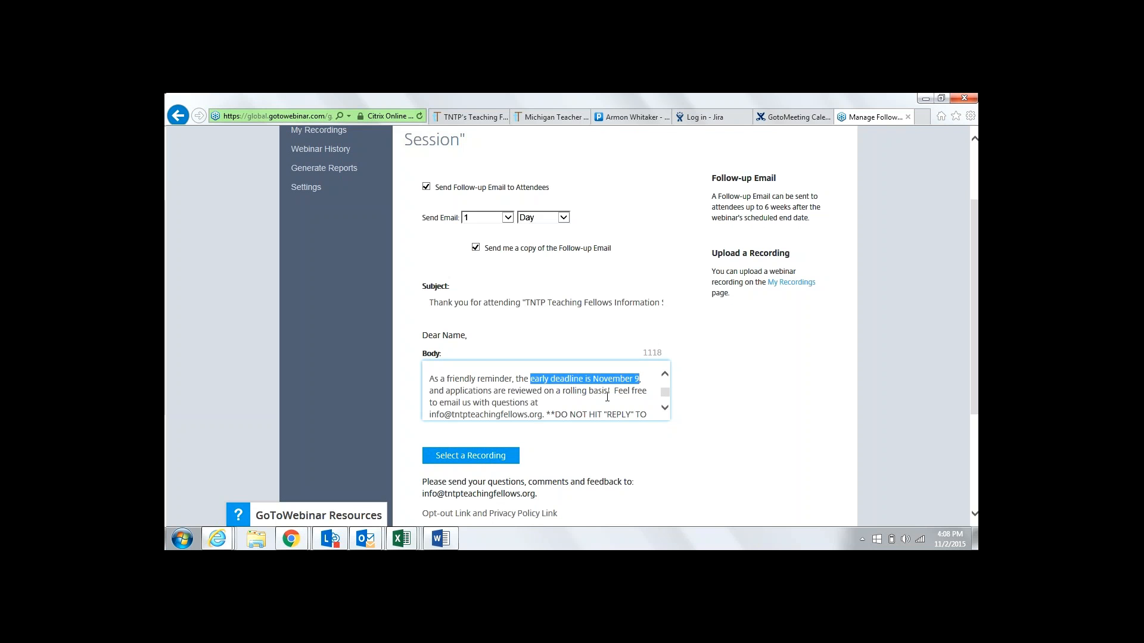
key(BackSpace)
text(next applica)
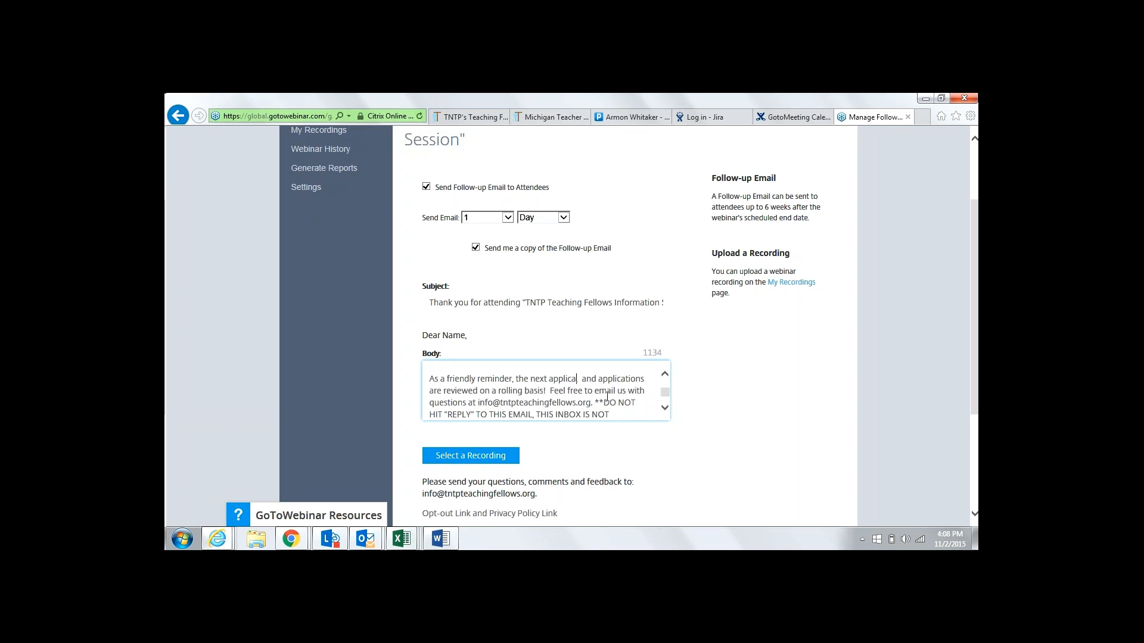
text(tion deadline)
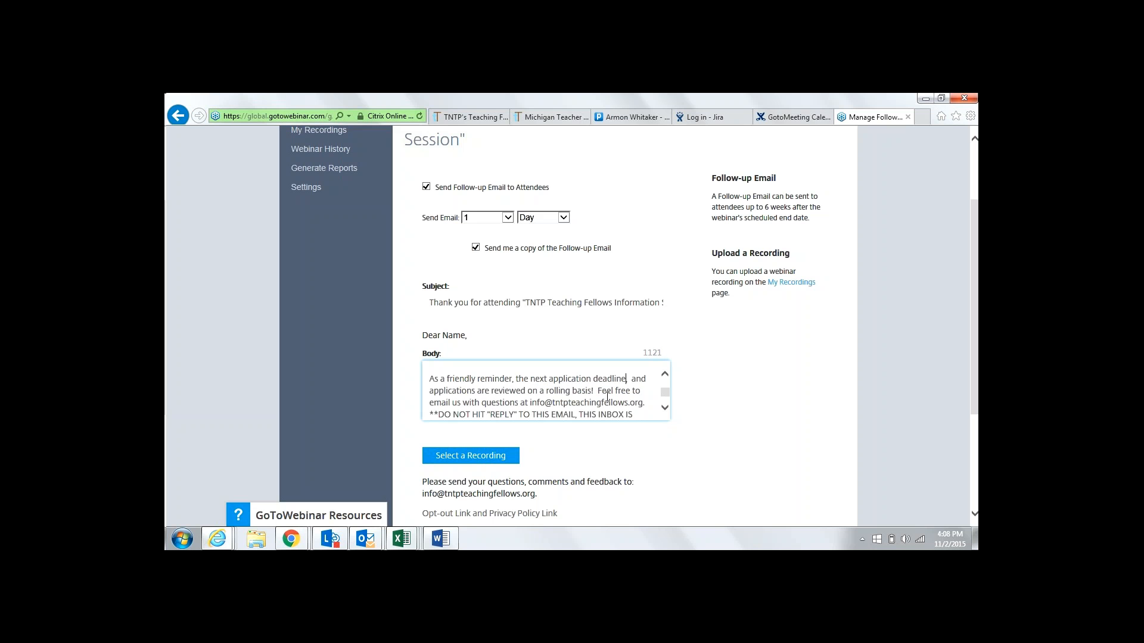
text( is)
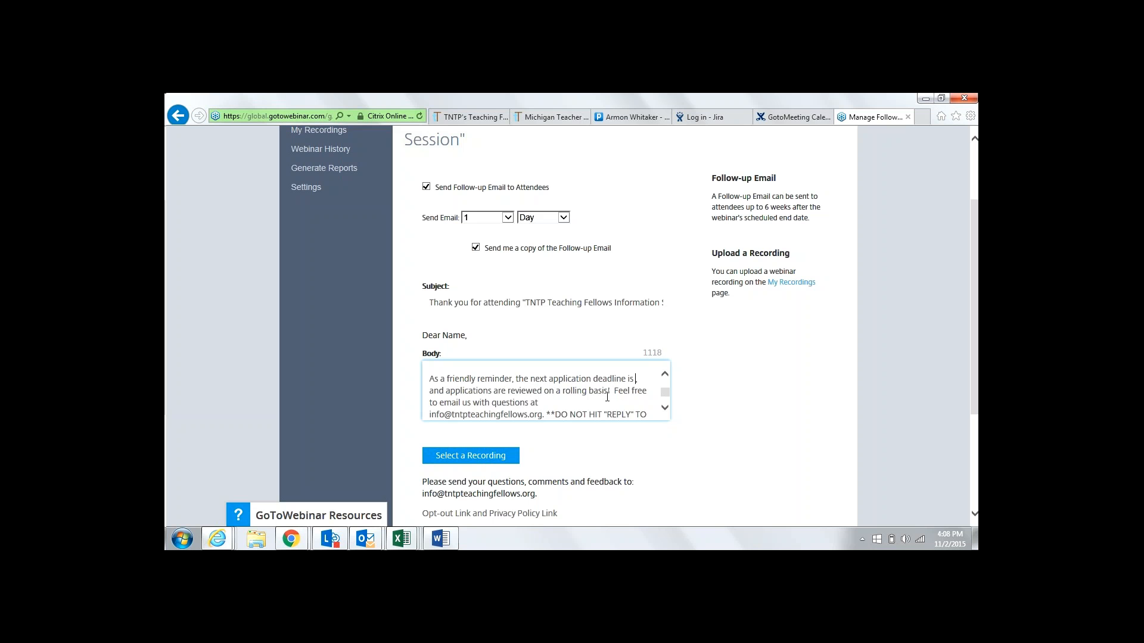
text( December 14th)
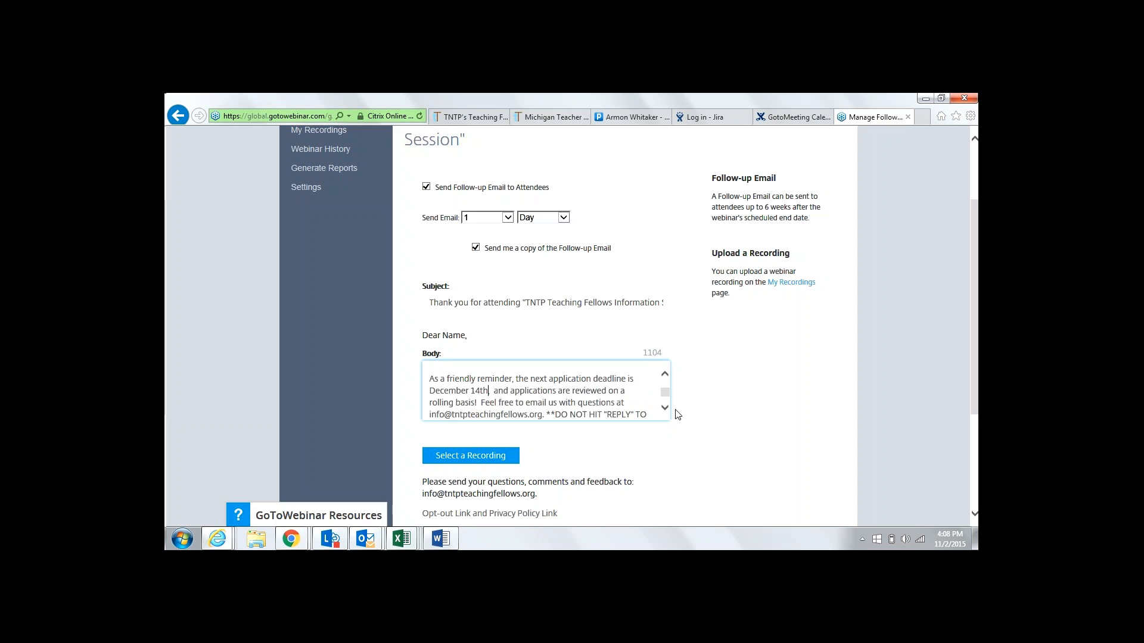
Scroll the email body down to the closing sign-off and signature block
click(664, 408)
click(665, 408)
click(664, 409)
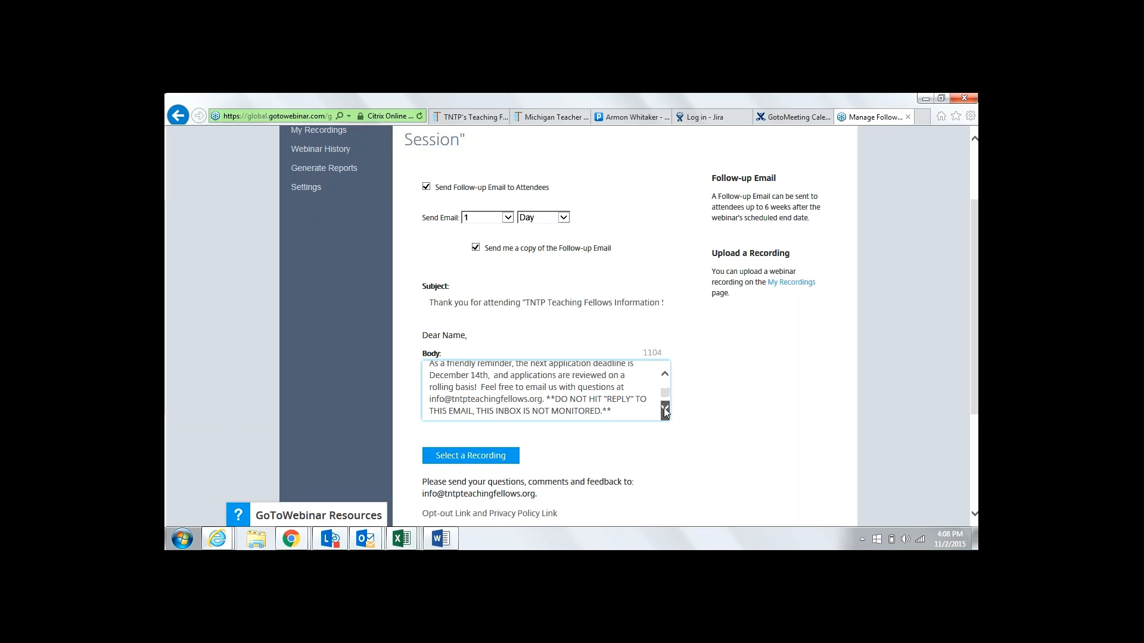
click(665, 408)
click(664, 408)
click(665, 409)
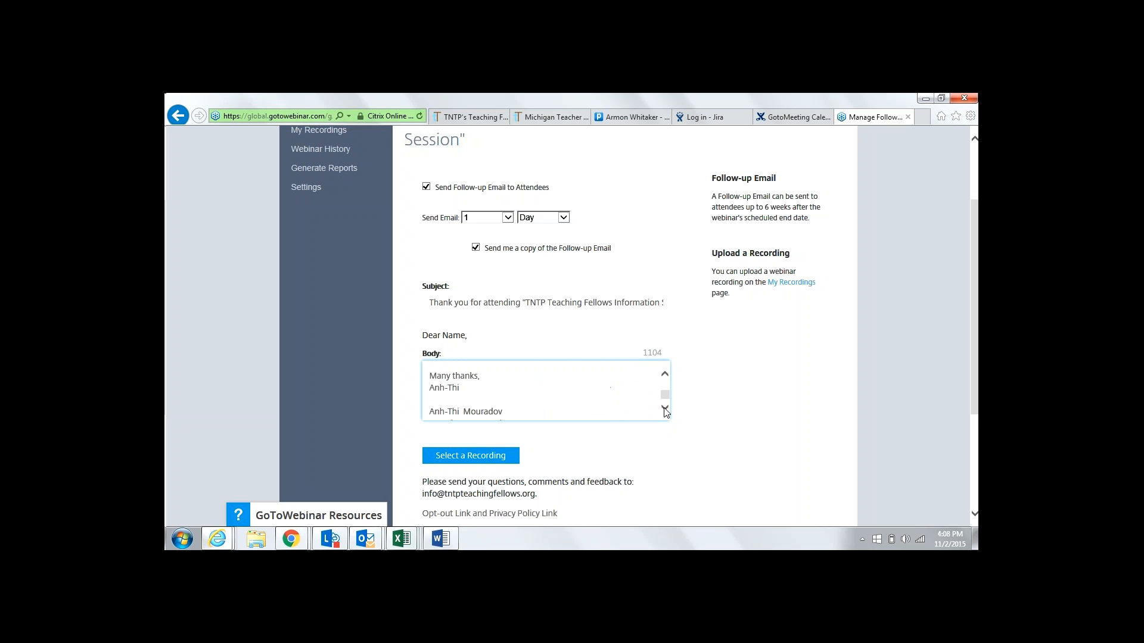
click(665, 409)
click(665, 409)
click(665, 409)
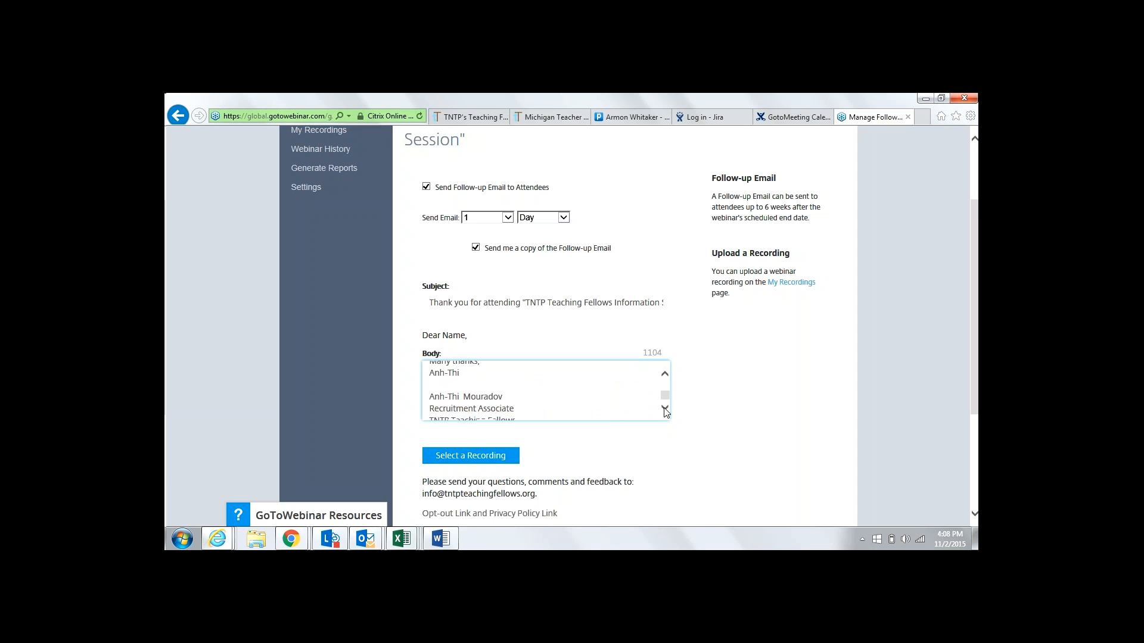
click(665, 408)
scroll(666, 399, up, 1)
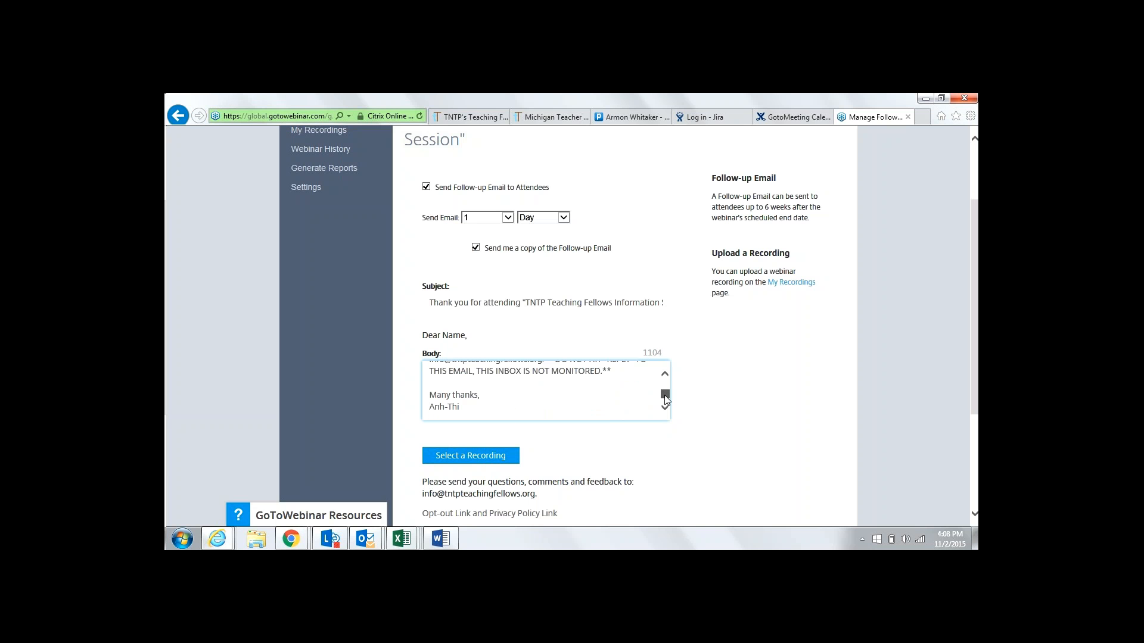
click(665, 409)
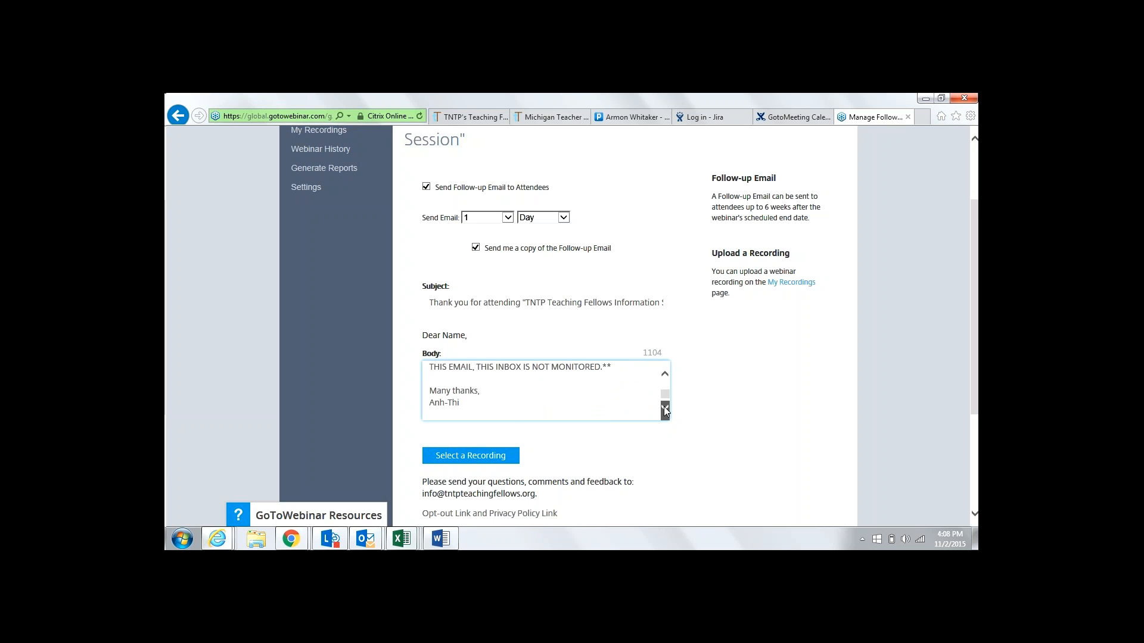
click(665, 408)
click(665, 409)
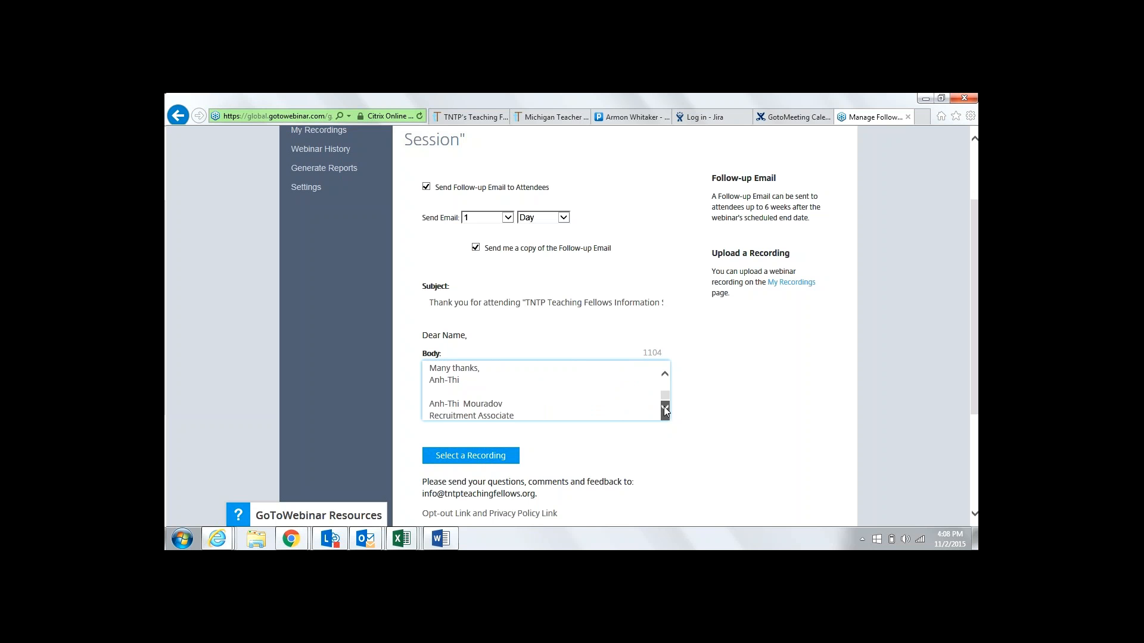
click(664, 408)
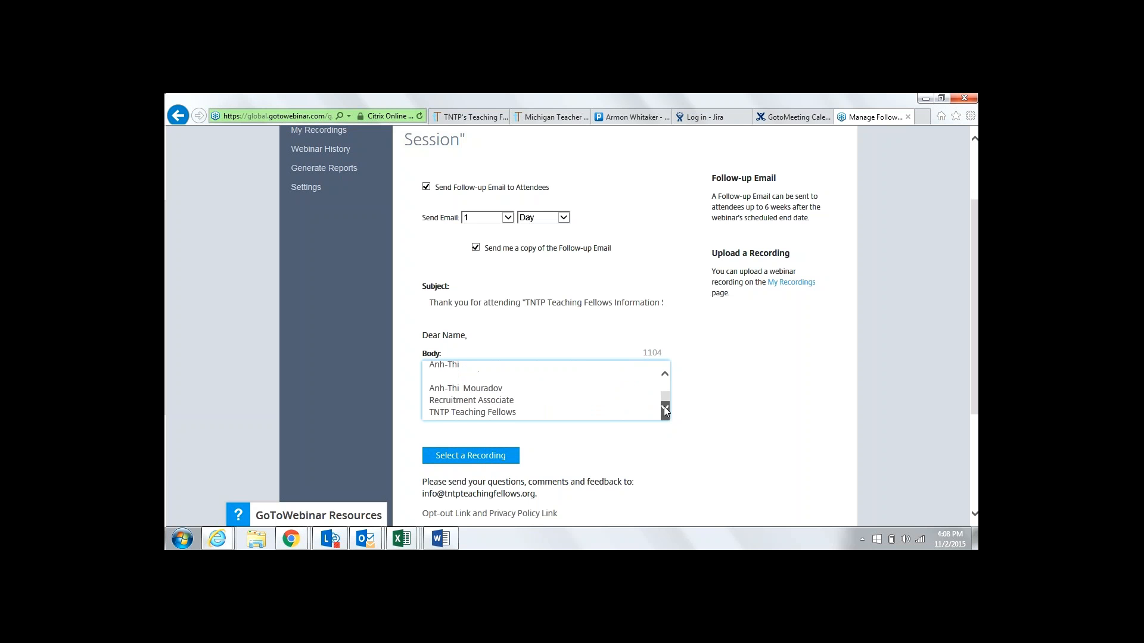
click(665, 375)
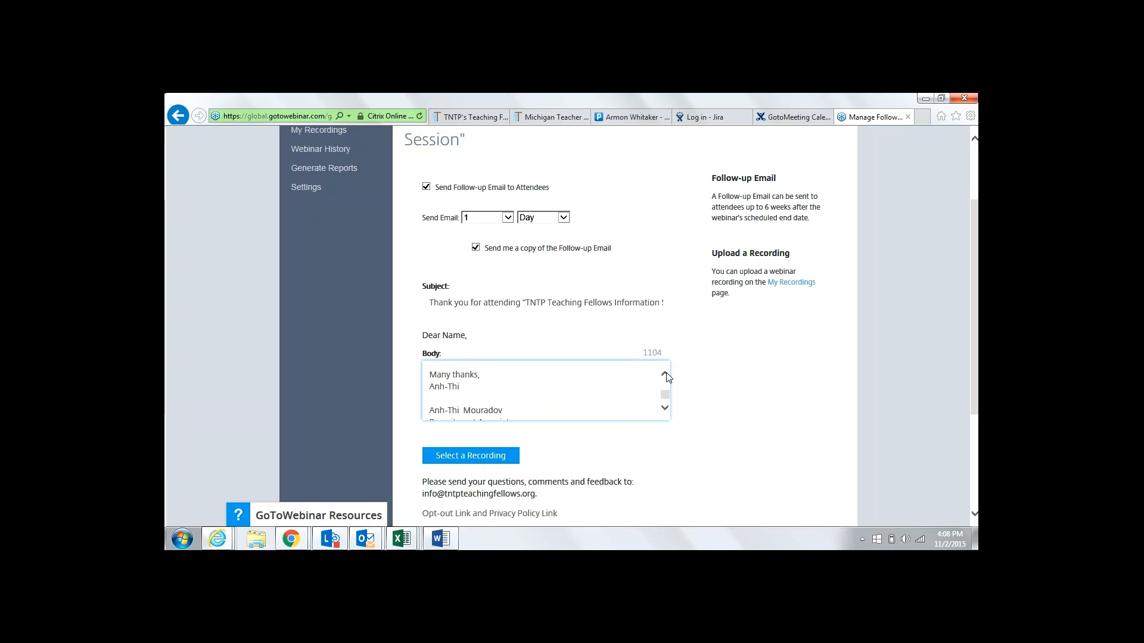
Replace the sign-off first name and signature full name with the new sender's, then save
click(464, 386)
drag(464, 386, 423, 390)
text(Lynn)
key(Return)
drag(504, 410, 429, 411)
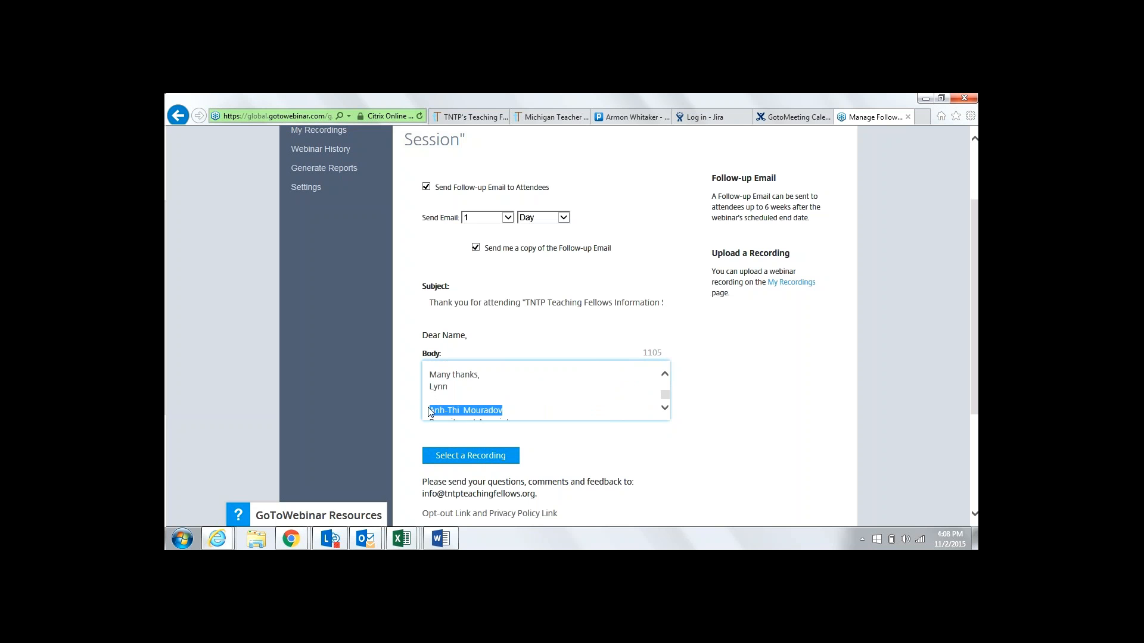
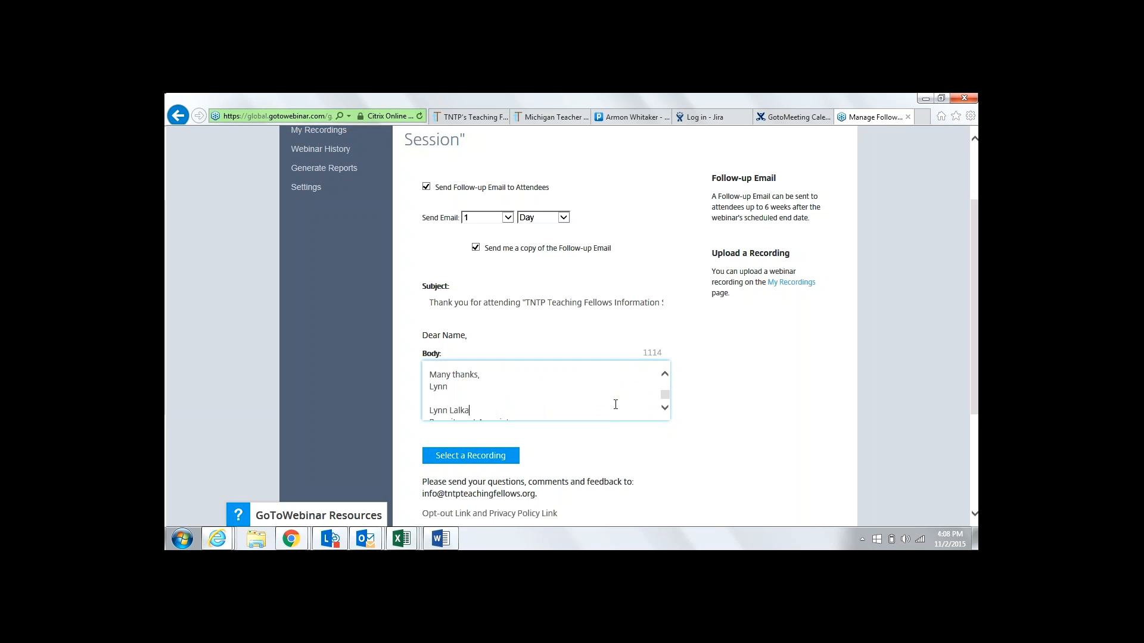
click(665, 409)
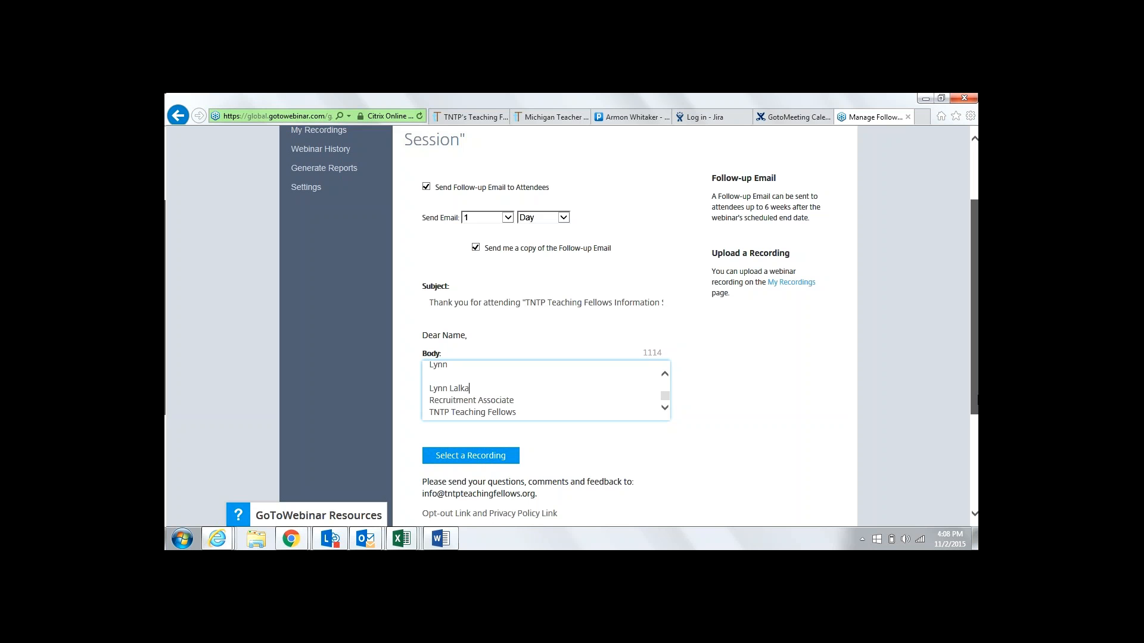
drag(975, 401, 976, 443)
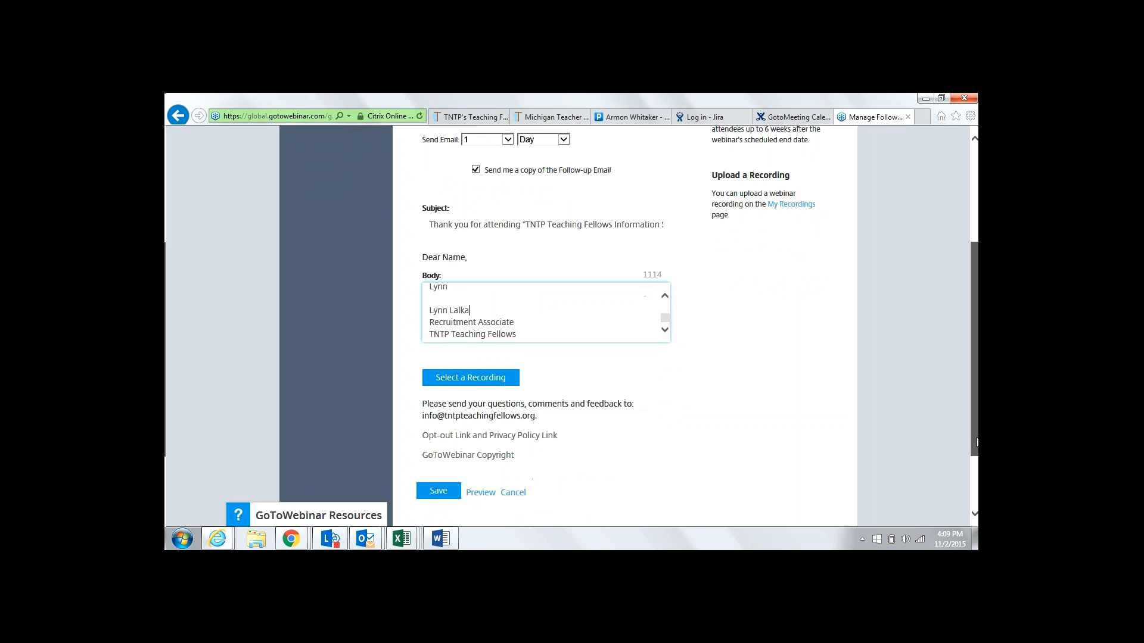
click(440, 491)
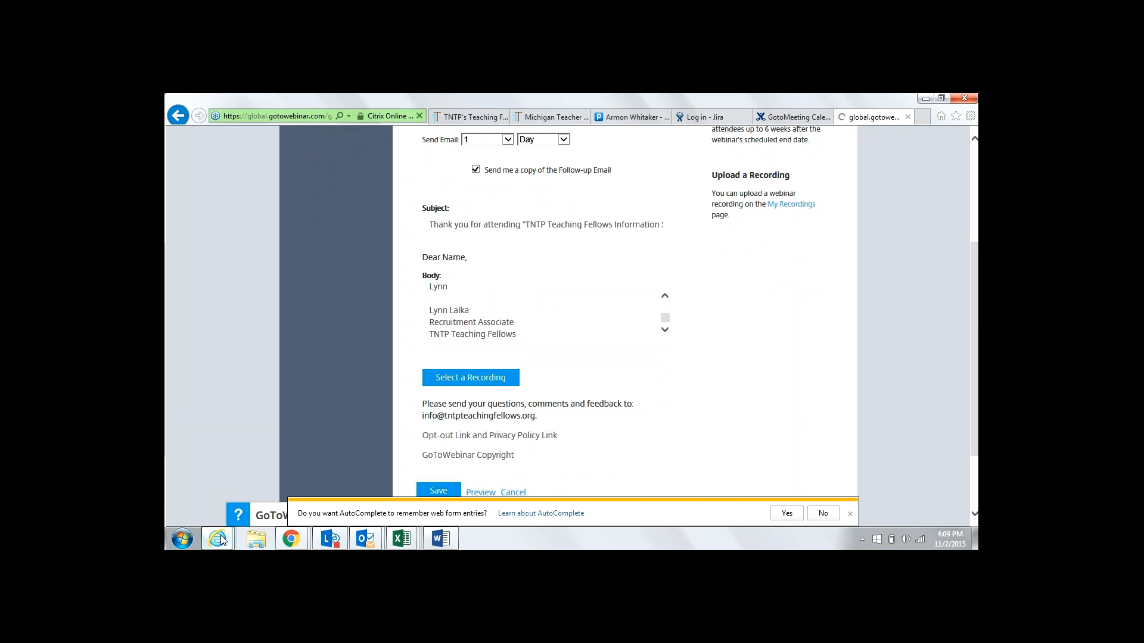
click(441, 539)
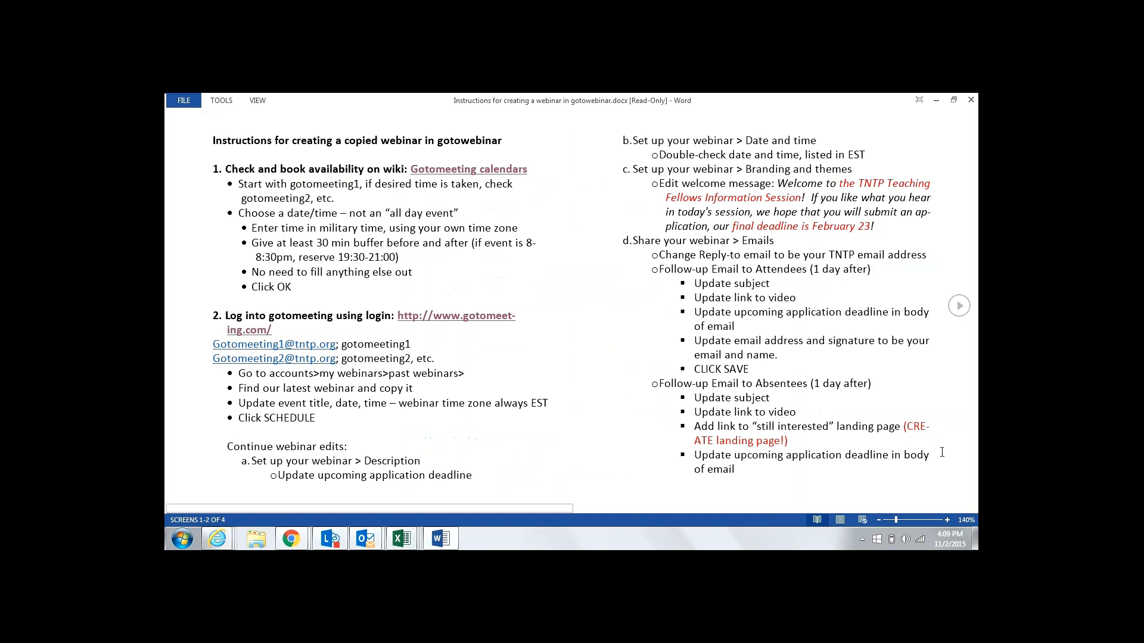
click(958, 306)
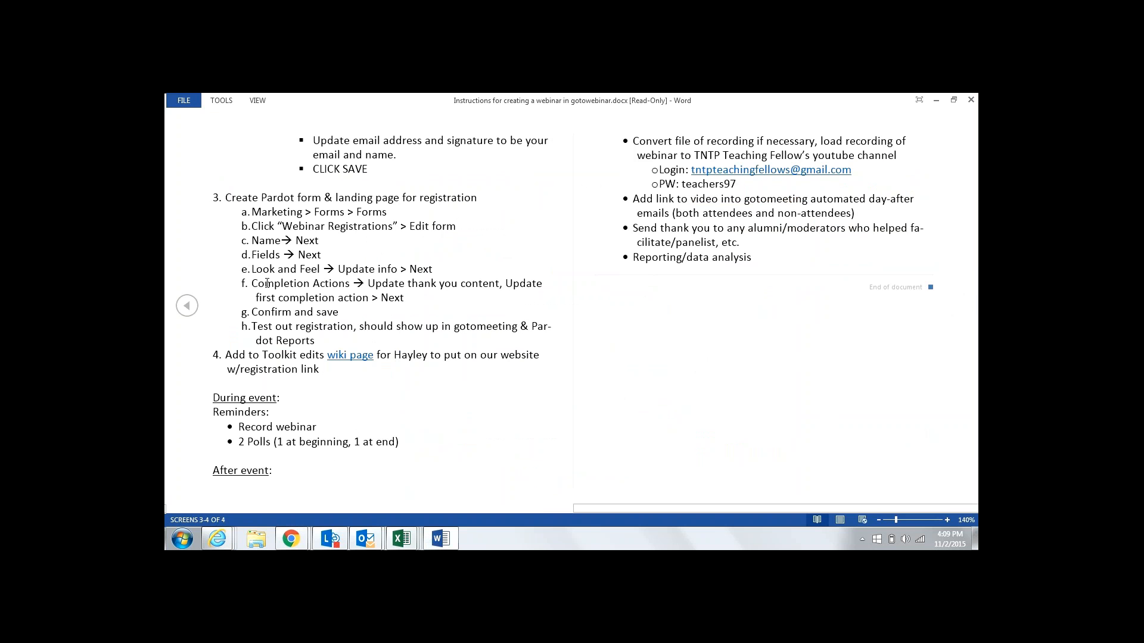
click(185, 306)
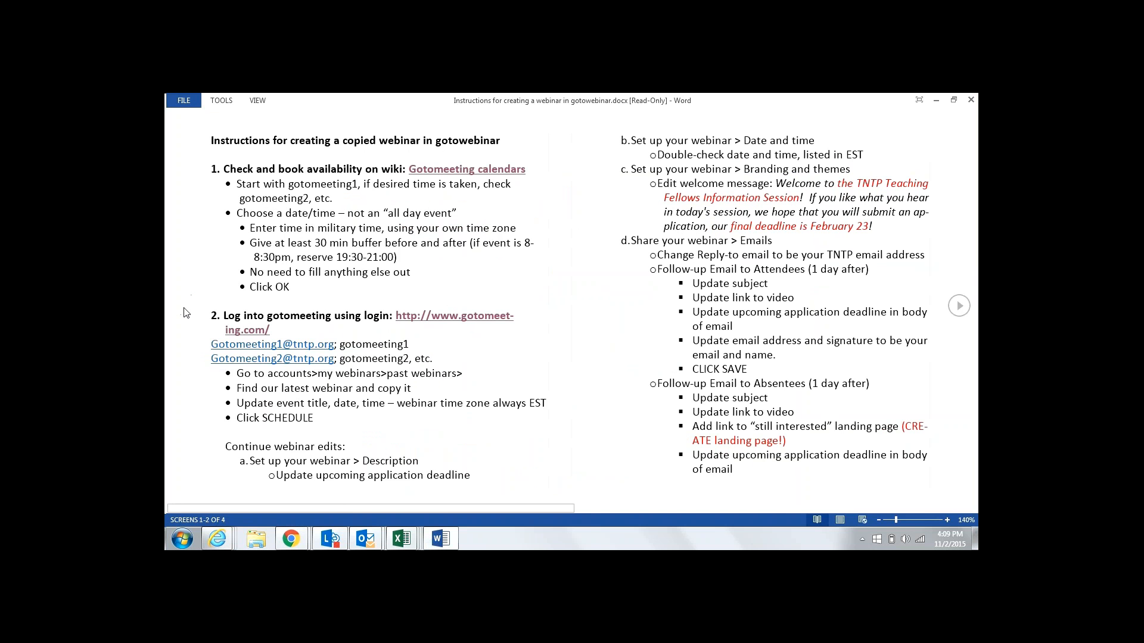
click(217, 538)
click(889, 480)
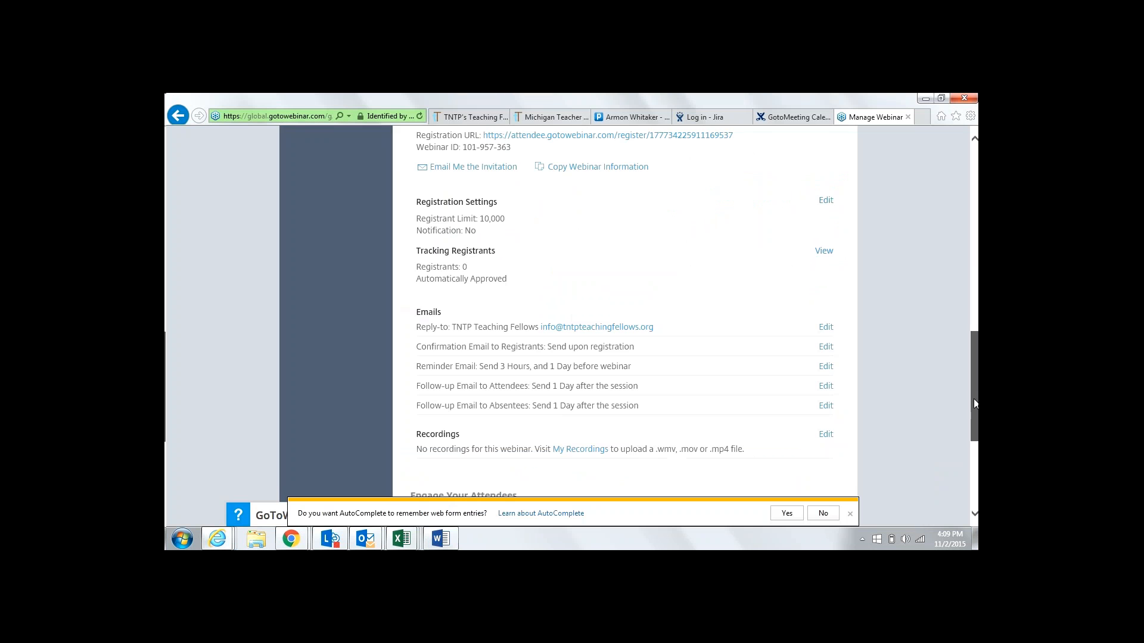
Open the absentee follow-up email and replace the early deadline wording with 'next daadline is December 14th'
click(826, 406)
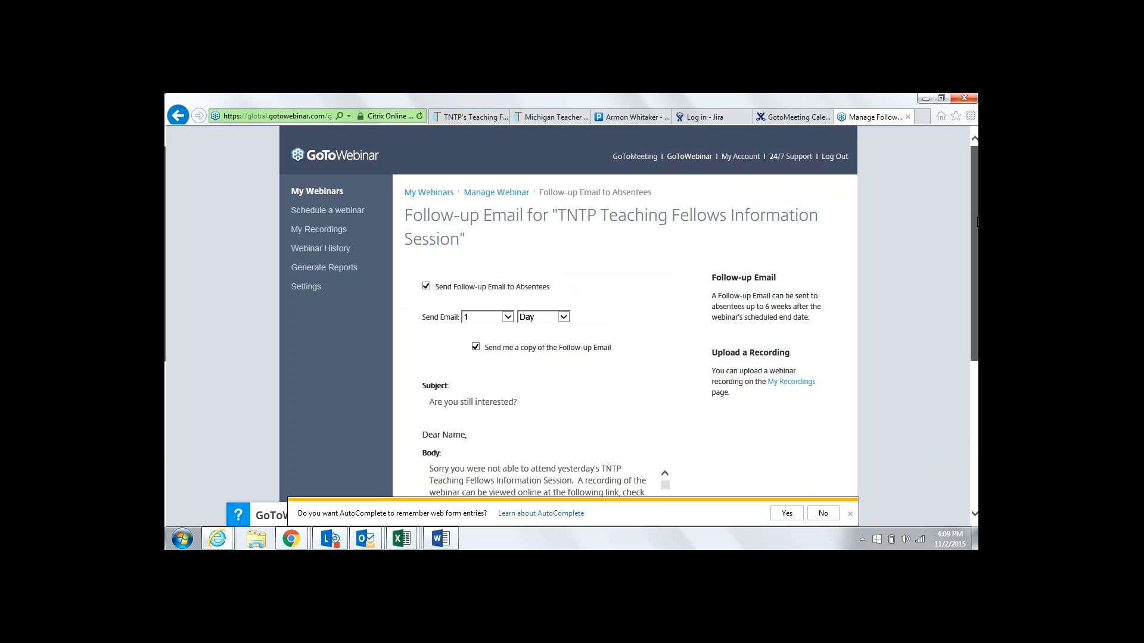
drag(977, 222, 978, 223)
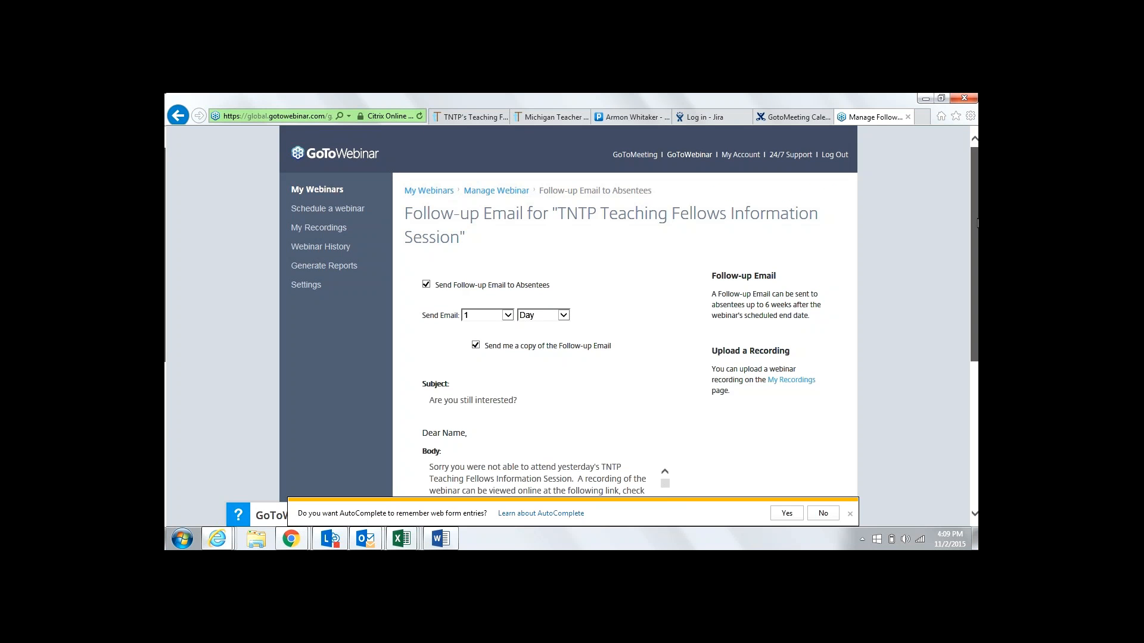
scroll(666, 381, down, 3)
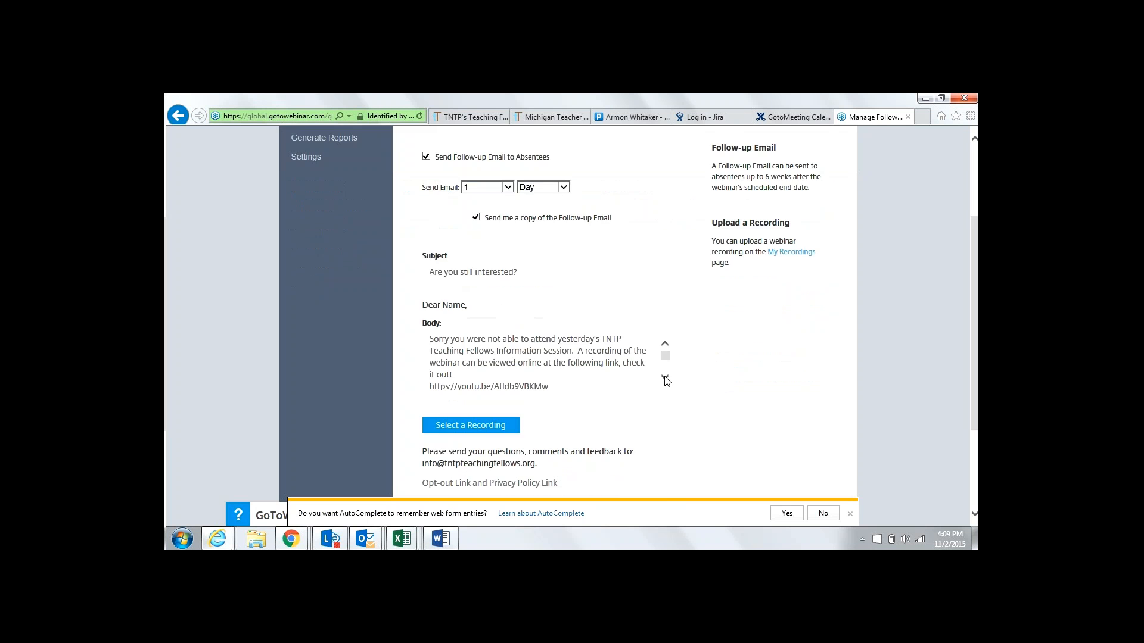
click(665, 379)
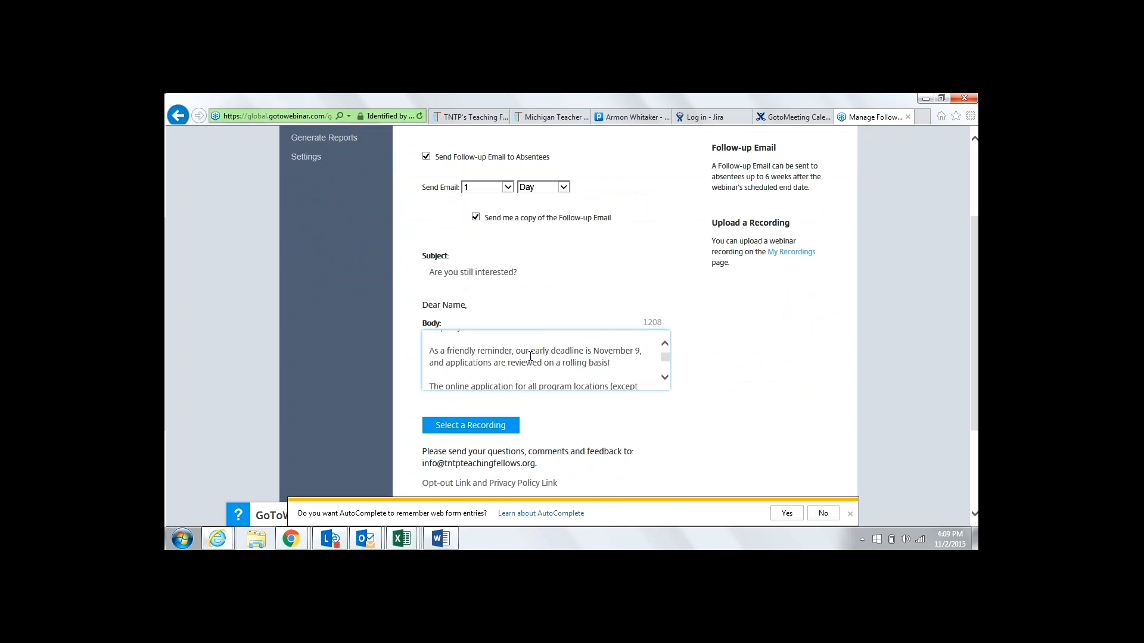
drag(531, 350, 639, 355)
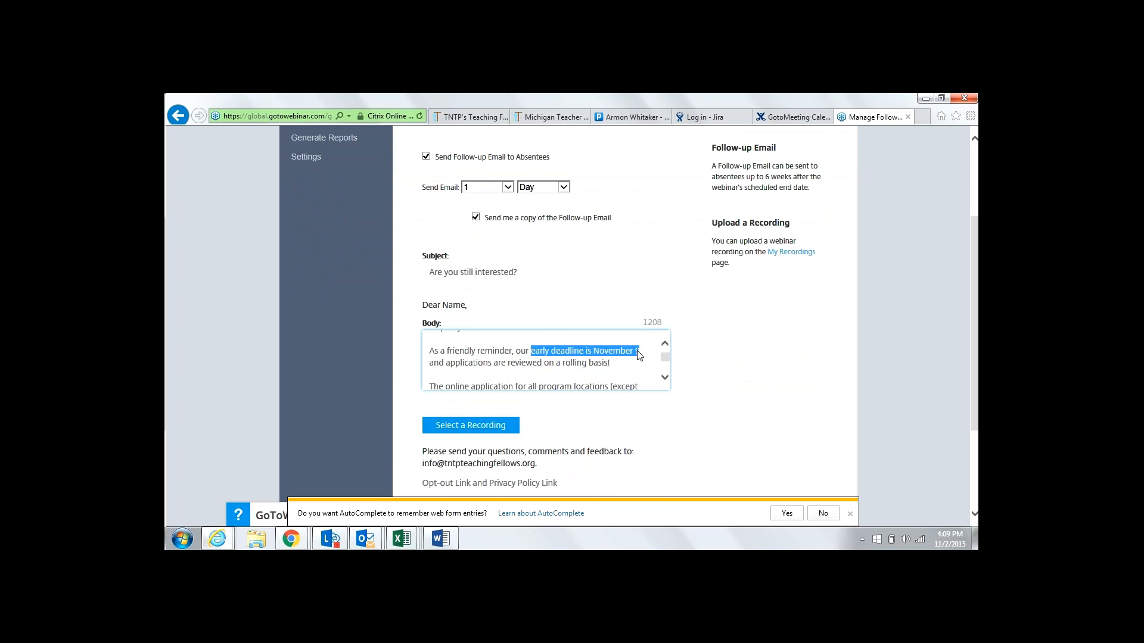
text(next da)
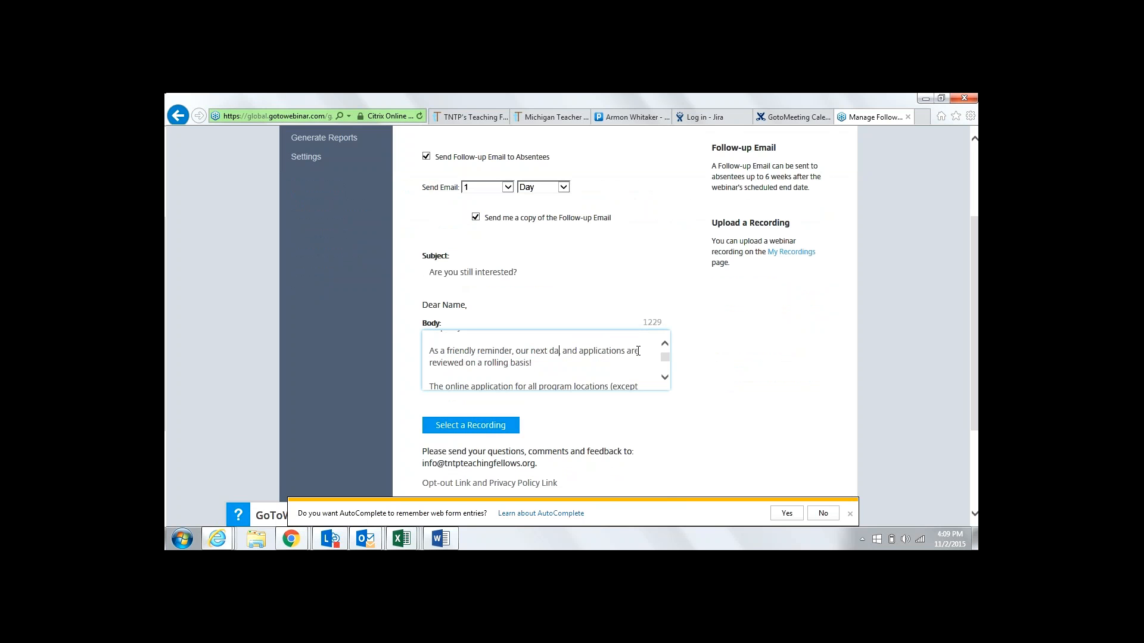
text(adline is Dec)
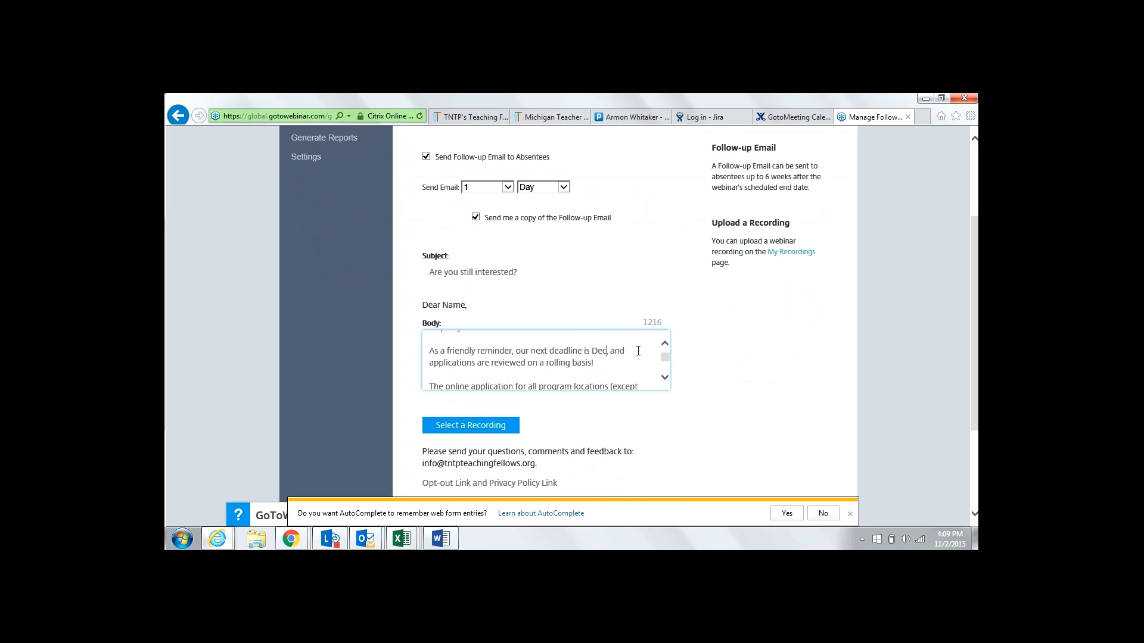
text(ember 14th,)
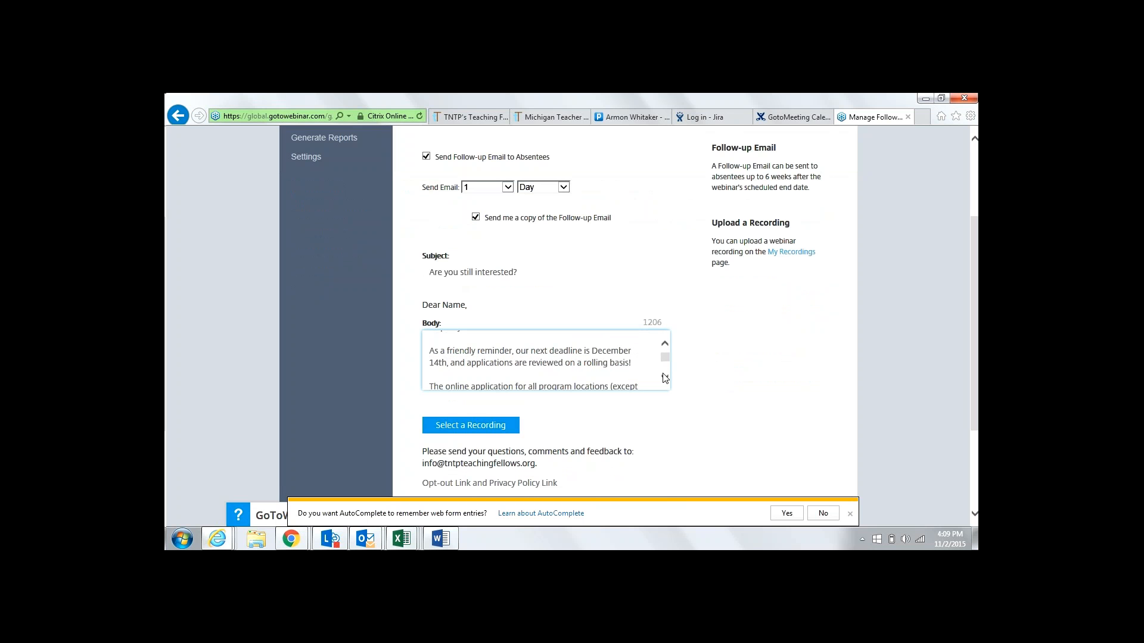
Scroll the absentee email body down to its signature block
click(663, 375)
click(663, 374)
click(663, 374)
click(663, 374)
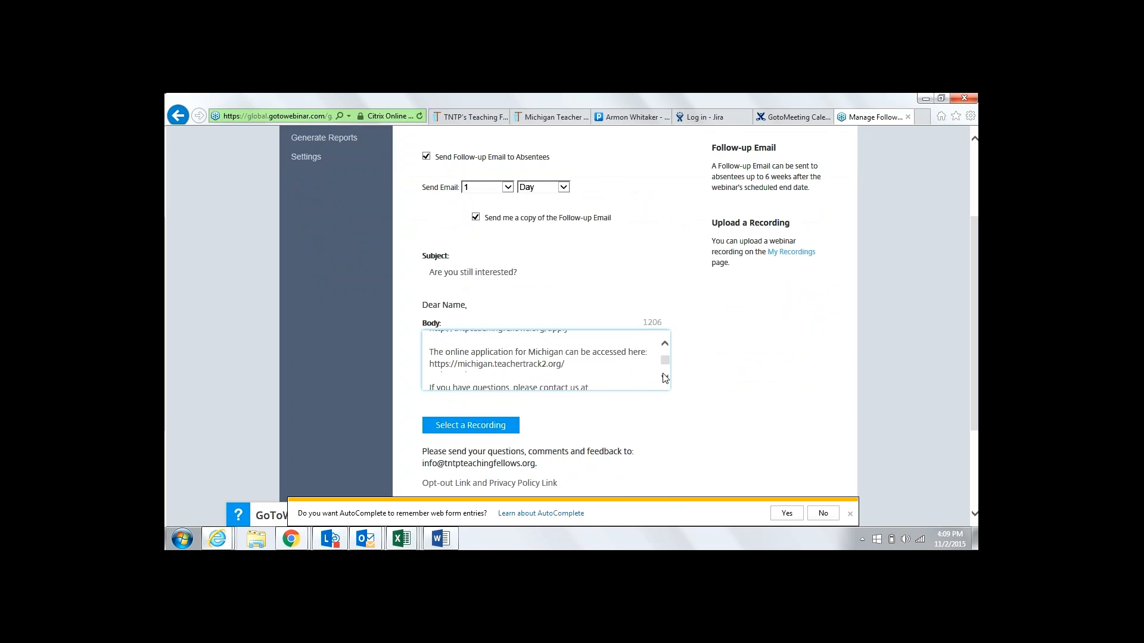
click(664, 375)
click(664, 376)
click(664, 375)
click(664, 375)
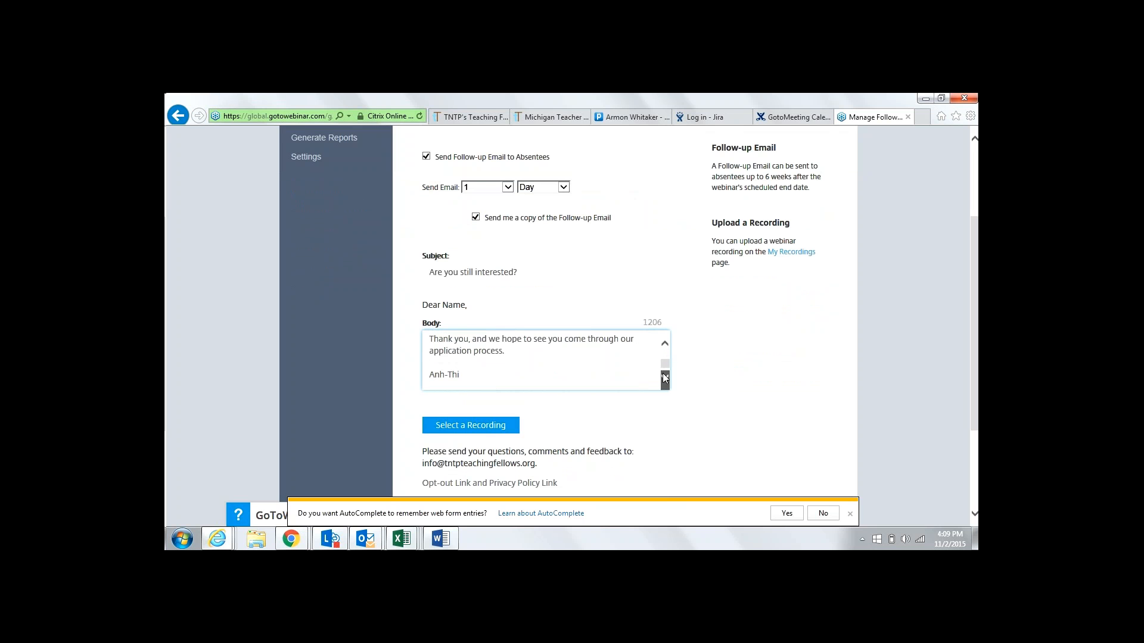
click(663, 375)
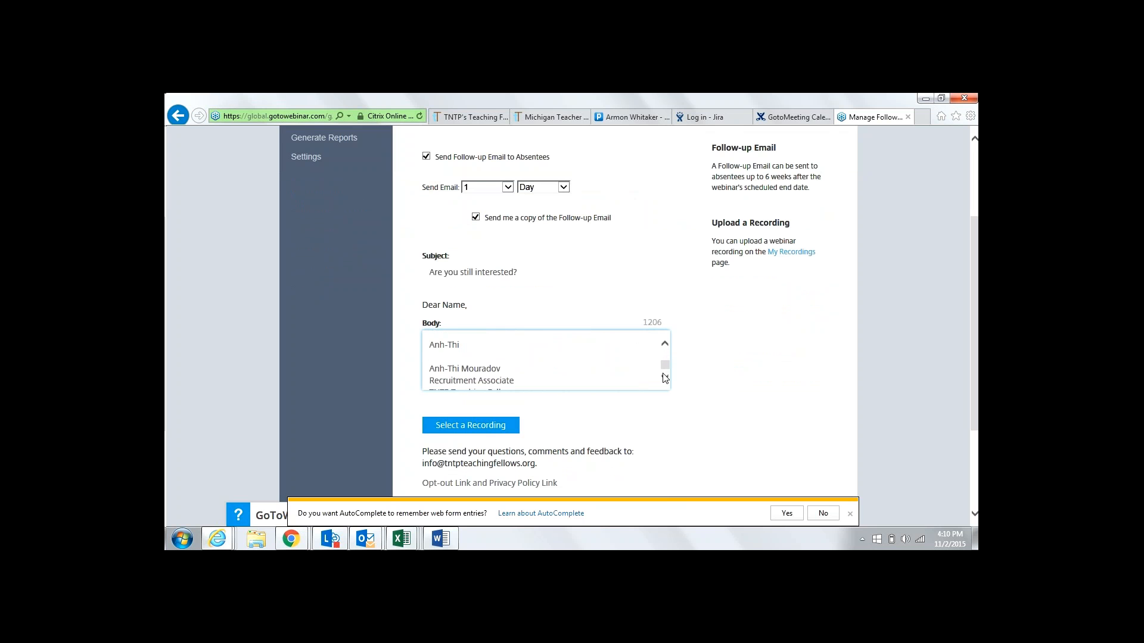
Review the setup checklist in Word, then return to the absentee follow-up email page
click(439, 539)
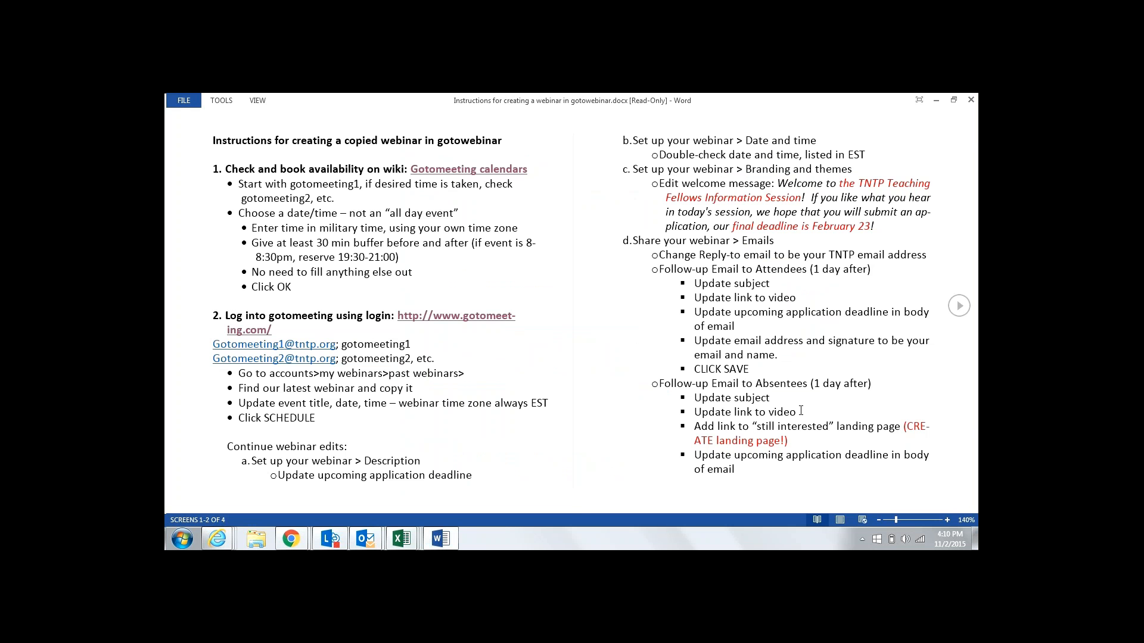
click(218, 541)
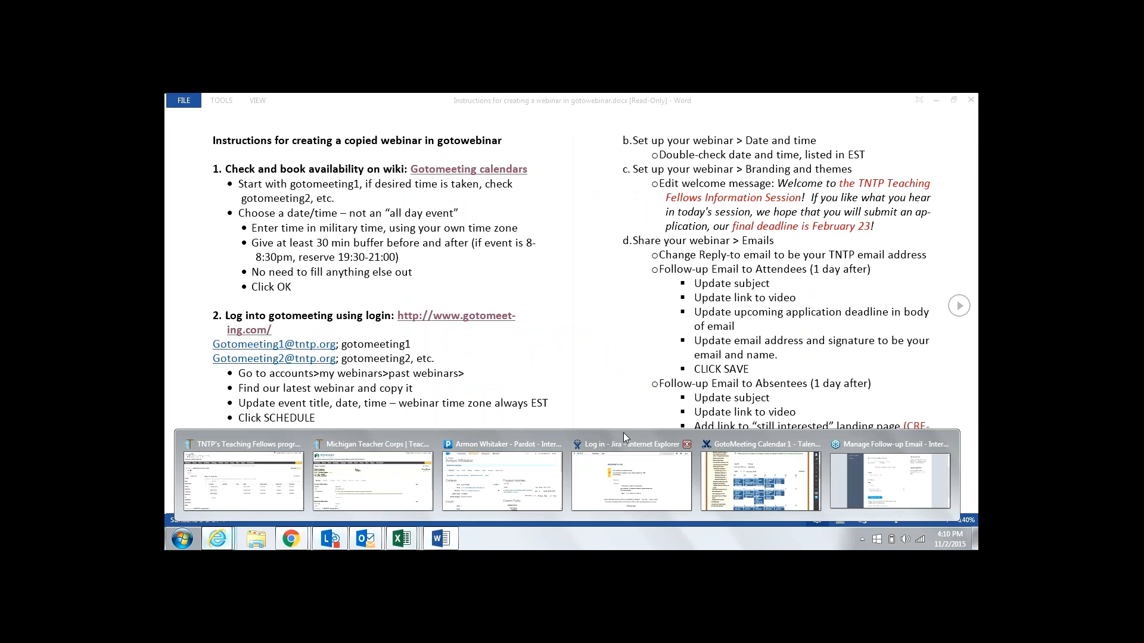
click(891, 487)
Type the new sender's first name on the emptied sign-off line and review the surrounding body text
text(Lynn)
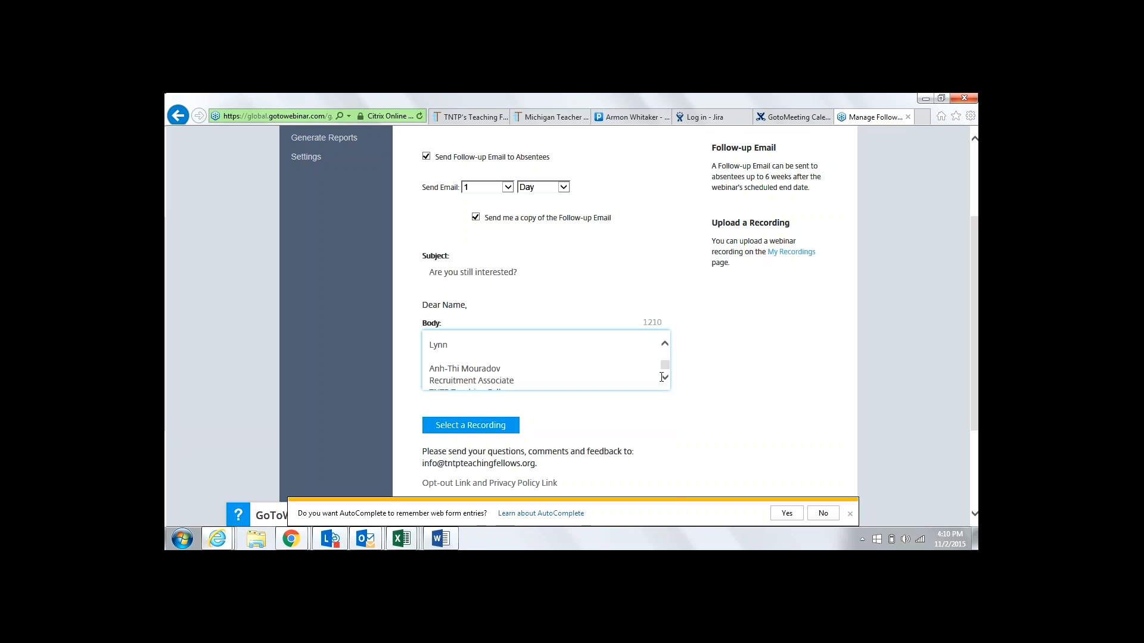
click(664, 342)
click(664, 338)
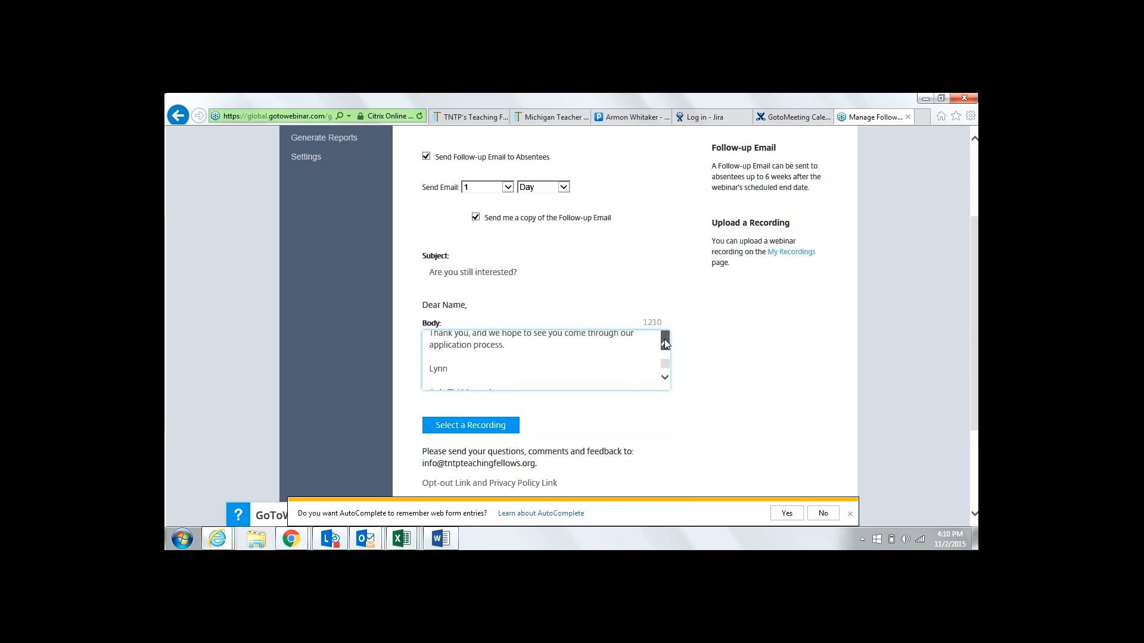
click(665, 379)
click(665, 379)
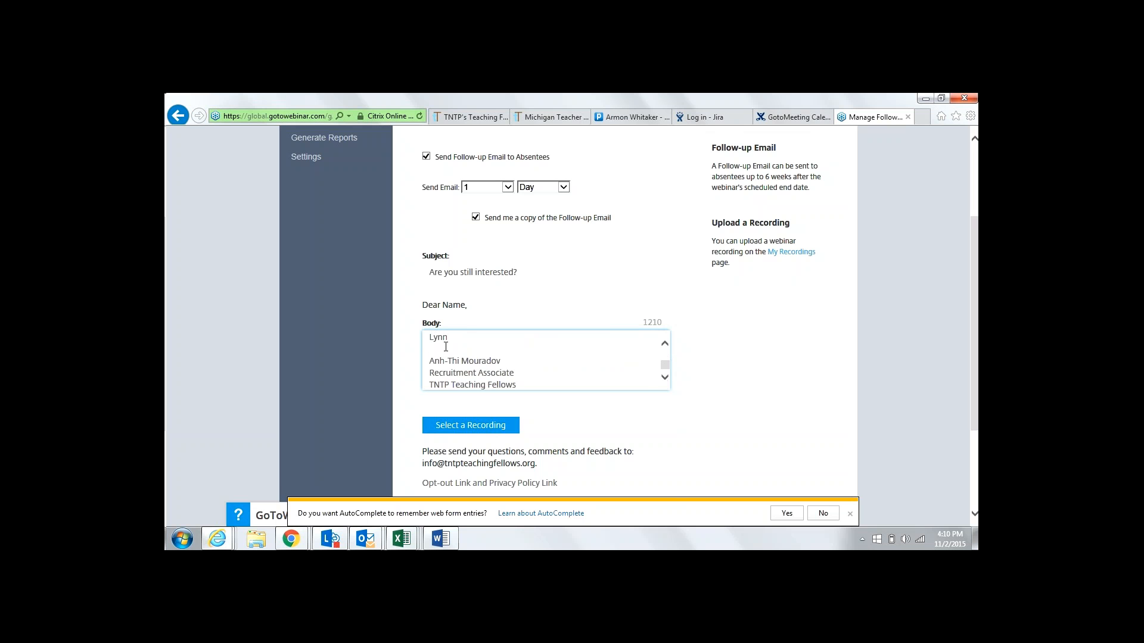
click(665, 344)
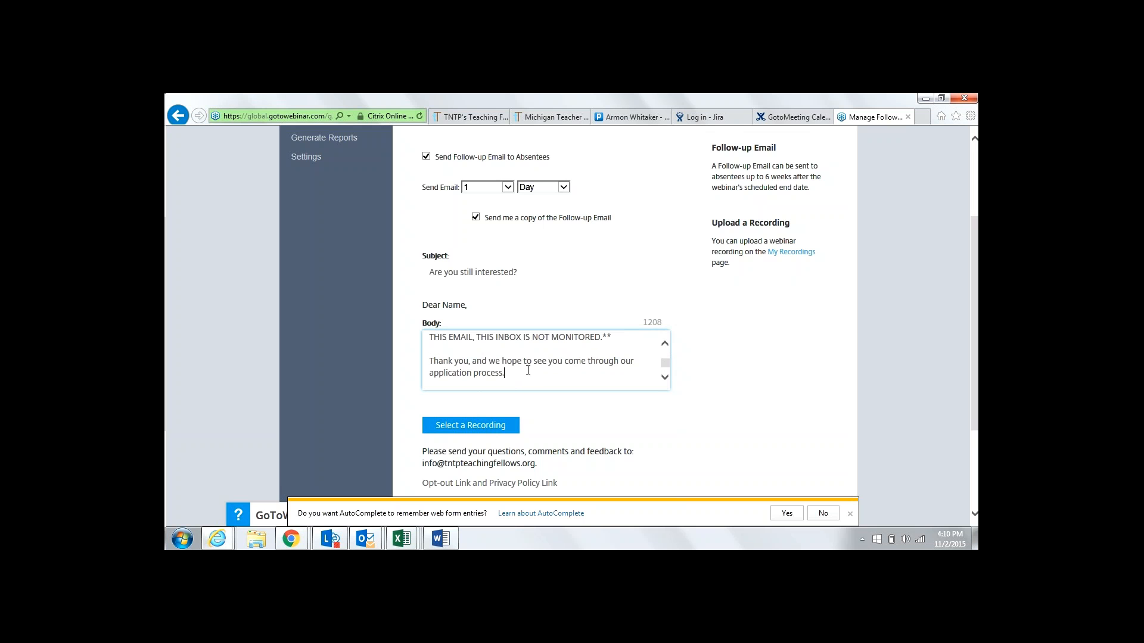
Add a 'Best,' sign-off line above the name and remove the extra blank lines
key(Return)
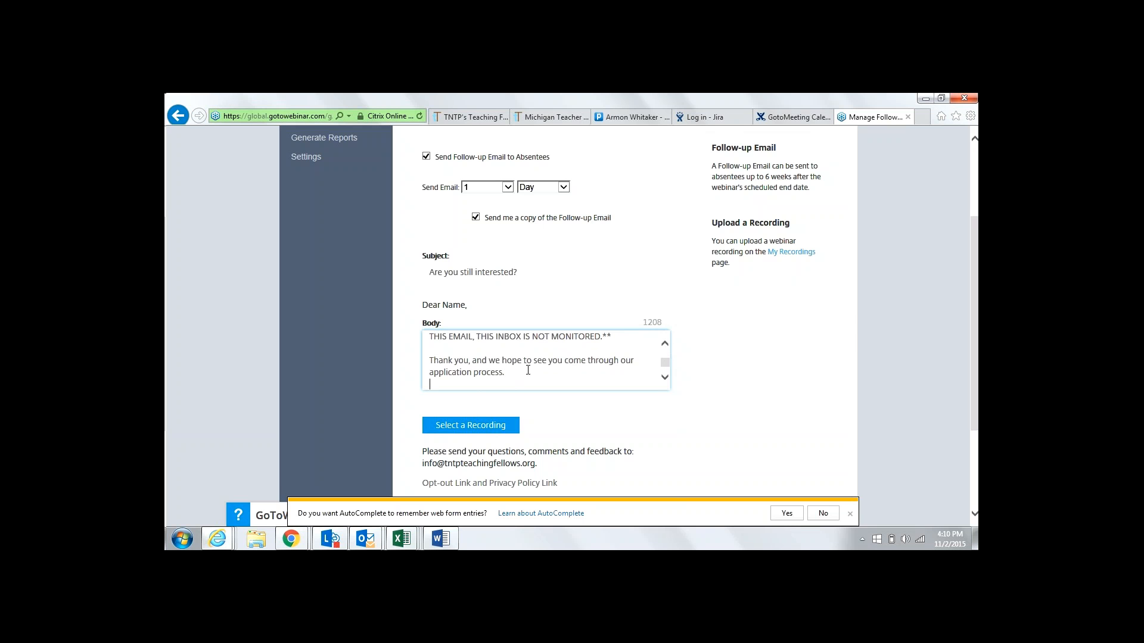
key(Return)
key(Return)
key(Down)
key(Down)
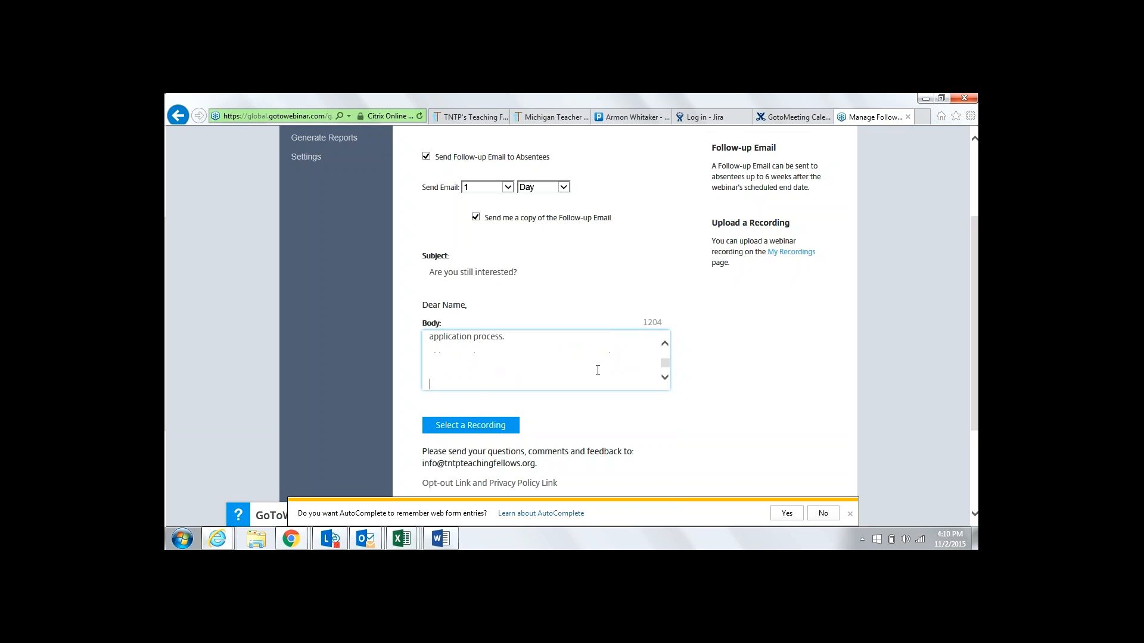
key(Up)
text(Best ,)
click(429, 385)
key(BackSpace)
click(665, 344)
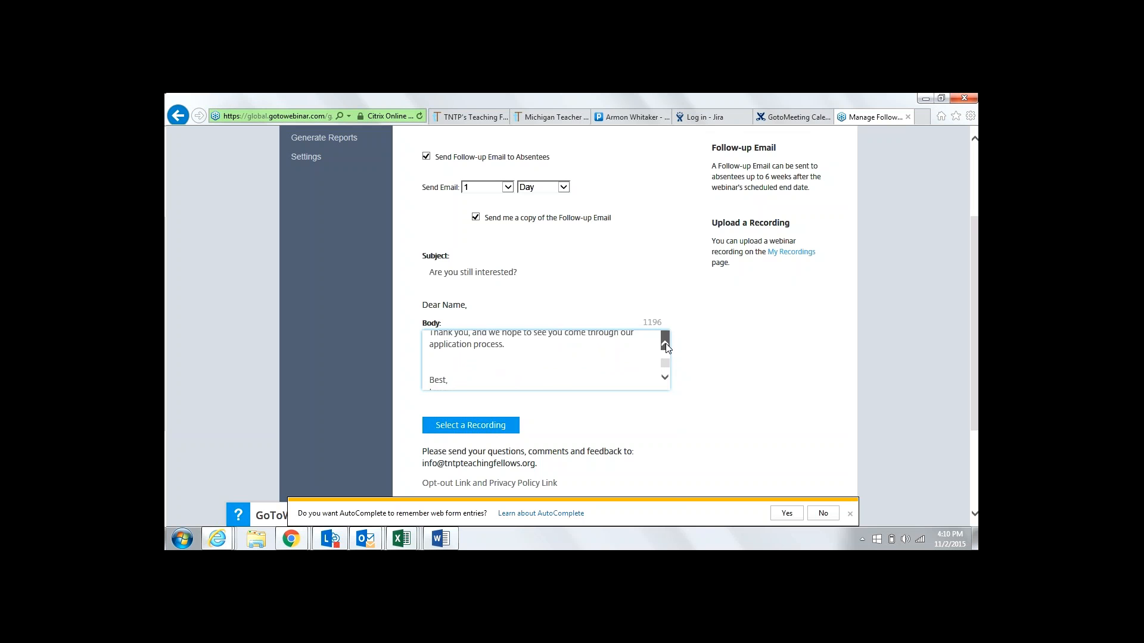
key(BackSpace)
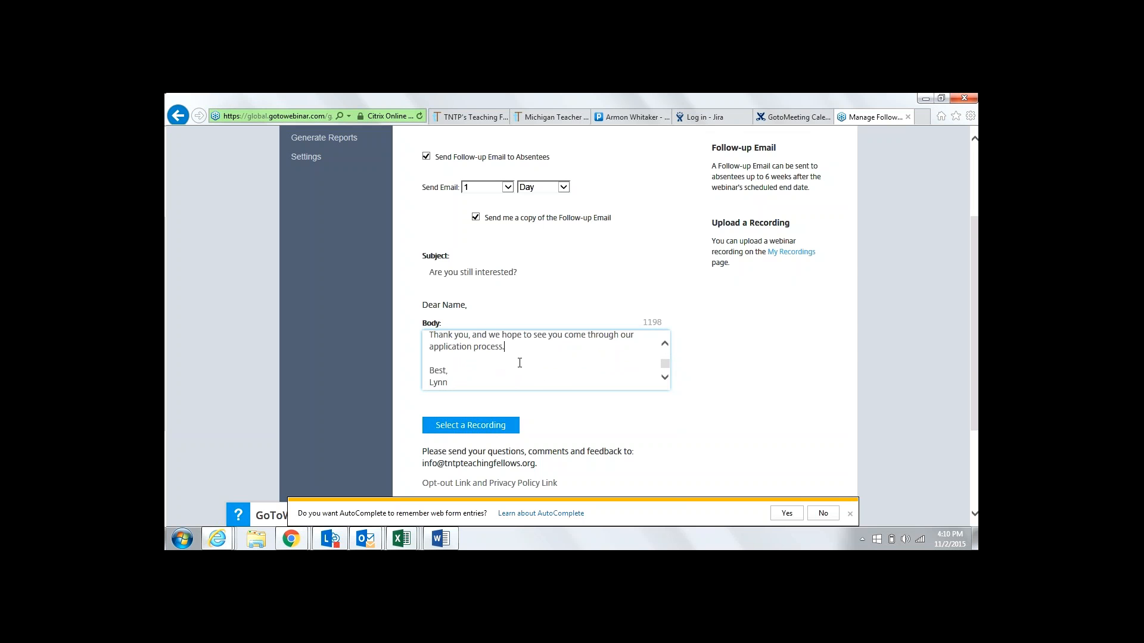
Replace the old staff name in the signature with the new sender's full name
click(665, 378)
click(665, 378)
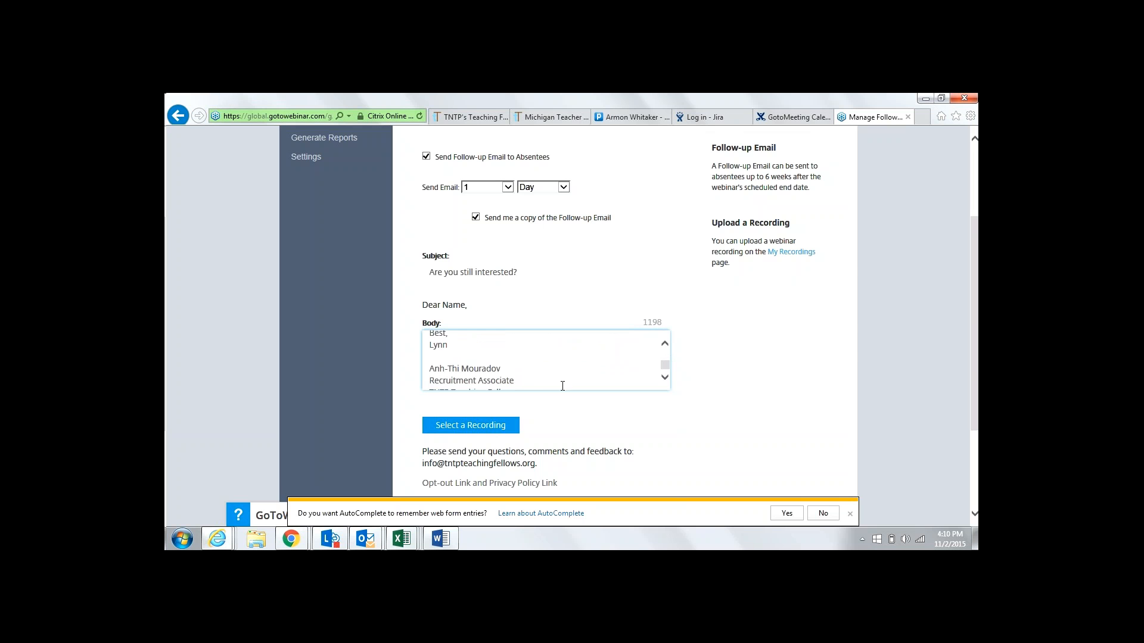
drag(500, 369, 448, 369)
key(BackSpace)
key(BackSpace)
key(BackSpace)
key(BackSpace)
key(BackSpace)
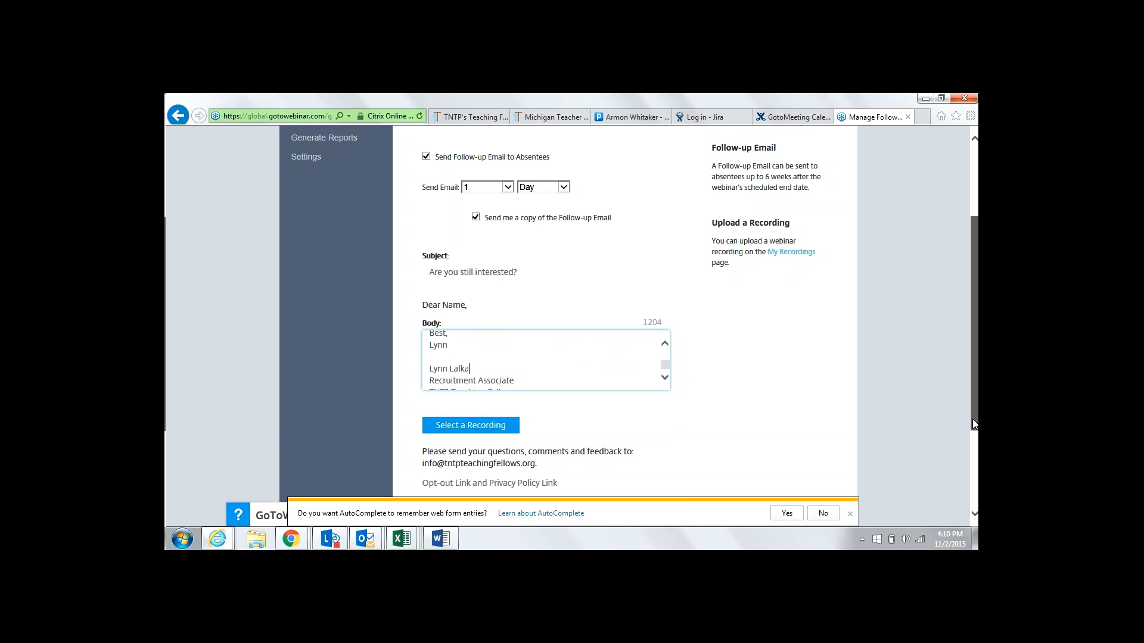
drag(974, 424, 972, 479)
Save the follow-up email, look over the Manage Webinar settings, and return to the Word instructions
click(439, 441)
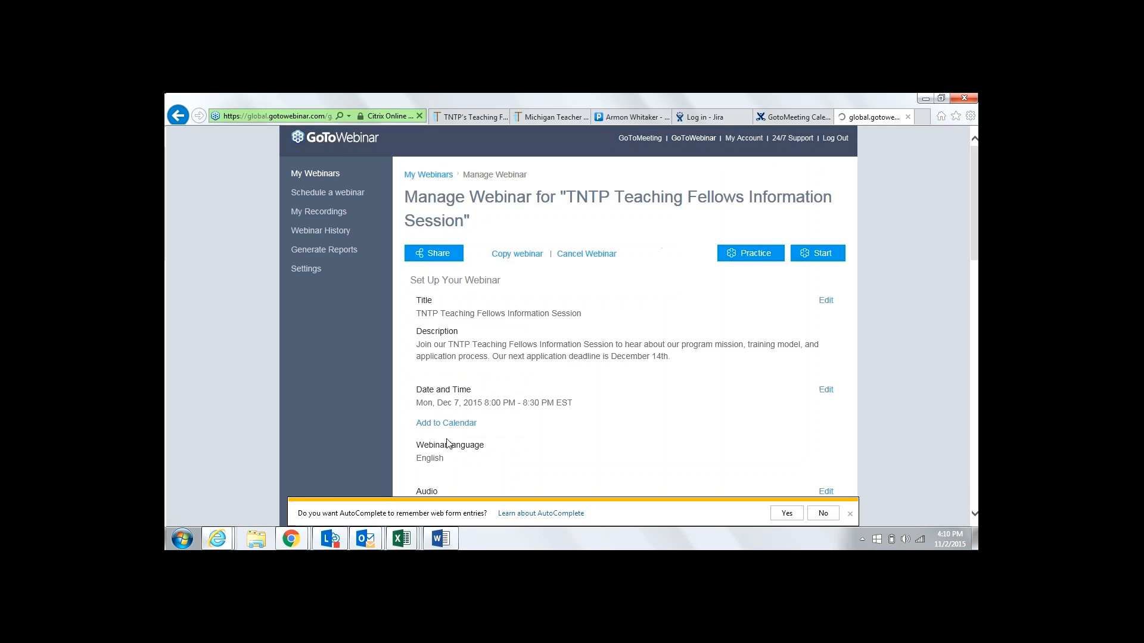
click(975, 316)
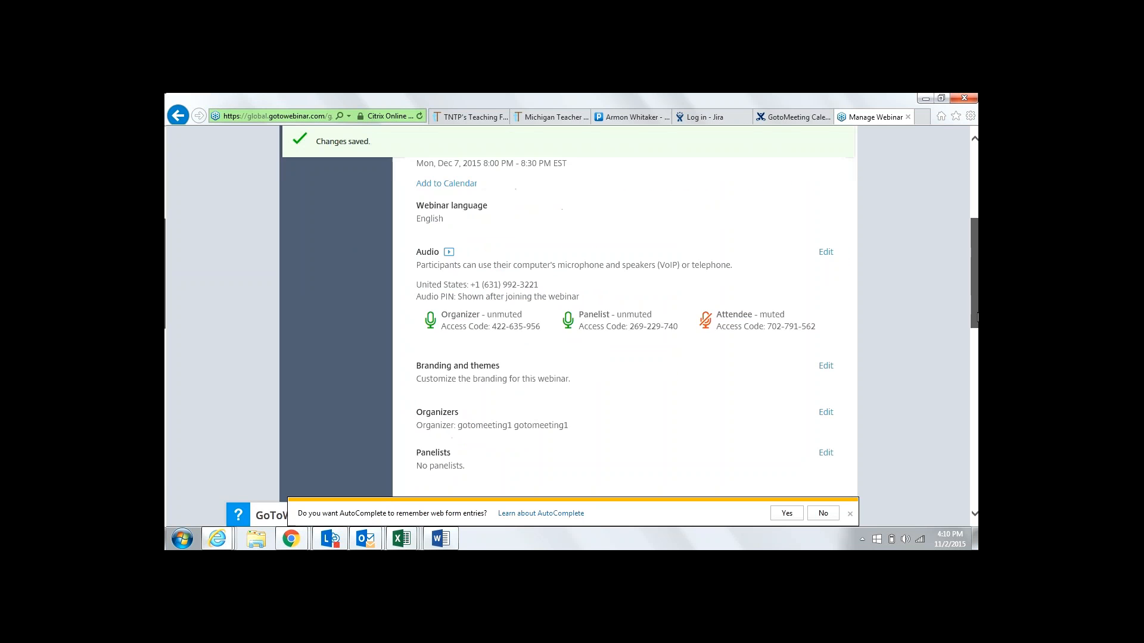
drag(977, 318, 977, 362)
click(446, 539)
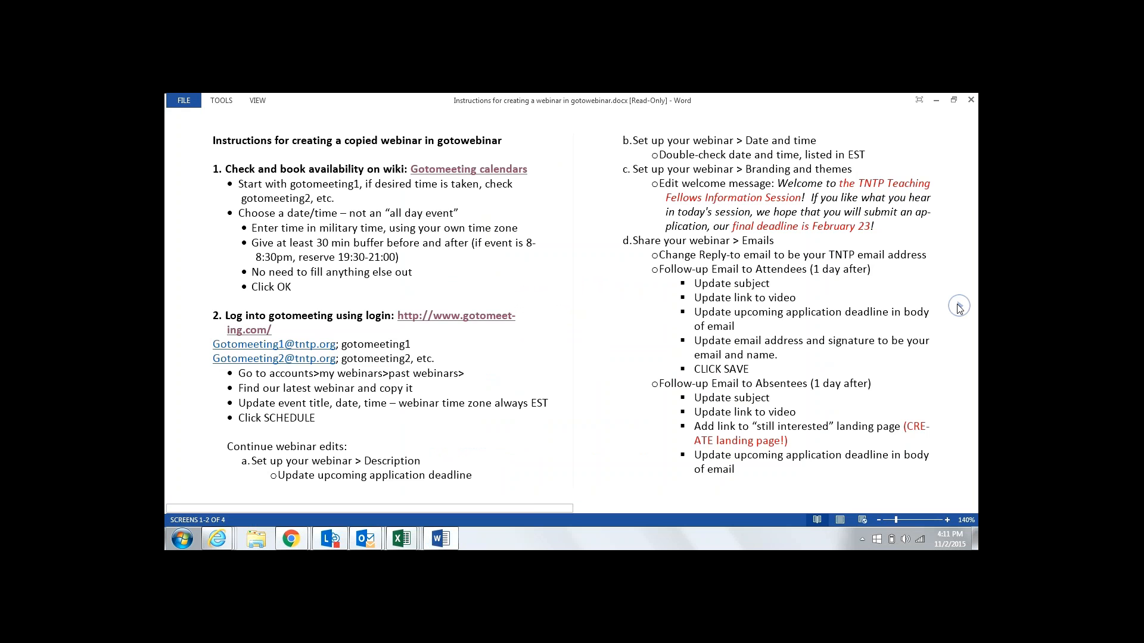
Page forward in Word to the step 3 instructions for the Pardot form and landing page
click(959, 307)
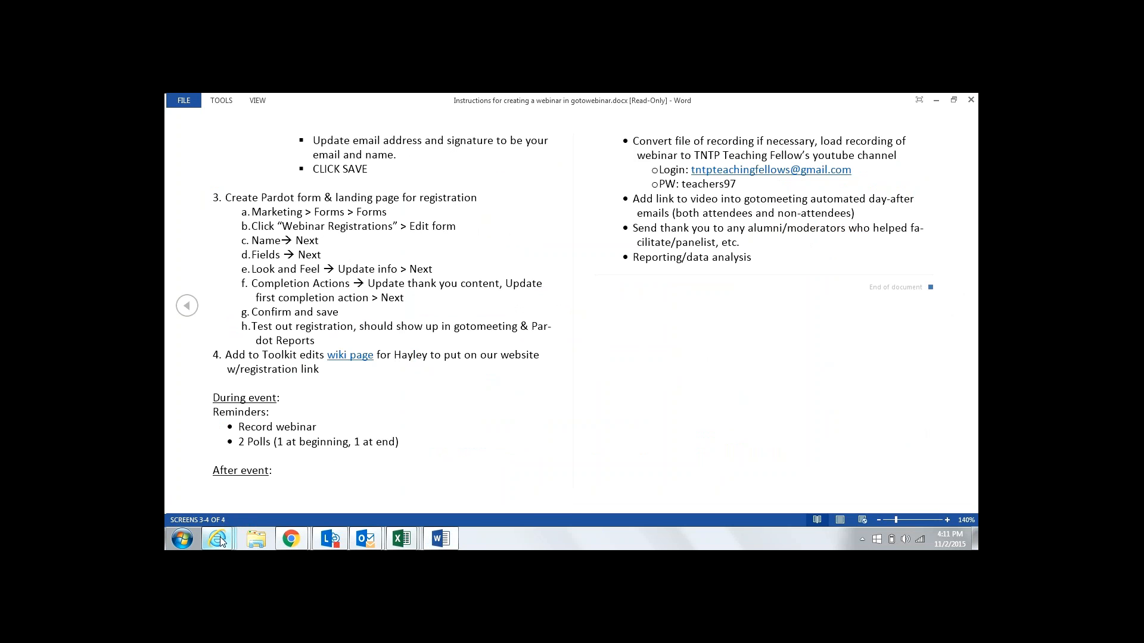
mouse_move(220, 537)
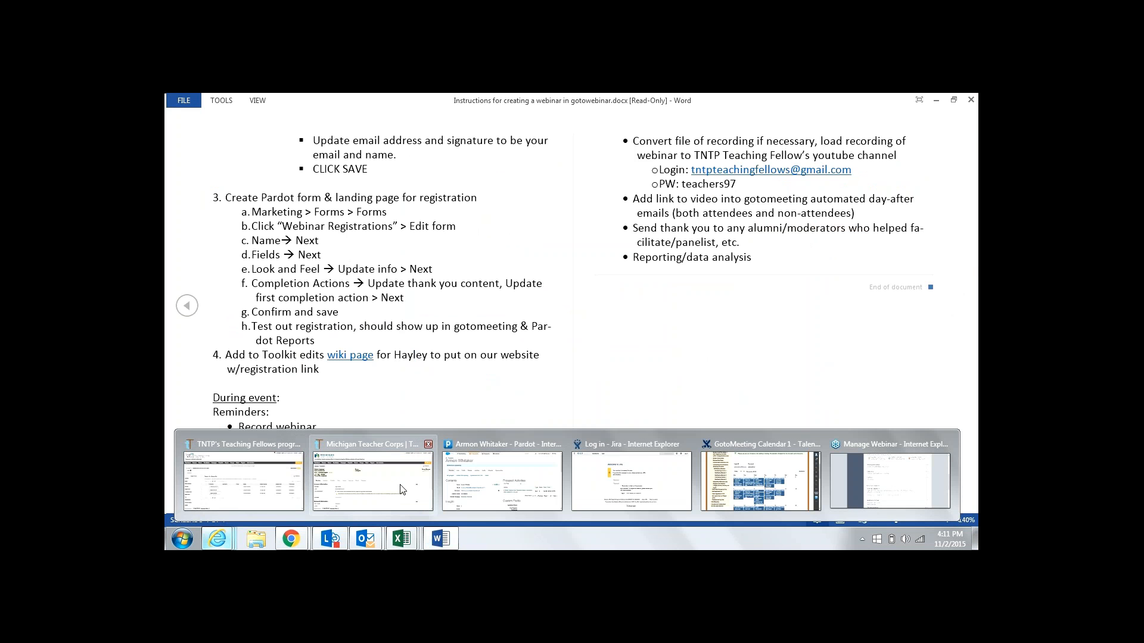
Briefly bring up the Pardot browser window, then go back to the Word instructions
click(502, 480)
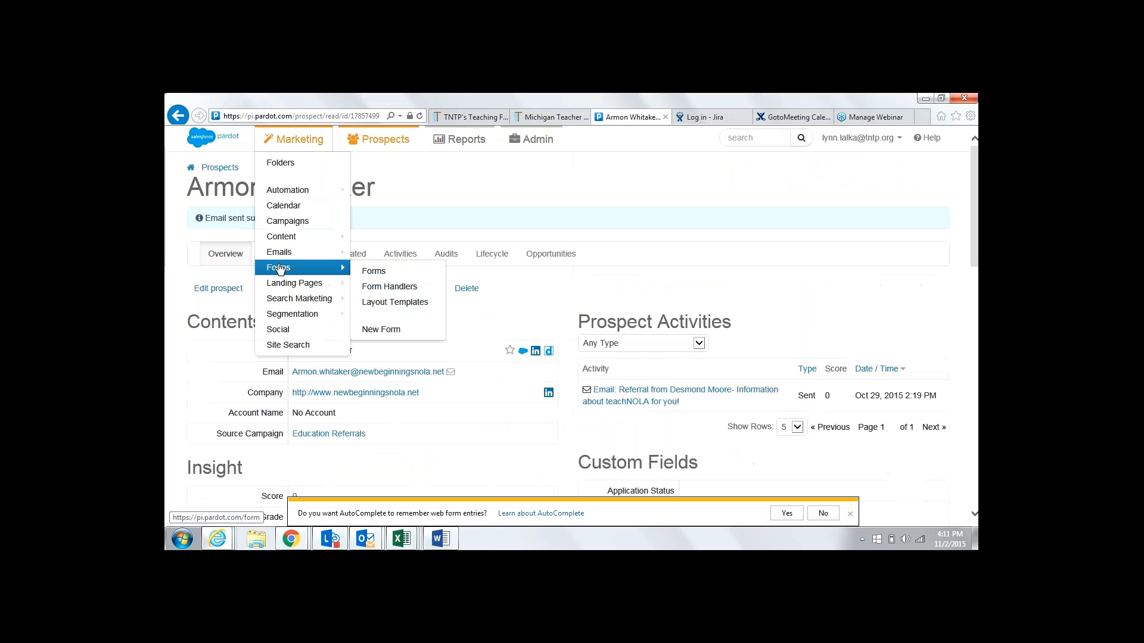
mouse_move(219, 540)
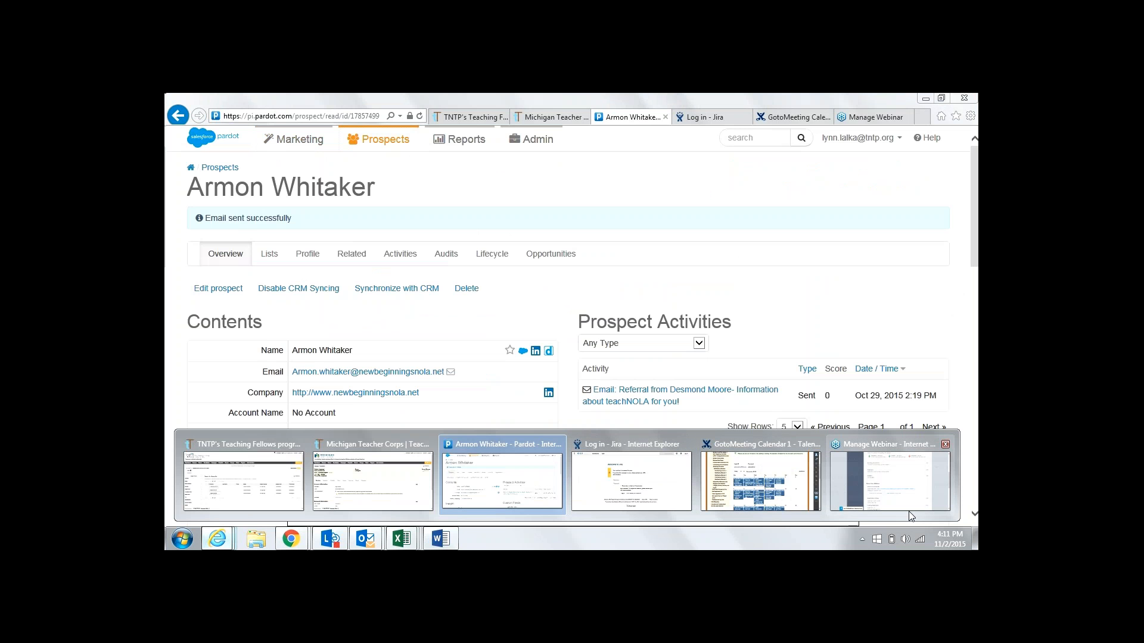
click(451, 543)
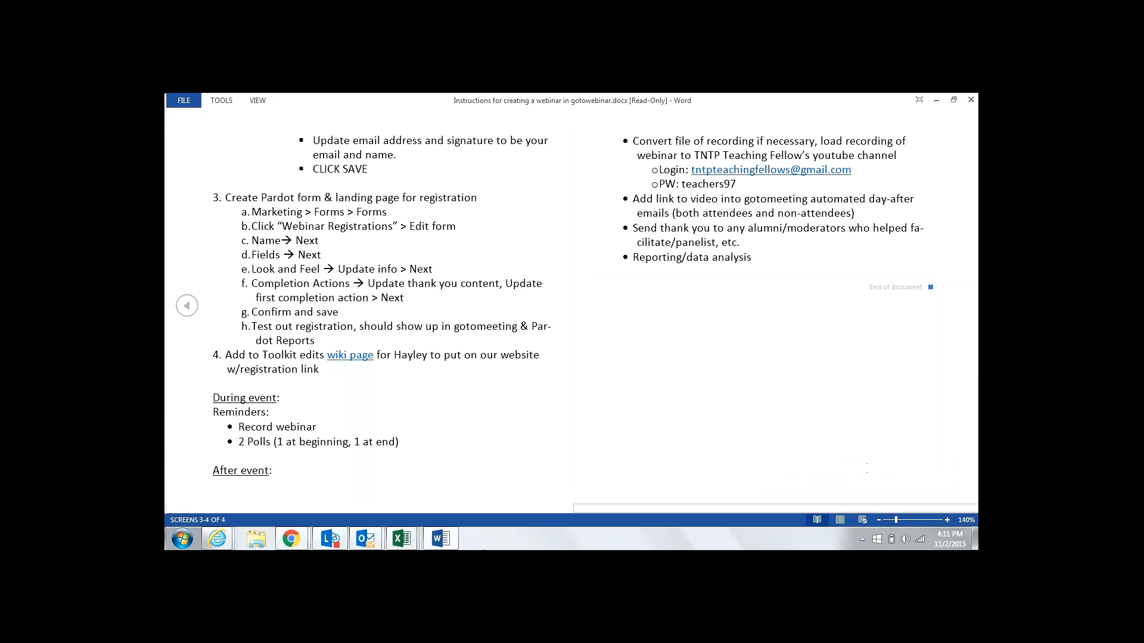
Switch to the Pardot tab and open Marketing > Forms > Forms
click(229, 534)
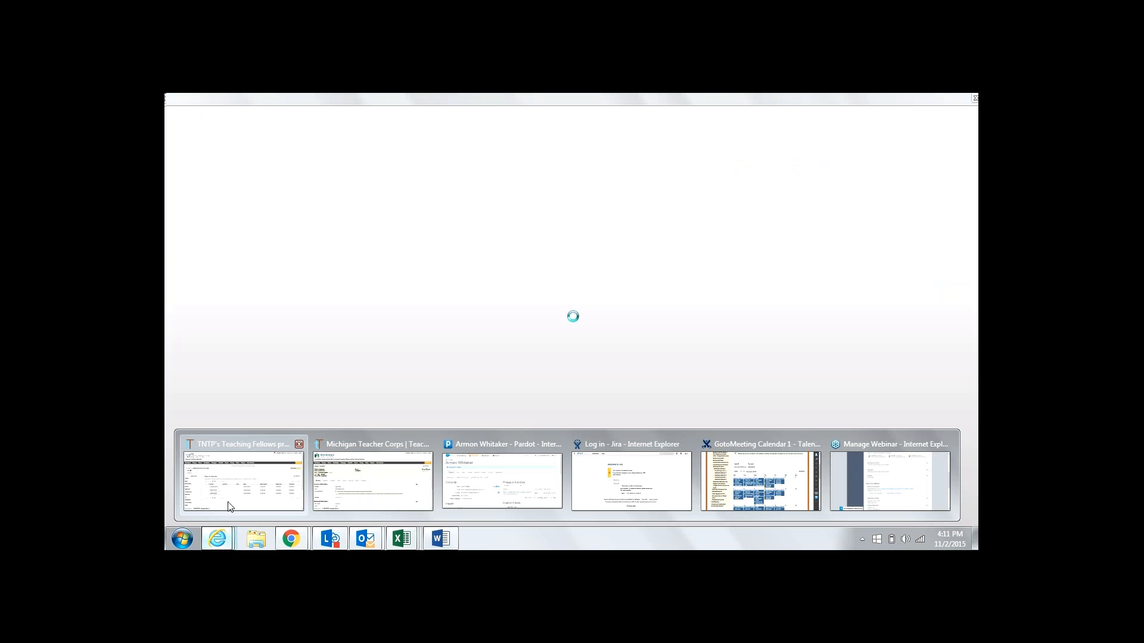
click(230, 506)
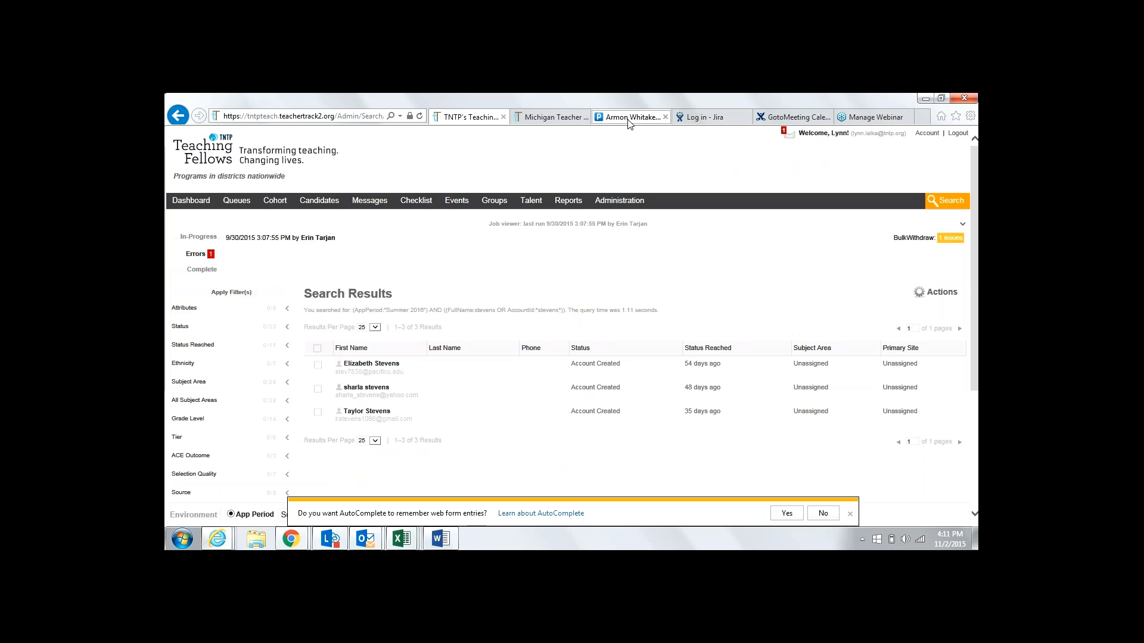
click(628, 118)
mouse_move(300, 267)
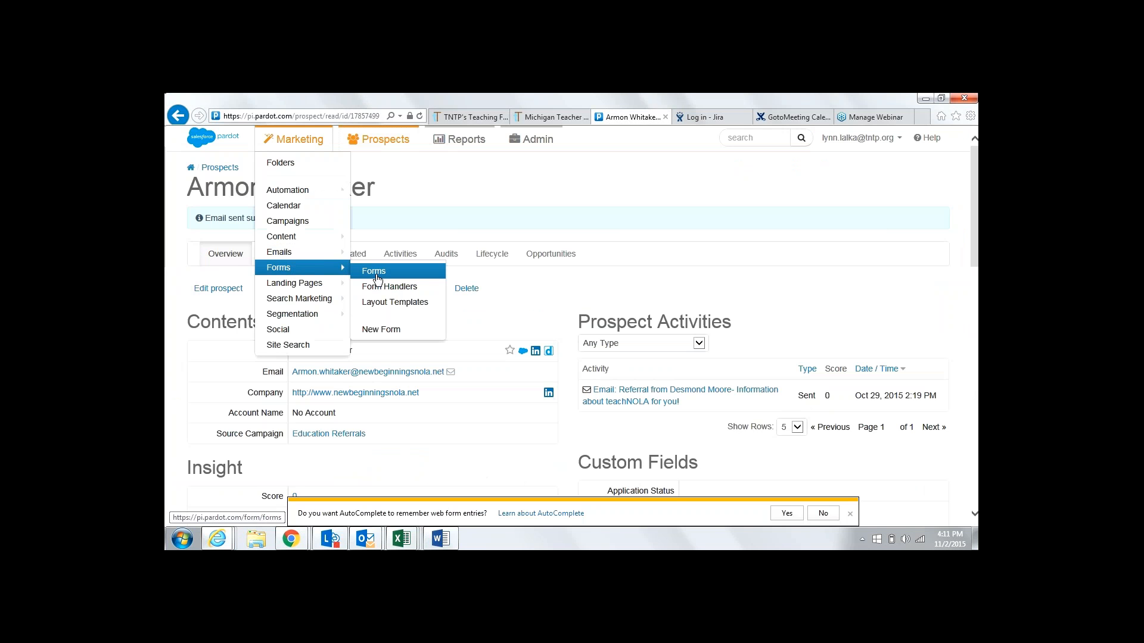
click(376, 275)
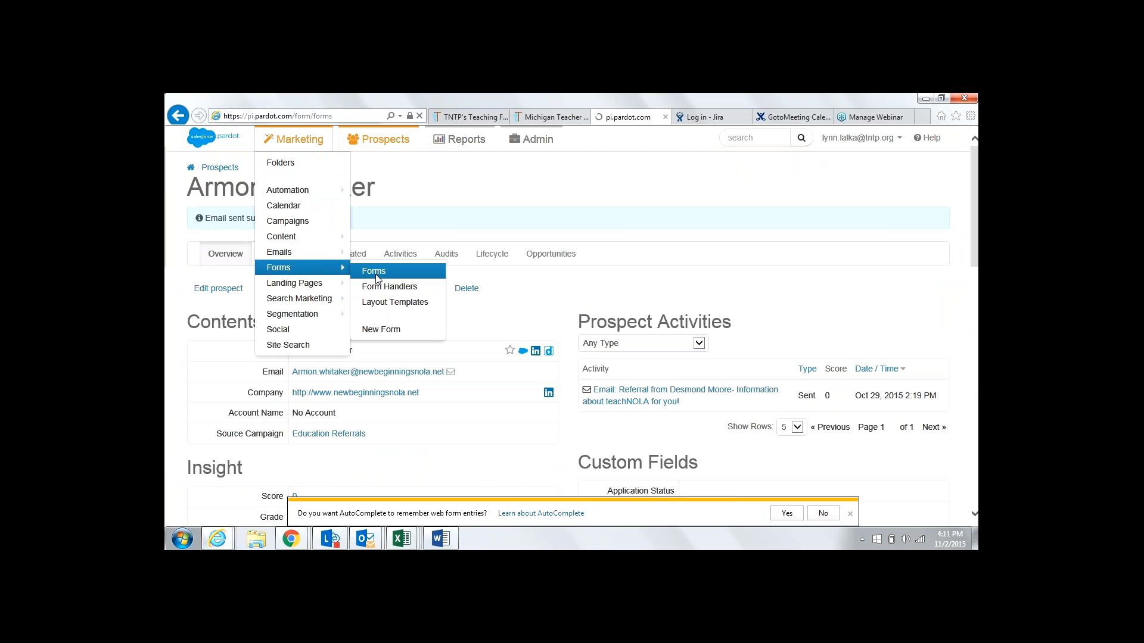
Sign in to Pardot with the account e-mail and password to load the Forms list
click(521, 323)
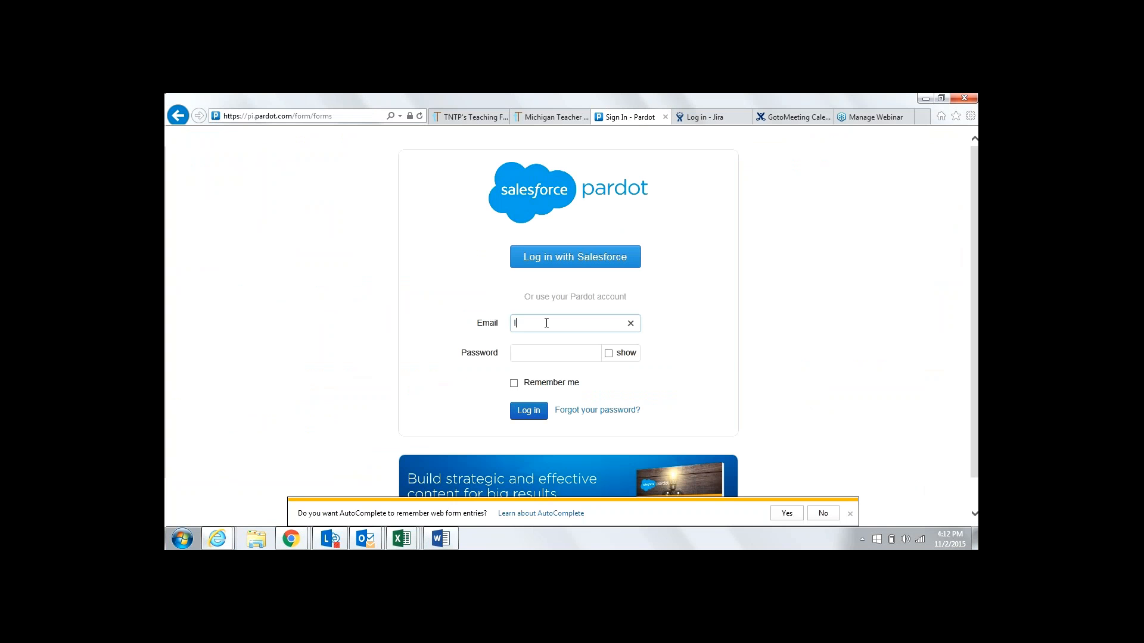
key(Tab)
text(•••••••)
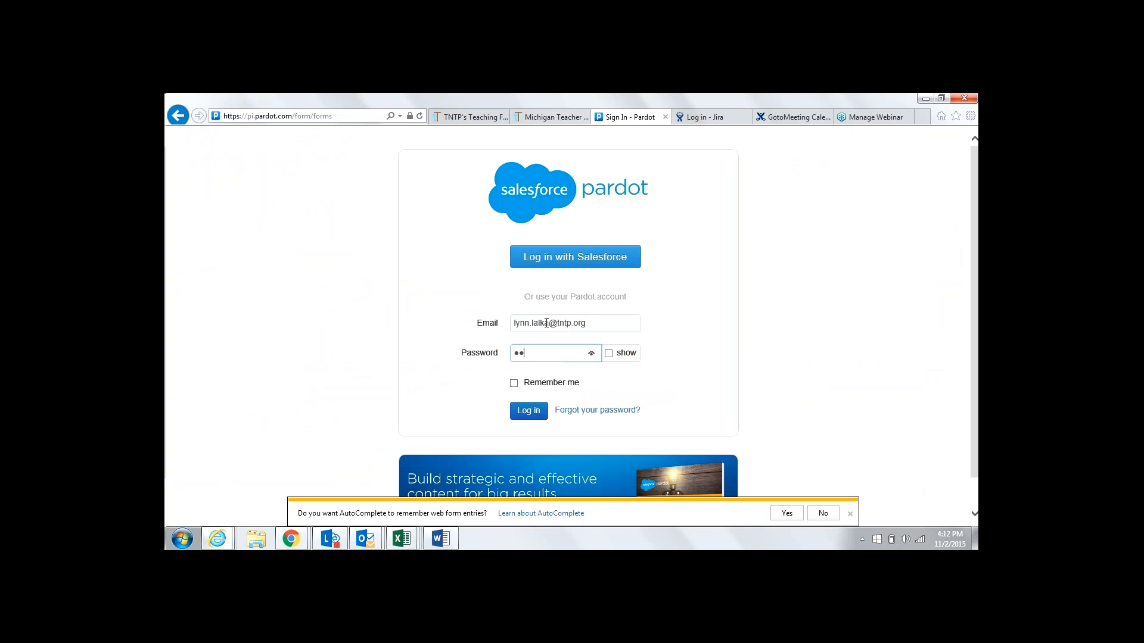
text(••)
key(Return)
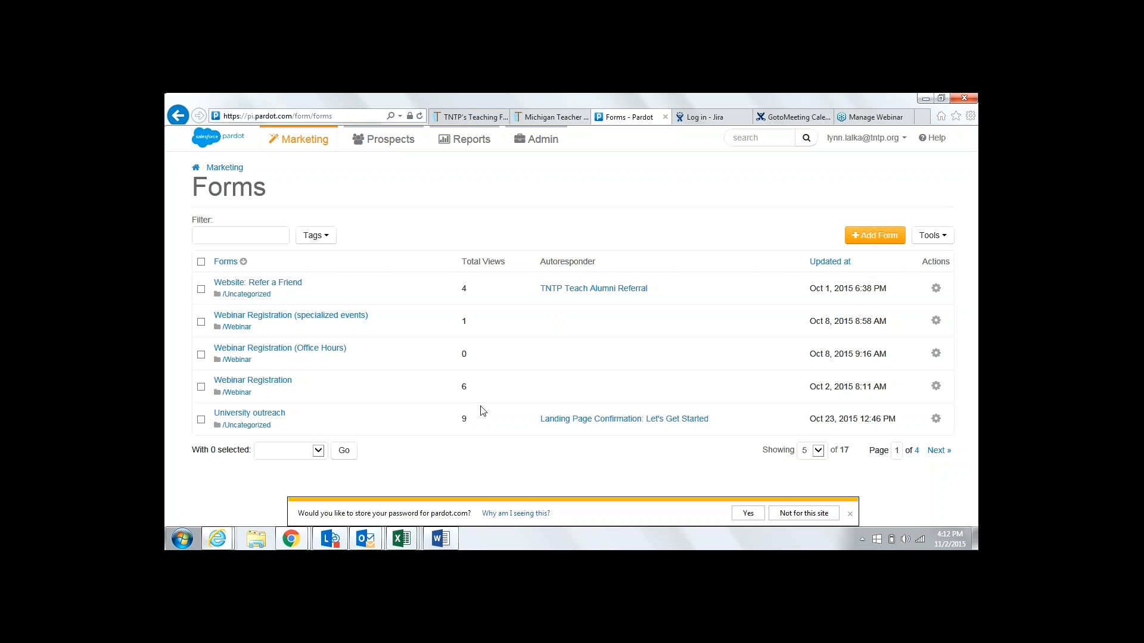
Check the instructions, then open the Webinar Registration form from Pardot's Forms list
click(441, 539)
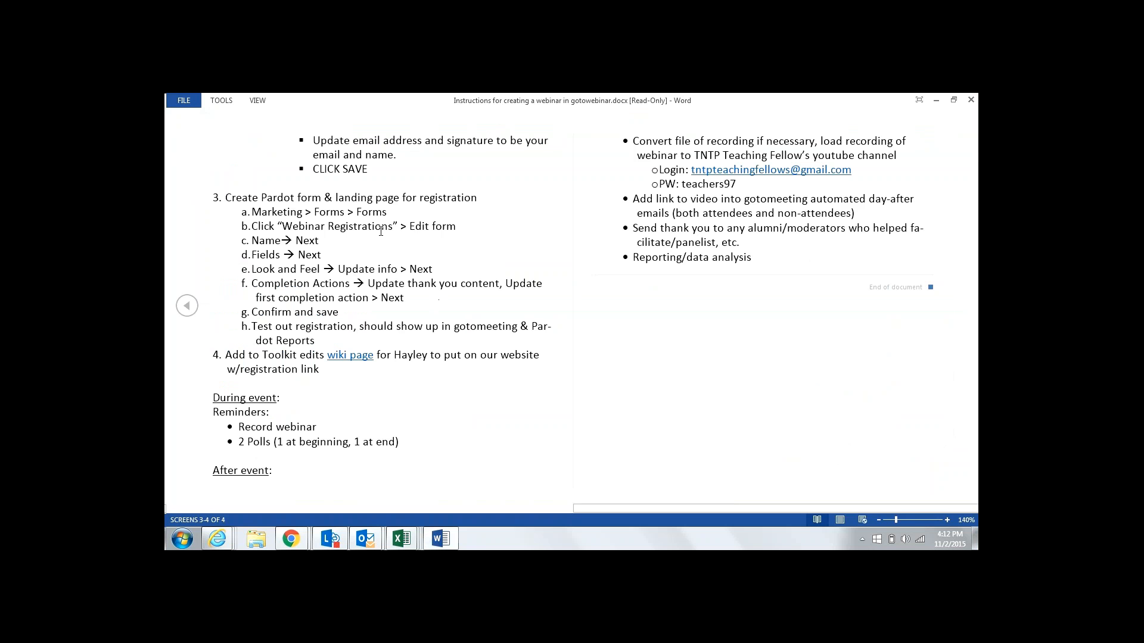
click(224, 542)
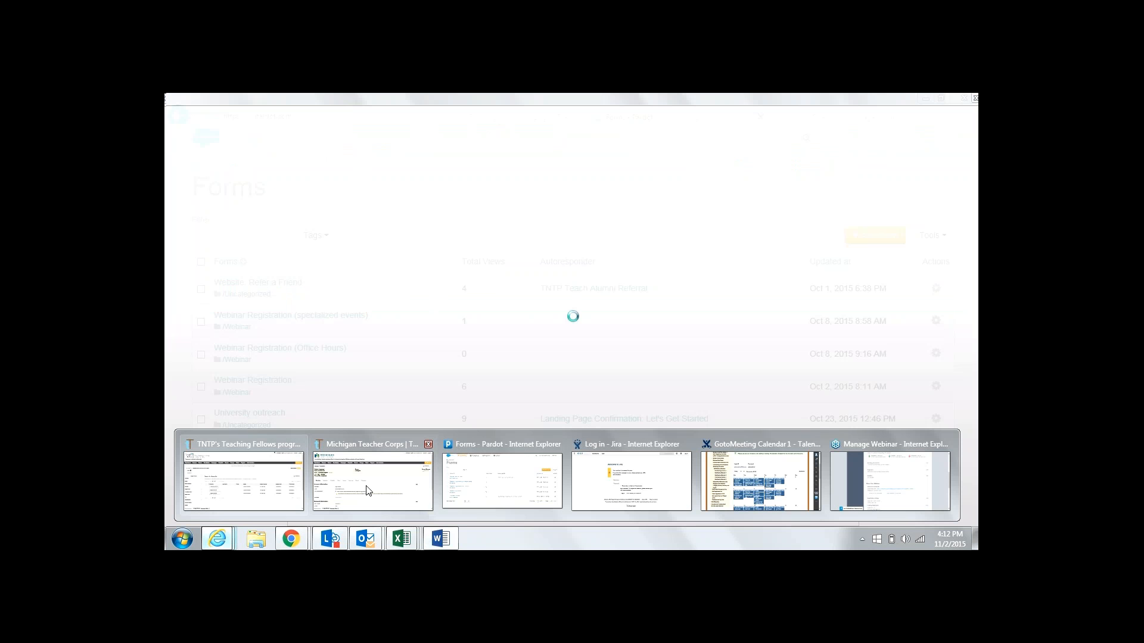
click(485, 484)
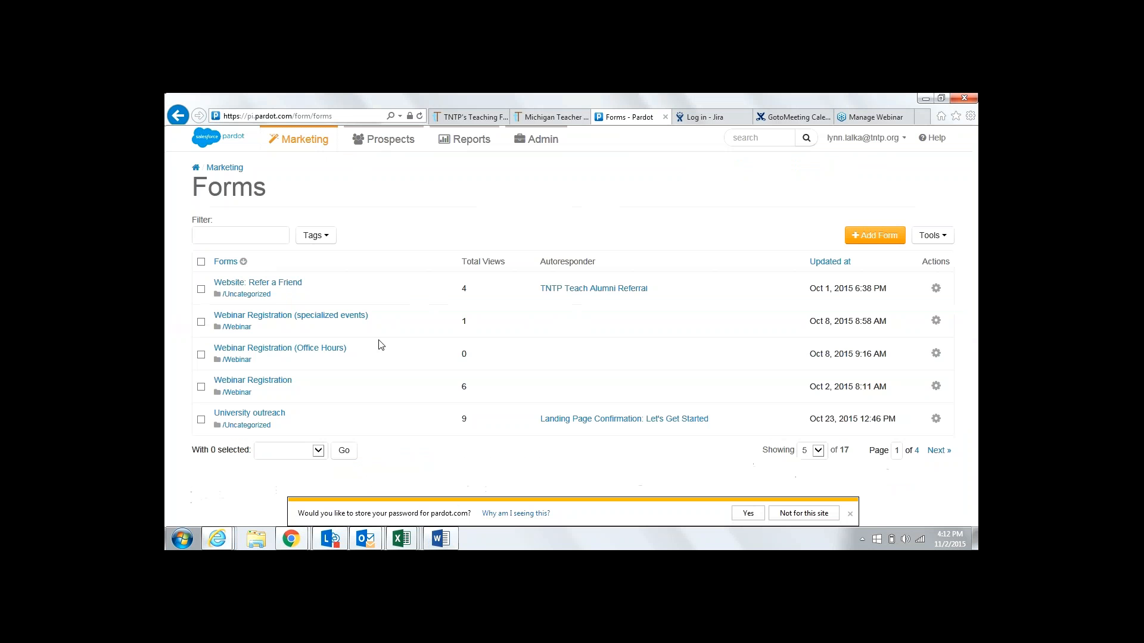
click(286, 386)
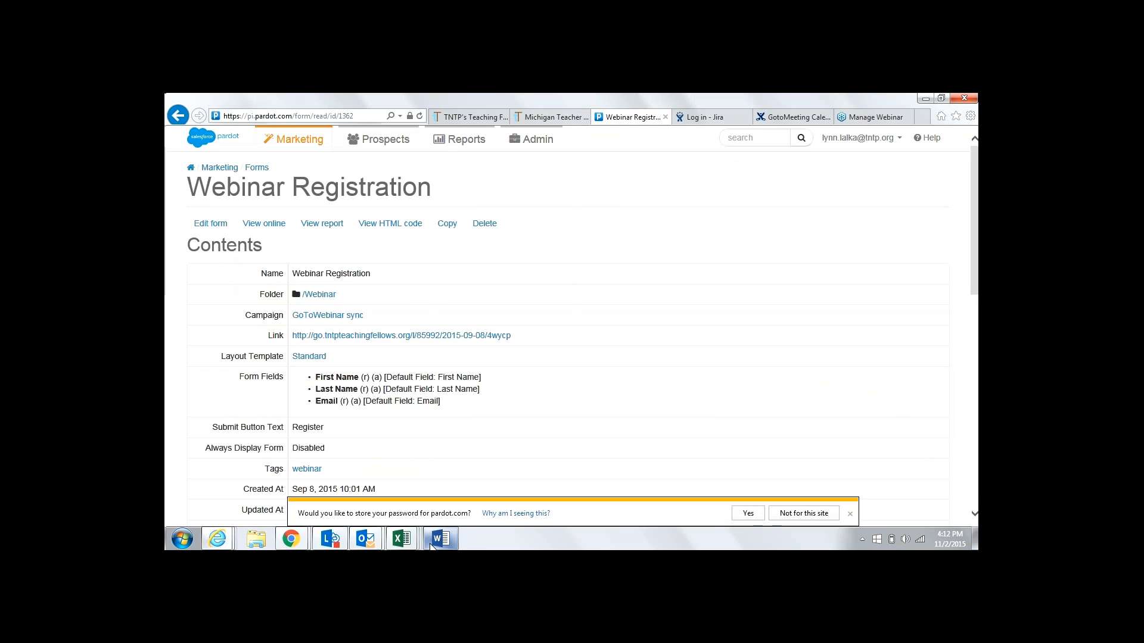
Consult the Word instructions, then close them to review the form's detail page
click(440, 539)
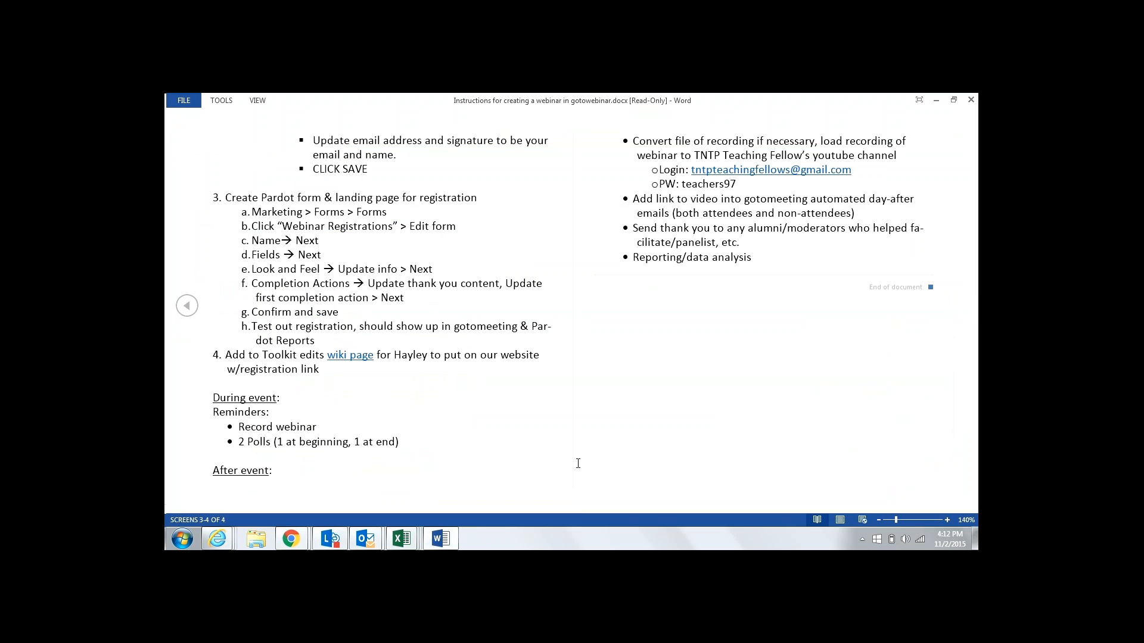
click(935, 101)
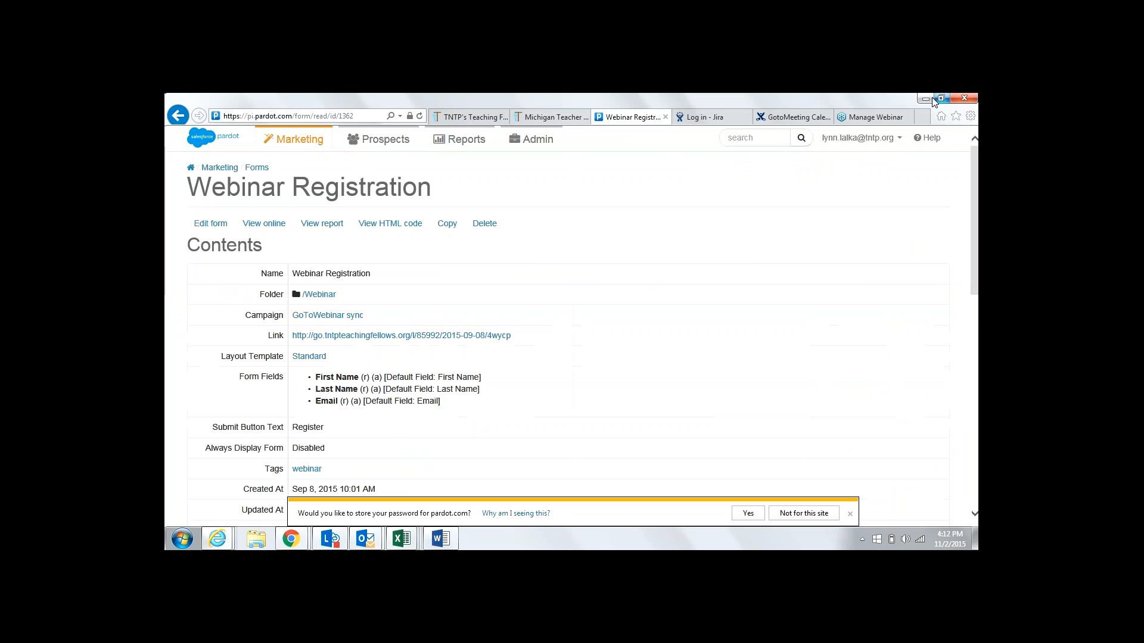
mouse_move(975, 256)
mouse_down()
mouse_move(976, 381)
mouse_move(977, 239)
mouse_move(977, 257)
mouse_up()
scroll(520, 360, up, 1)
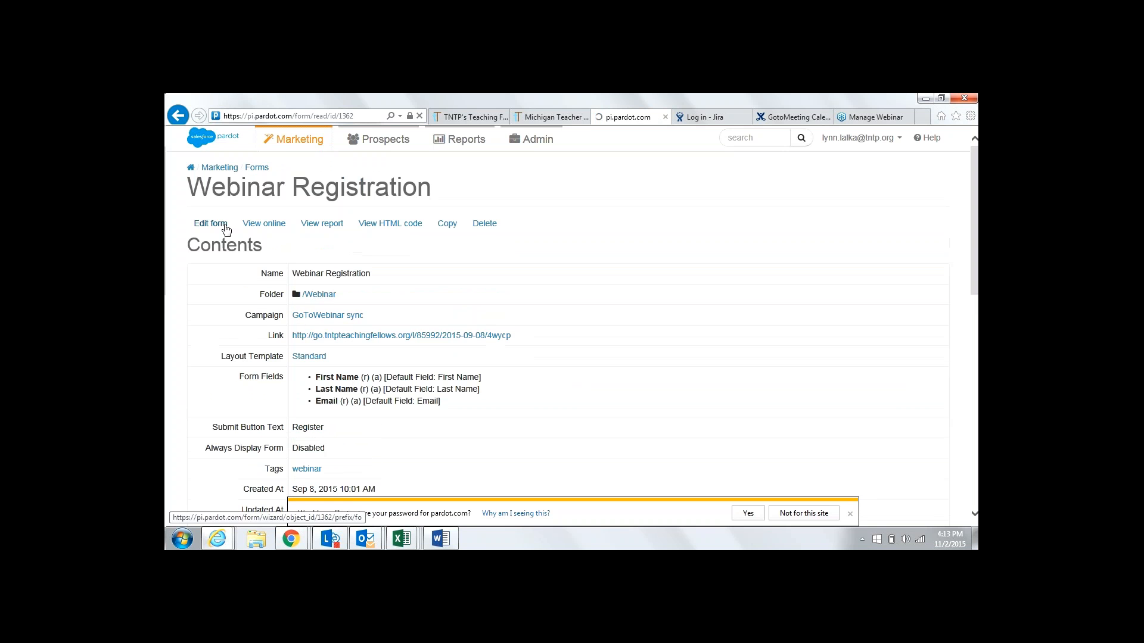
Edit the Webinar Registration form and advance the wizard past the name and fields steps
click(224, 228)
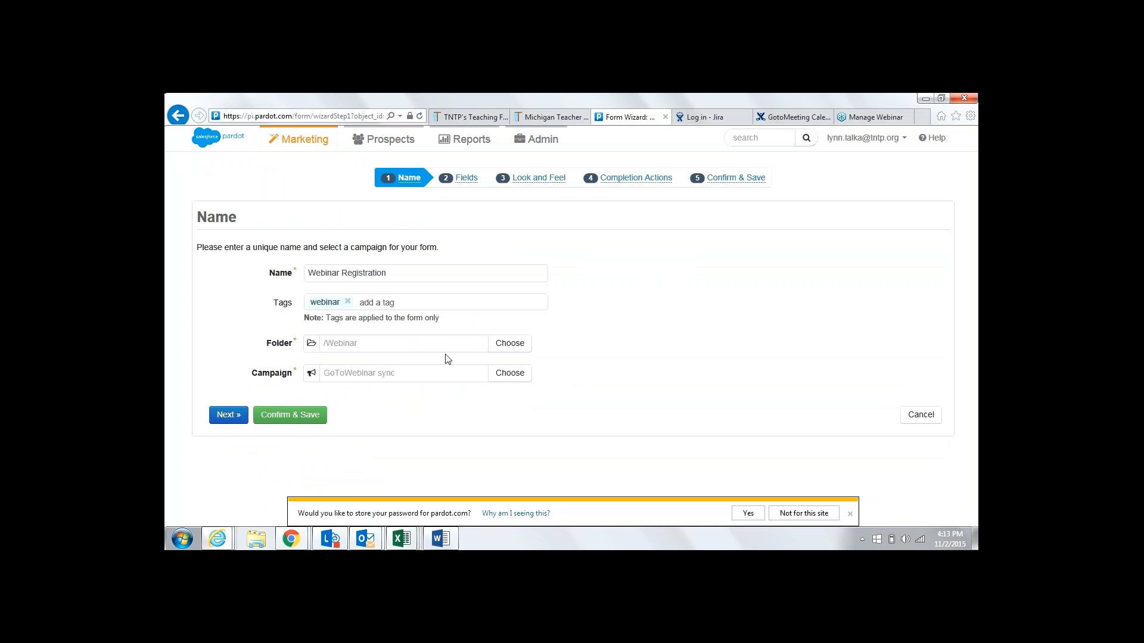
click(225, 419)
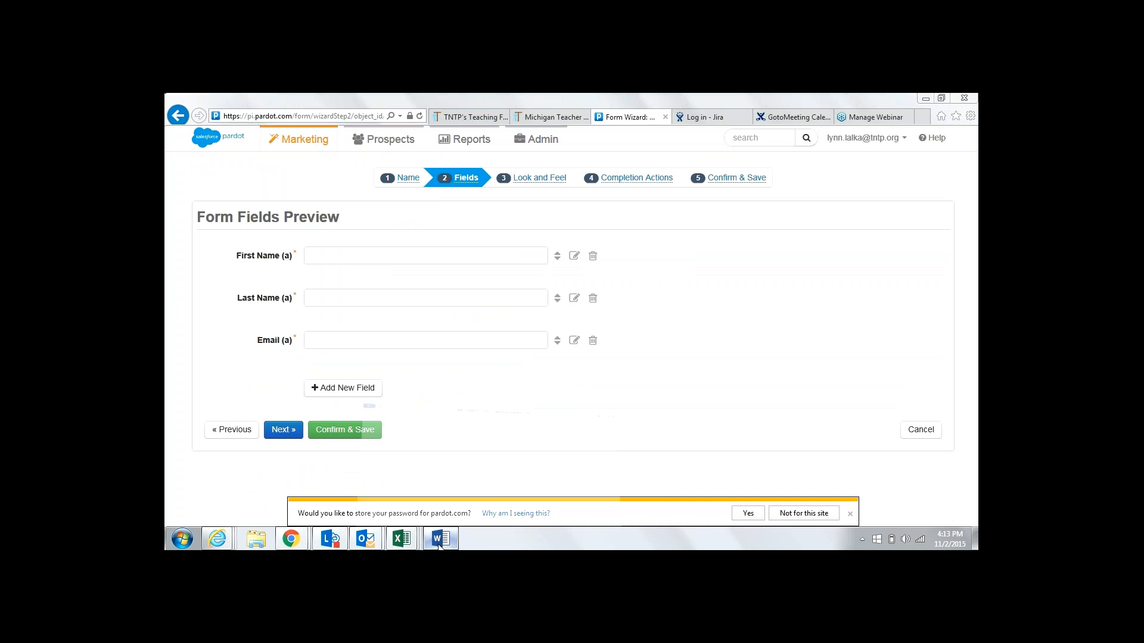
click(439, 539)
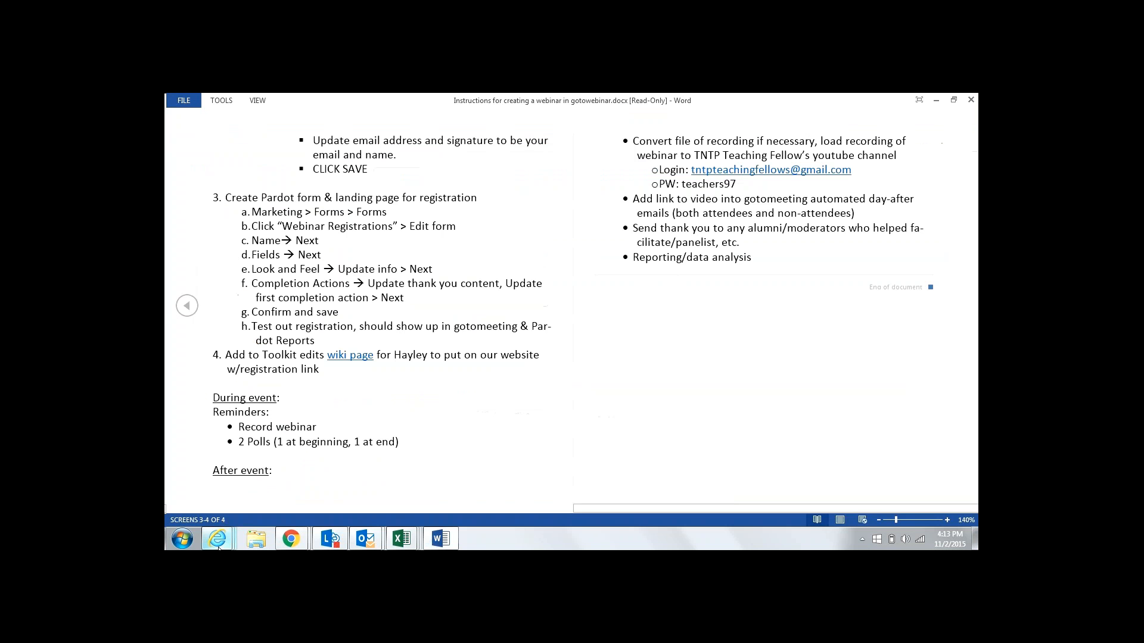
mouse_move(218, 546)
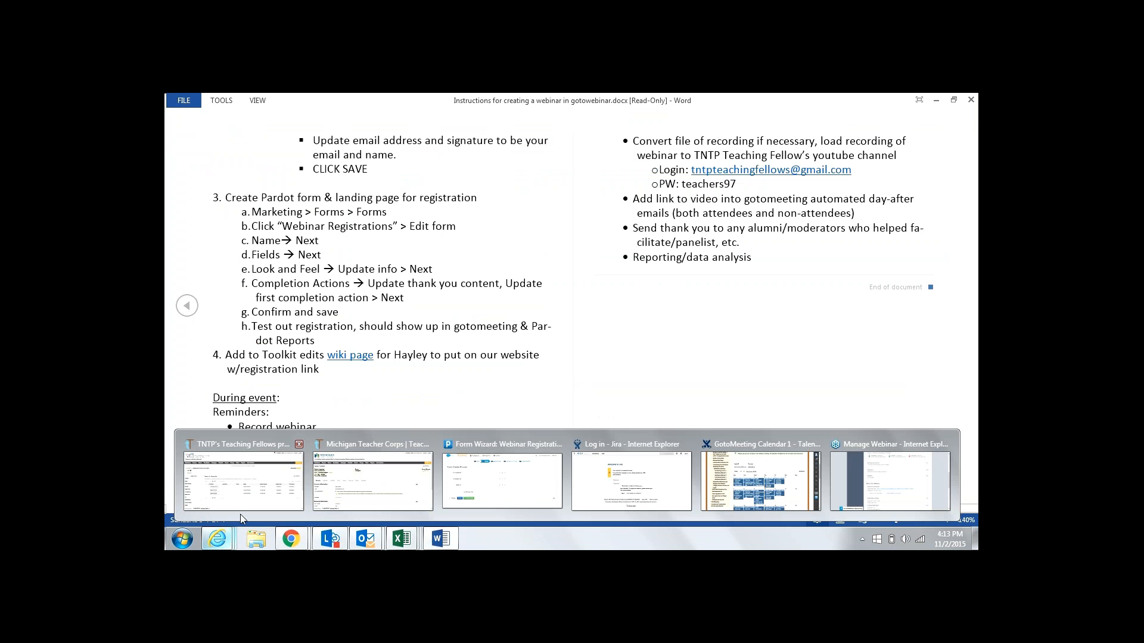
click(513, 479)
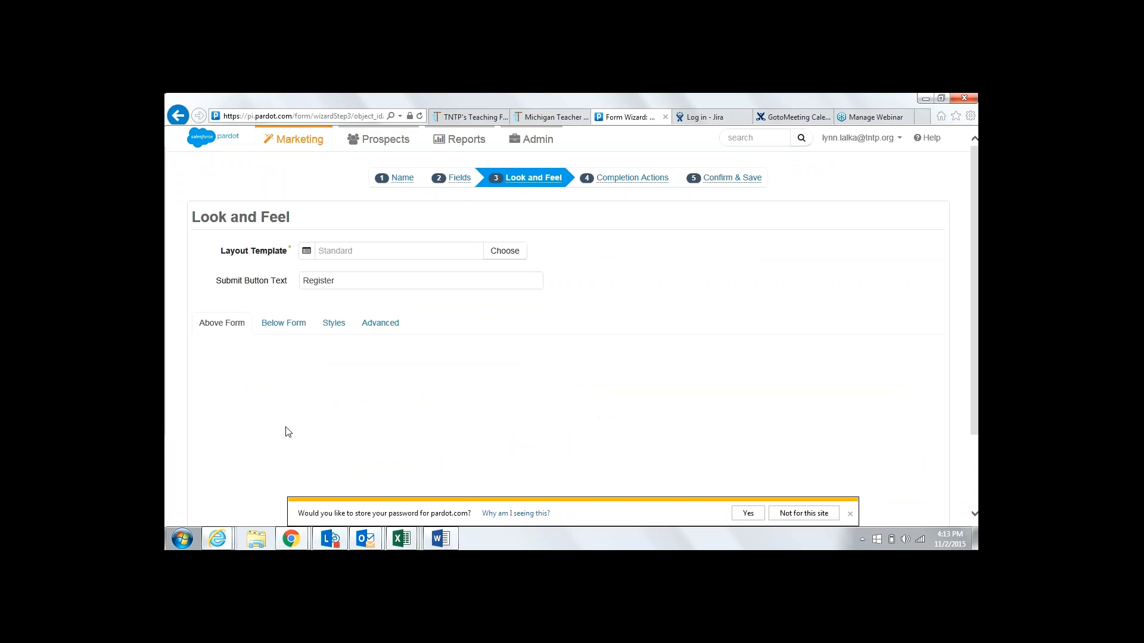
Consult the instructions again and return to the wizard's Look and Feel step
click(442, 539)
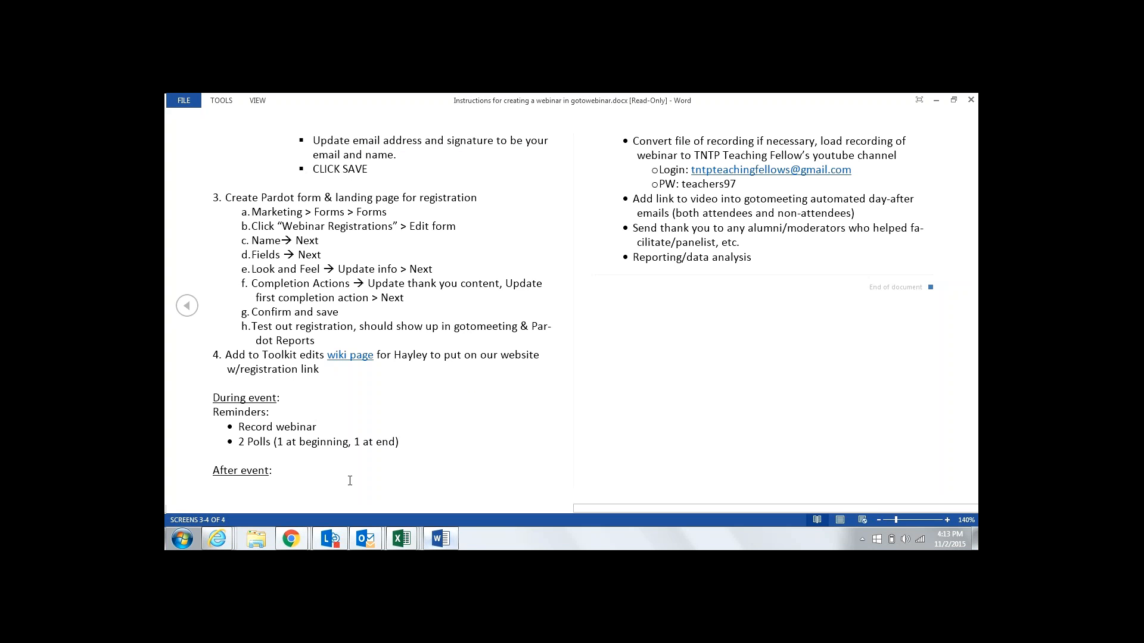
click(227, 542)
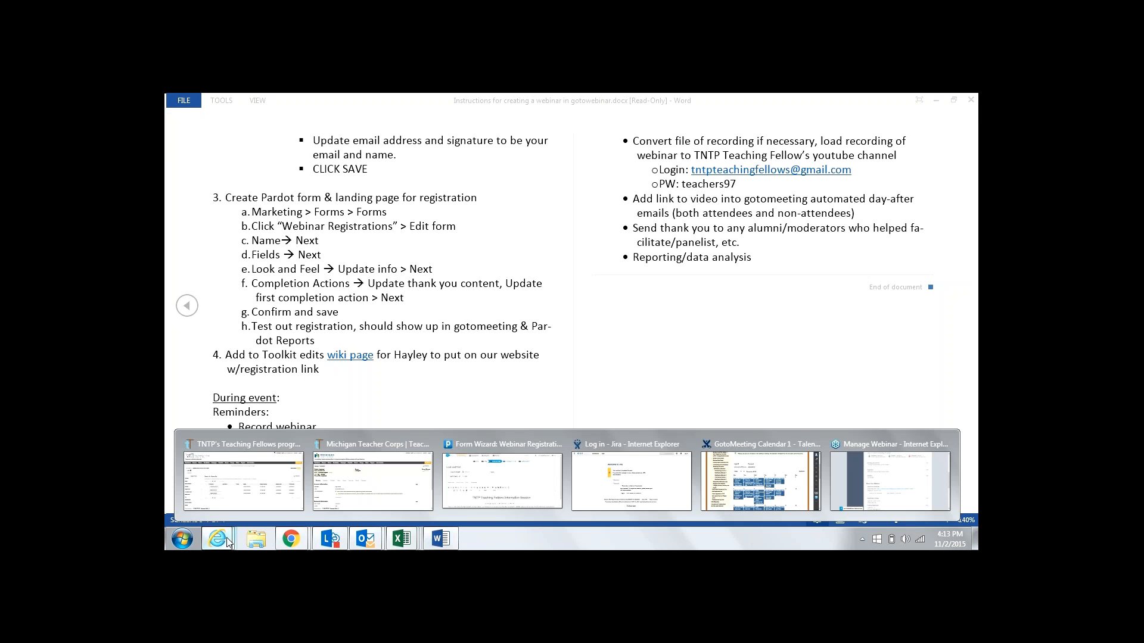
click(502, 480)
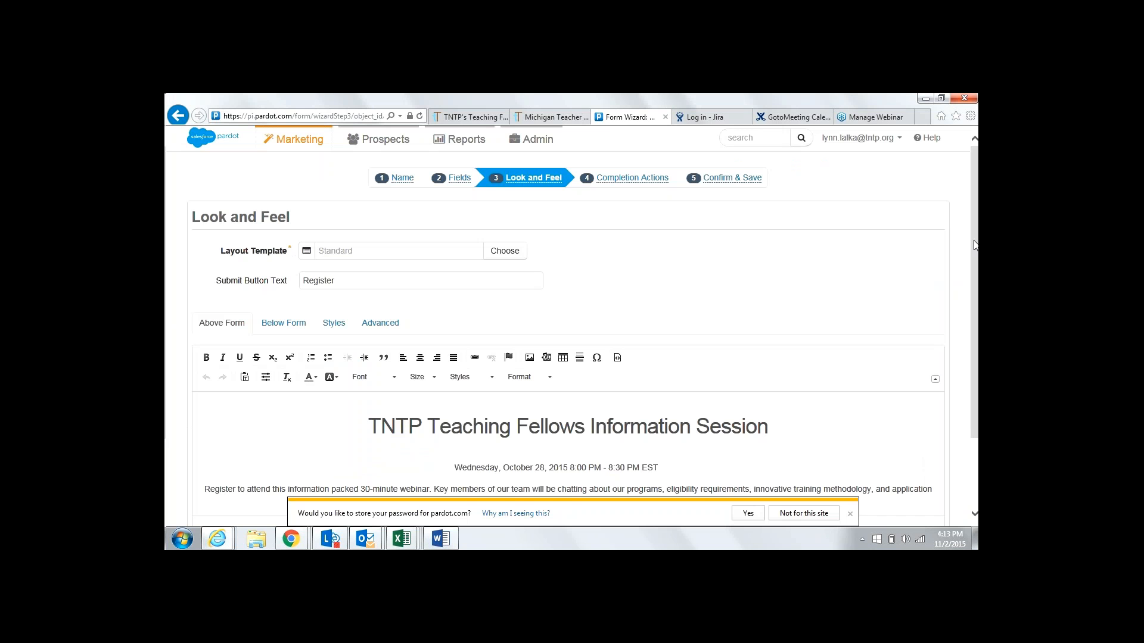
Change the intro date line from Wednesday, October 28 to Monday, December 7
scroll(975, 244, down, 1)
scroll(975, 298, down, 3)
click(565, 375)
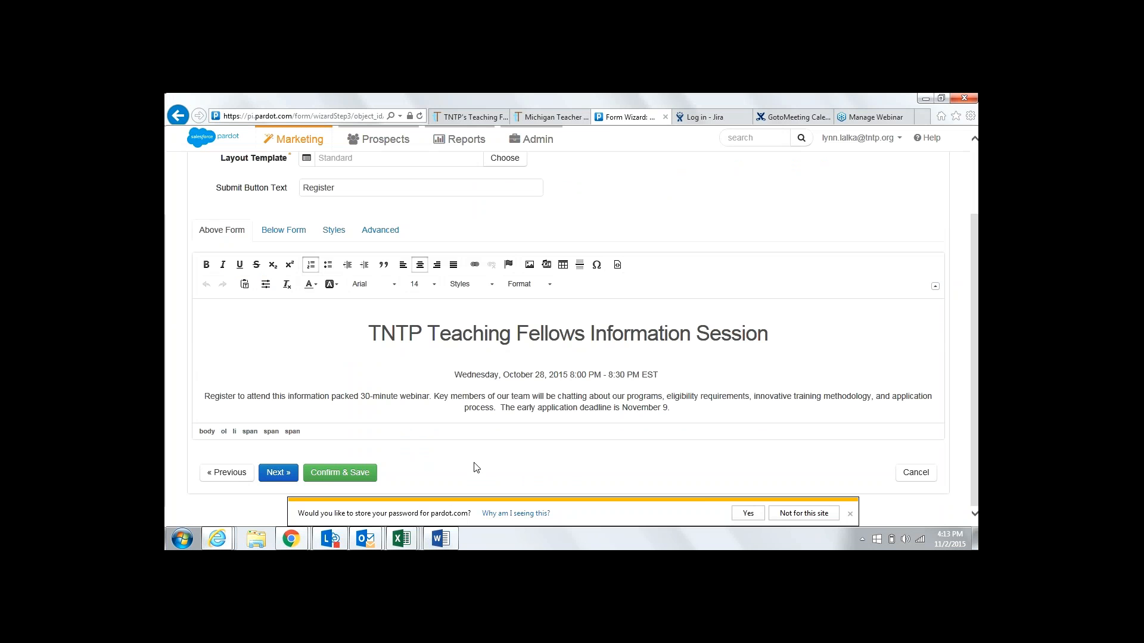
click(947, 542)
click(874, 369)
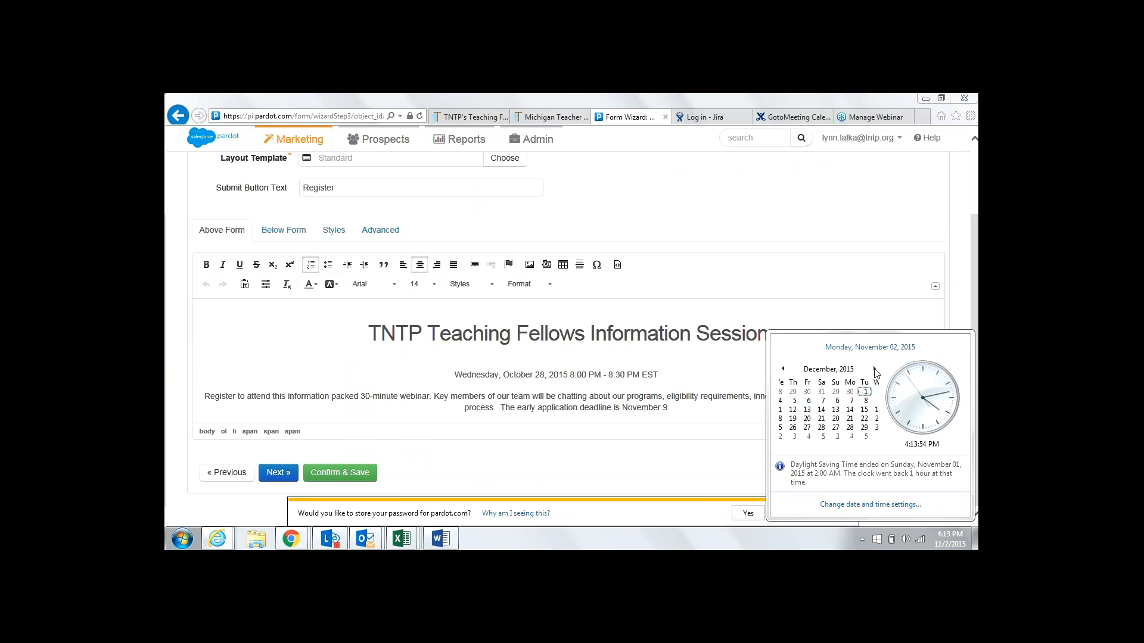
click(488, 379)
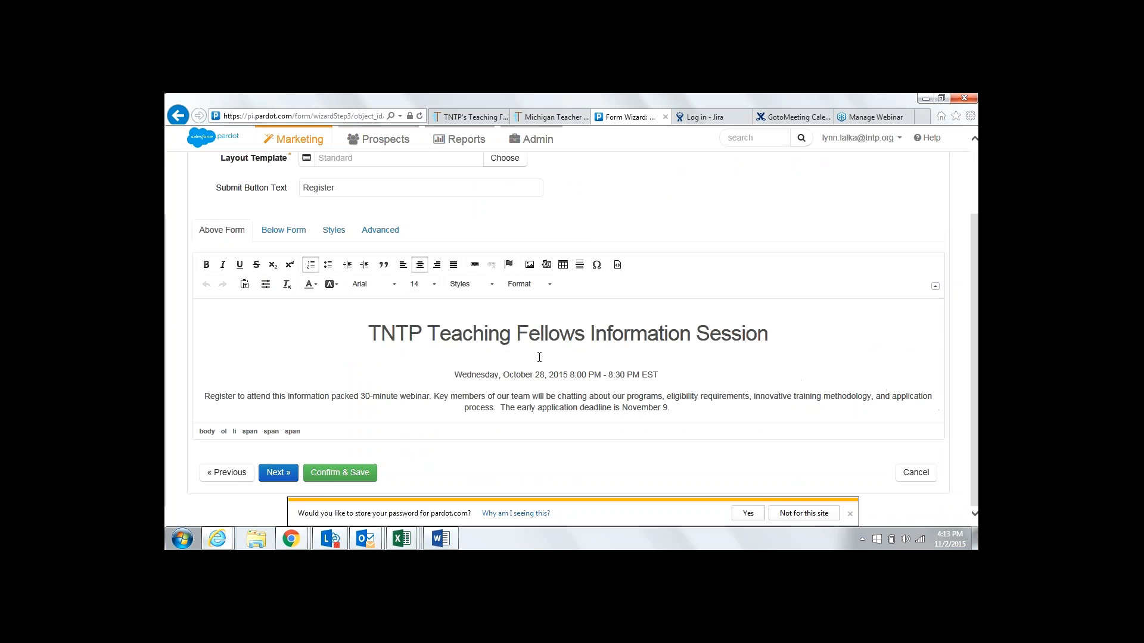
key(BackSpace)
key(BackSpace)
key(BackSpace)
key(BackSpace)
key(BackSpace)
key(BackSpace)
key(BackSpace)
key(BackSpace)
key(BackSpace)
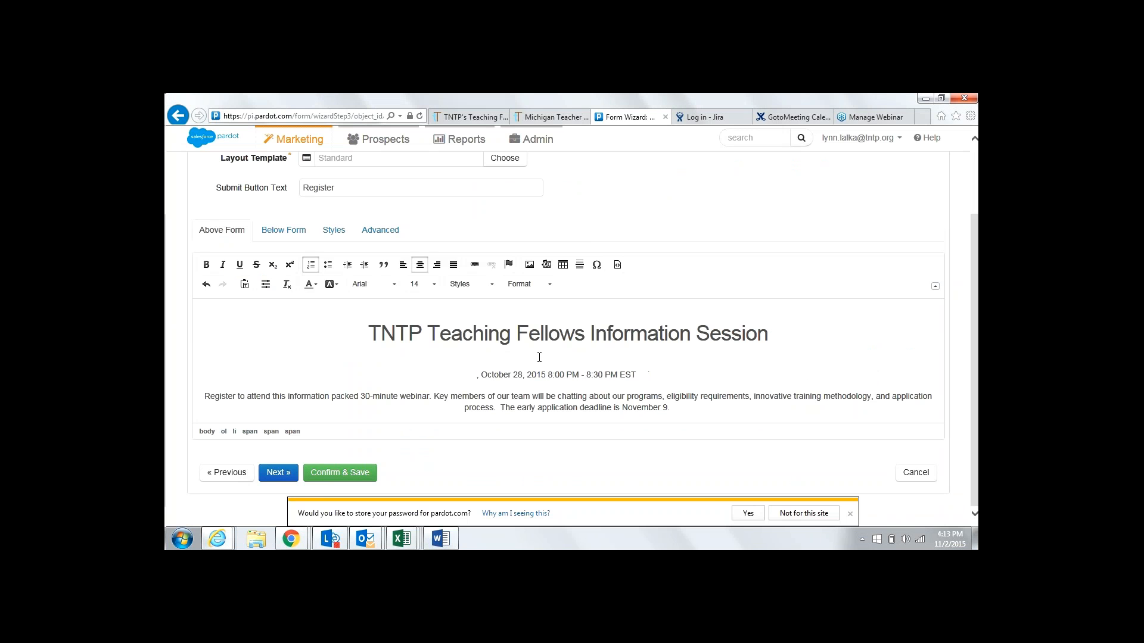
text(Monday)
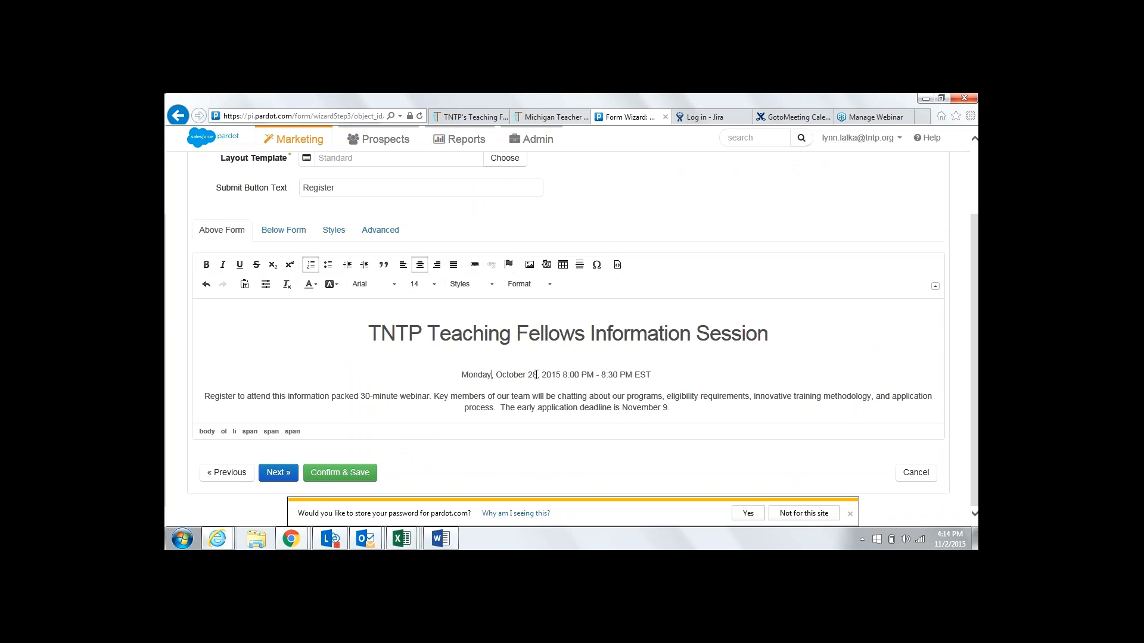
drag(538, 374, 512, 372)
text(December )
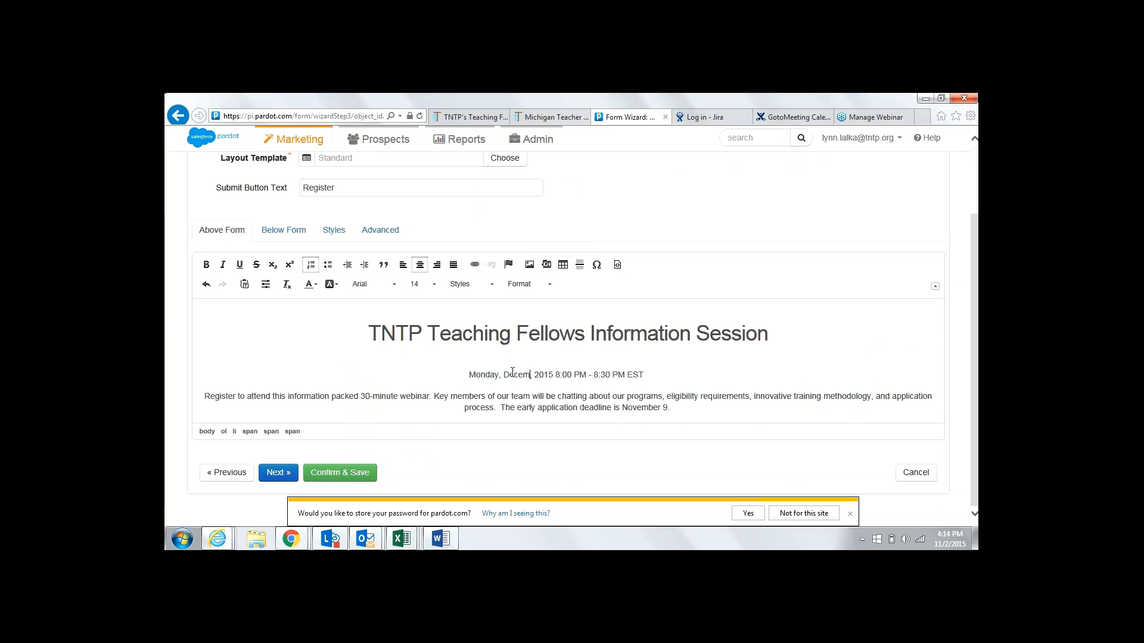
text(7)
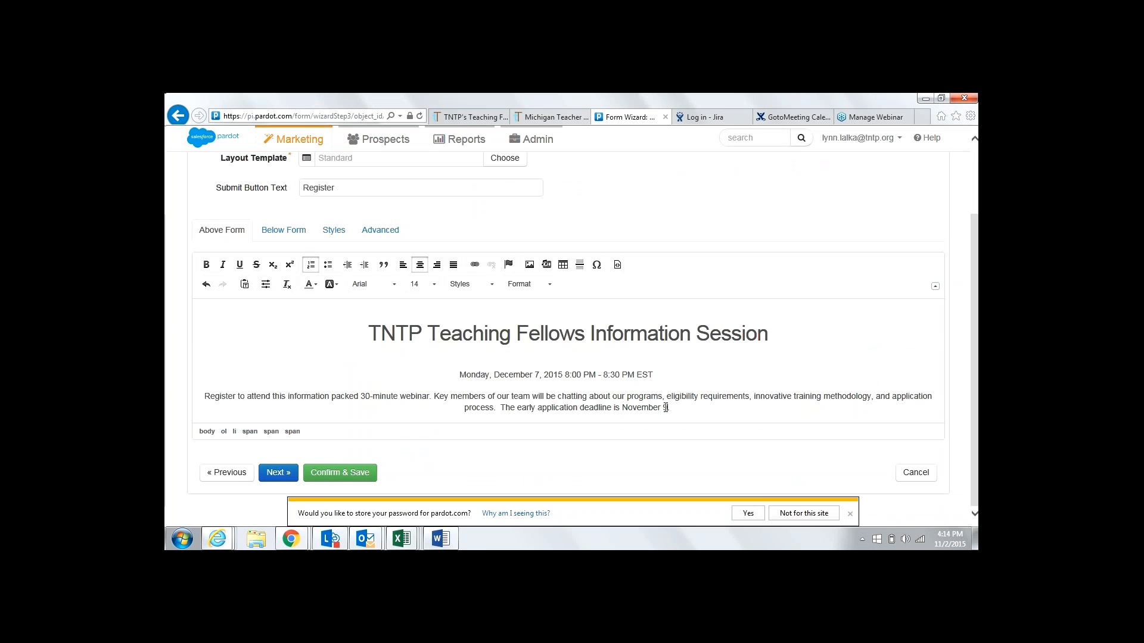
Replace the deadline sentence with 'next application deadline is December 14th.'
drag(668, 408, 518, 409)
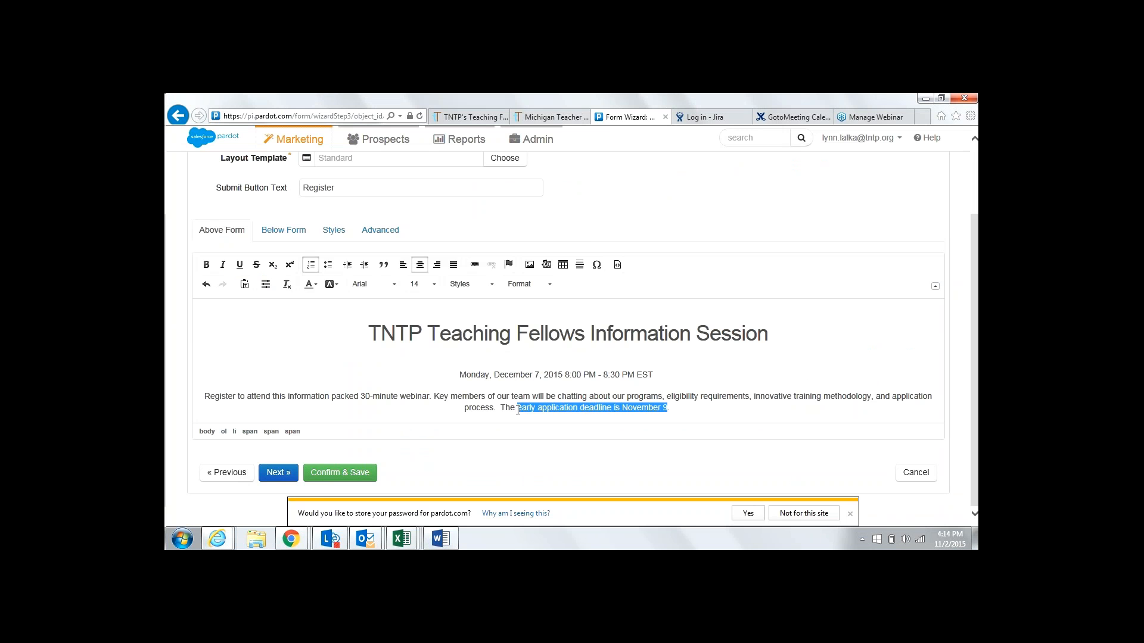
text(next a)
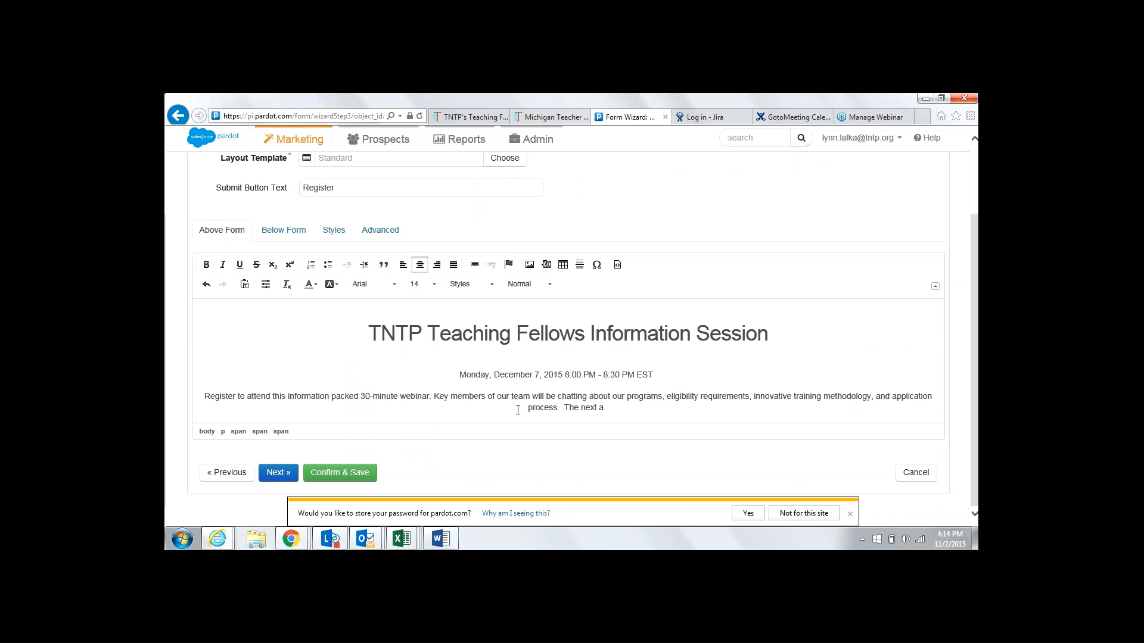
text(pplication deadline is December 14)
key(BackSpace)
text(th)
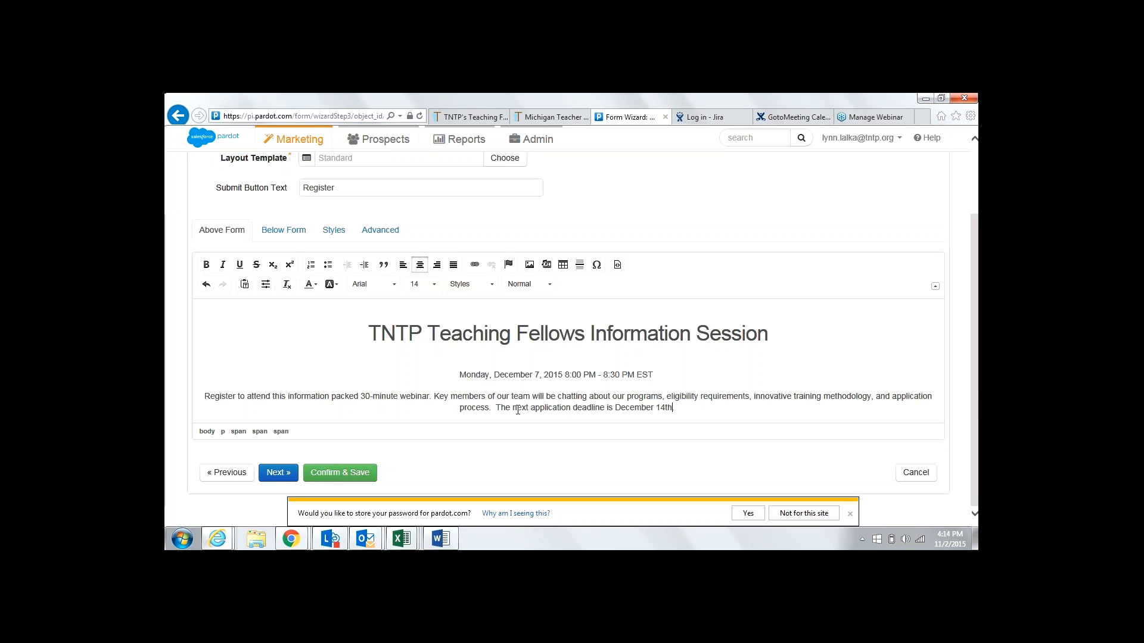
text(.)
Advance to the Completion Actions step and consult the Word instructions
click(274, 474)
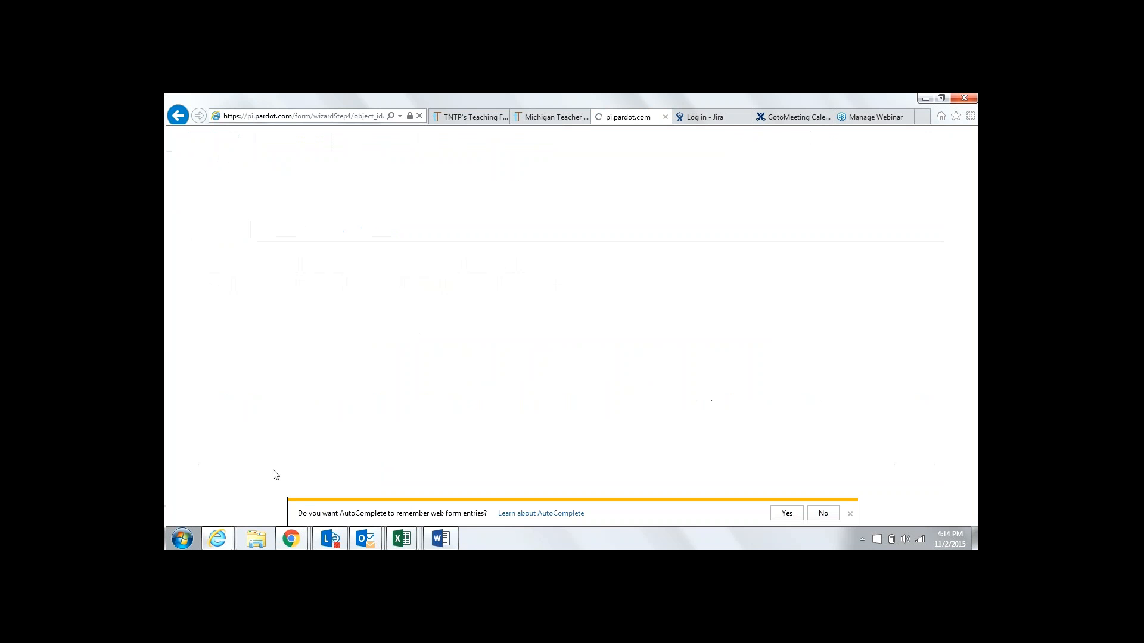
click(441, 539)
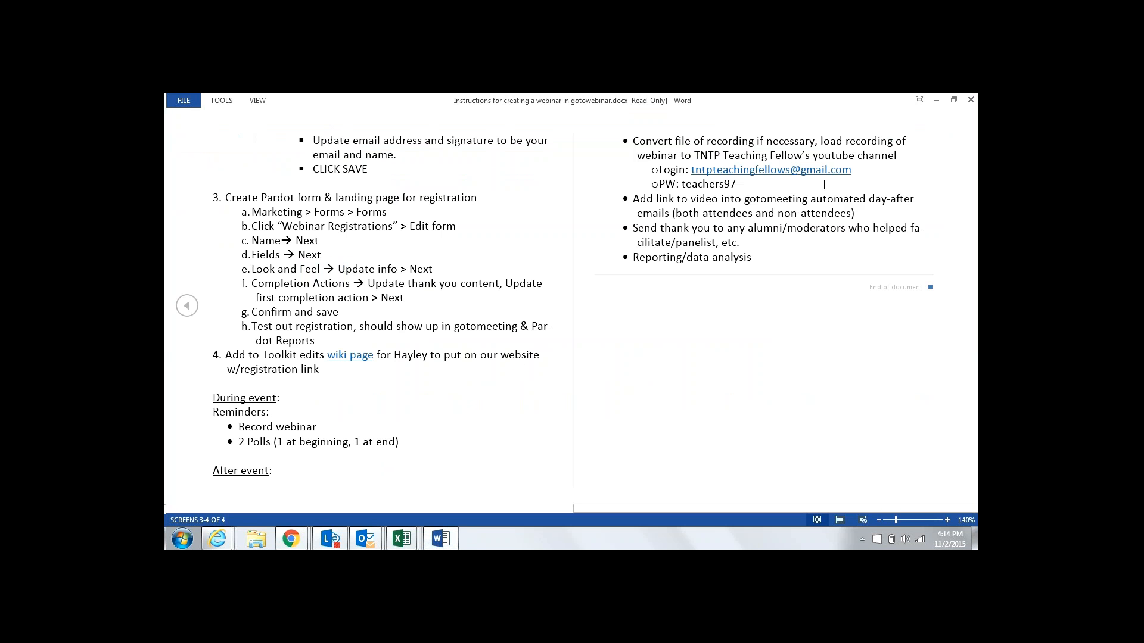
click(934, 102)
Change the thank-you message's date to December 7th, then bring back the Word instructions
click(555, 349)
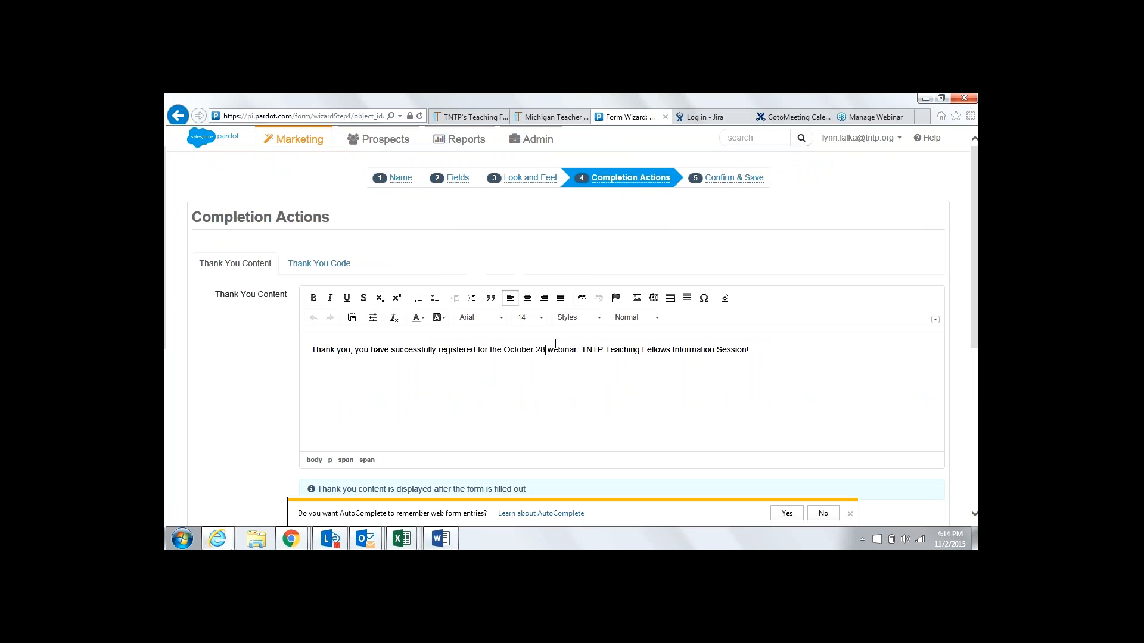
key(BackSpace)
key(BackSpace)
key(BackSpace)
key(BackSpace)
key(BackSpace)
key(BackSpace)
key(BackSpace)
key(BackSpace)
key(BackSpace)
key(BackSpace)
text(December)
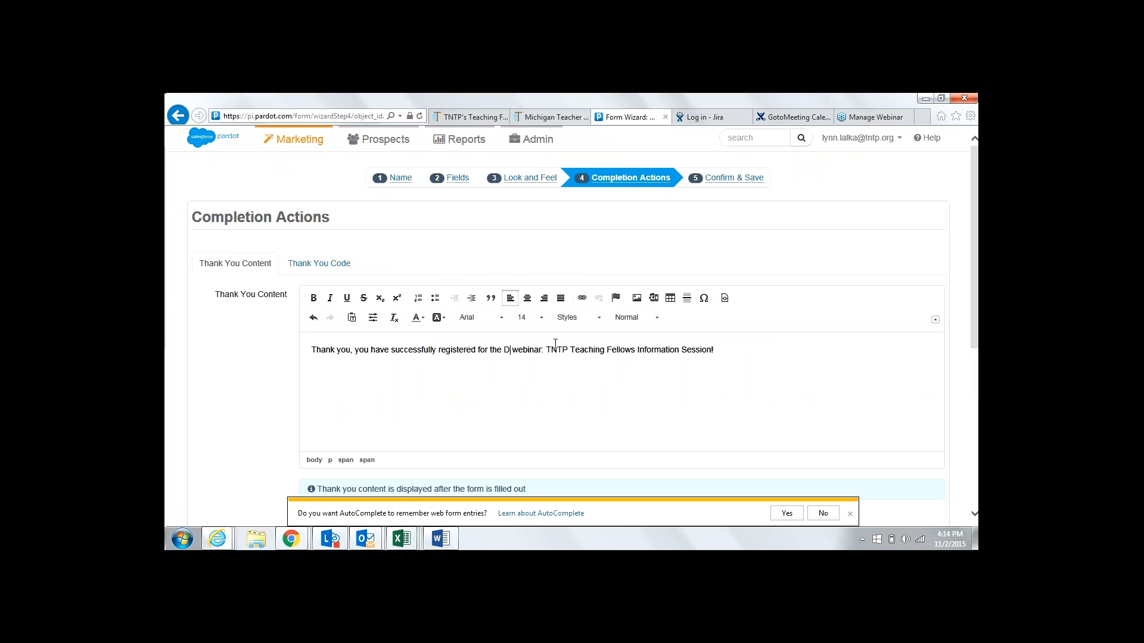
text( 7th)
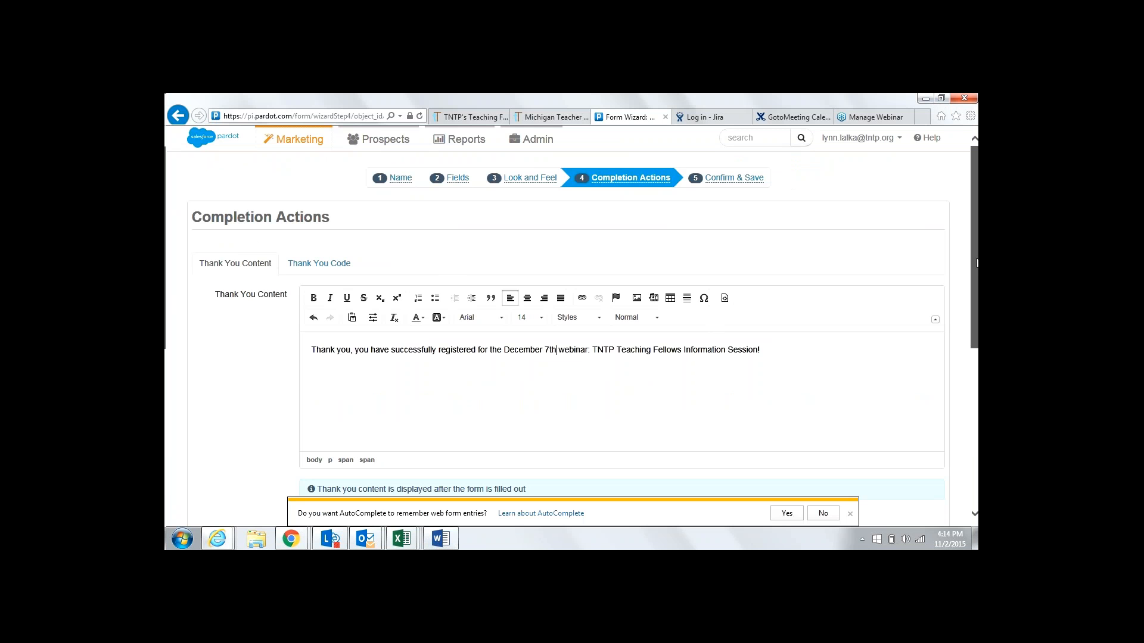
drag(977, 262, 977, 411)
click(441, 539)
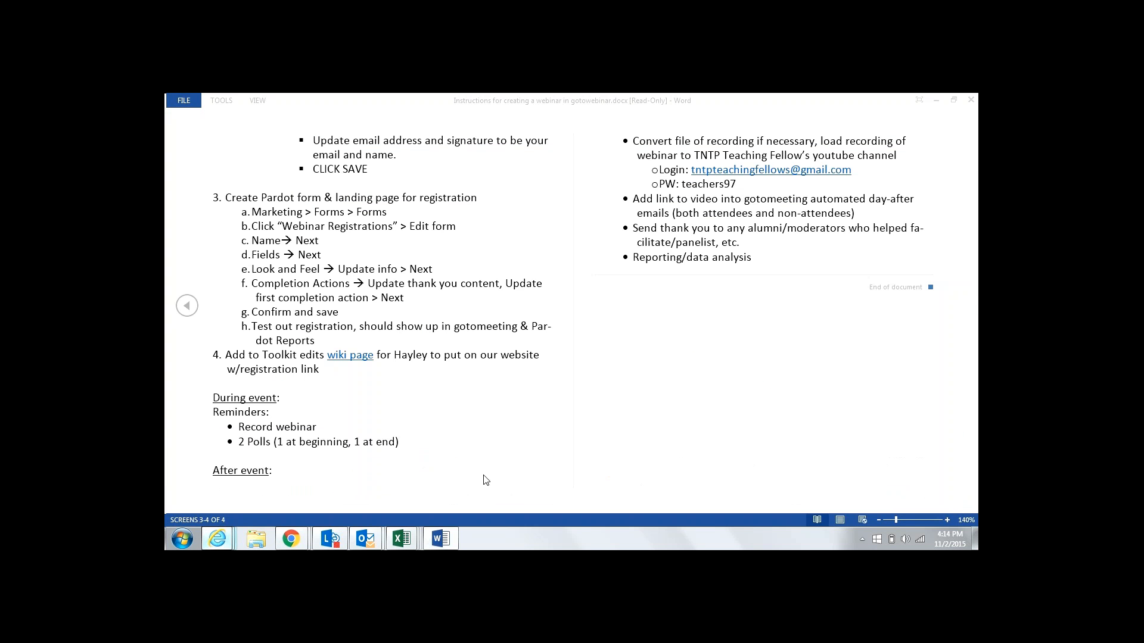
Set the Register for webinar completion action to the December 7 Information Session and continue to Confirm & Save
key(alt+Tab)
scroll(883, 396, up, 1)
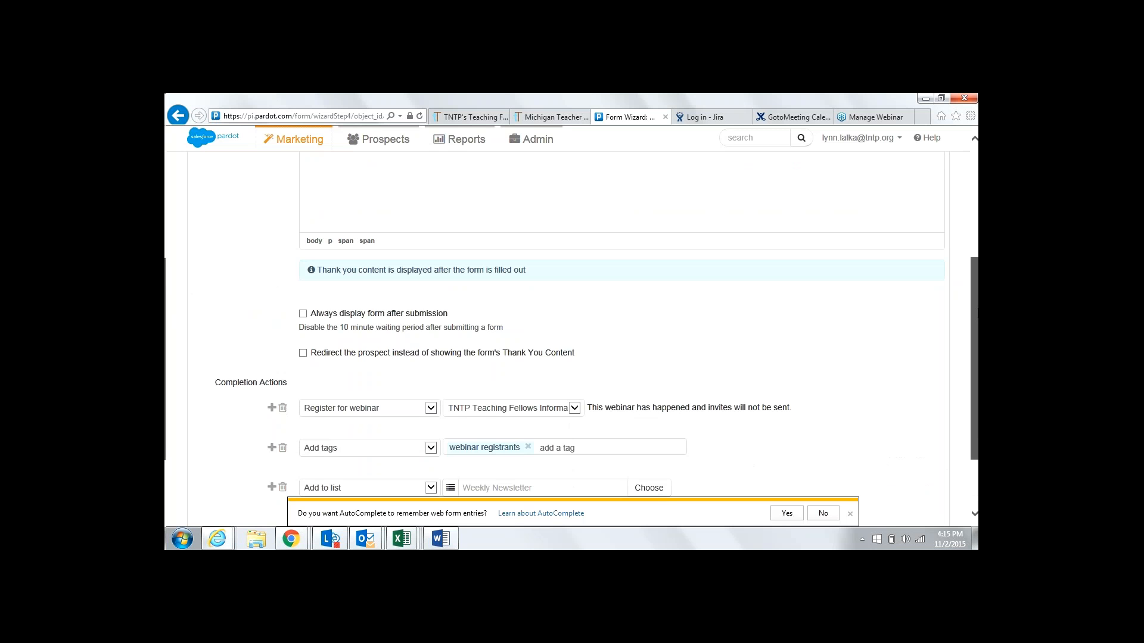
drag(977, 311, 975, 359)
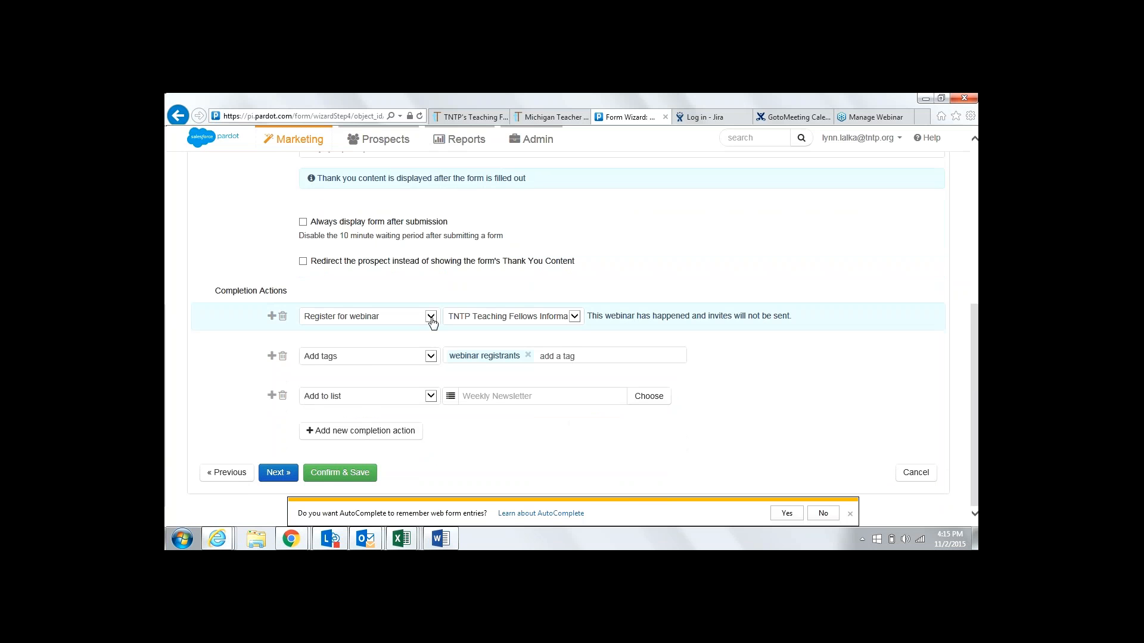
scroll(432, 322, up, 2)
click(574, 408)
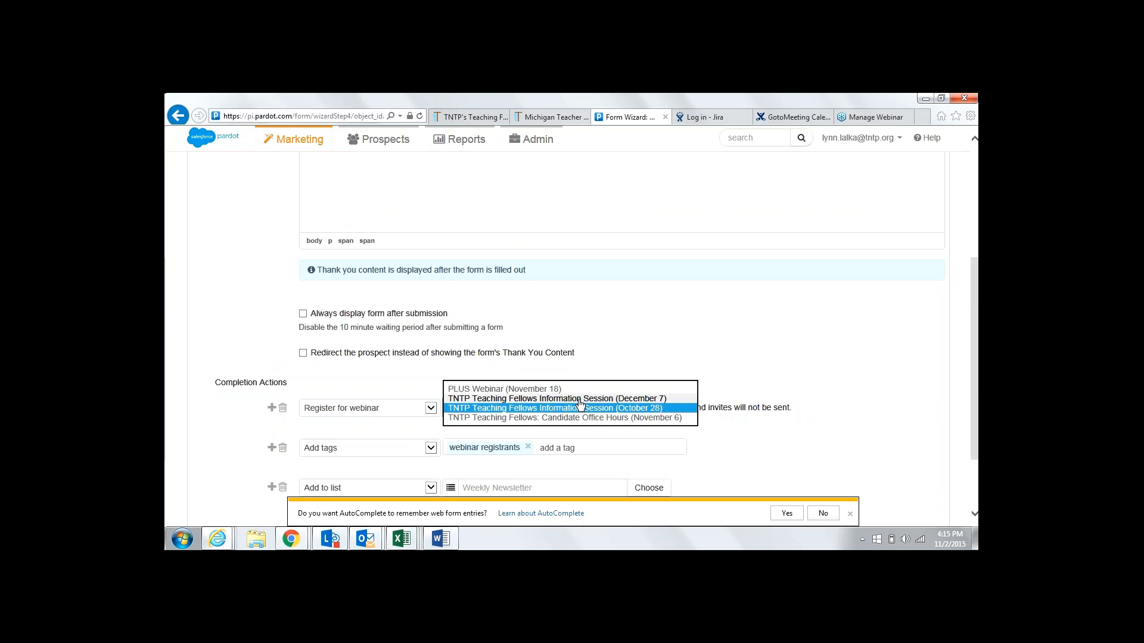
click(579, 406)
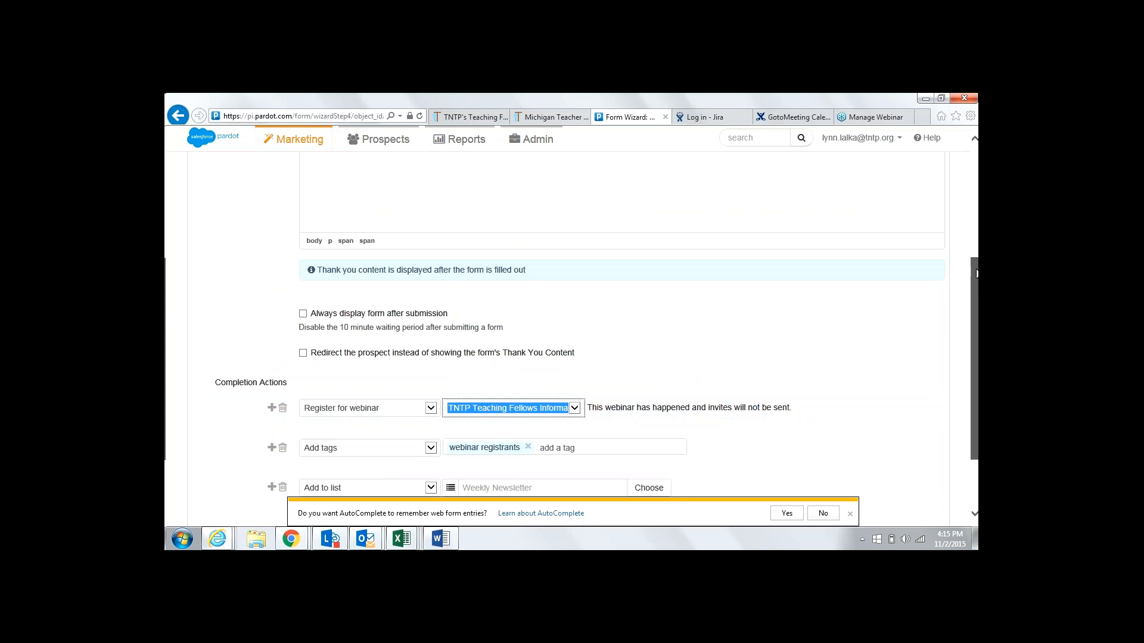
drag(976, 273, 976, 346)
click(574, 320)
click(575, 321)
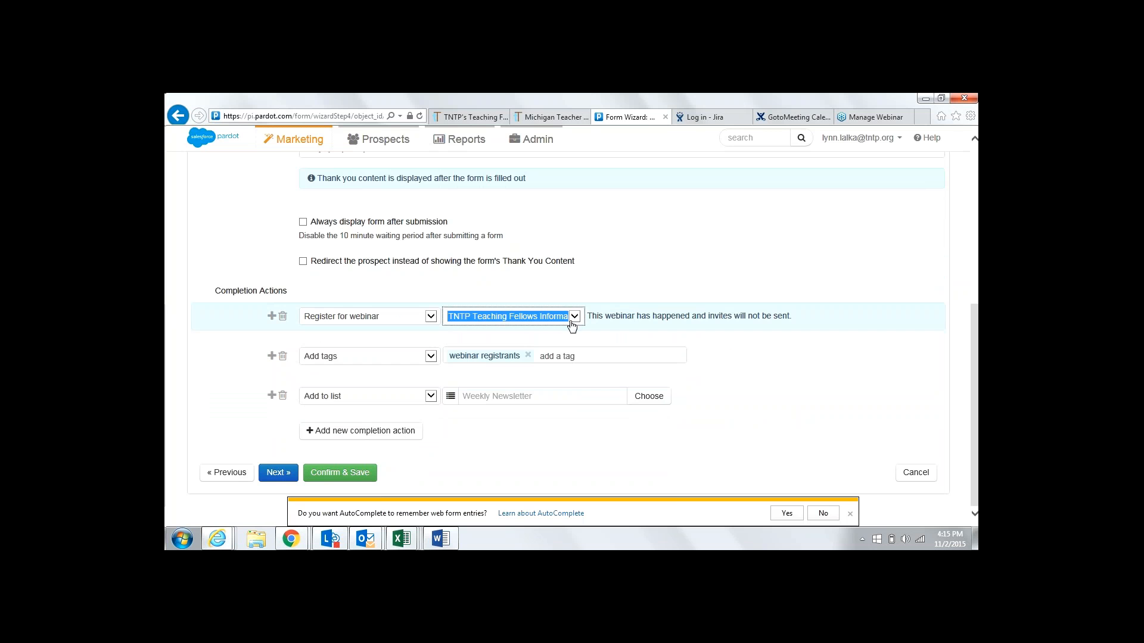
click(287, 475)
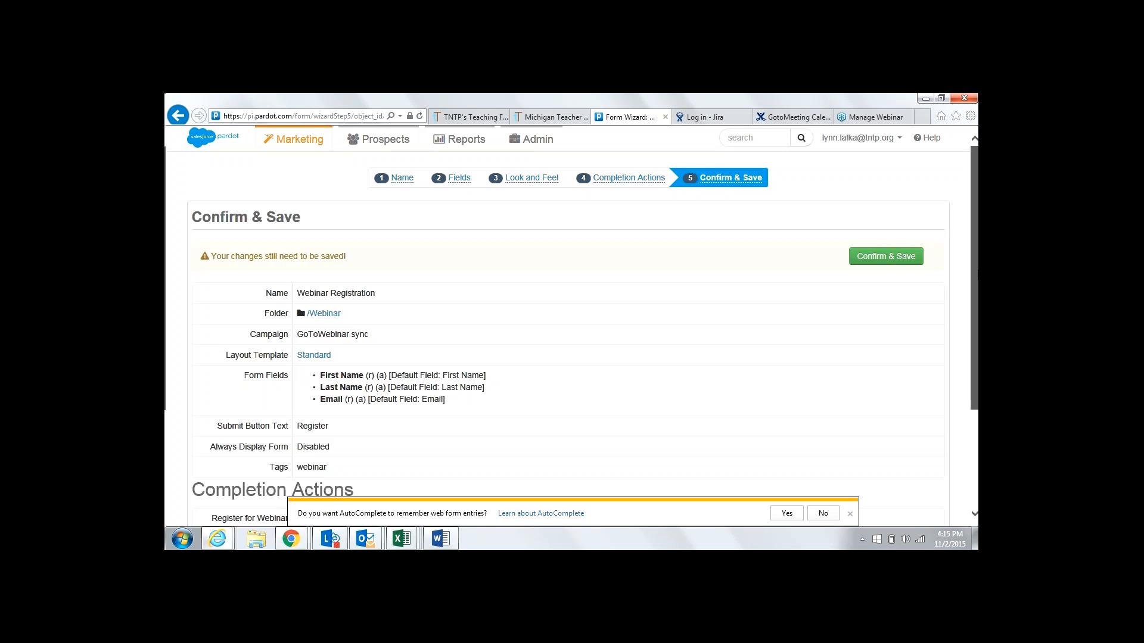
Confirm and save the Webinar Registration form, then bring the Word instructions back up
scroll(583, 334, down, 1)
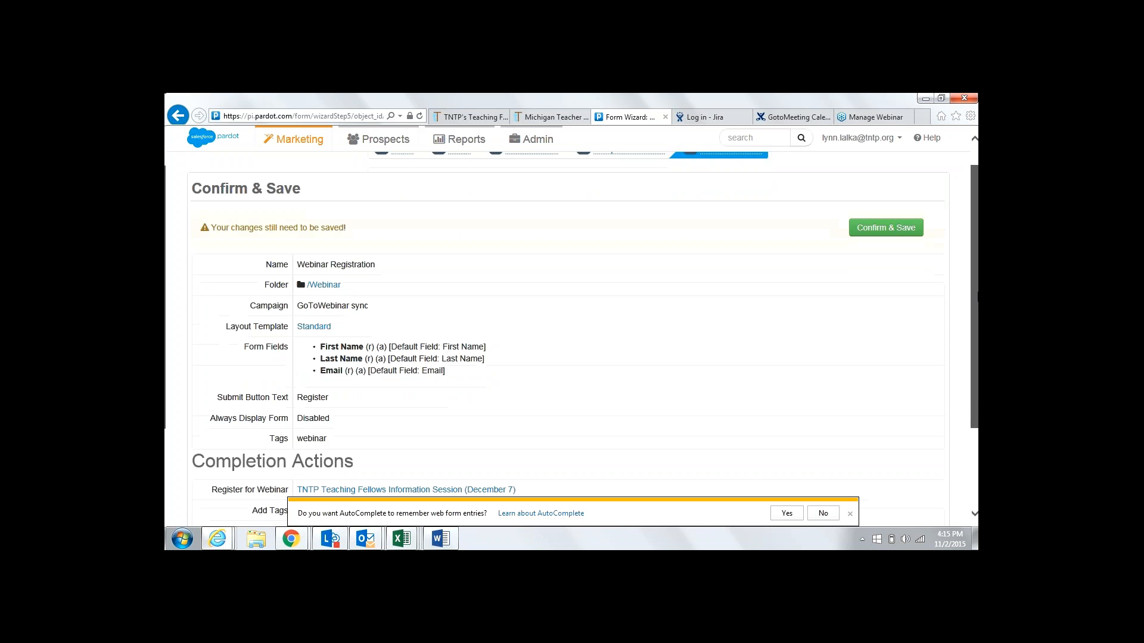
scroll(582, 334, down, 1)
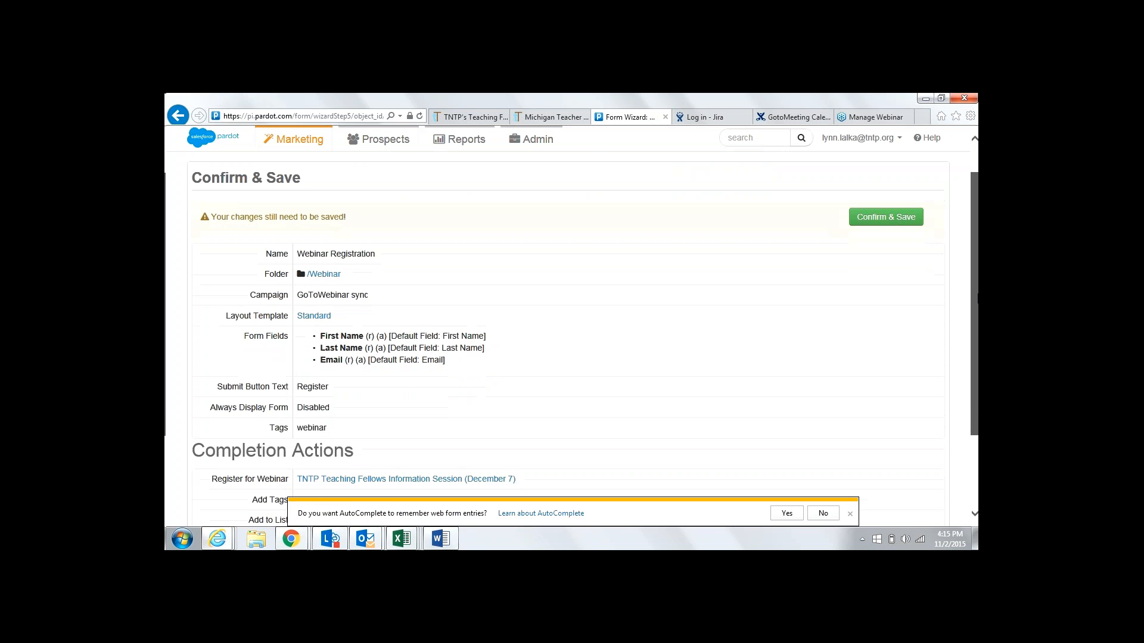
scroll(303, 470, down, 4)
click(303, 473)
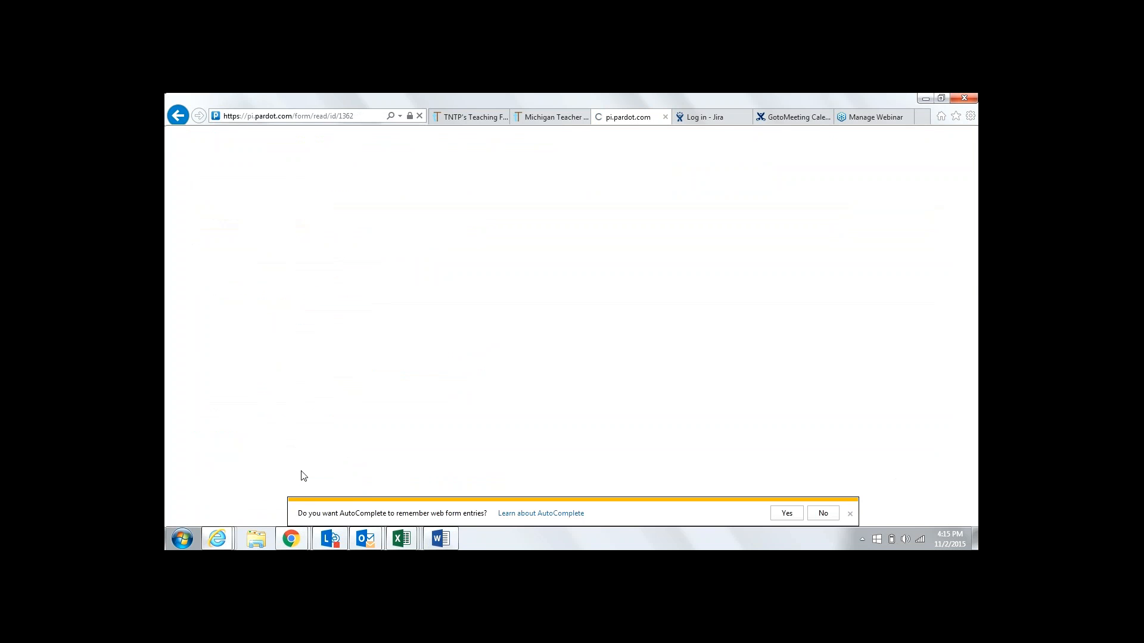
mouse_move(440, 539)
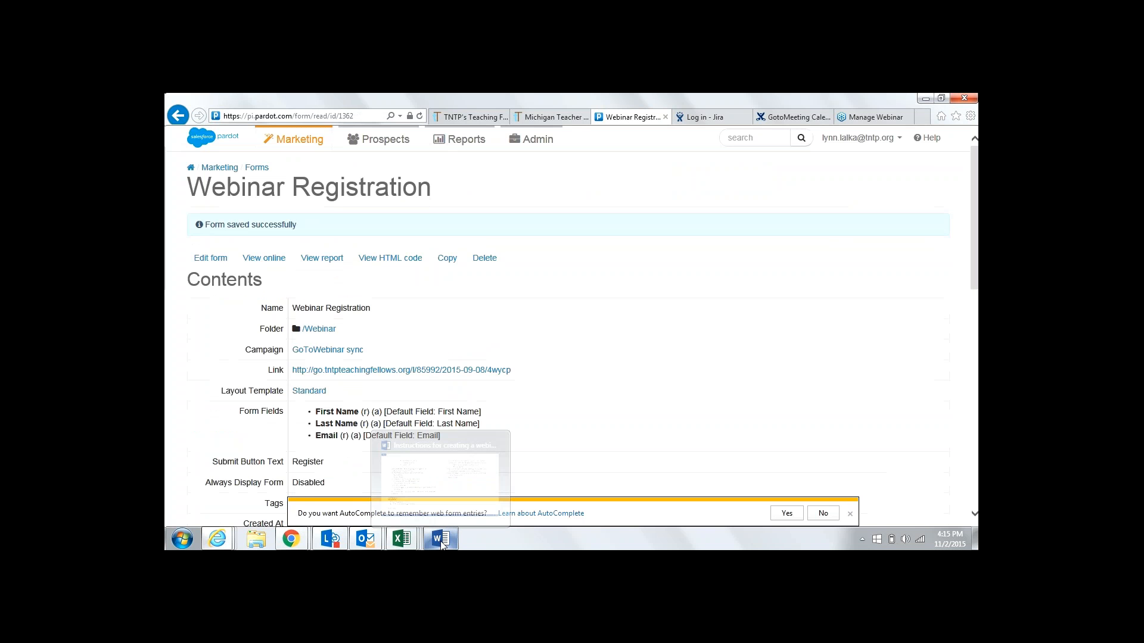
click(462, 471)
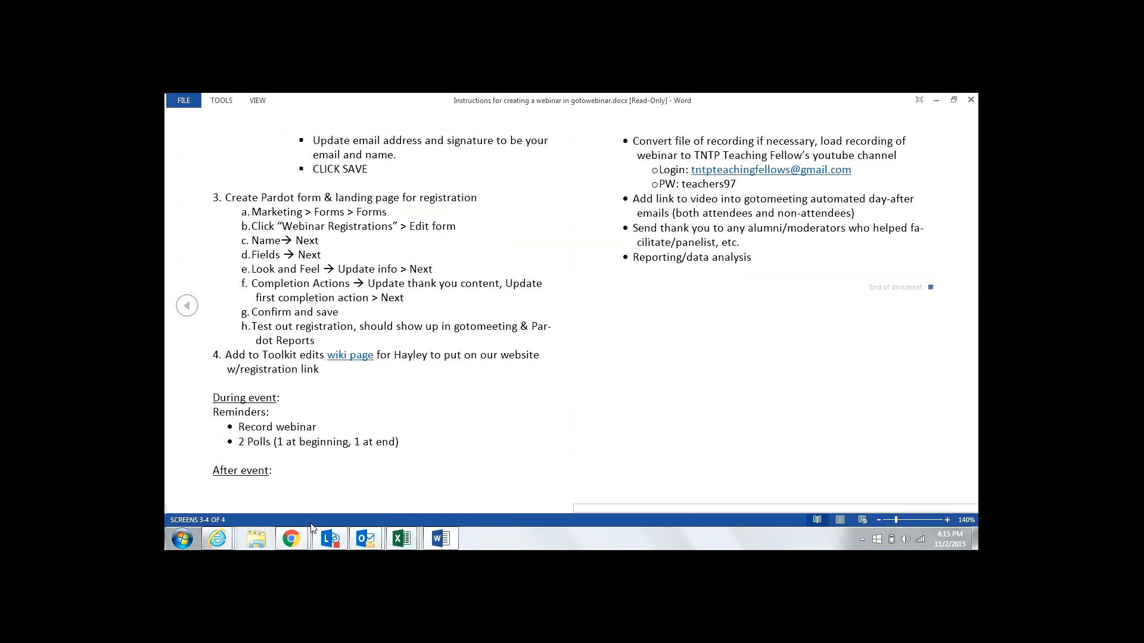
Back in Pardot, open Marketing > Landing Pages and dismiss the autocomplete bar
click(218, 539)
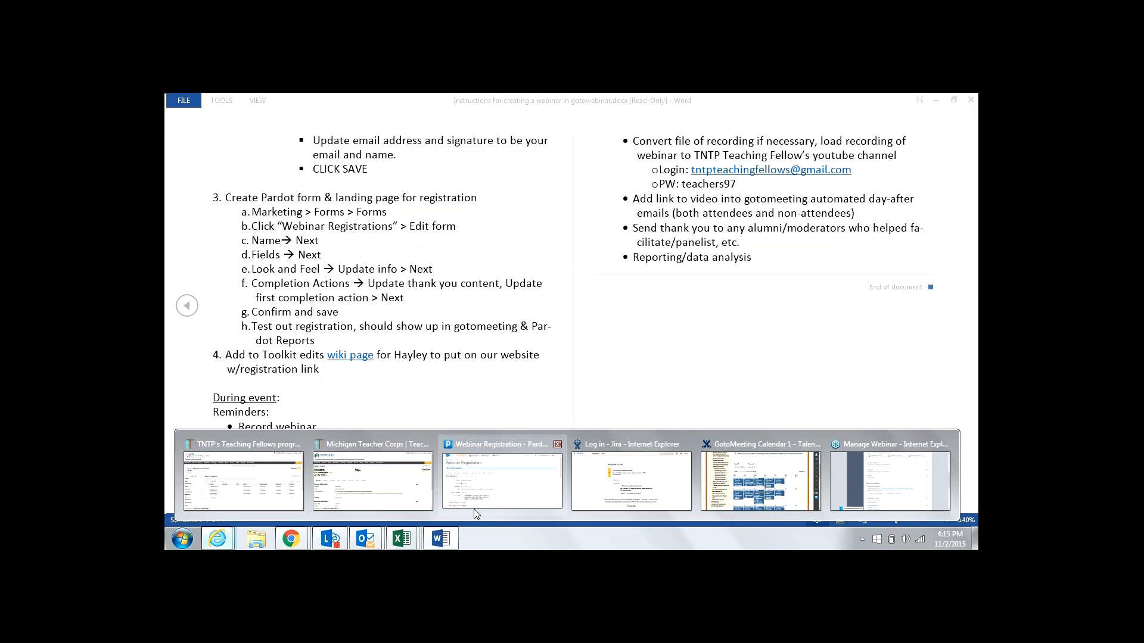
click(474, 509)
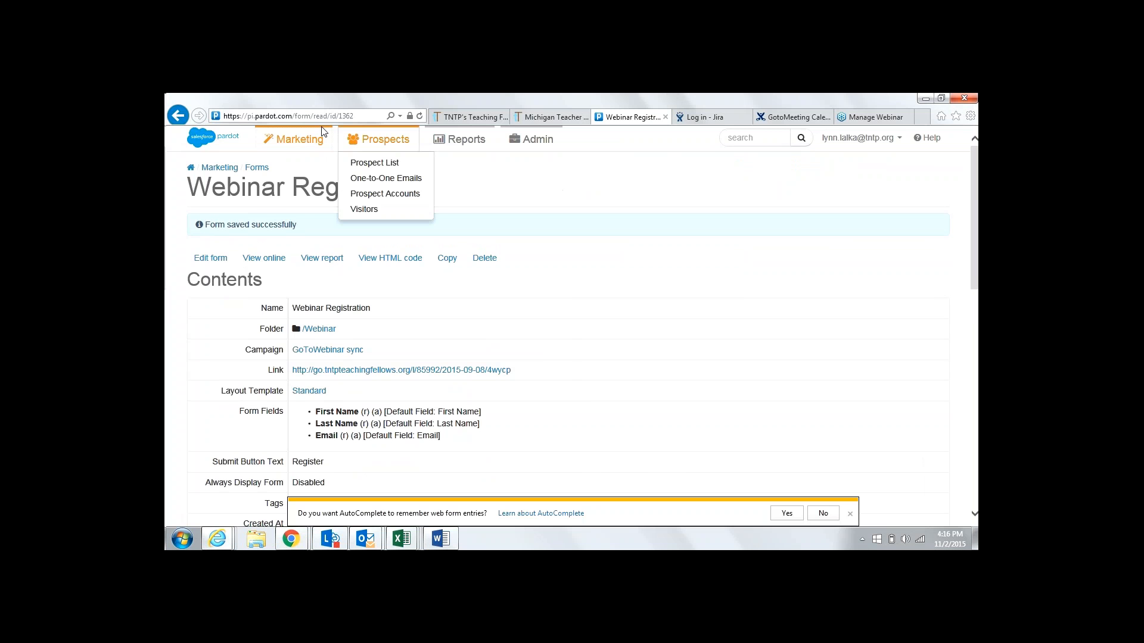
mouse_move(303, 136)
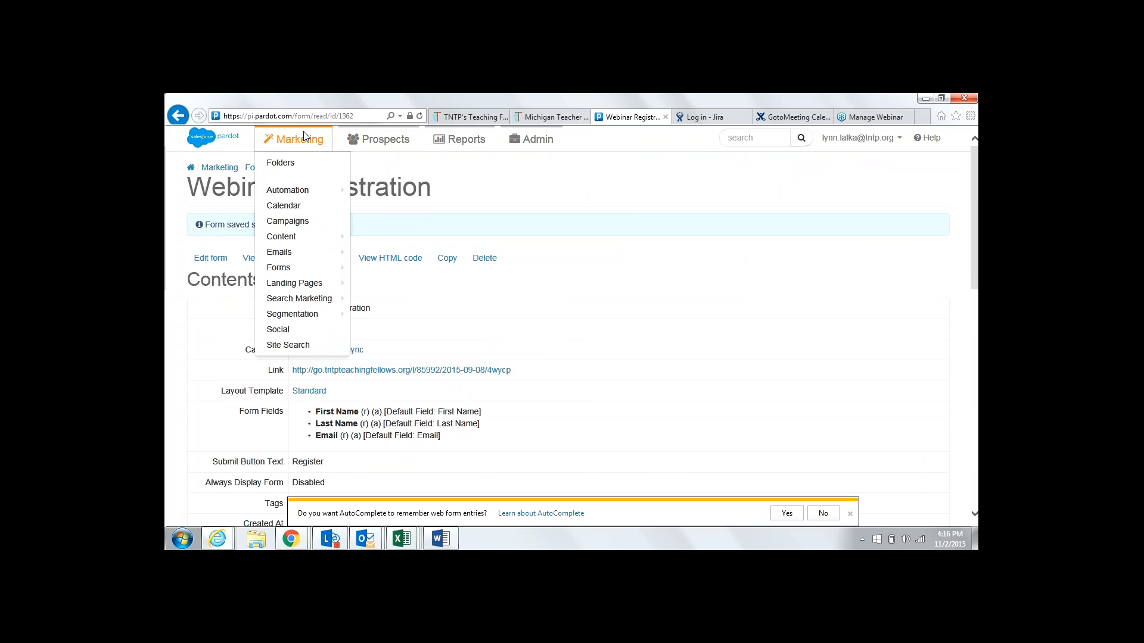
mouse_move(338, 289)
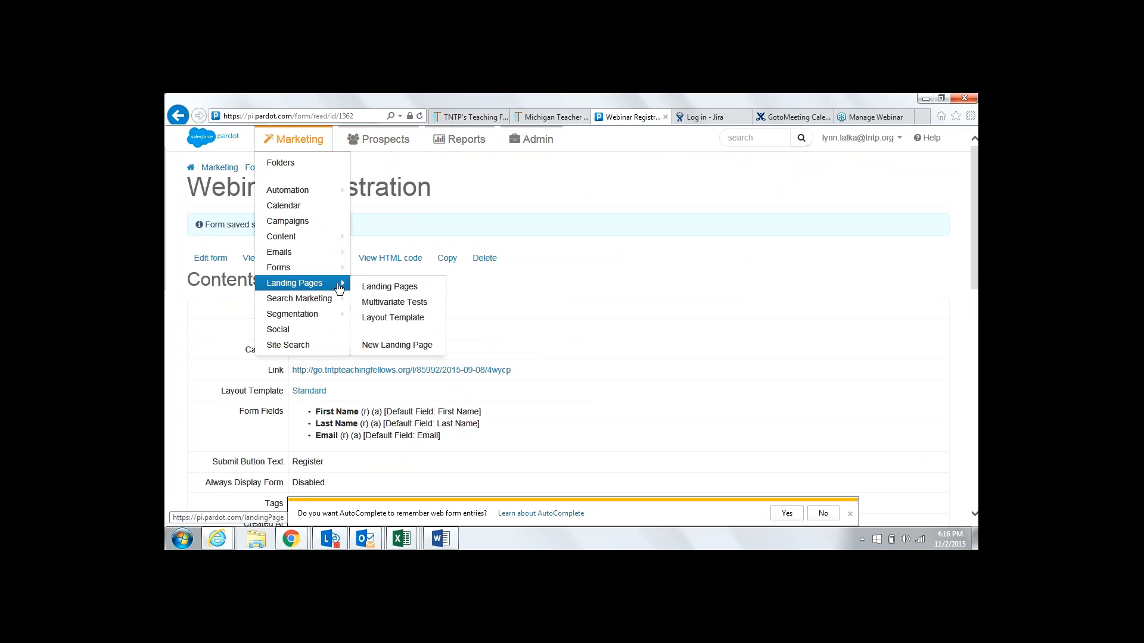
click(374, 290)
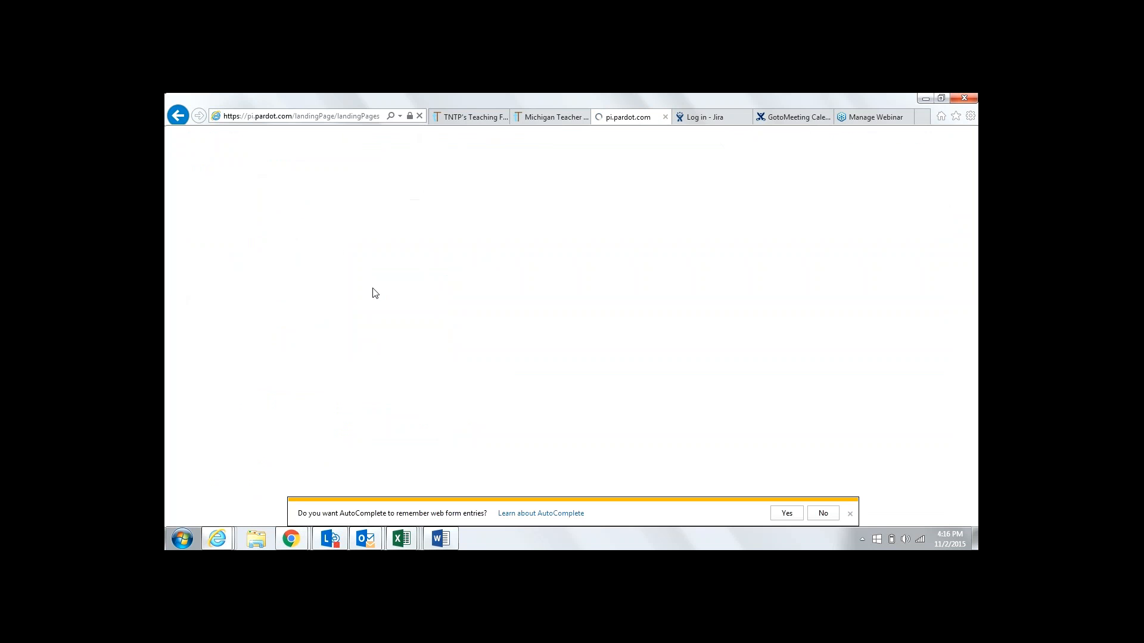
click(850, 514)
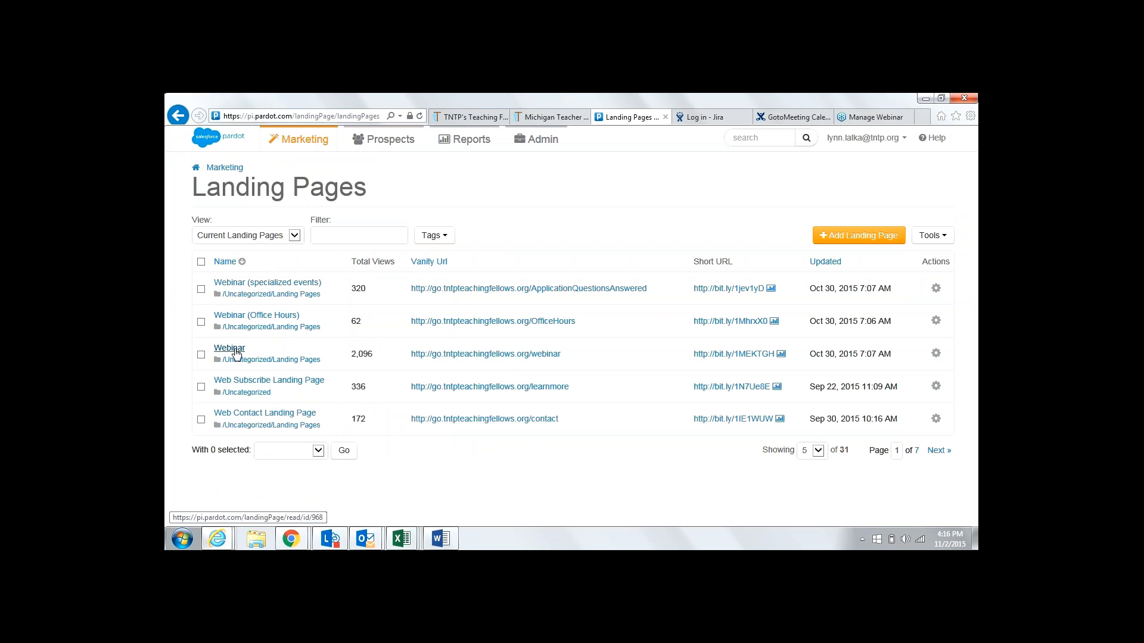
Open the public Webinar landing page and fill in a test registrant's first name, last name and email
click(444, 355)
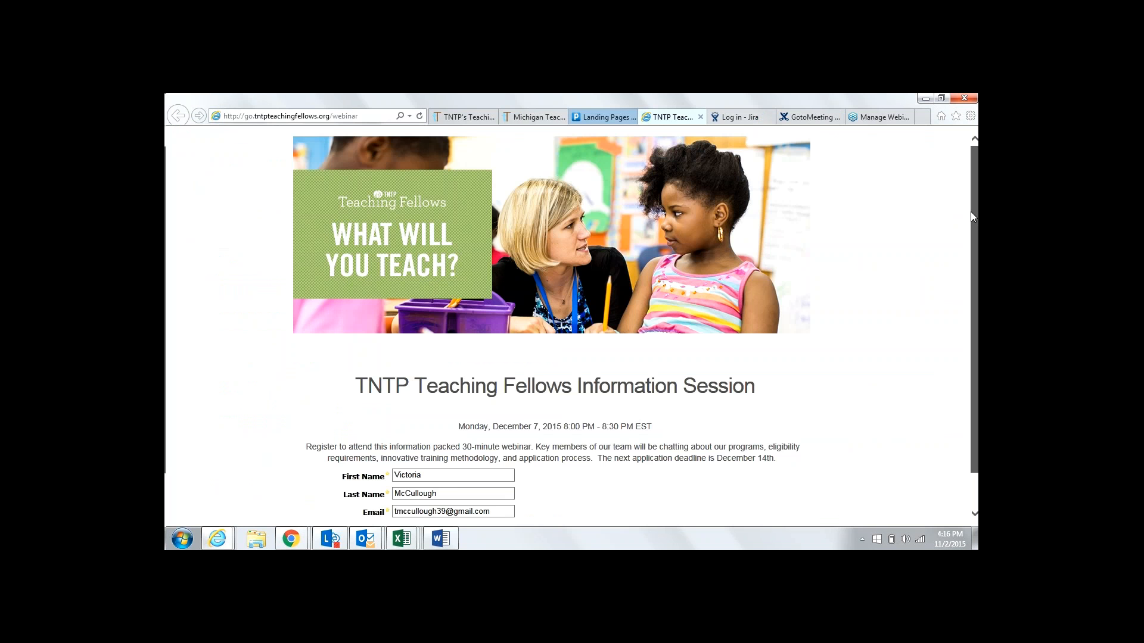
drag(970, 212, 970, 243)
drag(434, 434, 386, 441)
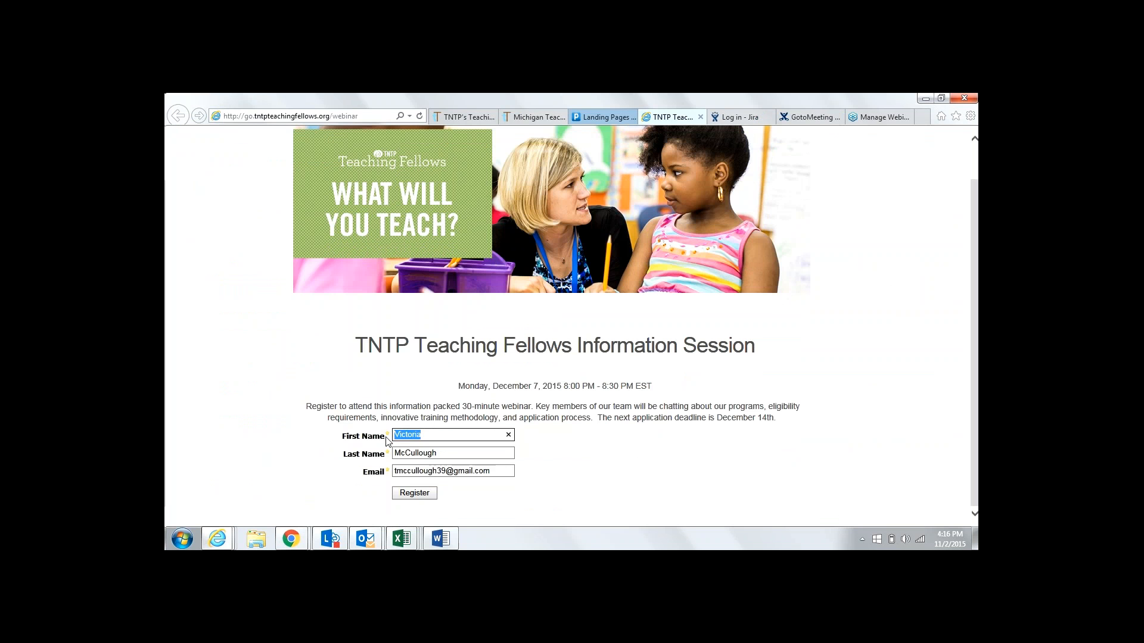
key(Tab)
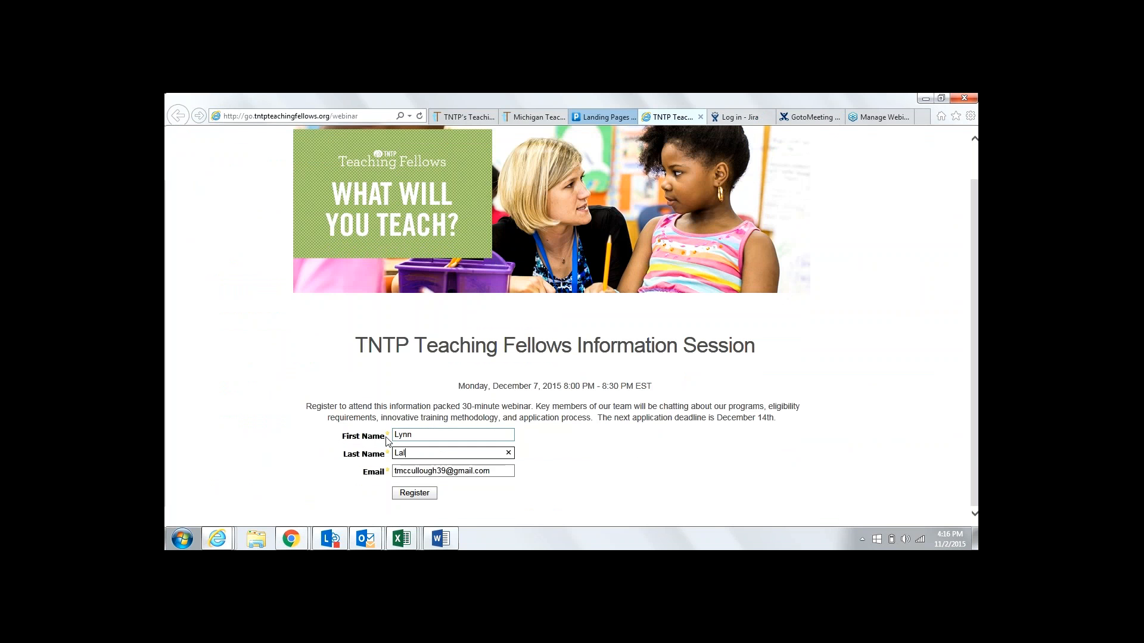
key(Tab)
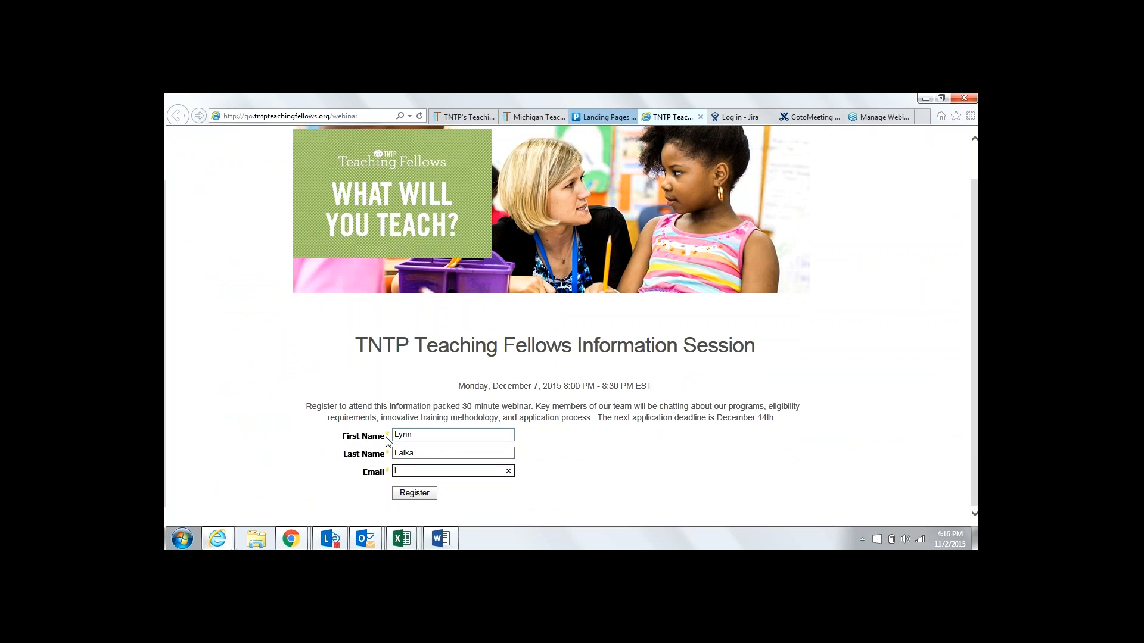
Submit the test registration, close the autocomplete and new-mail popups, and go to the GoToMeeting calendar
click(417, 494)
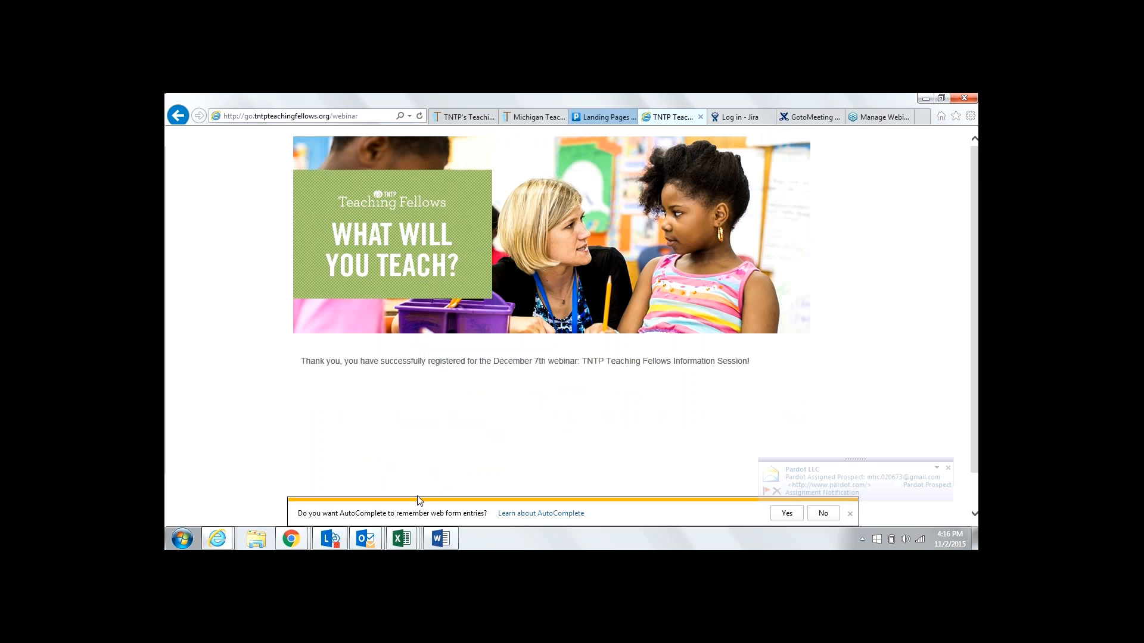
click(850, 515)
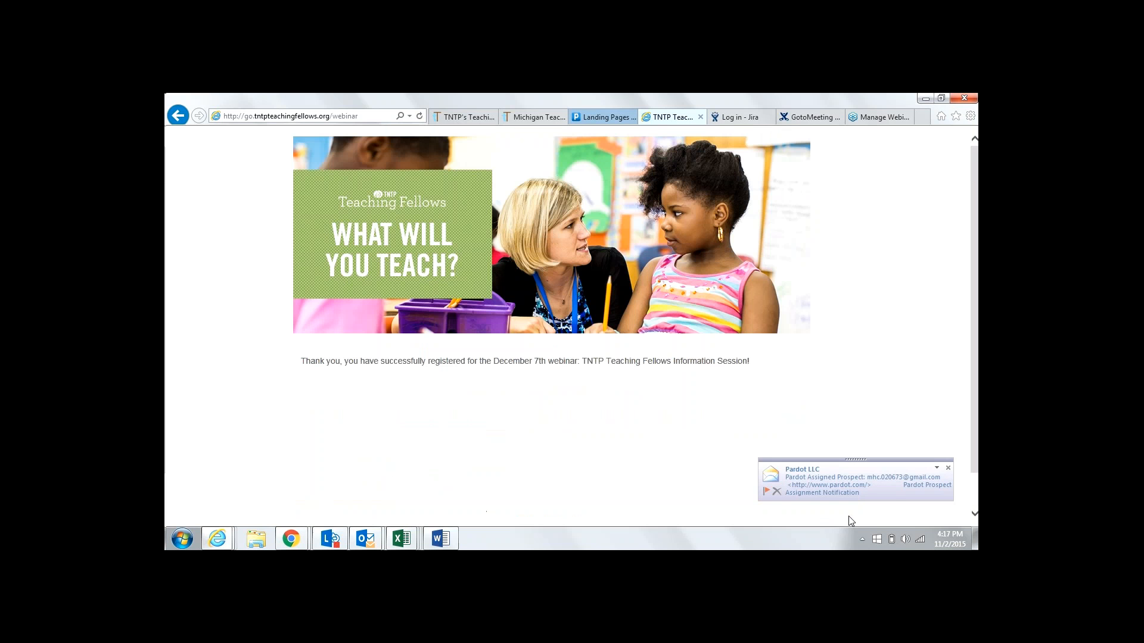
click(948, 469)
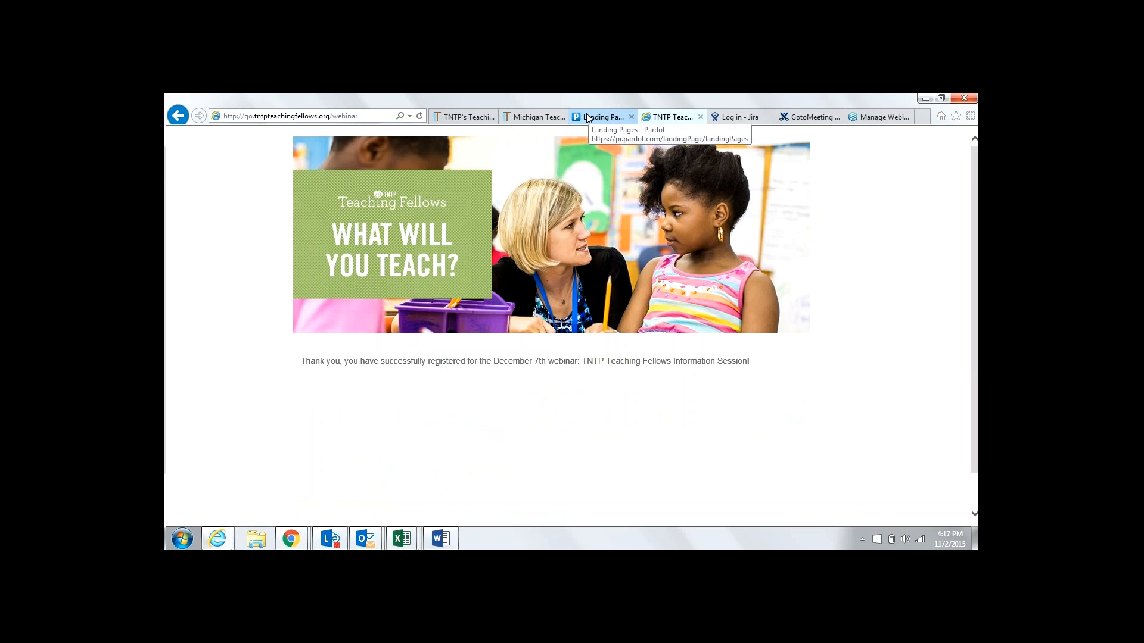
click(796, 120)
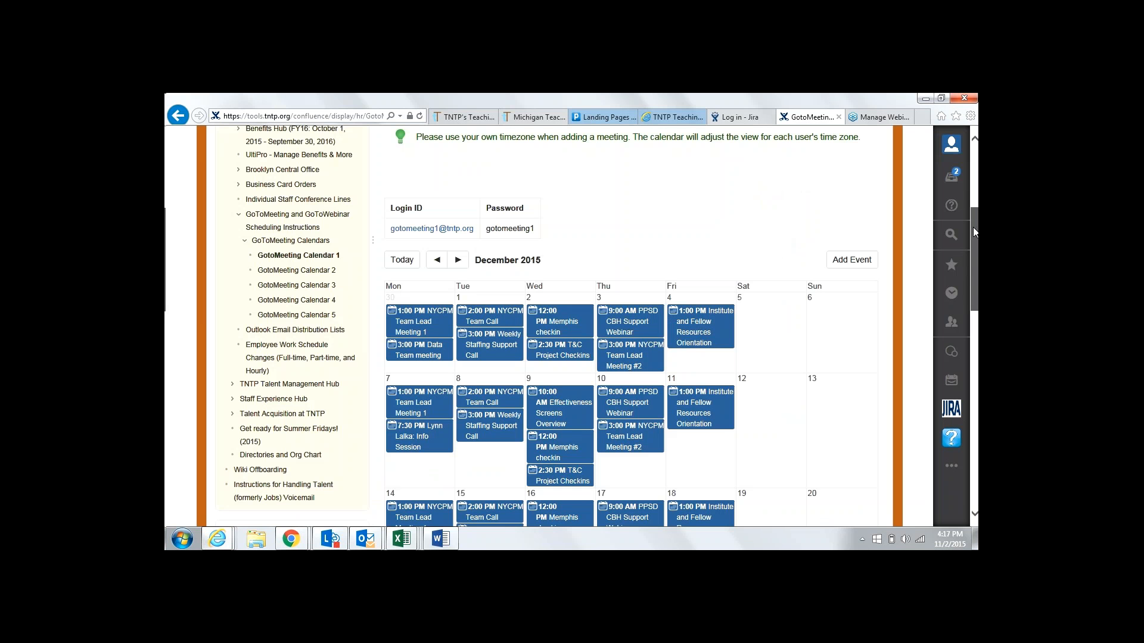
Reload the Manage Webinar page and view registrants under Tracking Registrants for the Information Session
drag(974, 227, 975, 143)
click(876, 119)
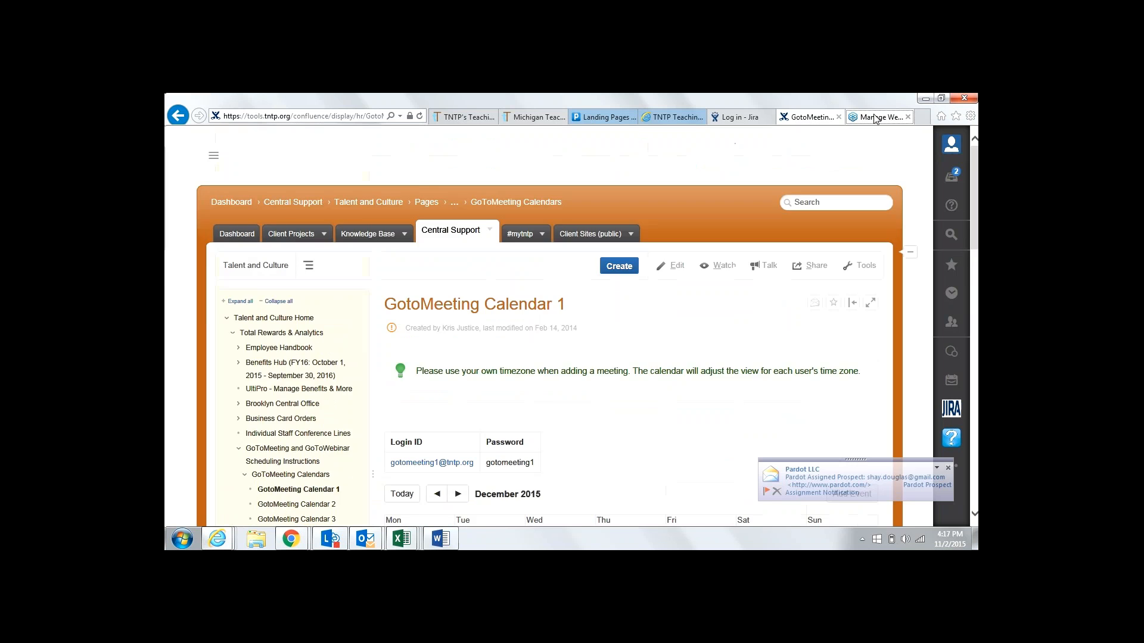
scroll(625, 328, up, 3)
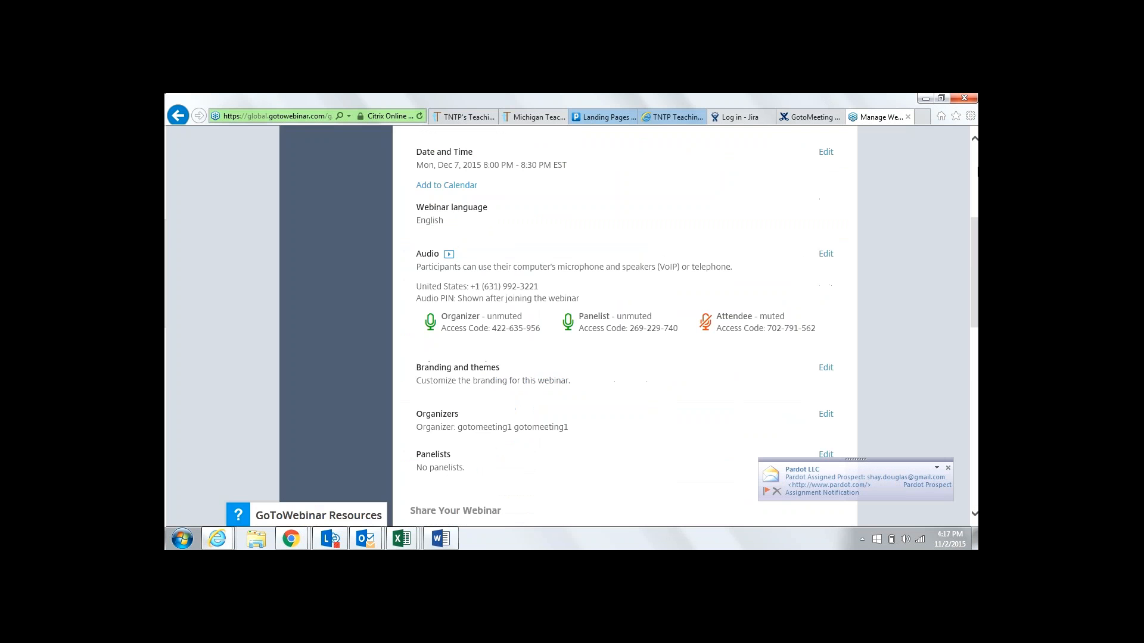
scroll(977, 167, up, 3)
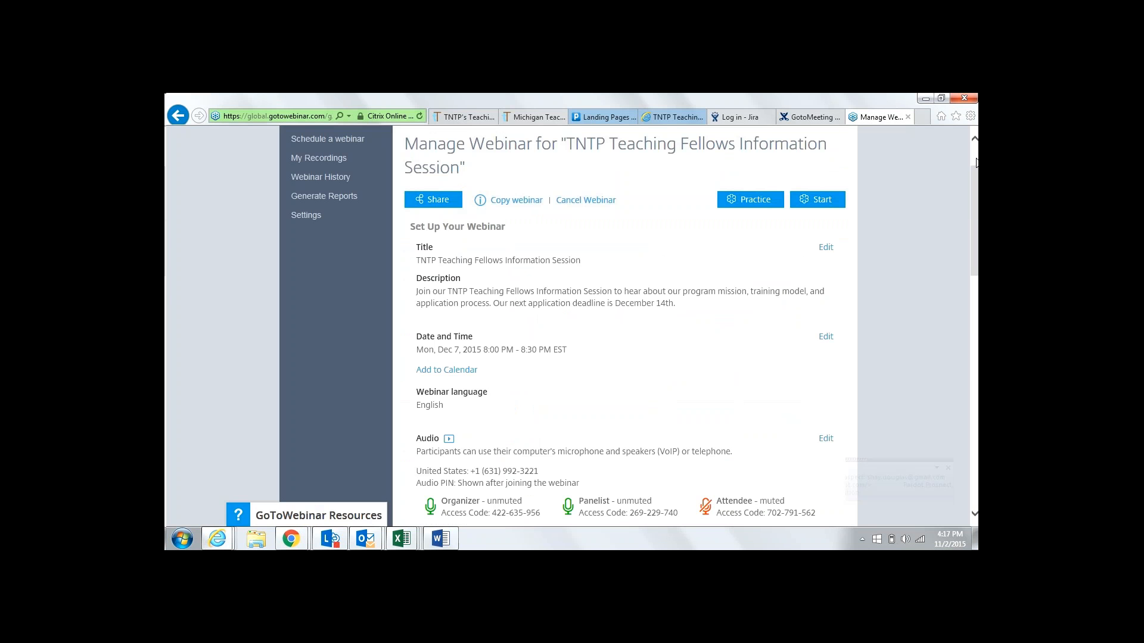
scroll(977, 163, up, 1)
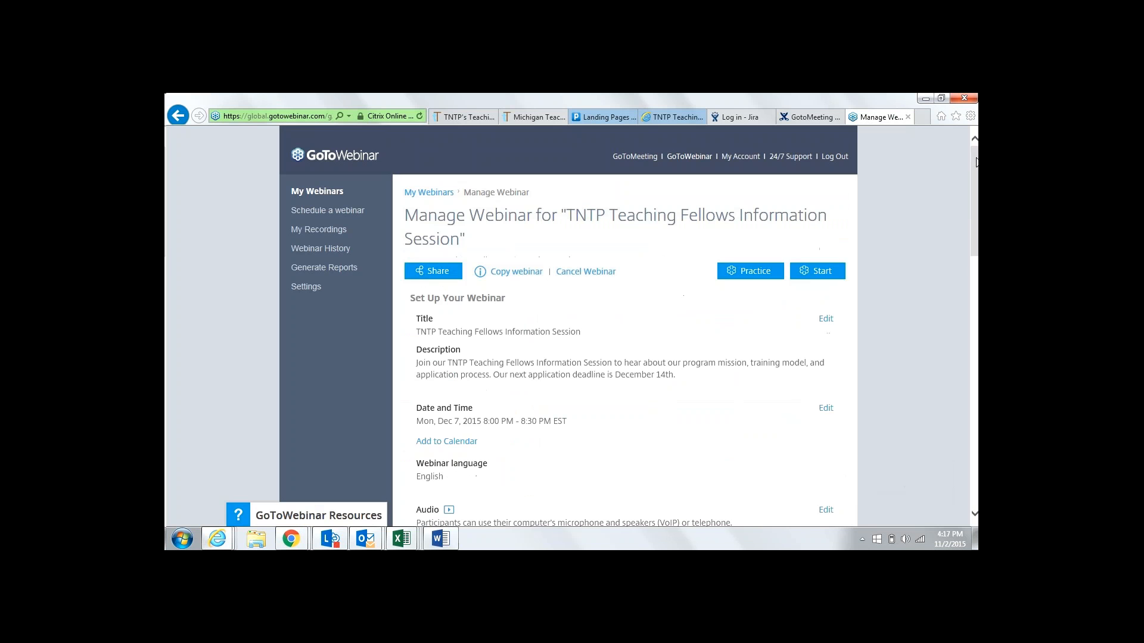
click(290, 116)
key(Return)
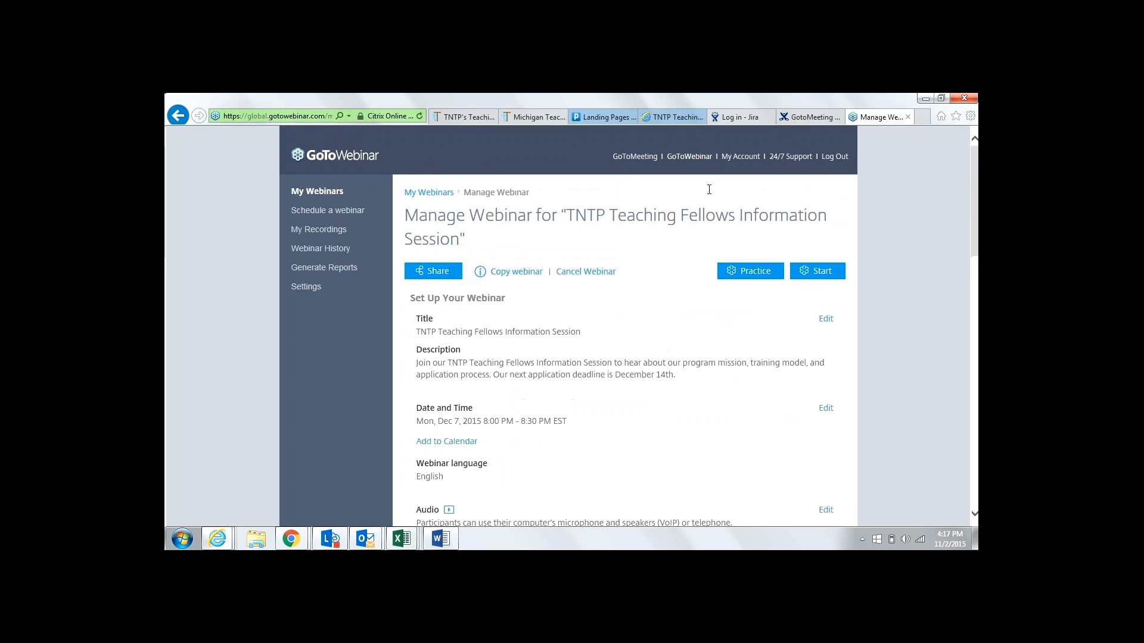
drag(974, 171, 977, 349)
click(822, 302)
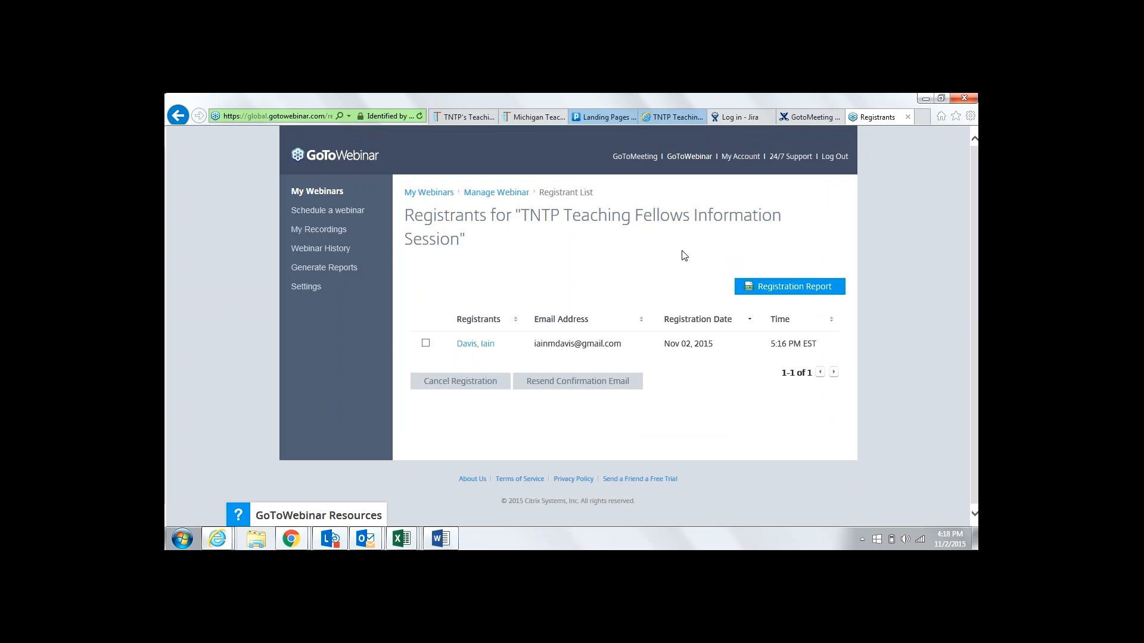
Reload the GoToWebinar Registrants page, still one registrant, then return to Pardot's Landing Pages list
click(292, 114)
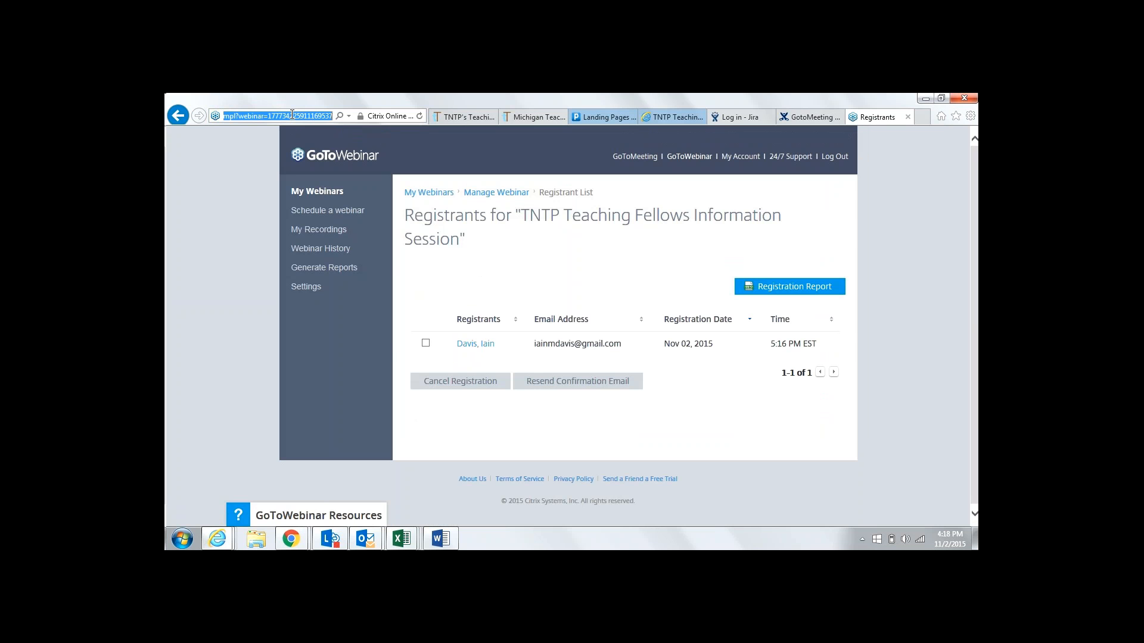
key(Return)
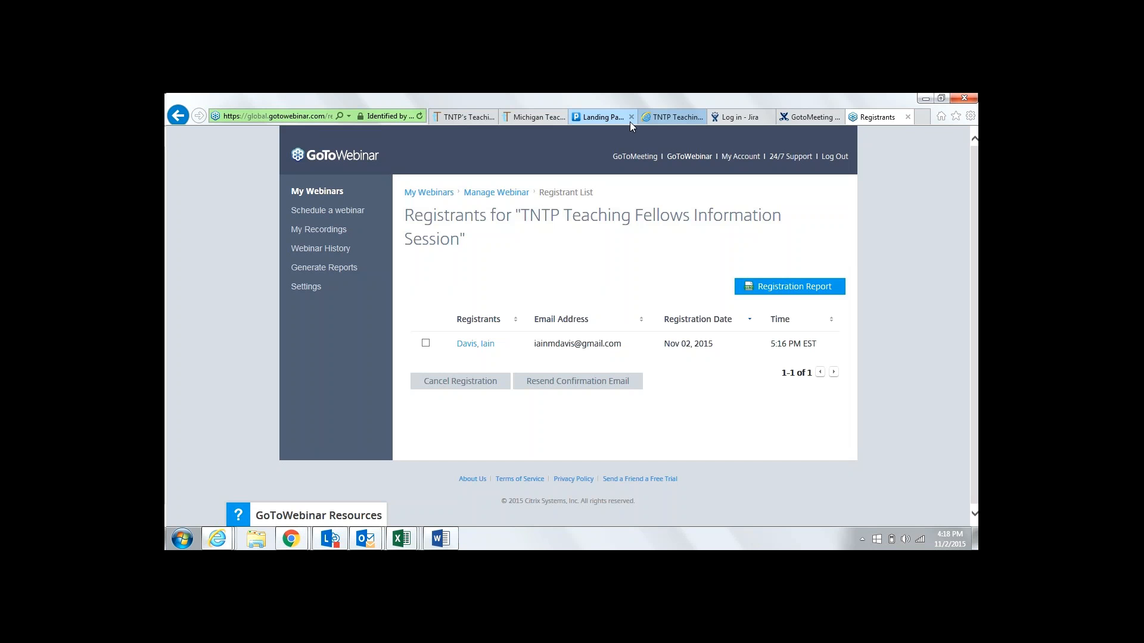
click(593, 118)
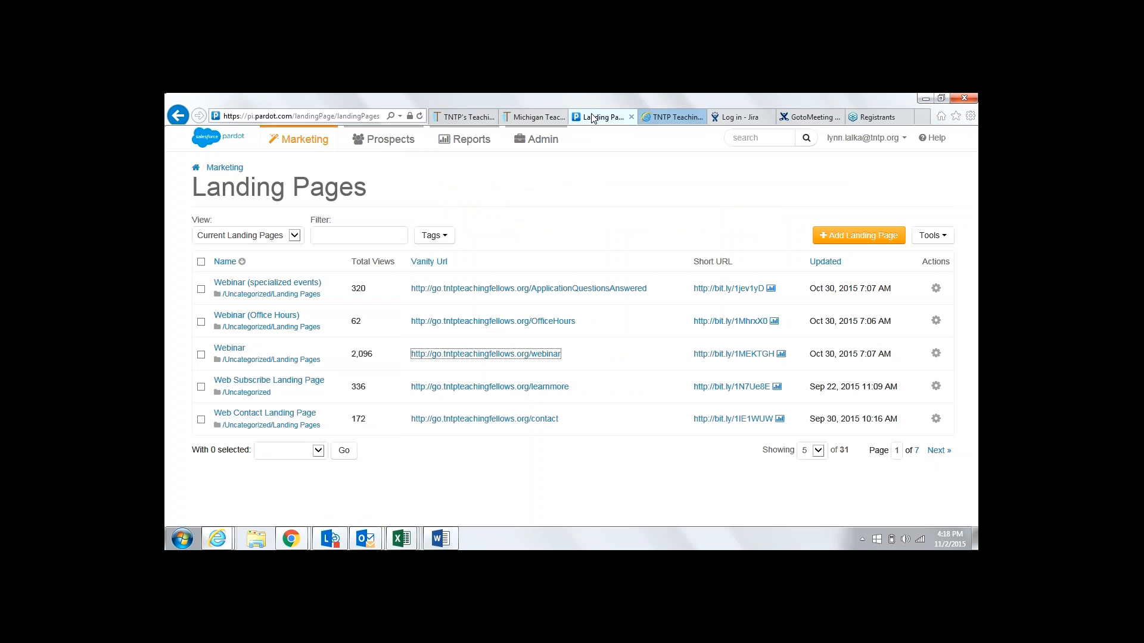
View Pardot's Webinars report for TNTP Teaching Fellows Information Session (2 registered), then return to GoToWebinar registrants
mouse_move(476, 146)
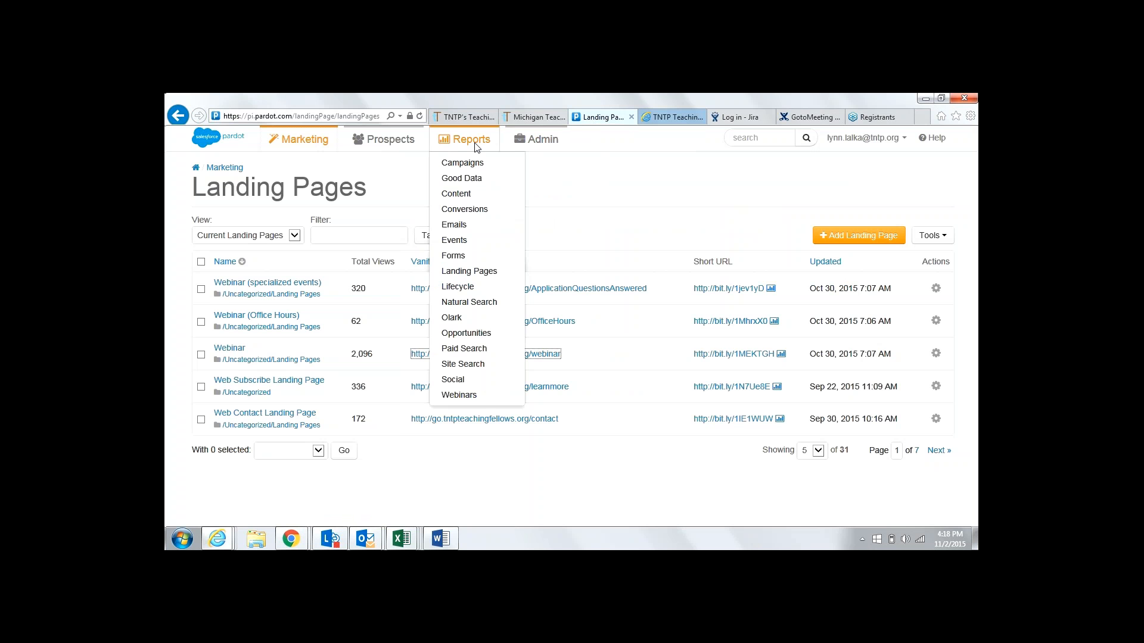
click(486, 397)
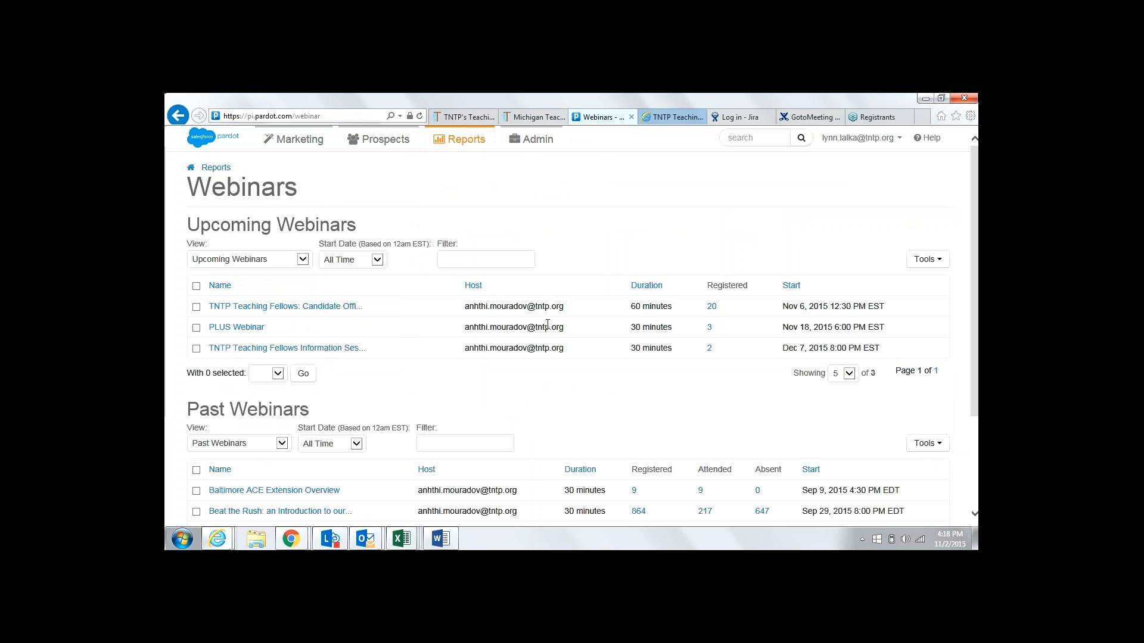
click(304, 350)
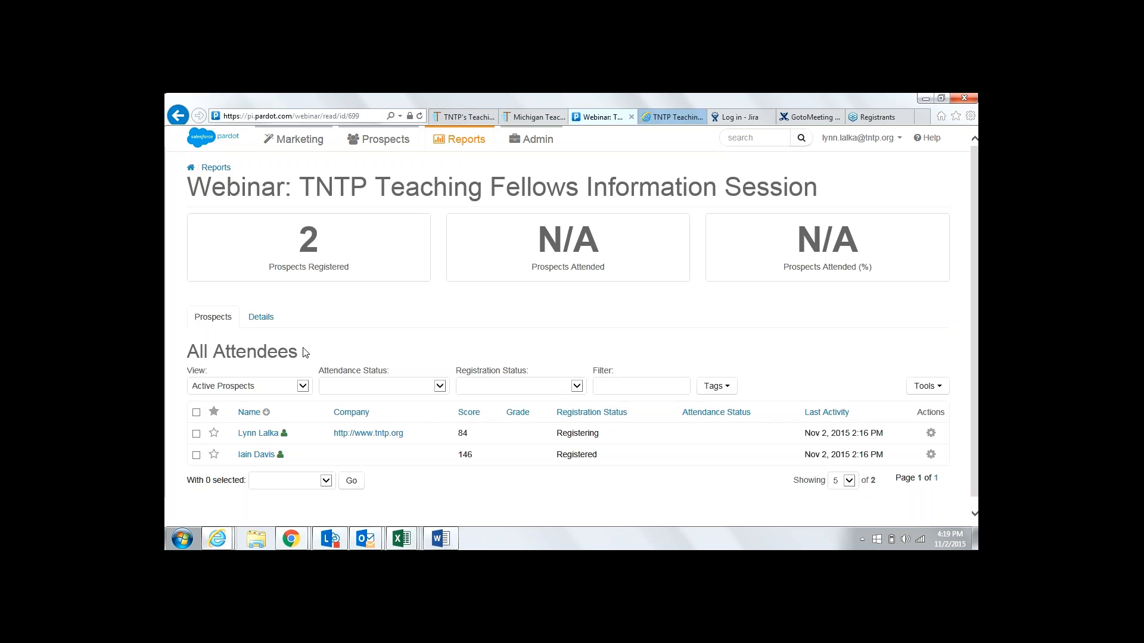
click(871, 117)
click(296, 114)
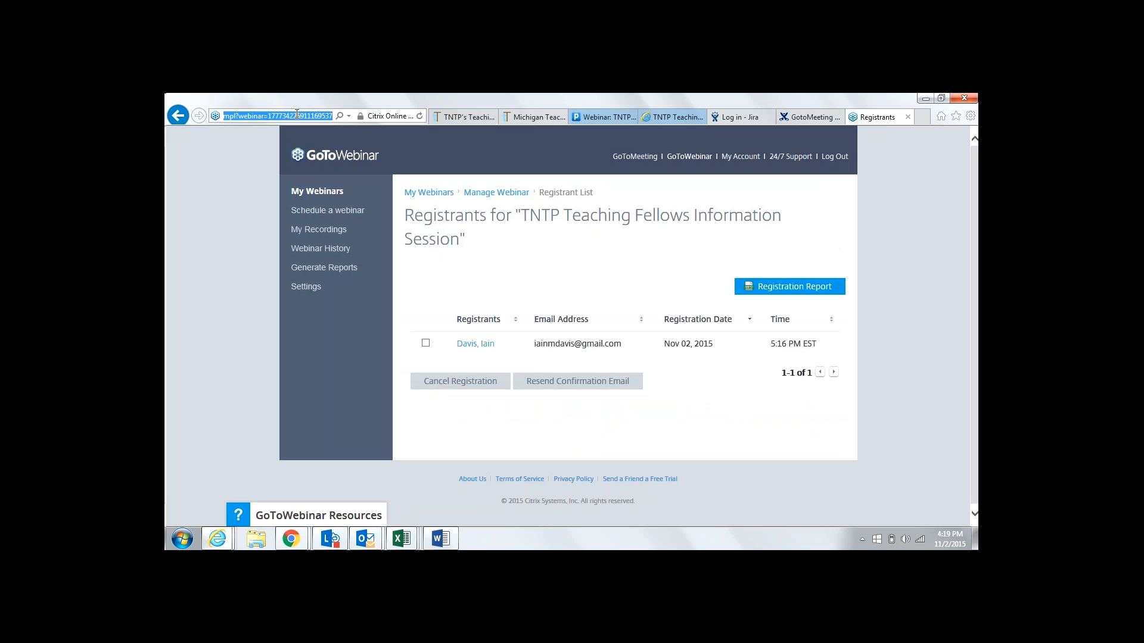
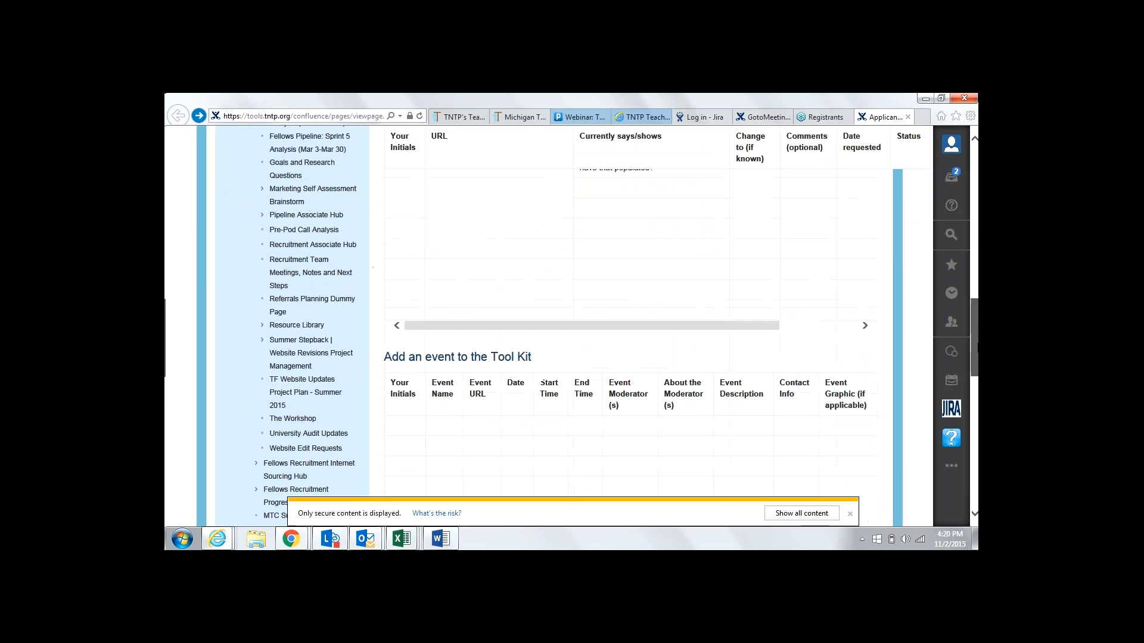
Edit the Applicant Tool Kit page and place the cursor in the first Your Initials cell of Add an event
click(672, 271)
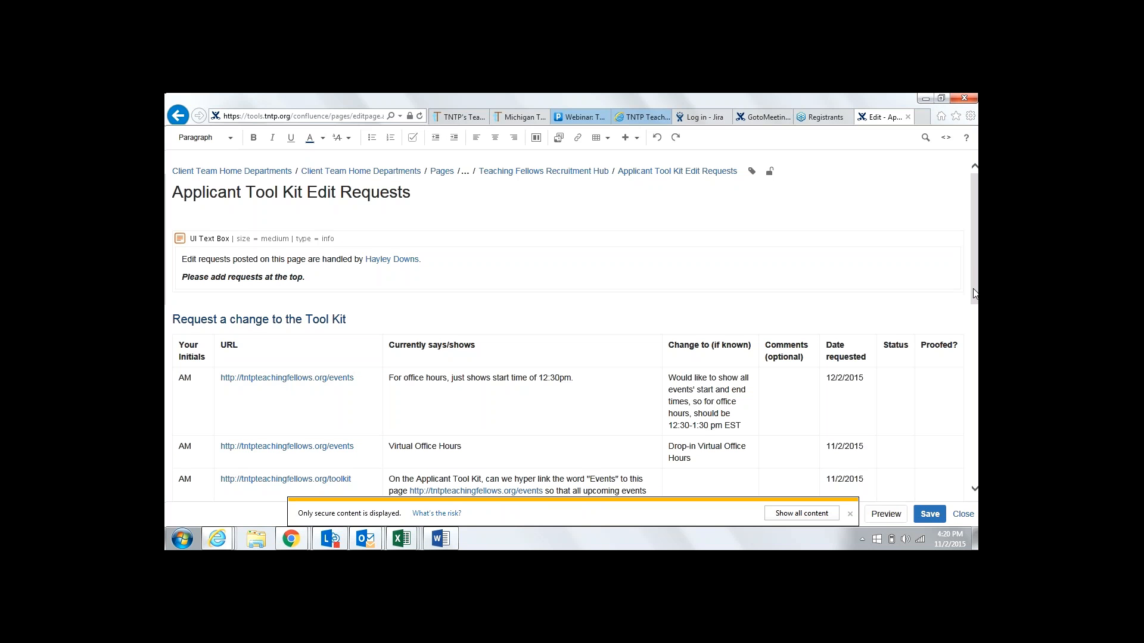
click(974, 329)
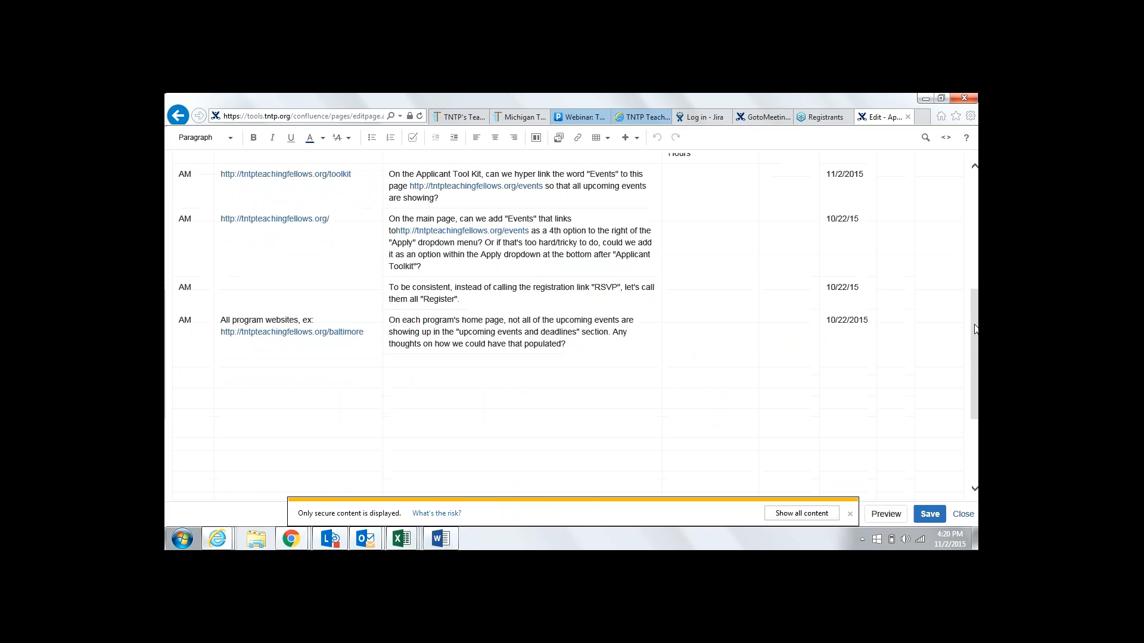
drag(976, 333, 977, 285)
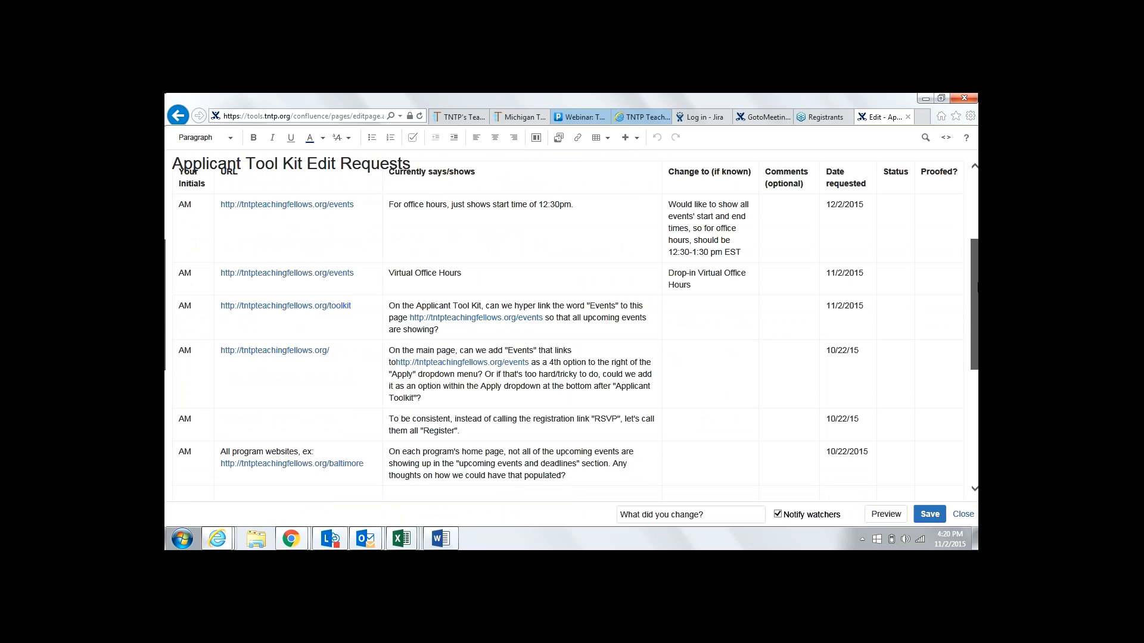
drag(977, 284, 977, 398)
click(212, 411)
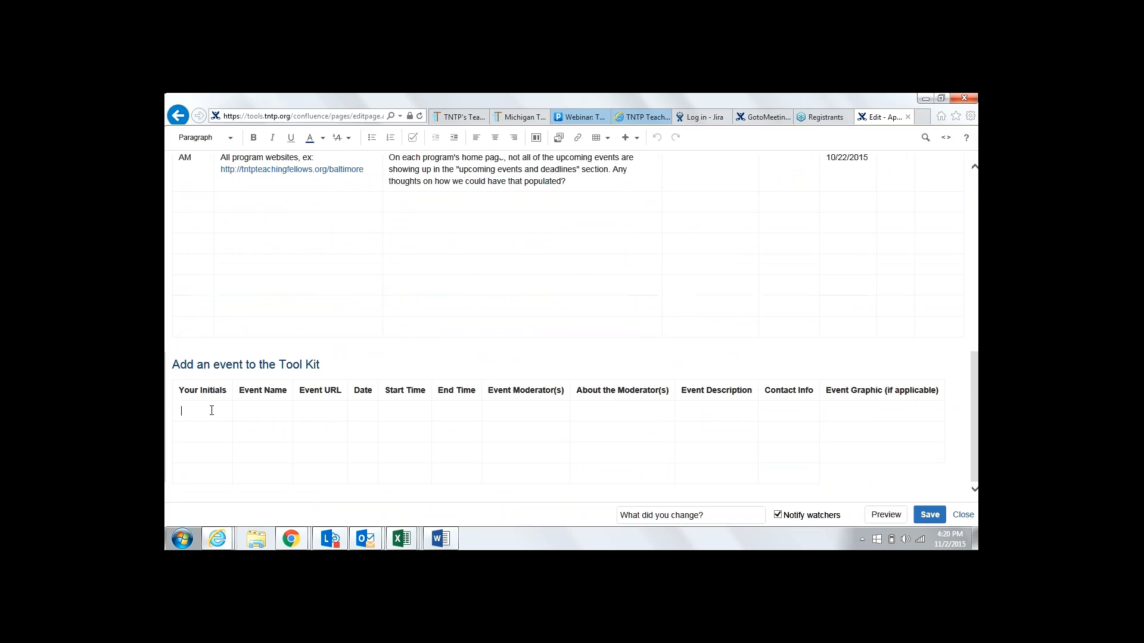
Enter the submitter's initials and the event name 'TNTP Teaching Fellows Information Session' in the new row
text(LL)
key(Tab)
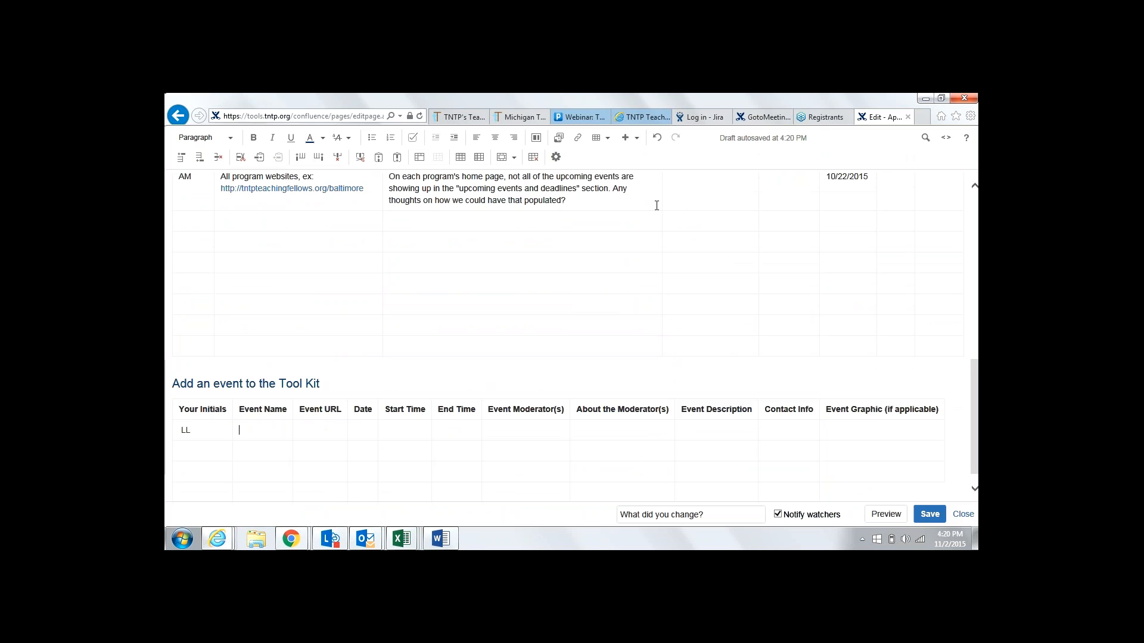
text(TNTP Teachin)
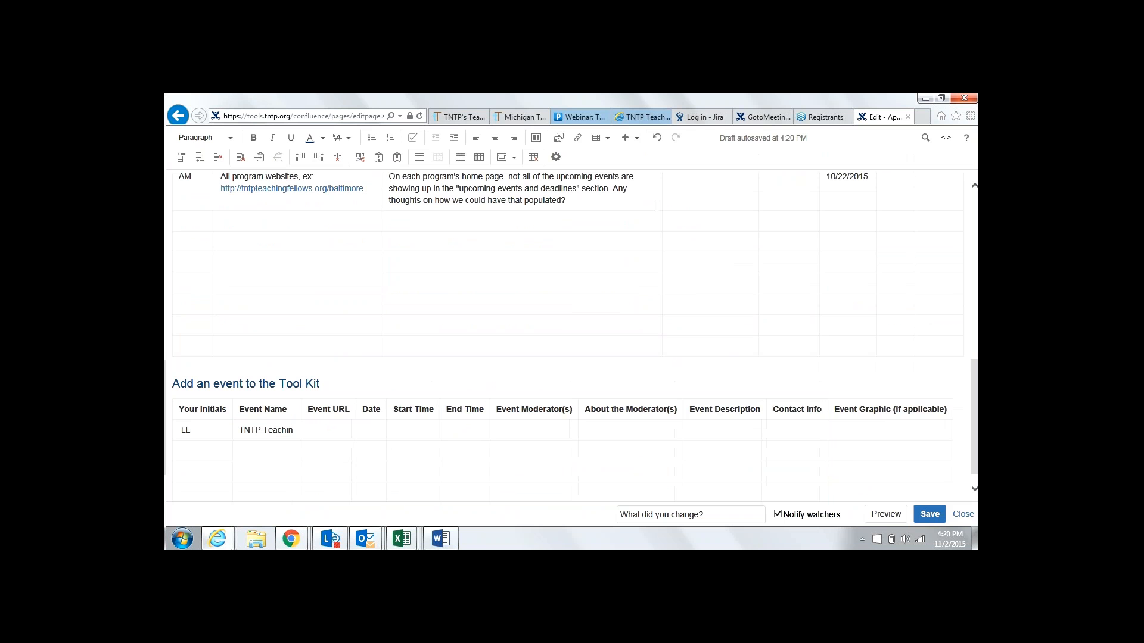
text(g Fellows I)
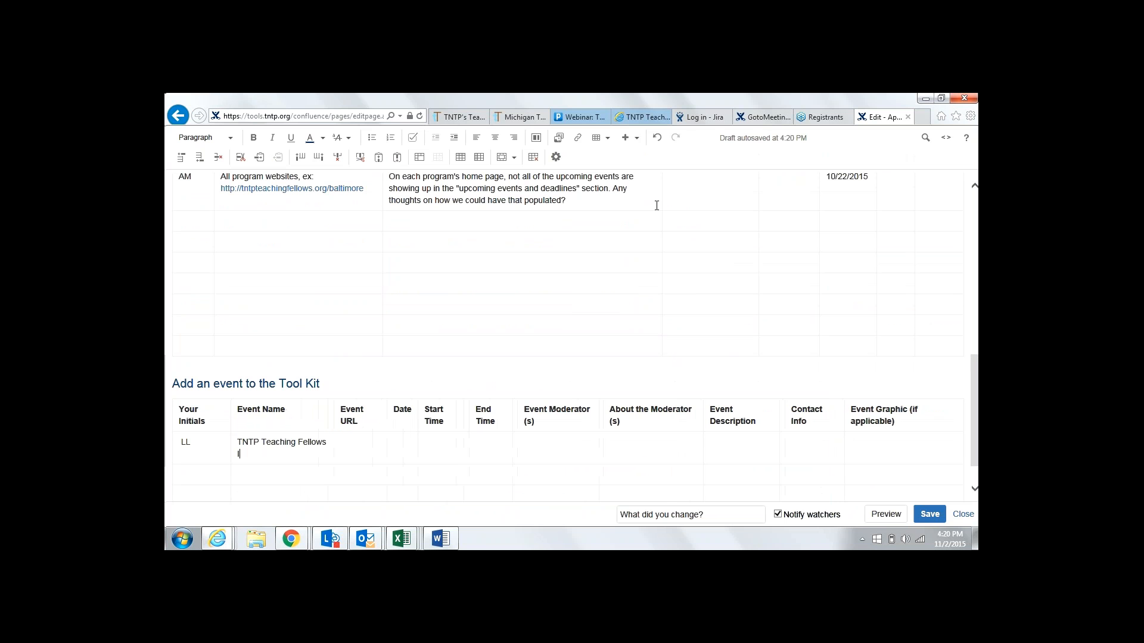
text(nfo)
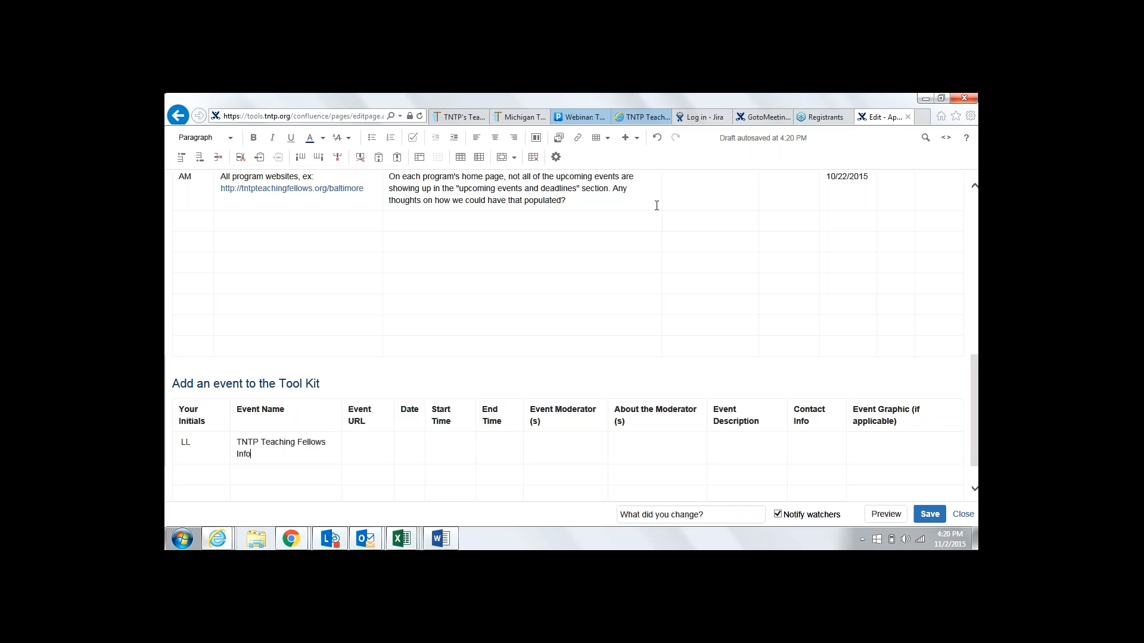
text(rmation S)
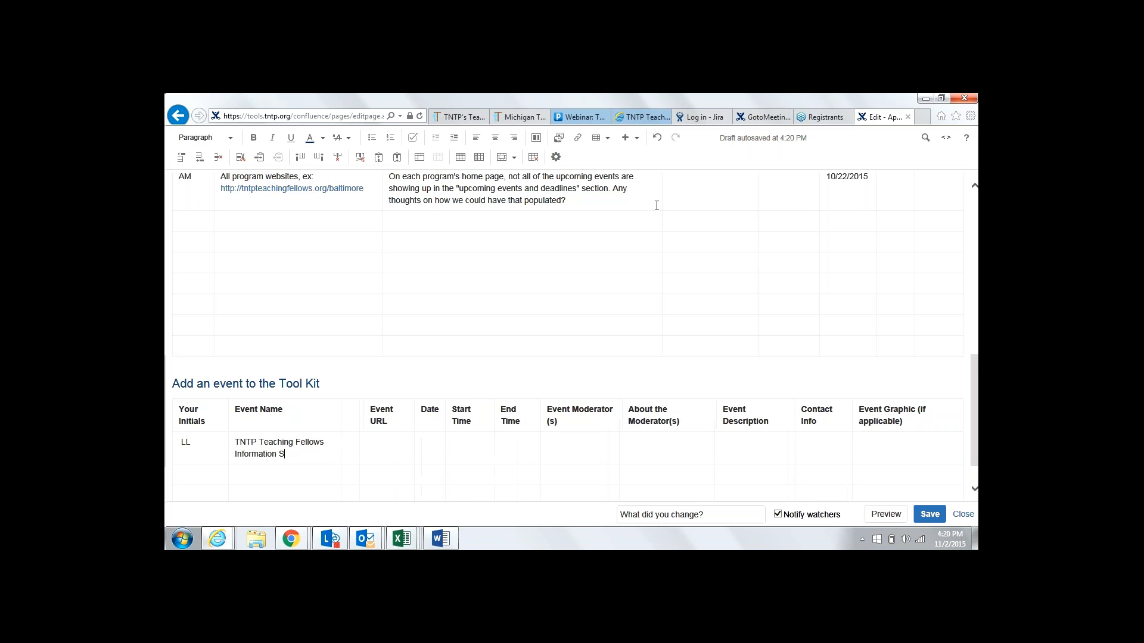
text(ession)
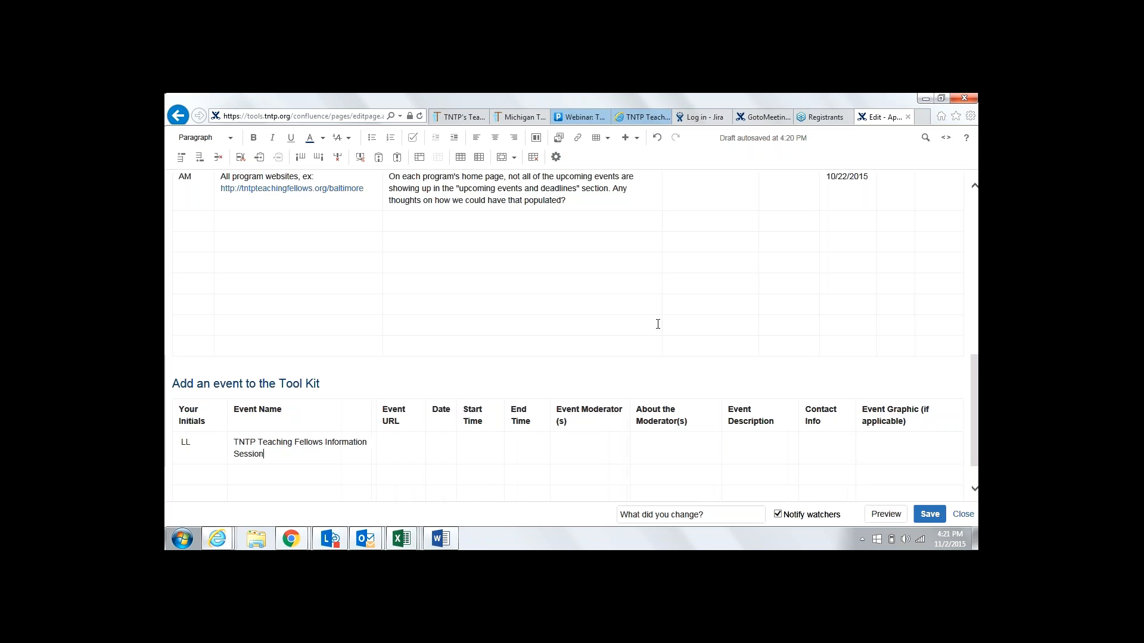
click(773, 118)
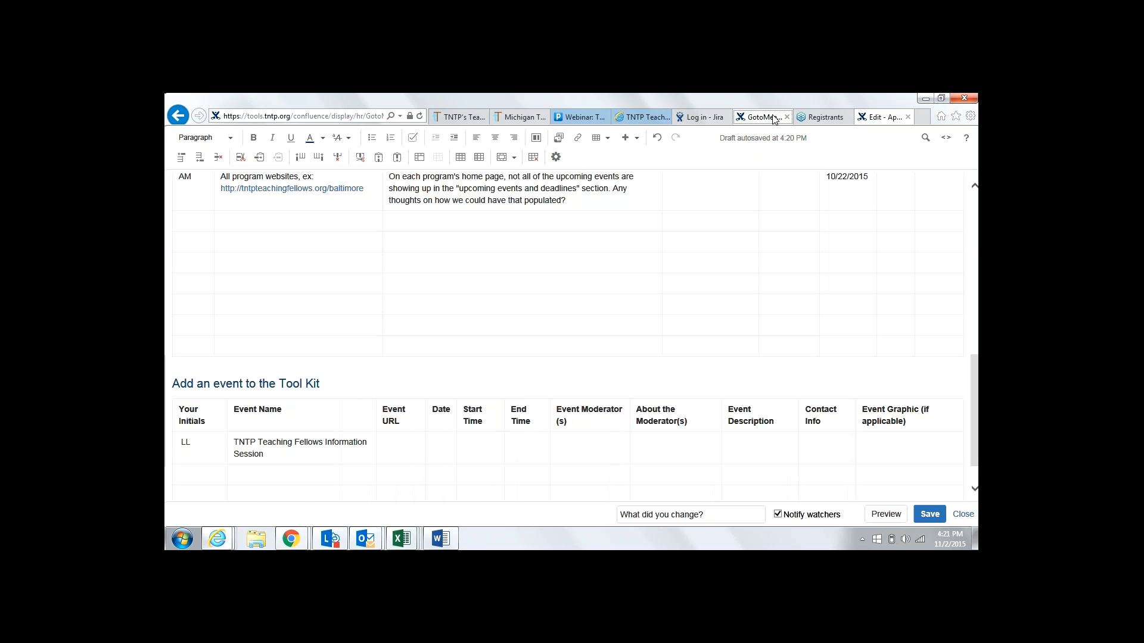
Reopen Pardot's Dec 7 Information Session report (2 registered) and cross-check the GoToWebinar registrant list
click(581, 118)
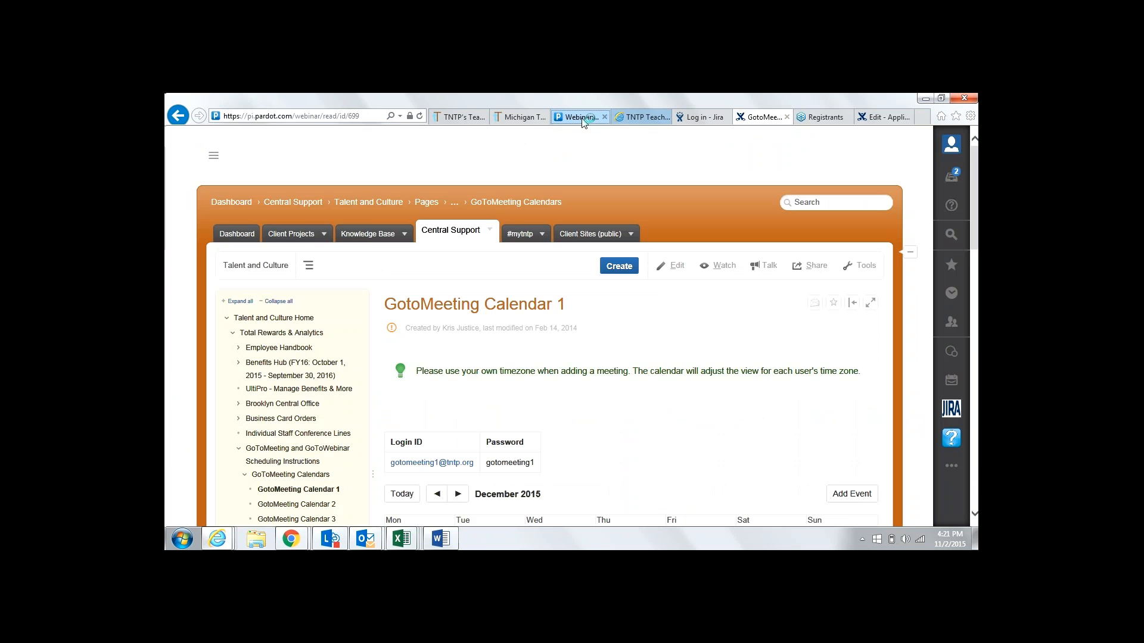
click(178, 116)
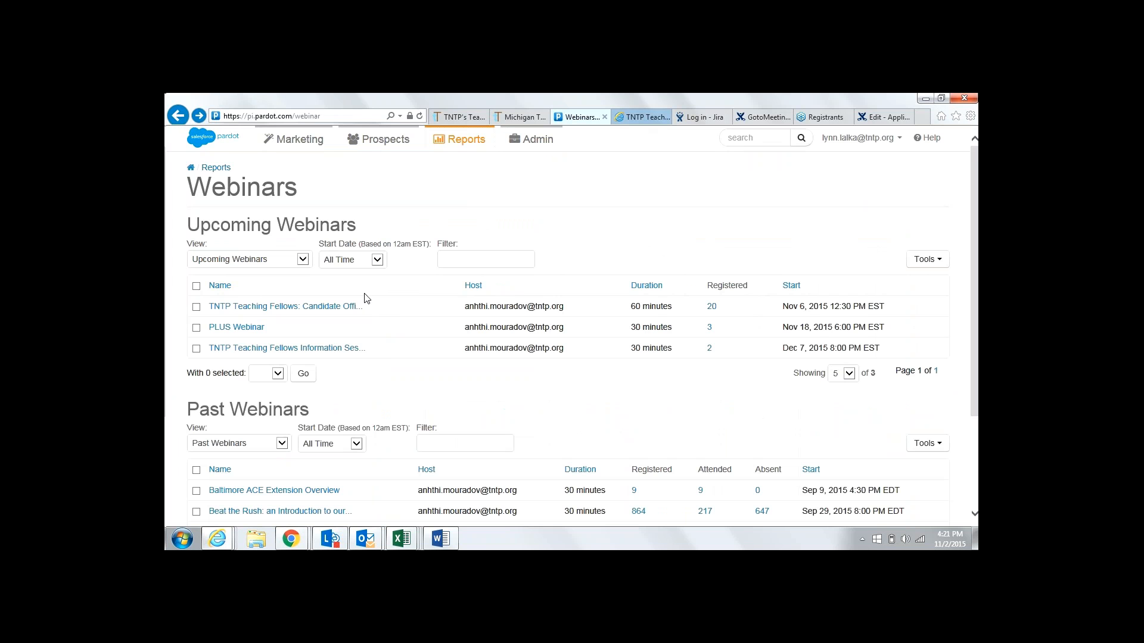
click(309, 350)
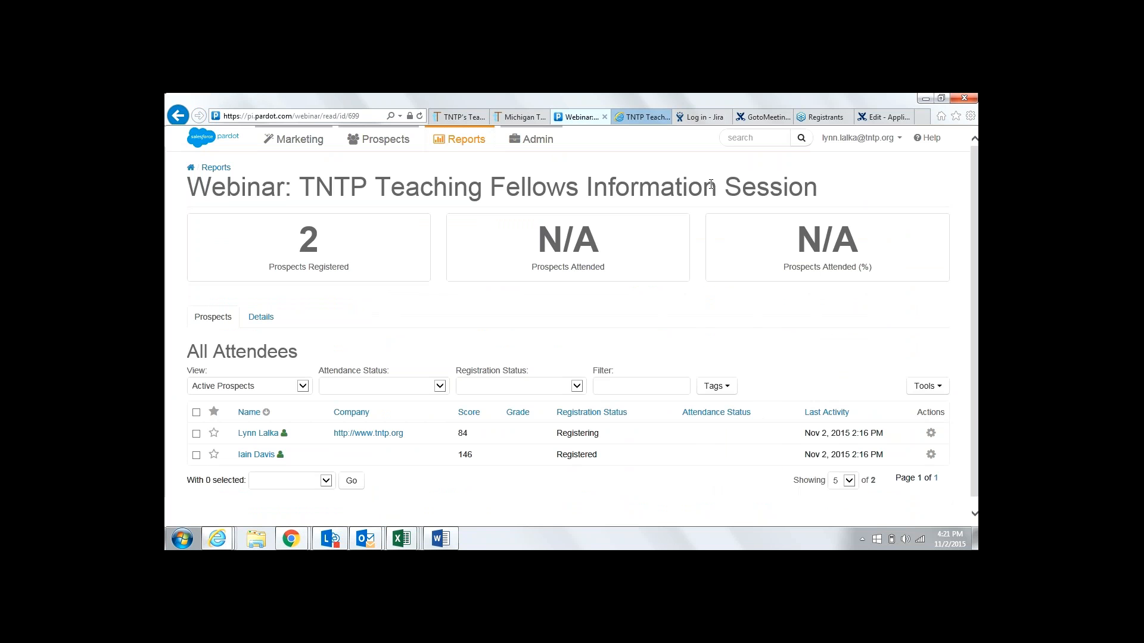
click(694, 119)
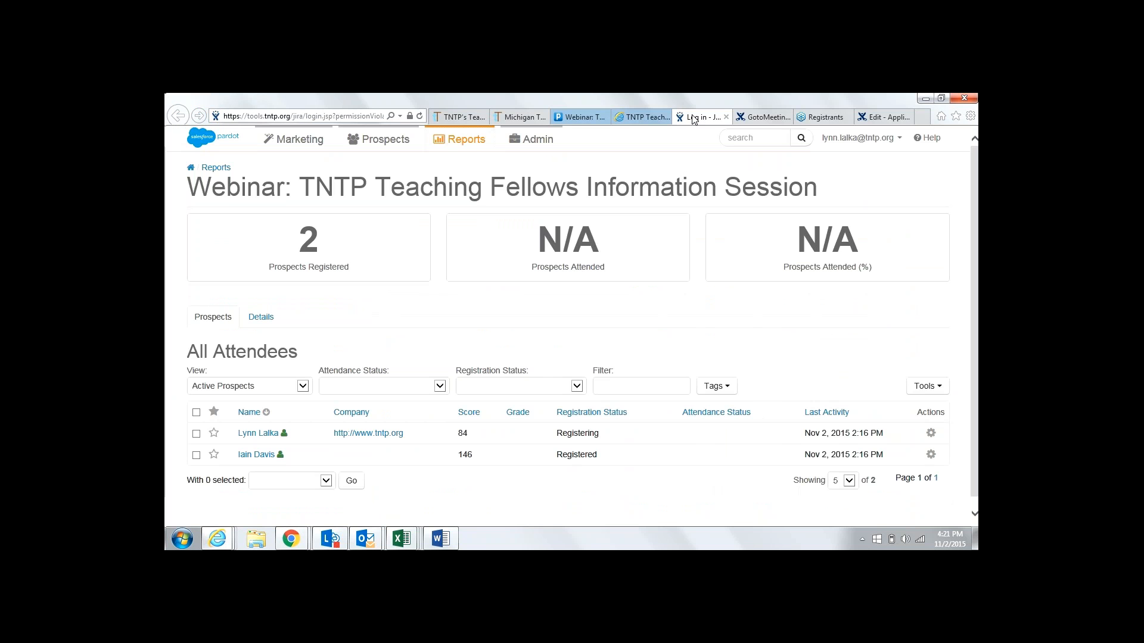
click(744, 118)
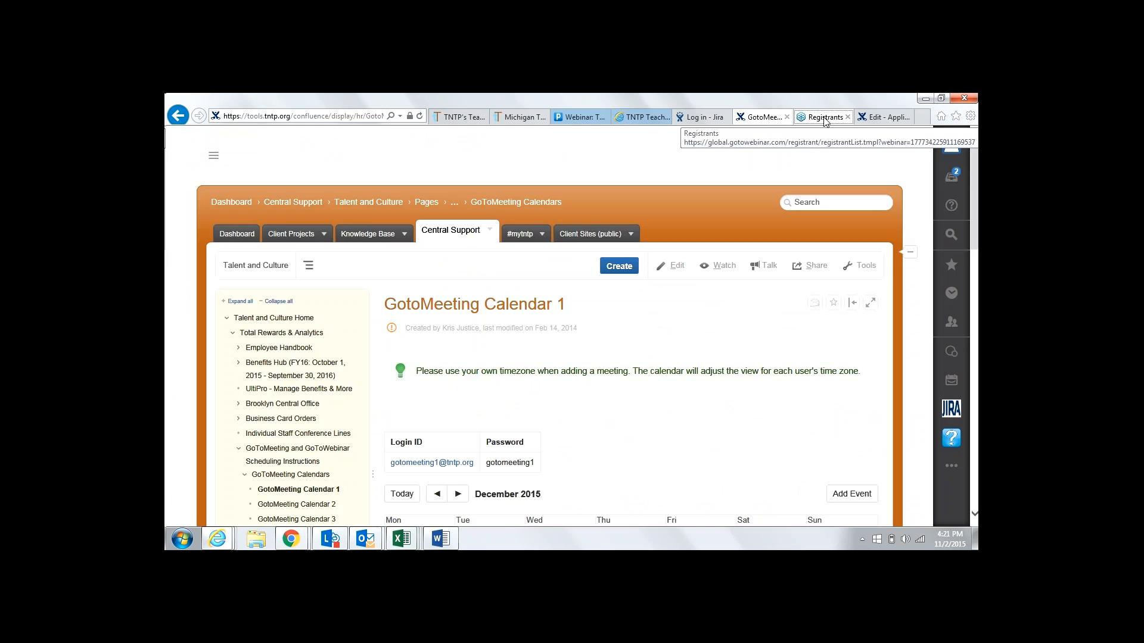
click(825, 118)
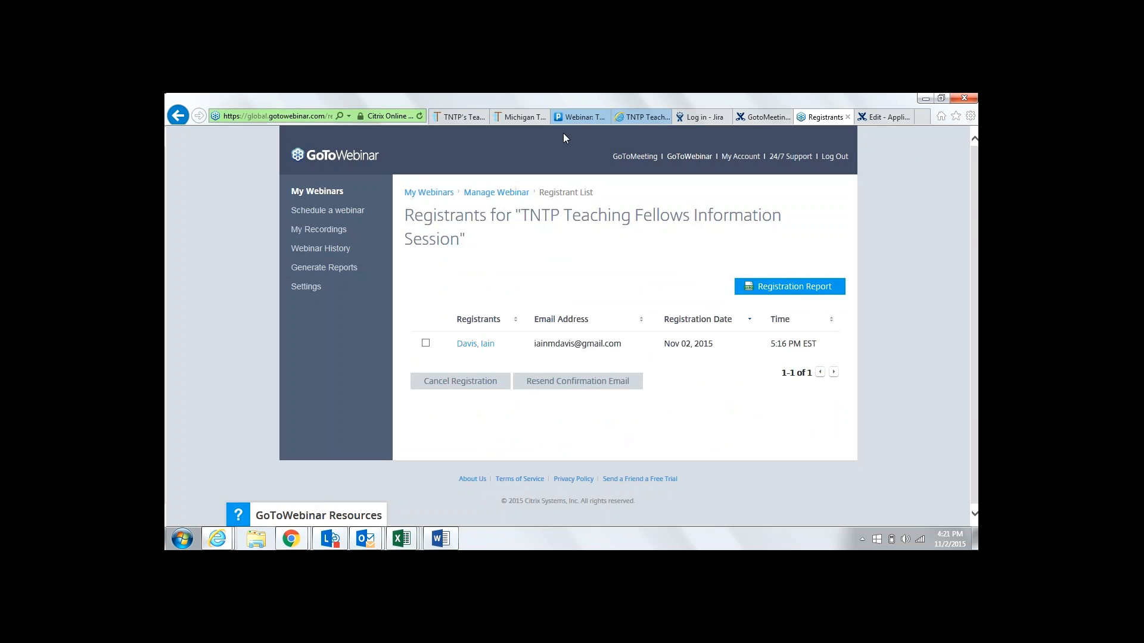
click(577, 118)
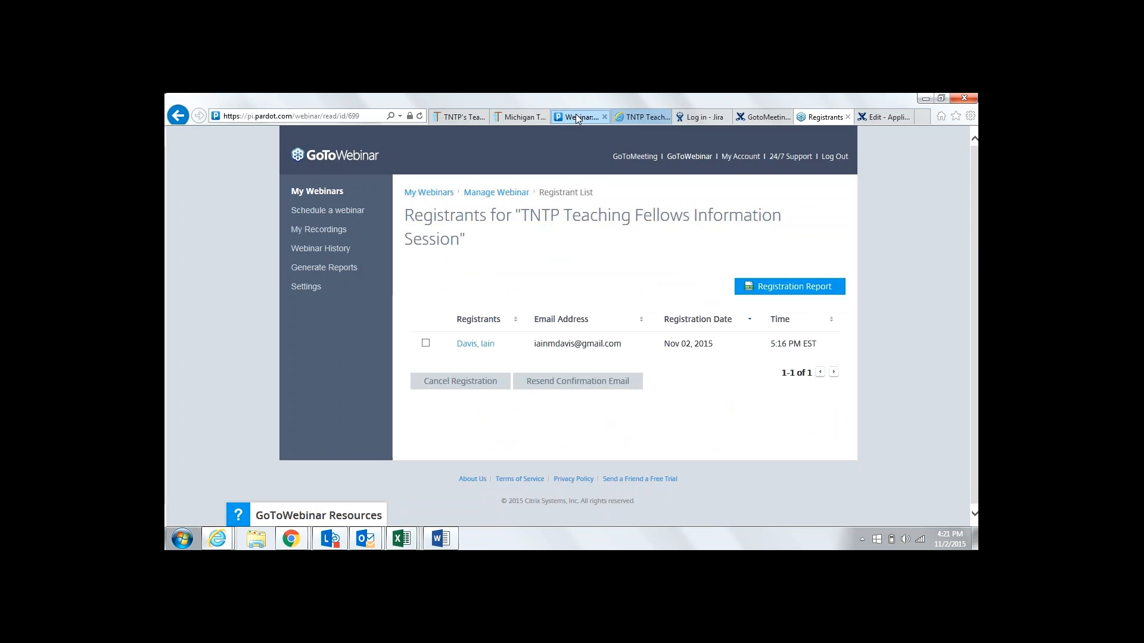
mouse_move(295, 140)
mouse_move(325, 284)
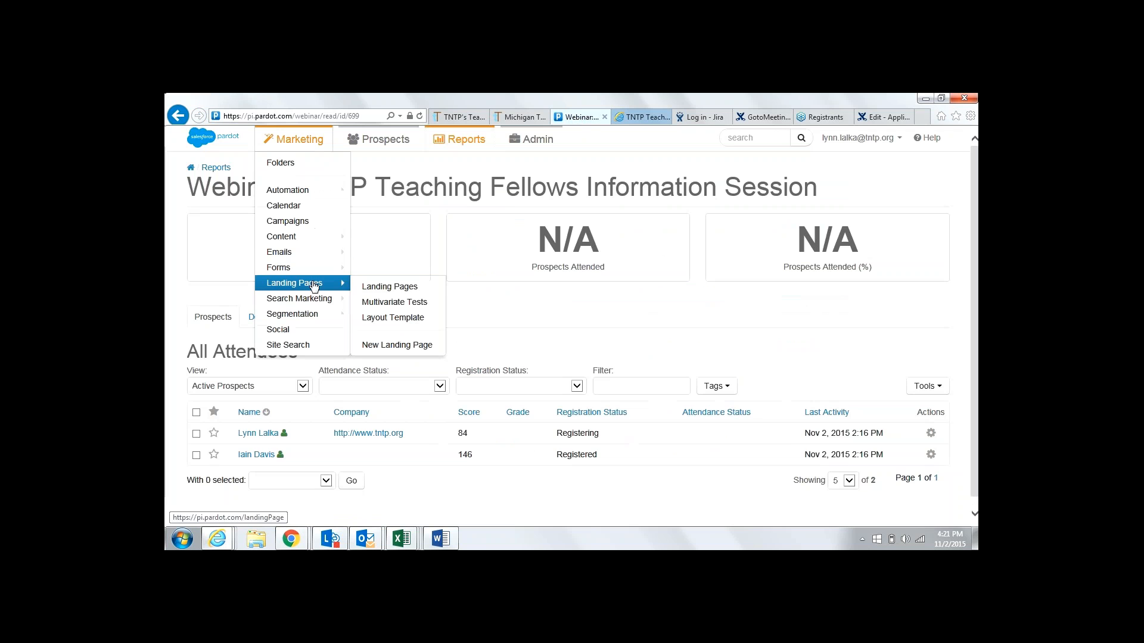
click(367, 289)
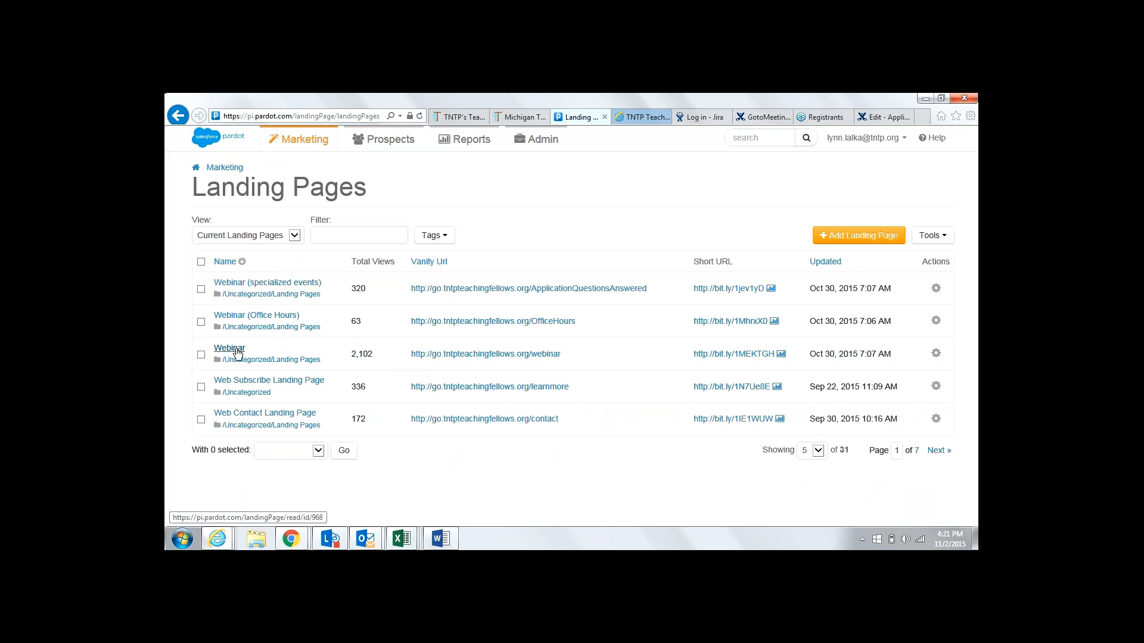
click(230, 348)
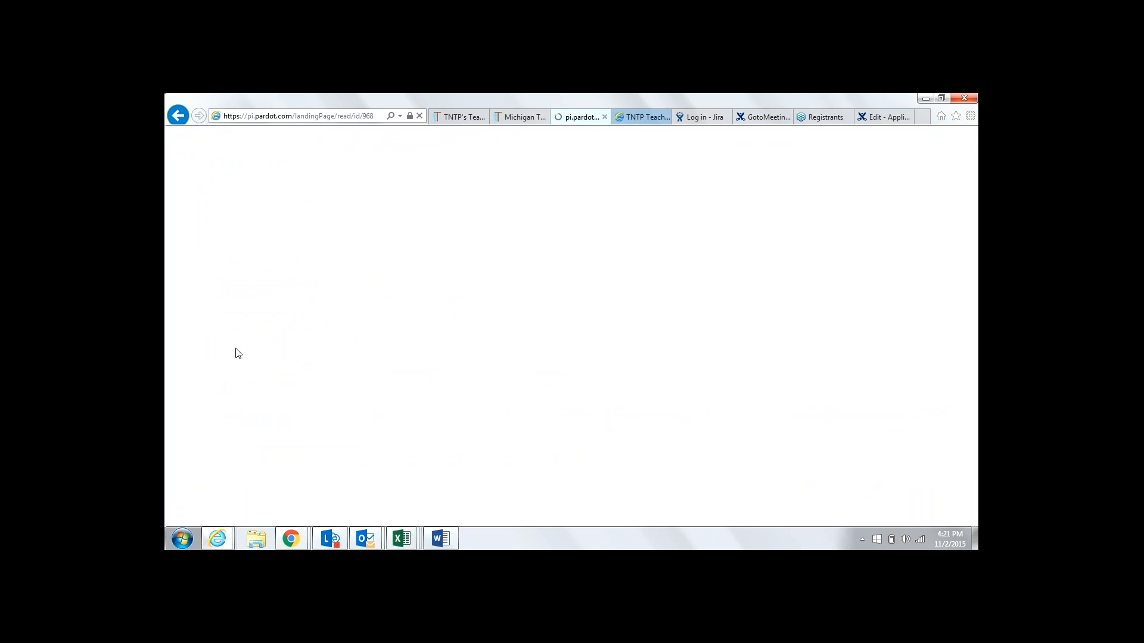
drag(440, 335, 294, 339)
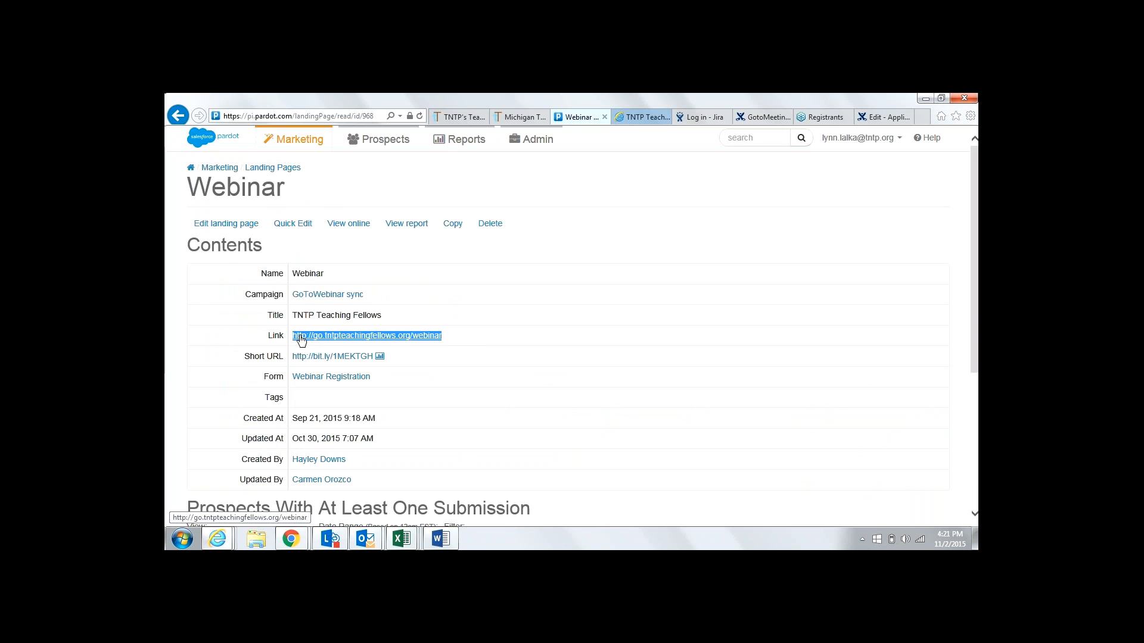
right_click(302, 337)
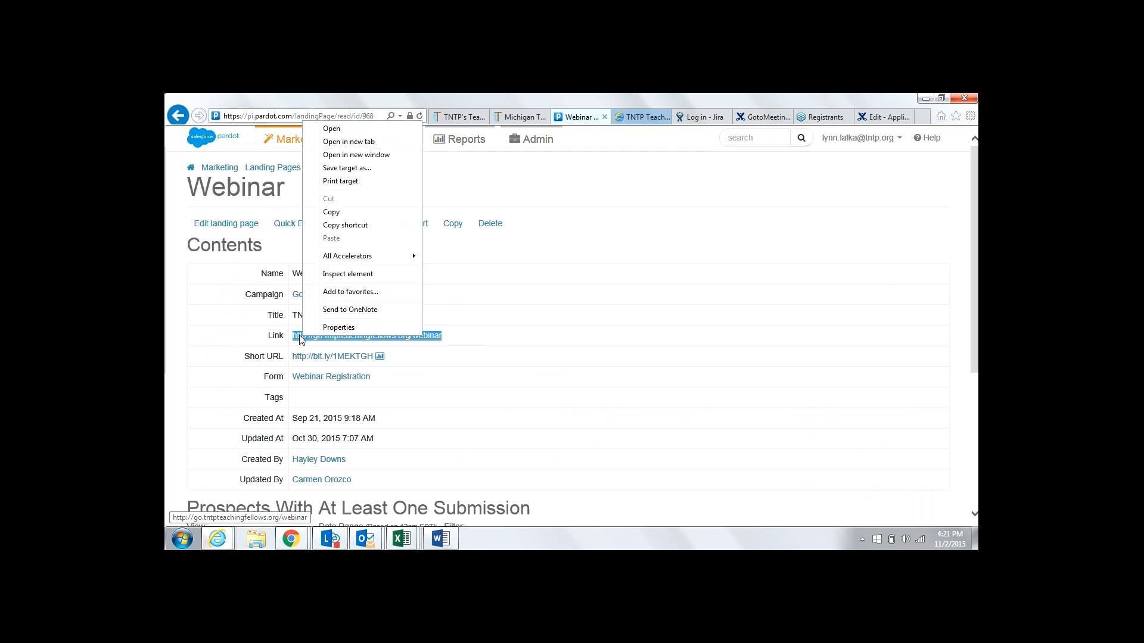
click(376, 213)
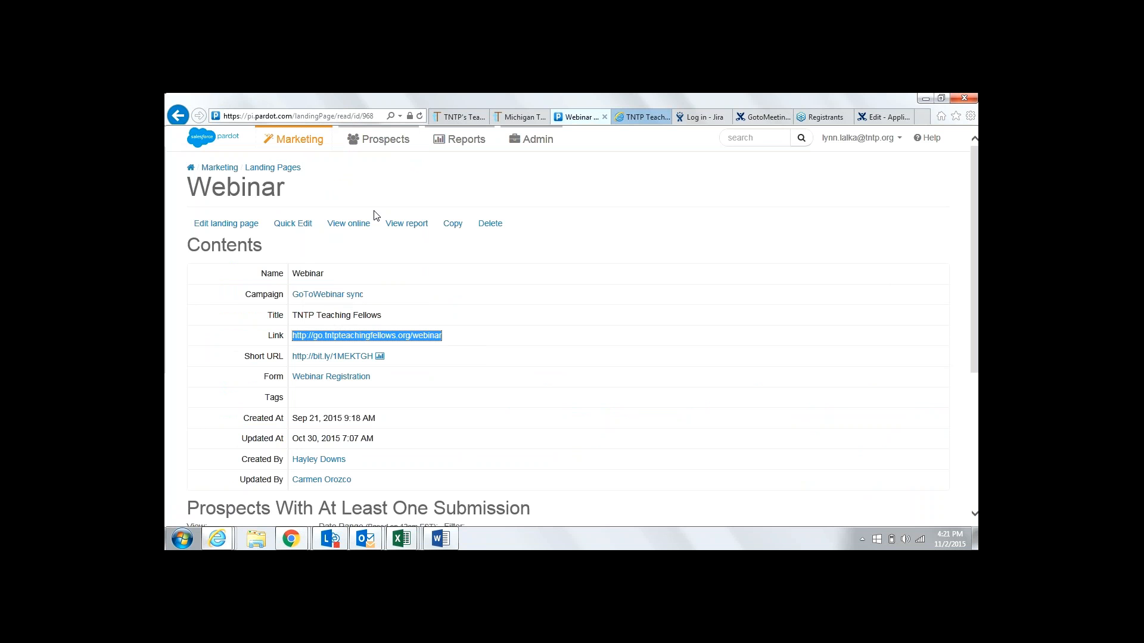
Paste the webinar URL and enter date 12/7/15 with 8:00pm–8:30pm EST start and end times
click(882, 119)
right_click(393, 447)
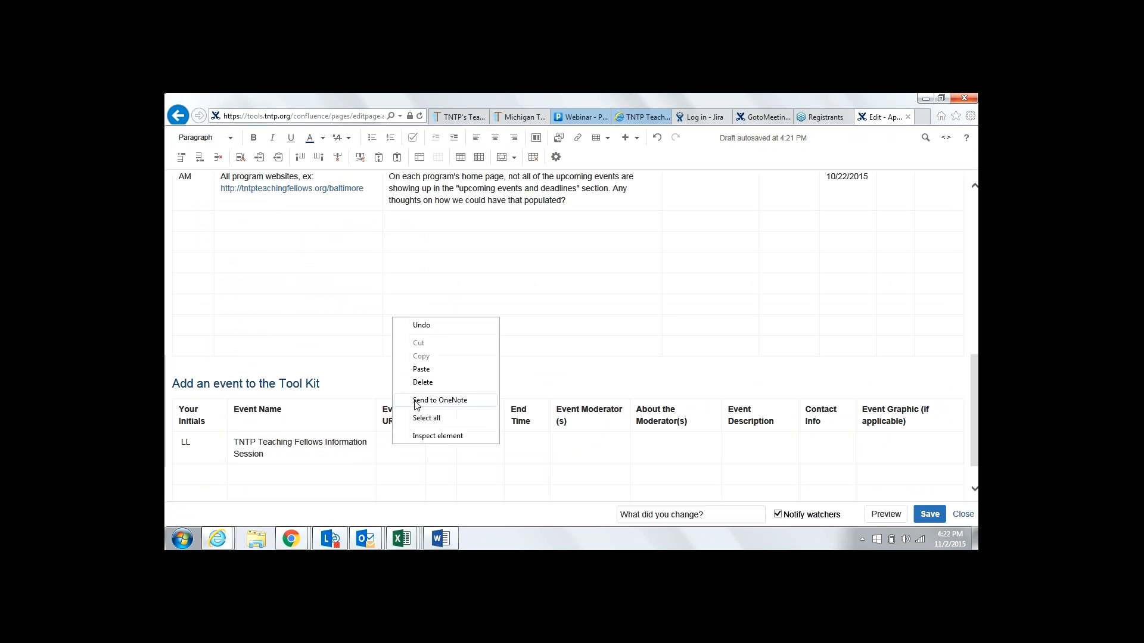
click(436, 372)
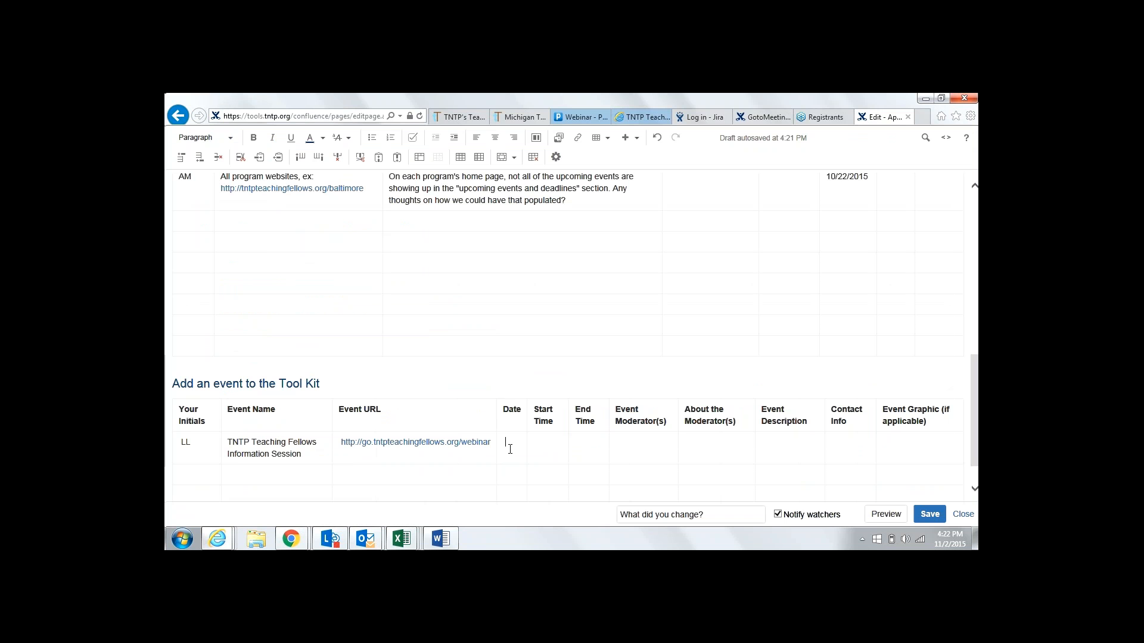
click(510, 448)
text(12/7/1)
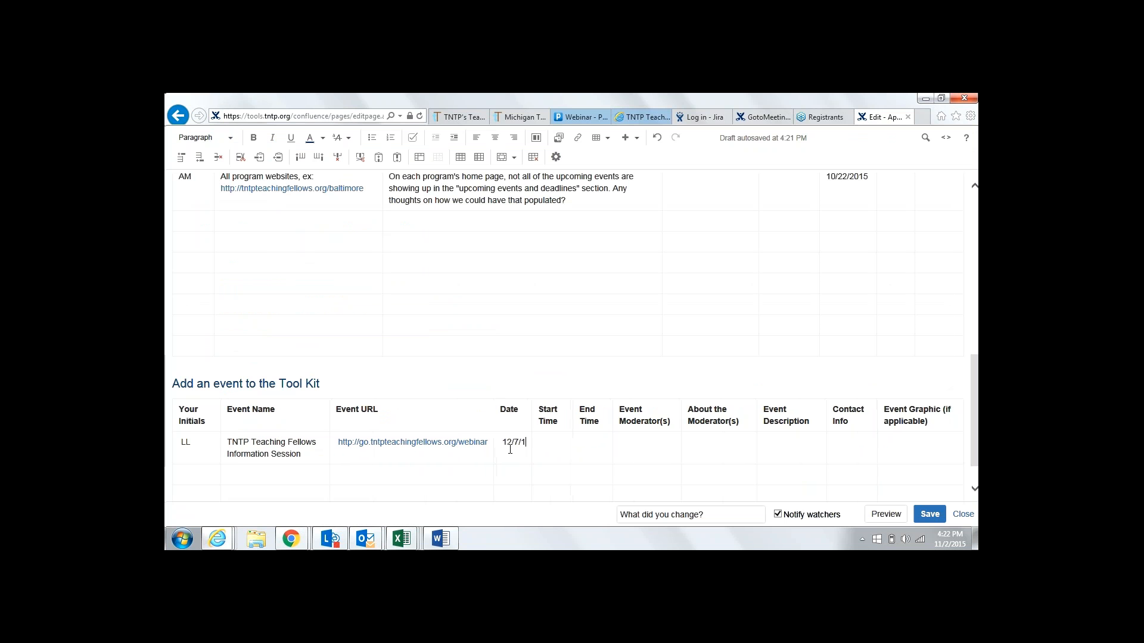
text(5)
text(8)
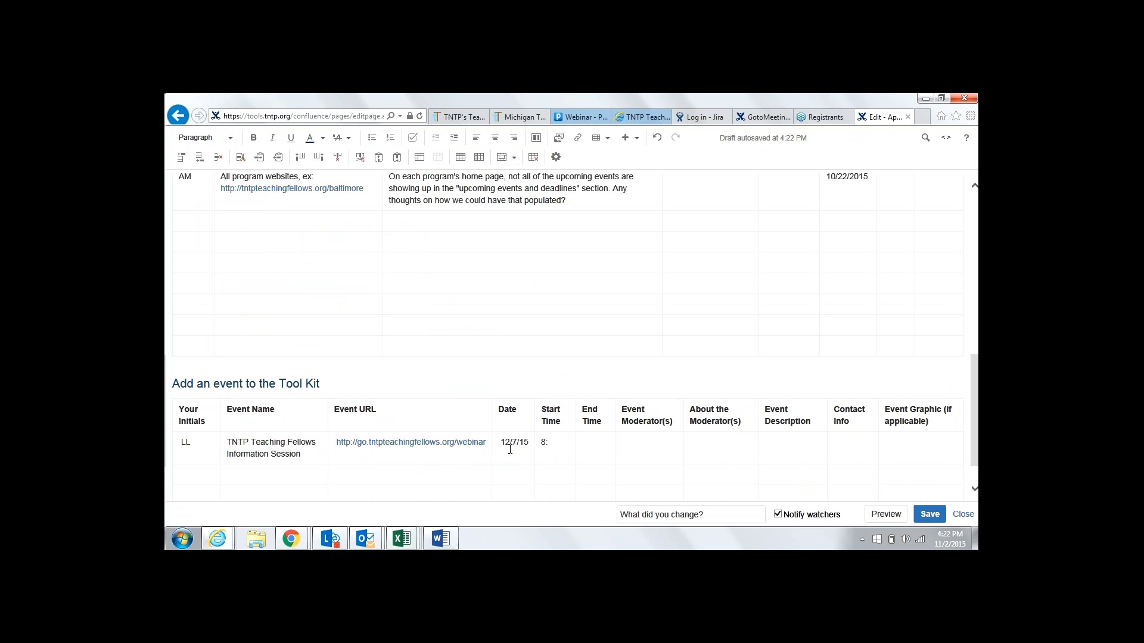
text(:)
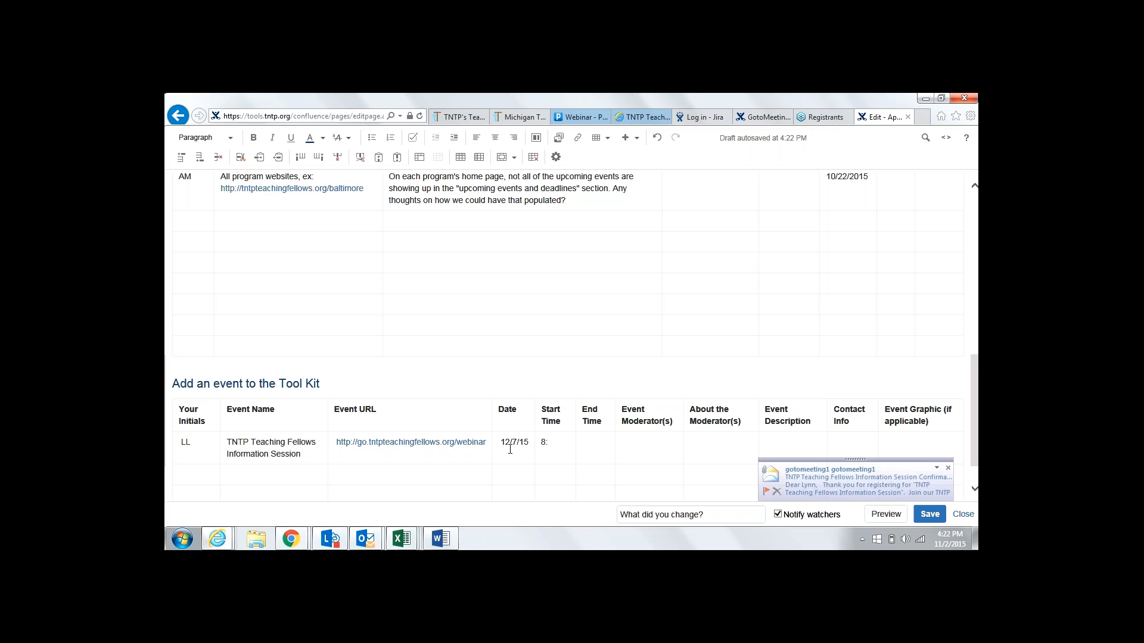
text(00pm EST)
key(Tab)
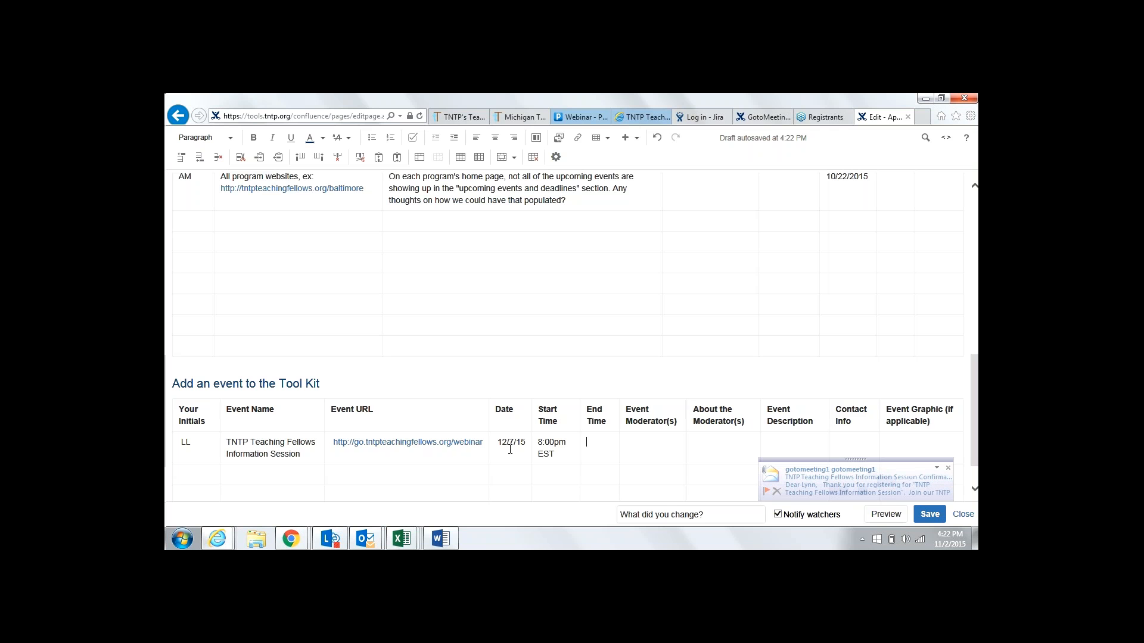
text(8:30)
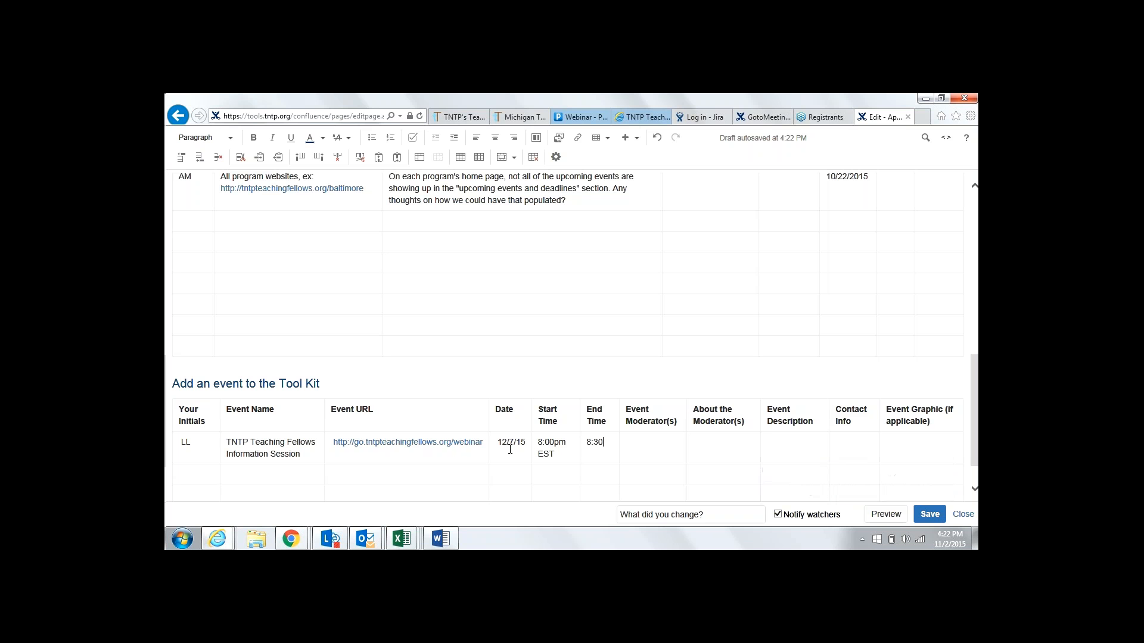
text(pm EST)
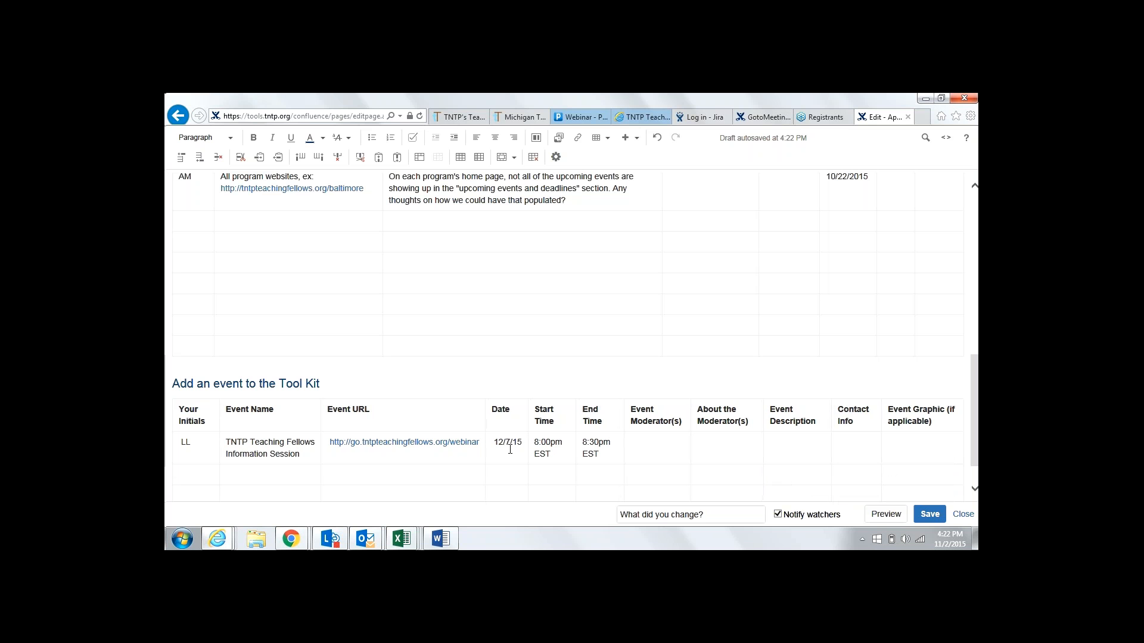
Fill in the two event moderators and the contact e-mail address
key(Tab)
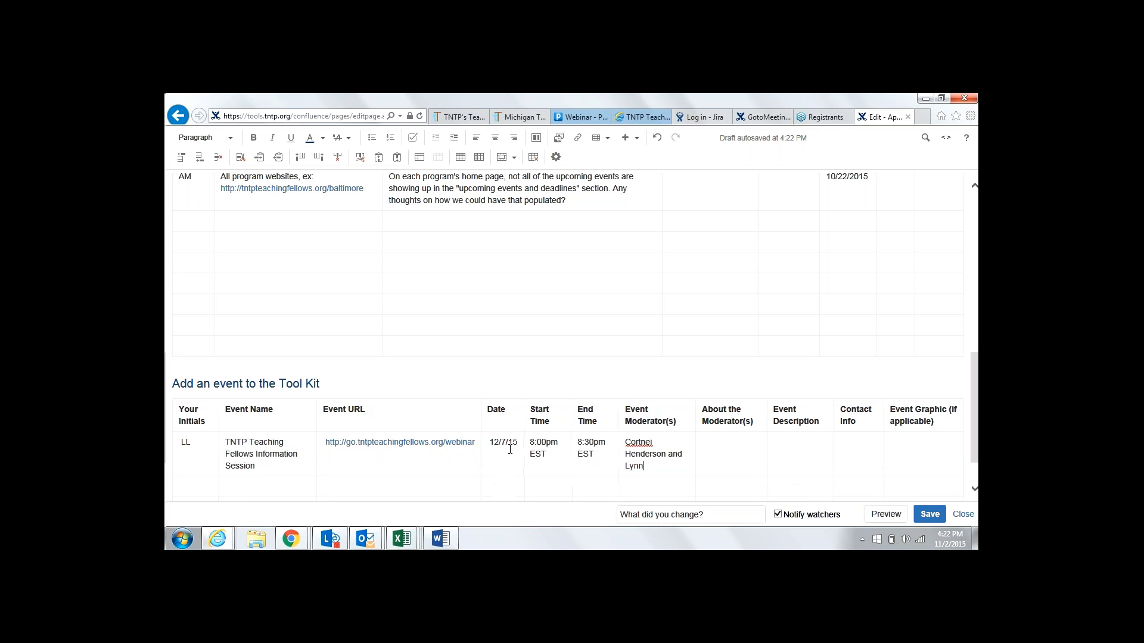
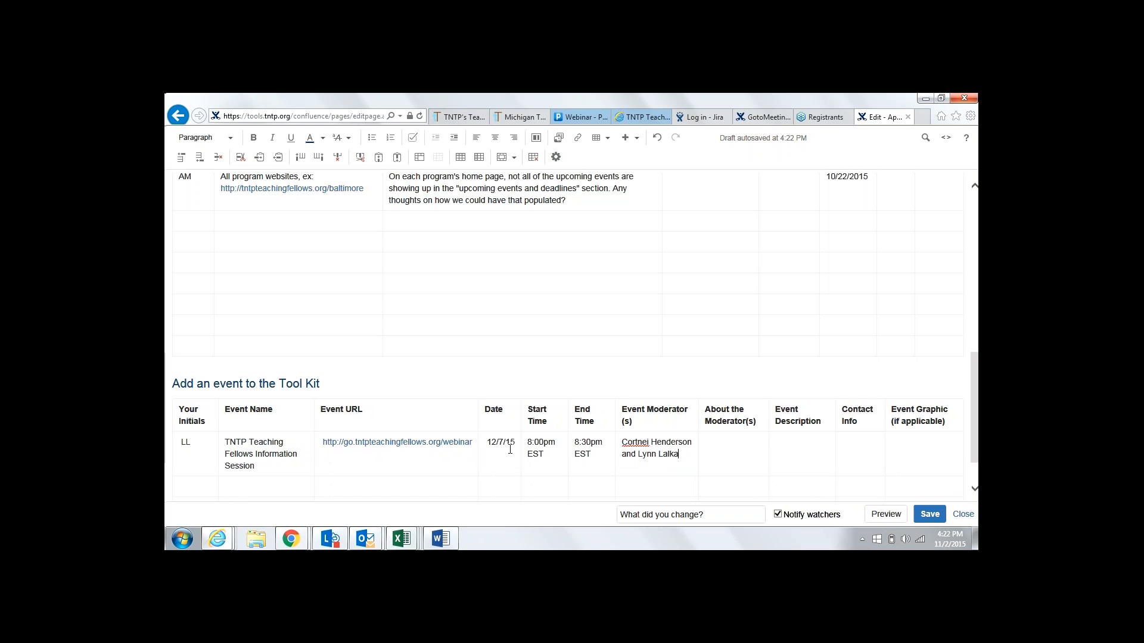
key(Tab)
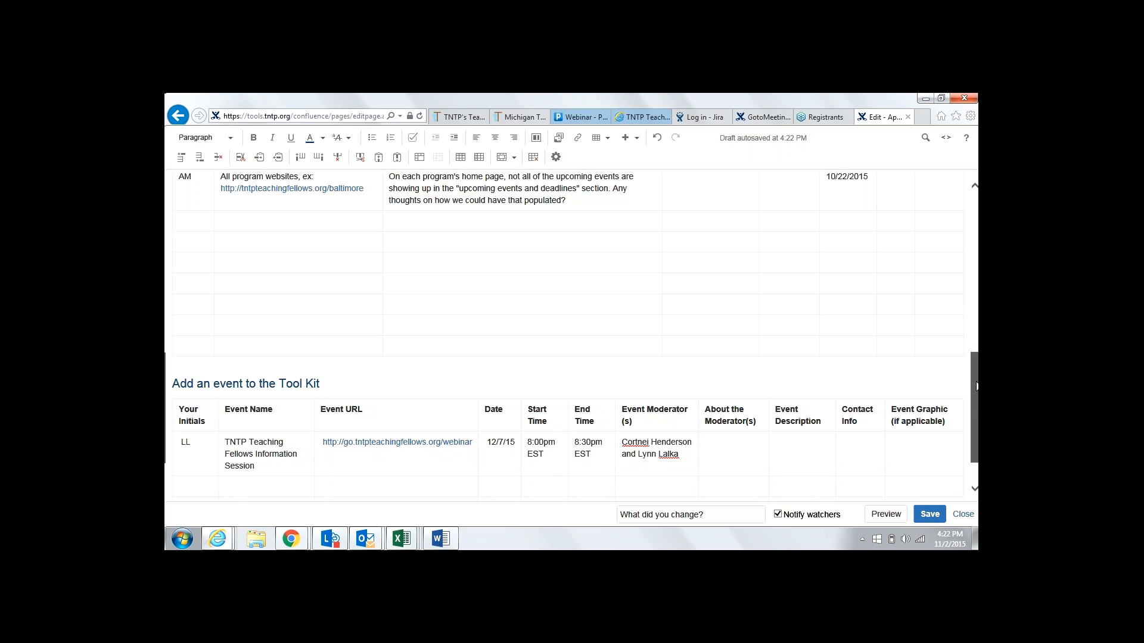
mouse_move(976, 386)
mouse_down()
mouse_move(976, 348)
mouse_move(976, 389)
mouse_up()
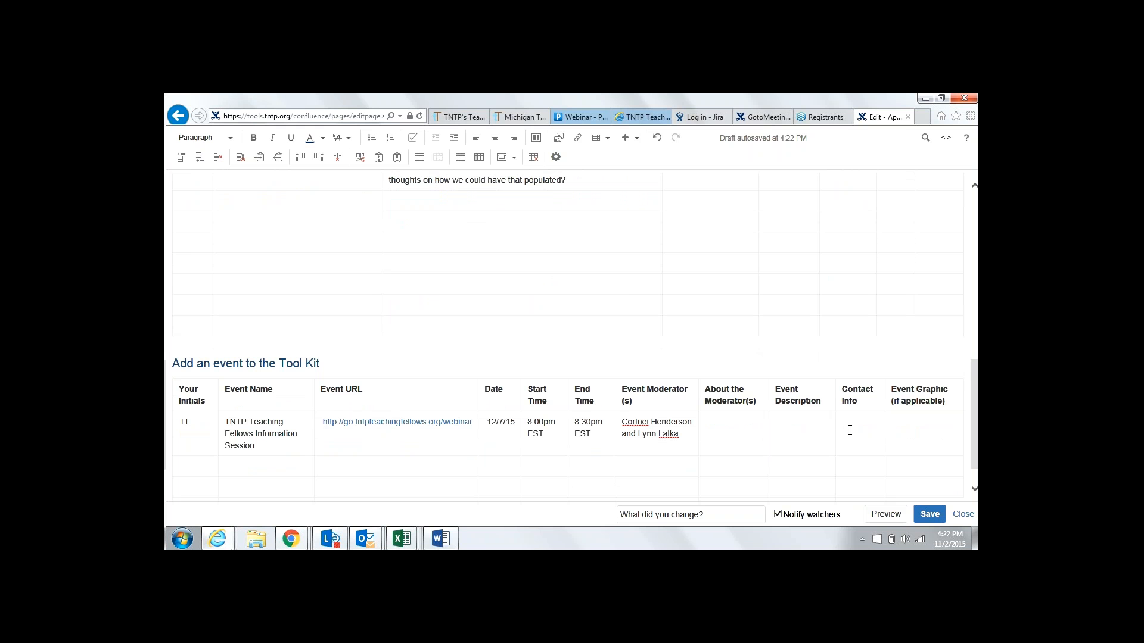
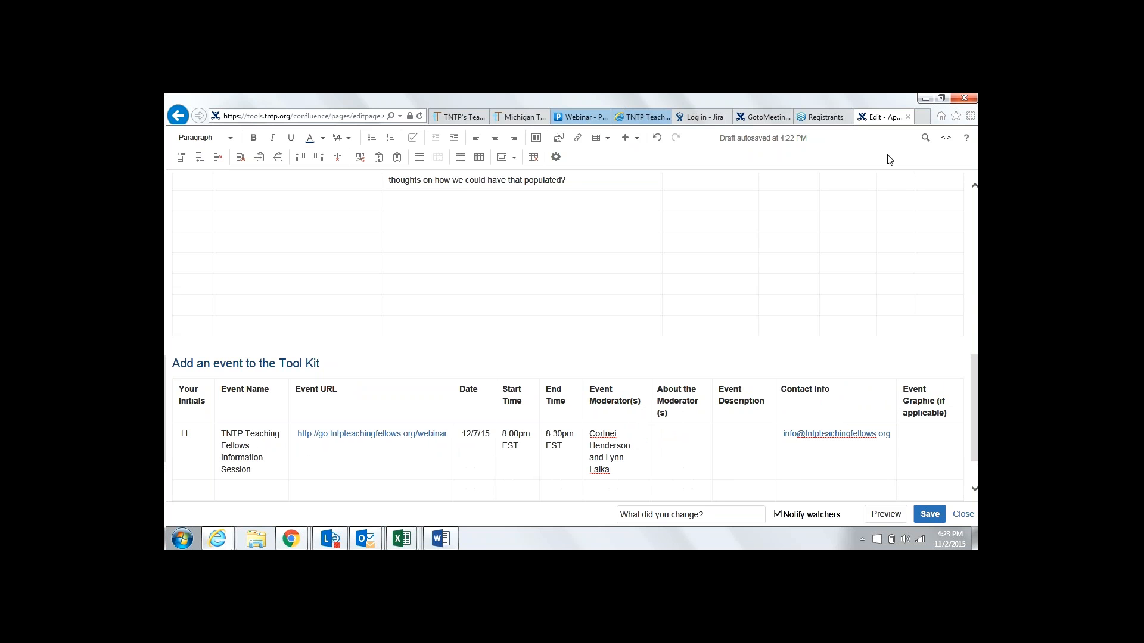
Close the GoToMeeting calendar tab and open the webinar's Manage Webinar page
click(825, 117)
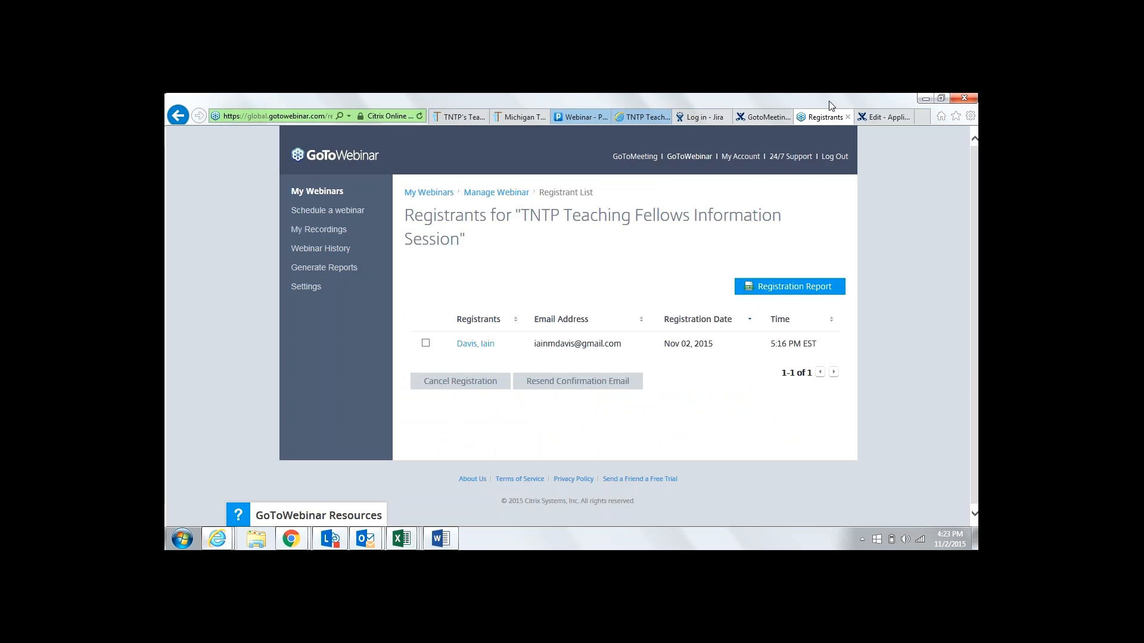
click(769, 121)
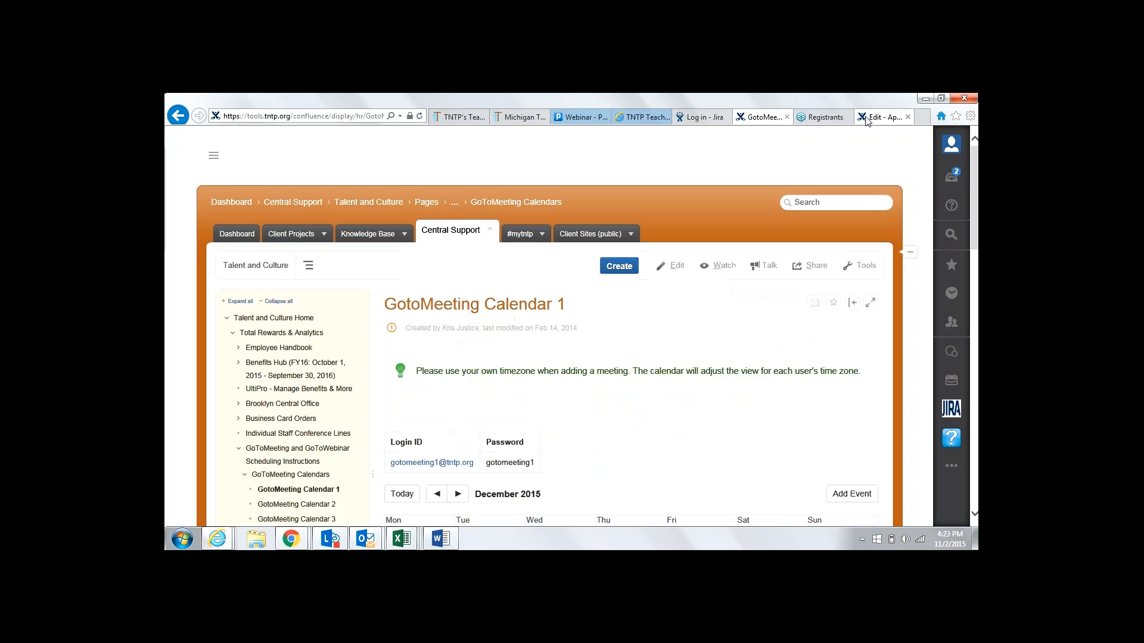
click(787, 118)
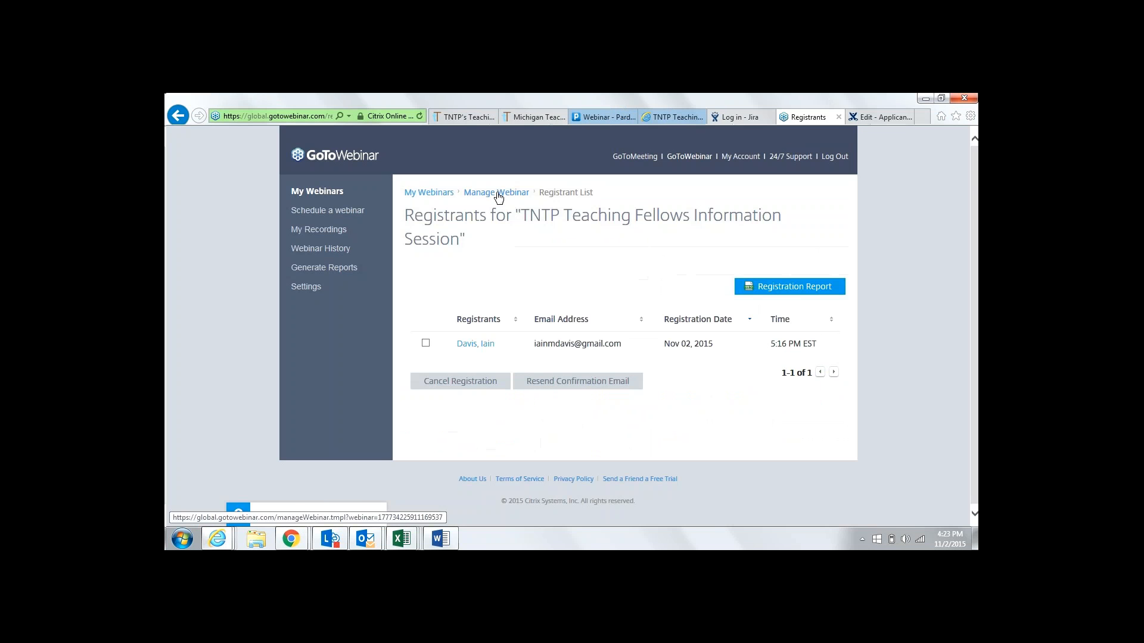
click(499, 194)
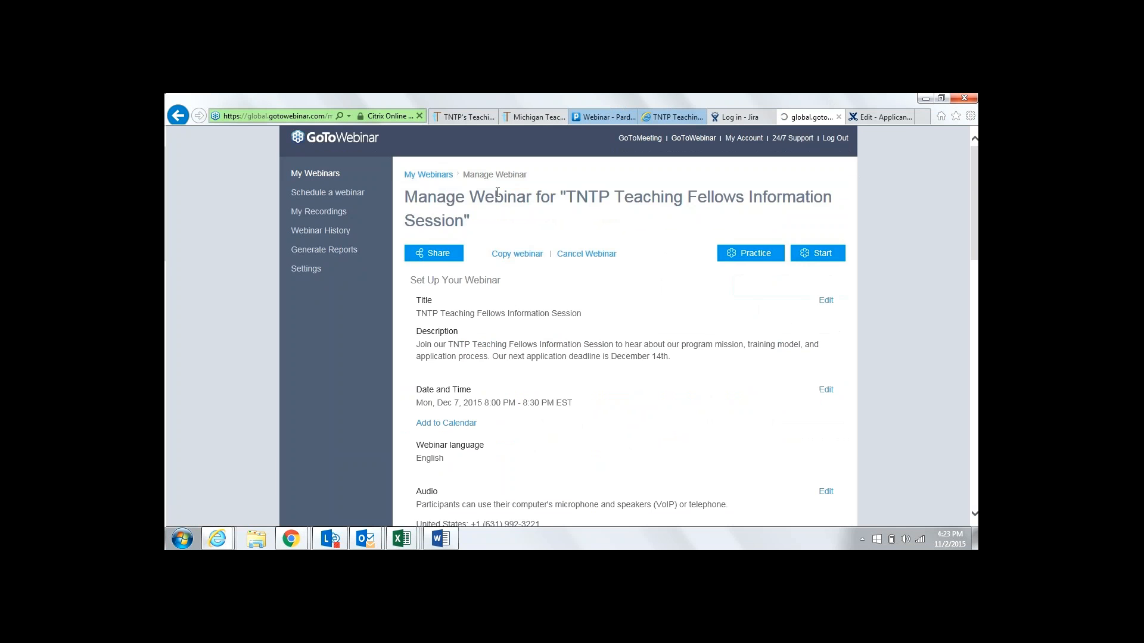
Select and copy the full TNTP Teaching Fellows Information Session description text
drag(676, 376, 589, 383)
drag(440, 375, 424, 365)
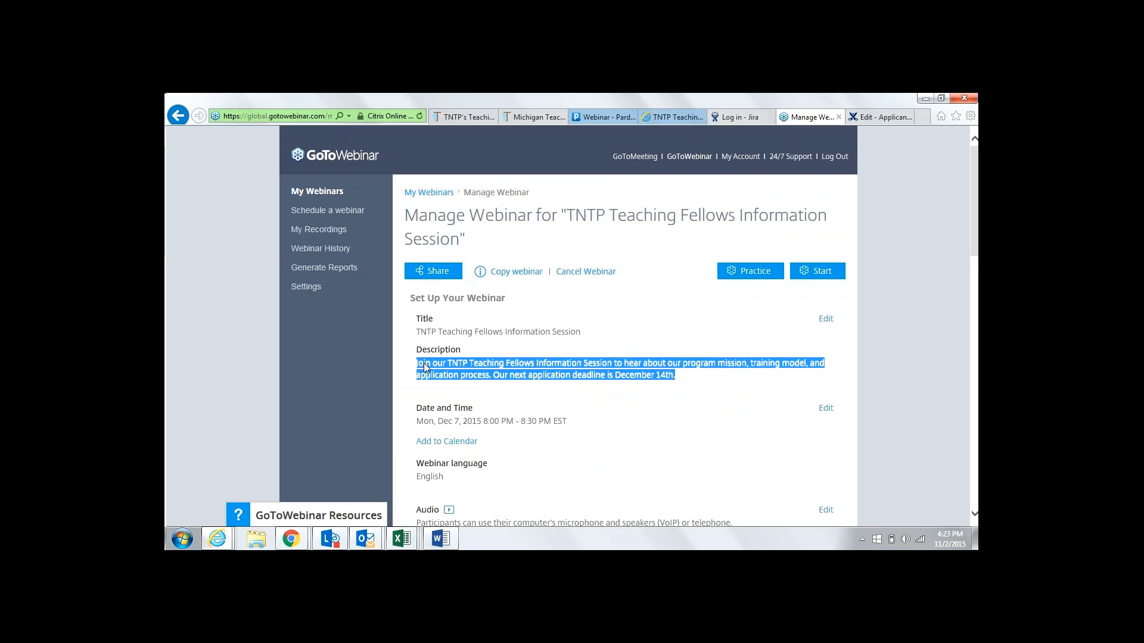
right_click(424, 364)
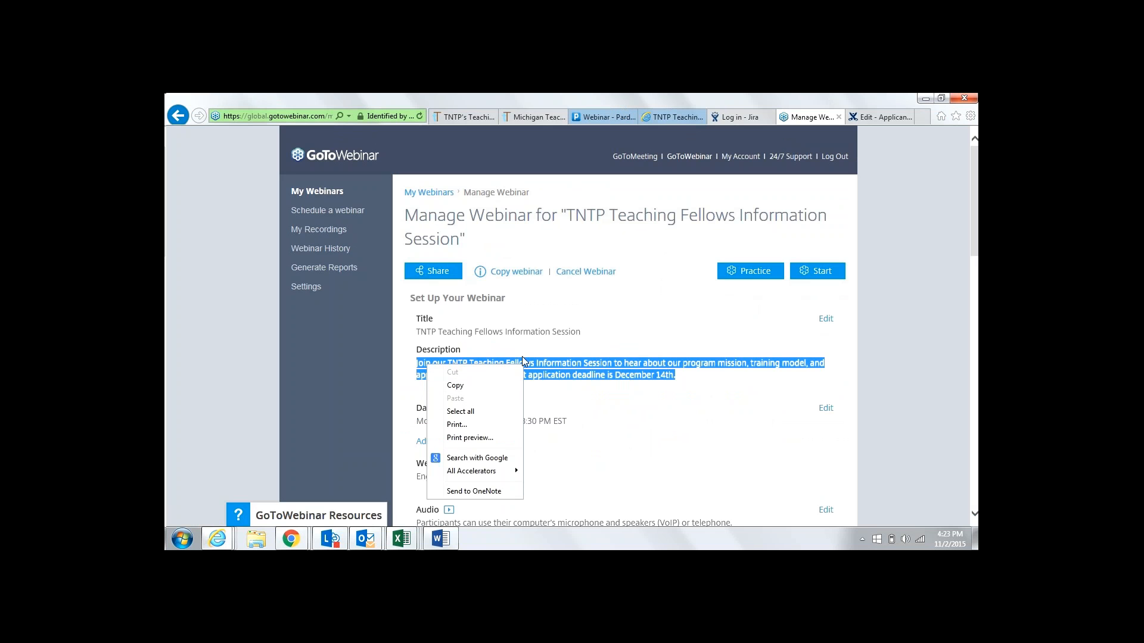
click(573, 341)
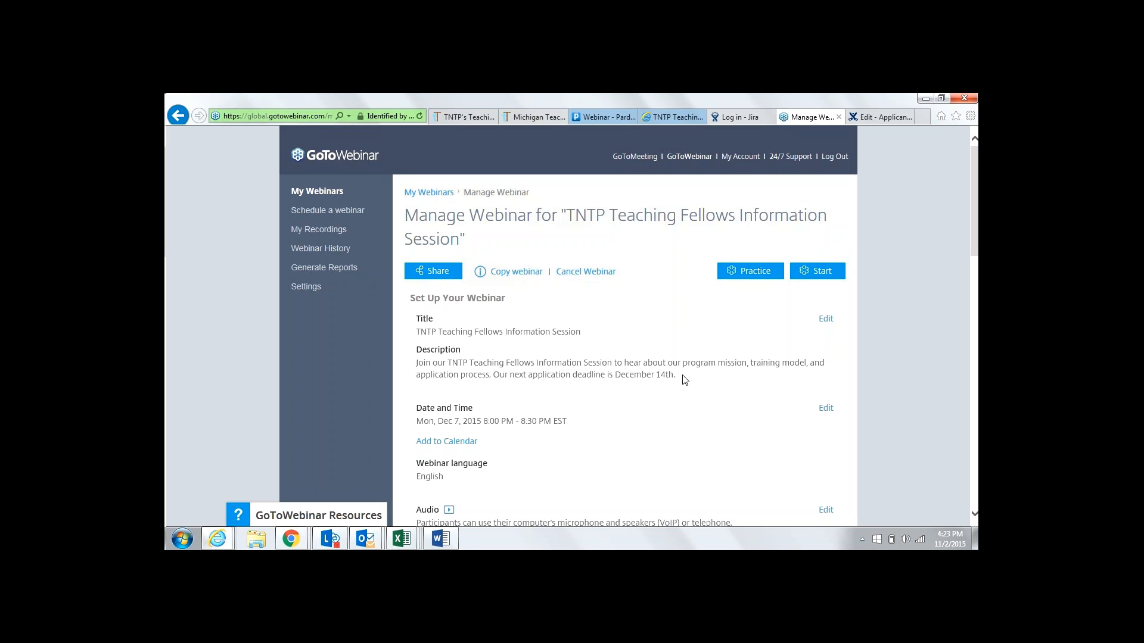
drag(677, 376, 416, 365)
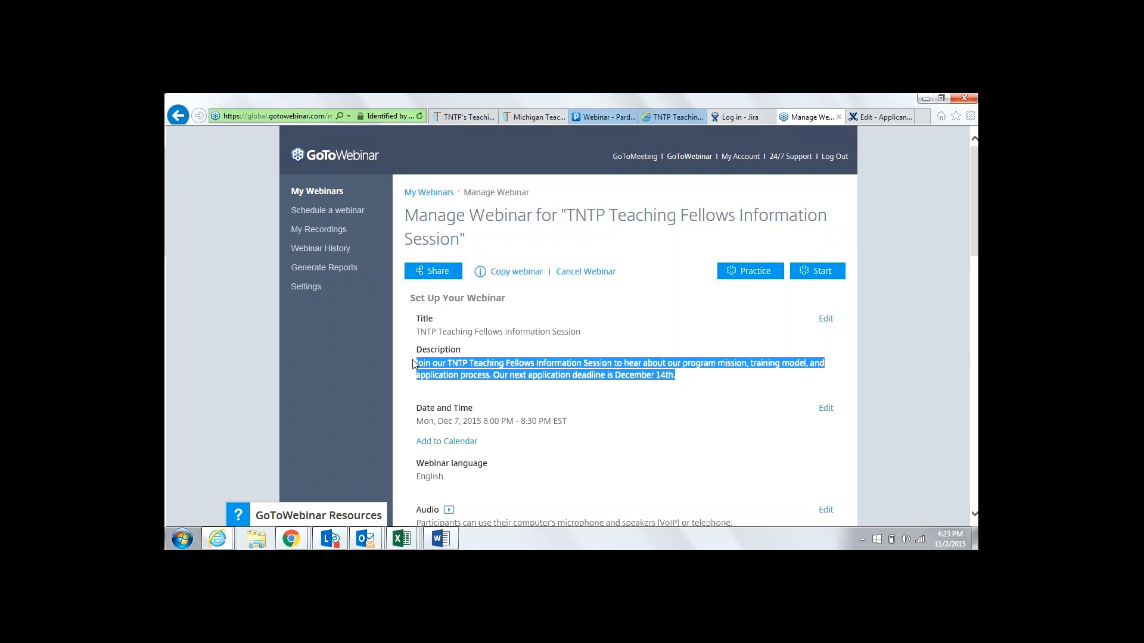
right_click(430, 369)
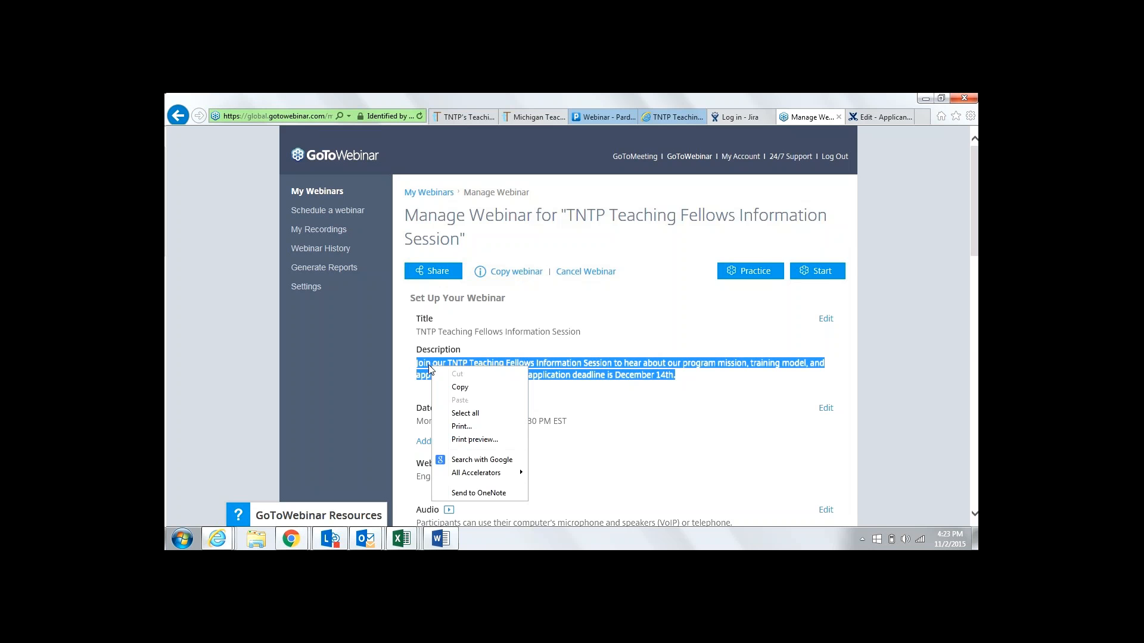
click(468, 384)
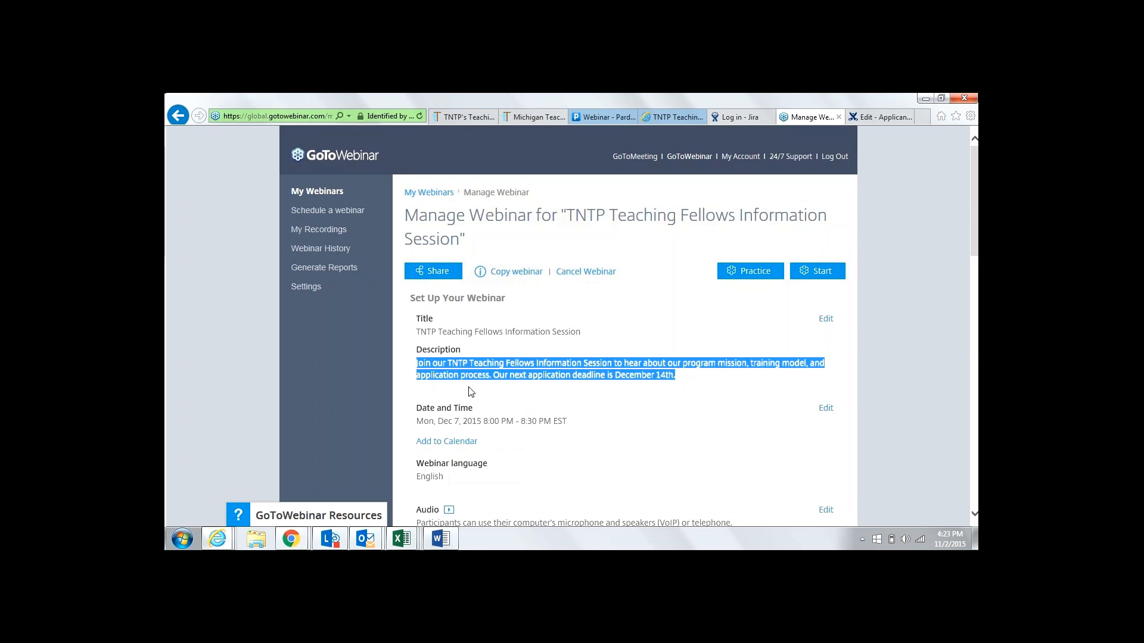
Paste the description into Event Description, delete its leading space, and save the Tool Kit page
click(867, 118)
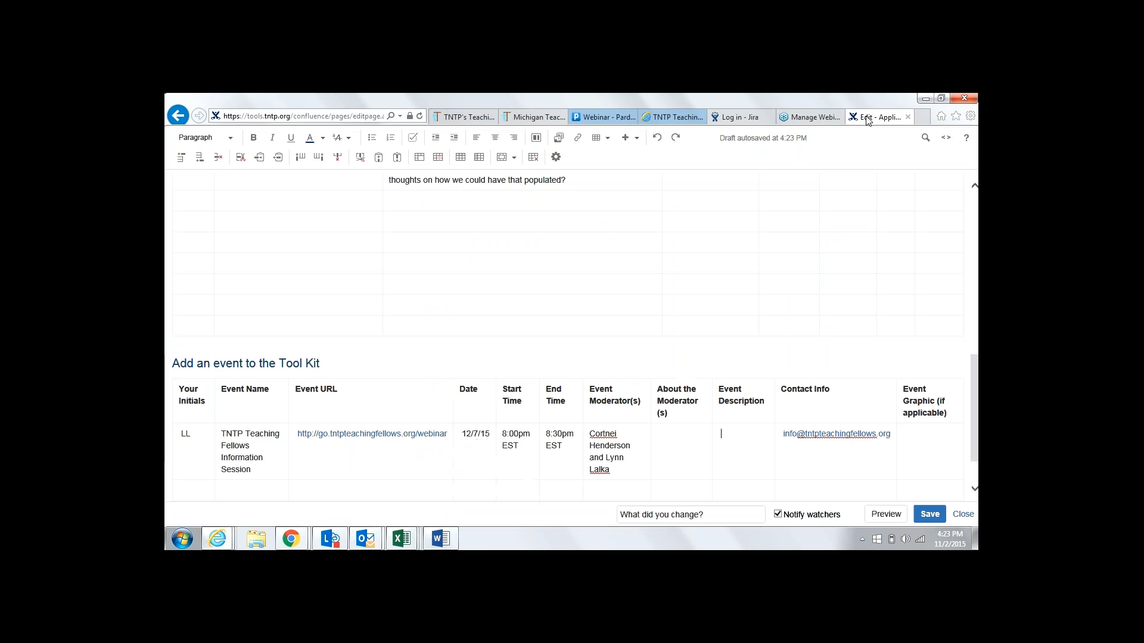
right_click(722, 434)
click(756, 363)
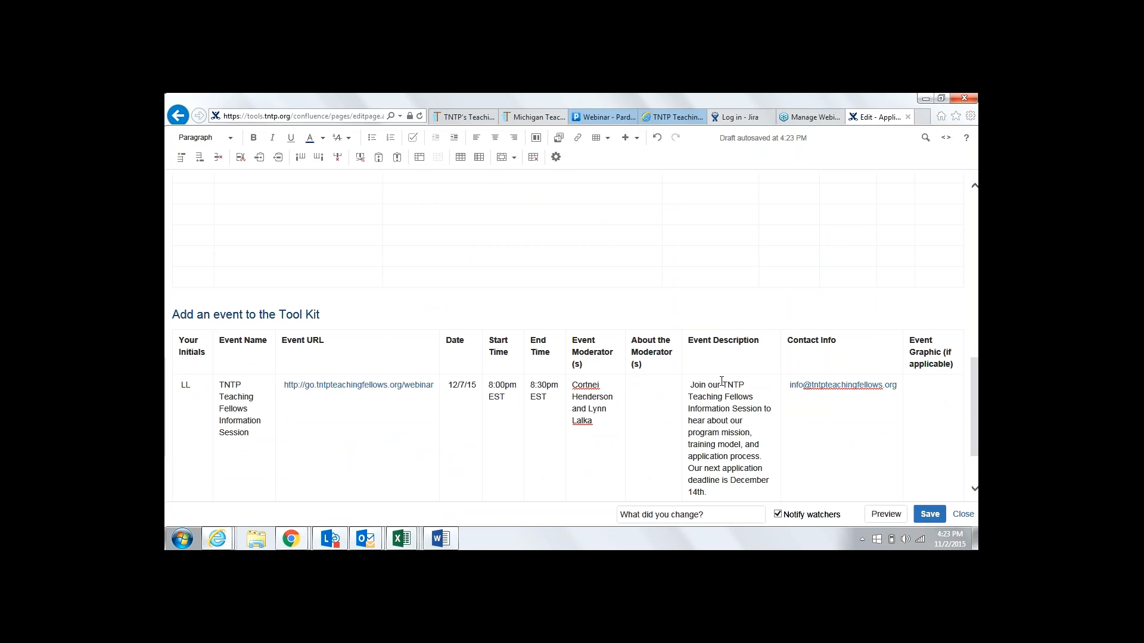
key(BackSpace)
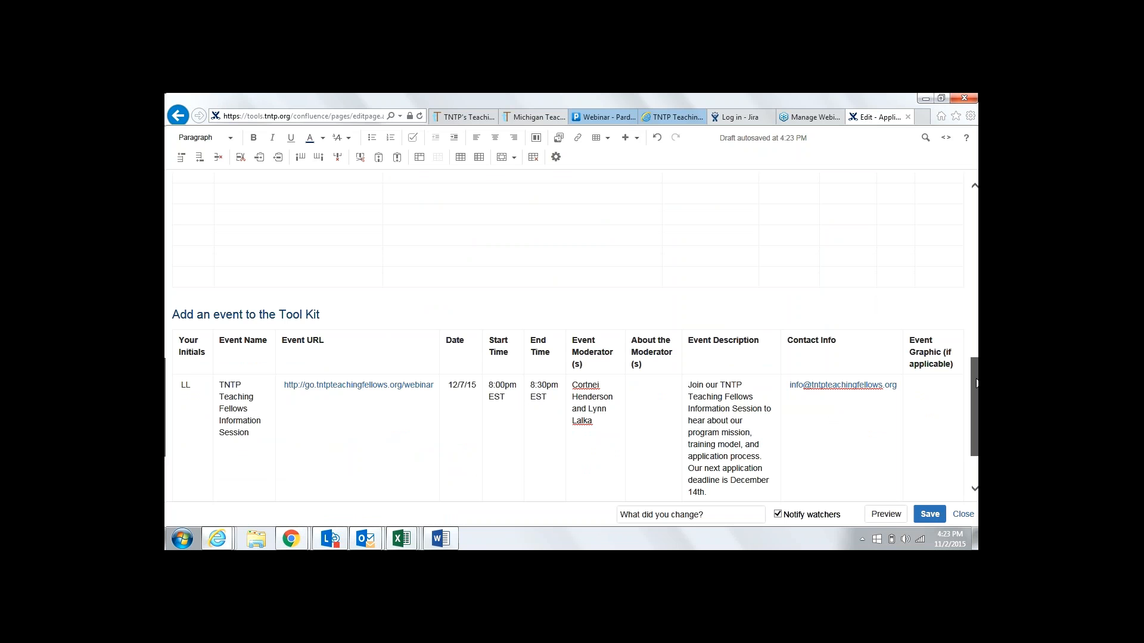
drag(977, 383, 977, 413)
click(931, 515)
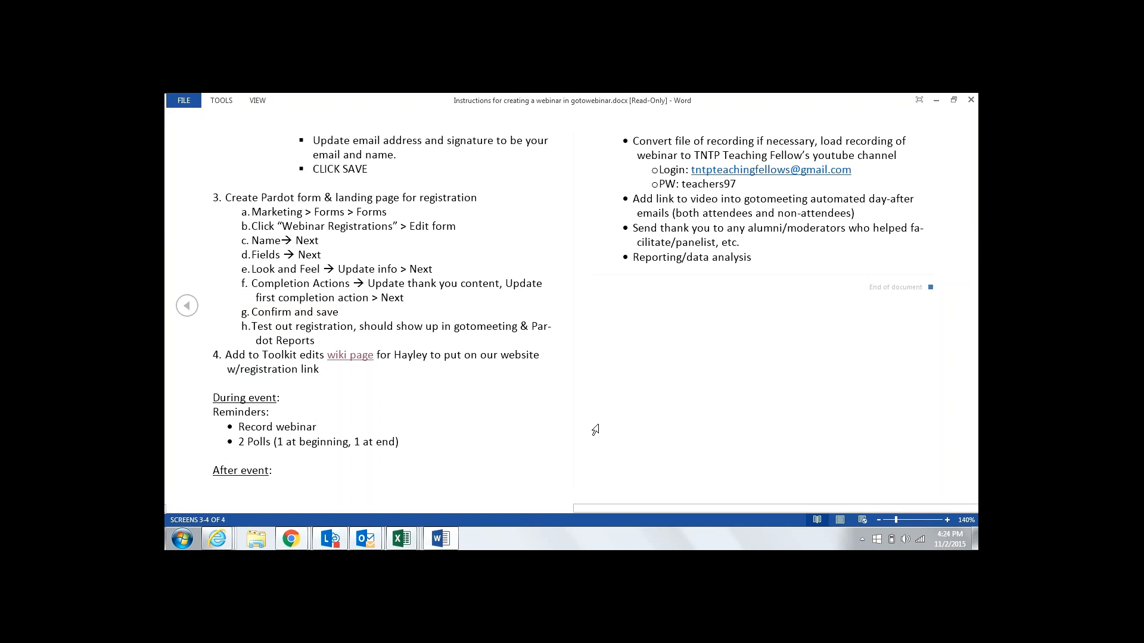
Page back to the first screens of the Word instructions document, then minimize it
click(187, 305)
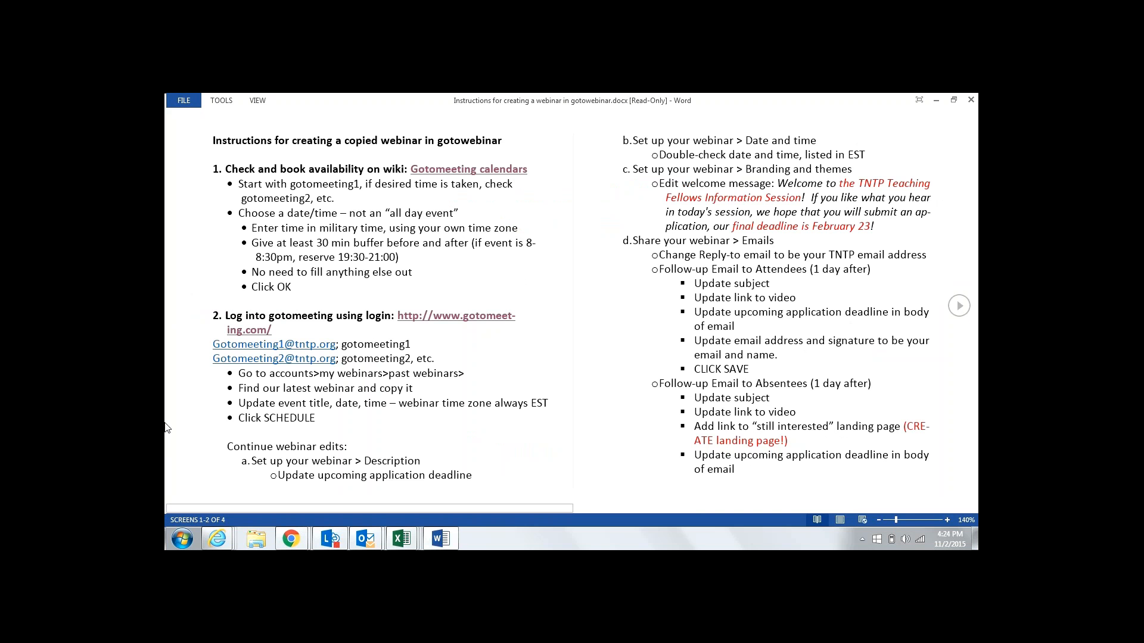
click(936, 103)
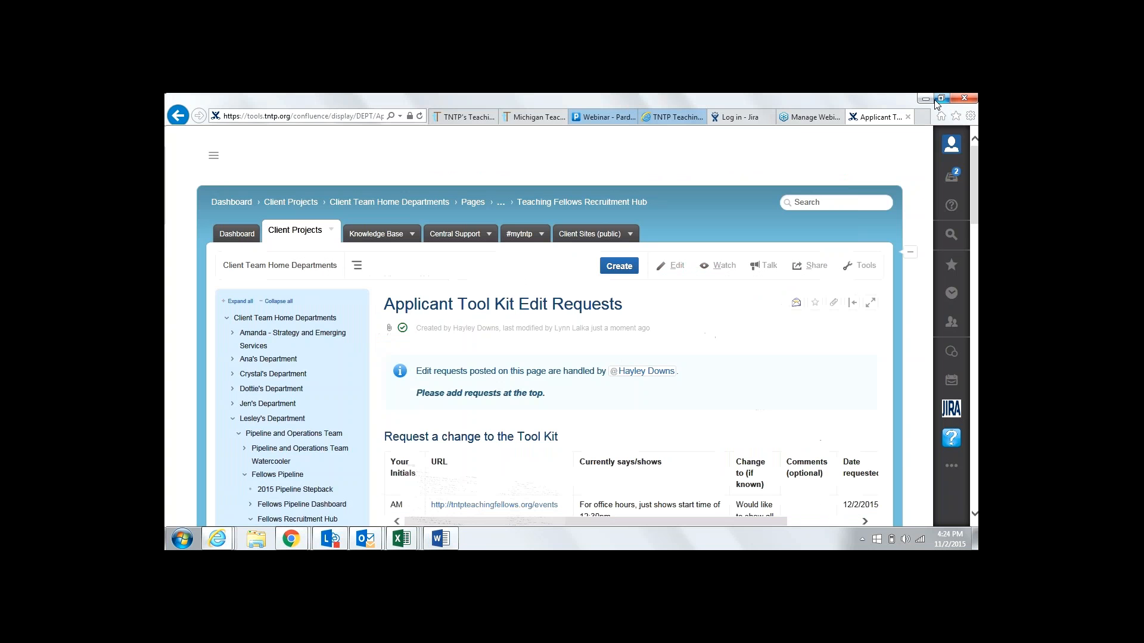
Scroll through the saved Applicant Tool Kit Edit Requests page to review the new event row
scroll(632, 327, down, 2)
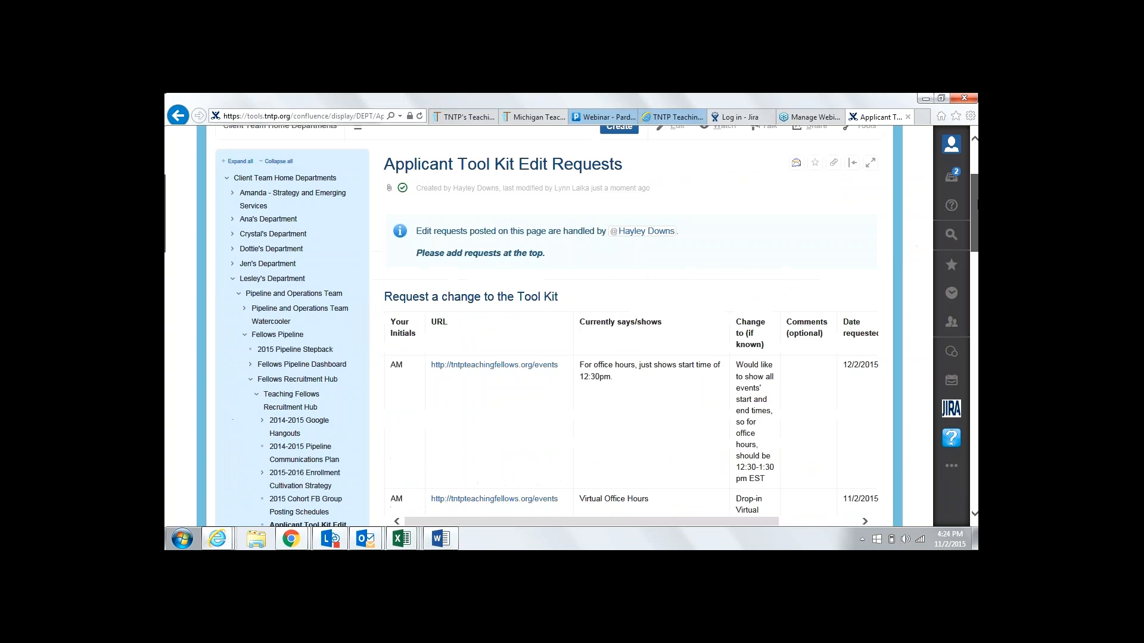
scroll(631, 328, down, 2)
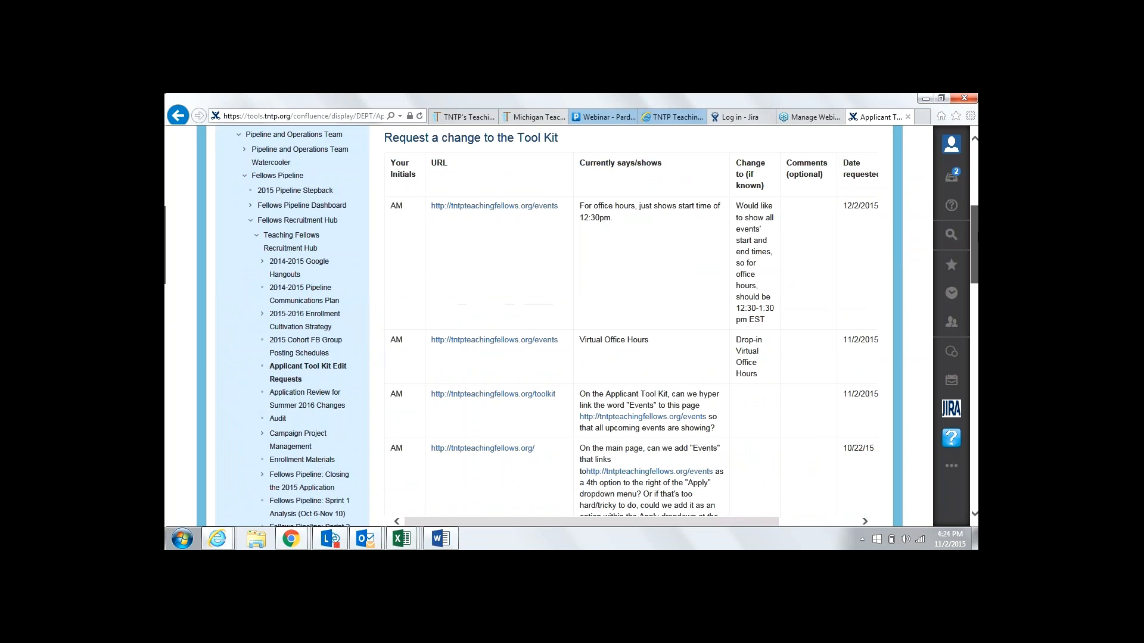
drag(977, 237, 978, 241)
click(811, 117)
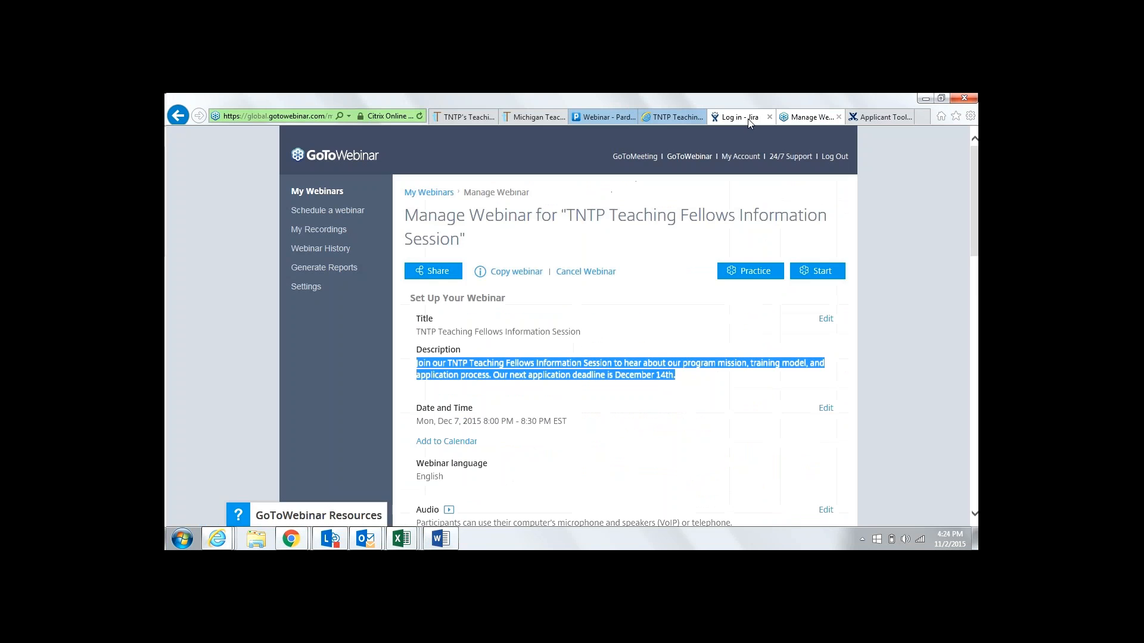
click(652, 311)
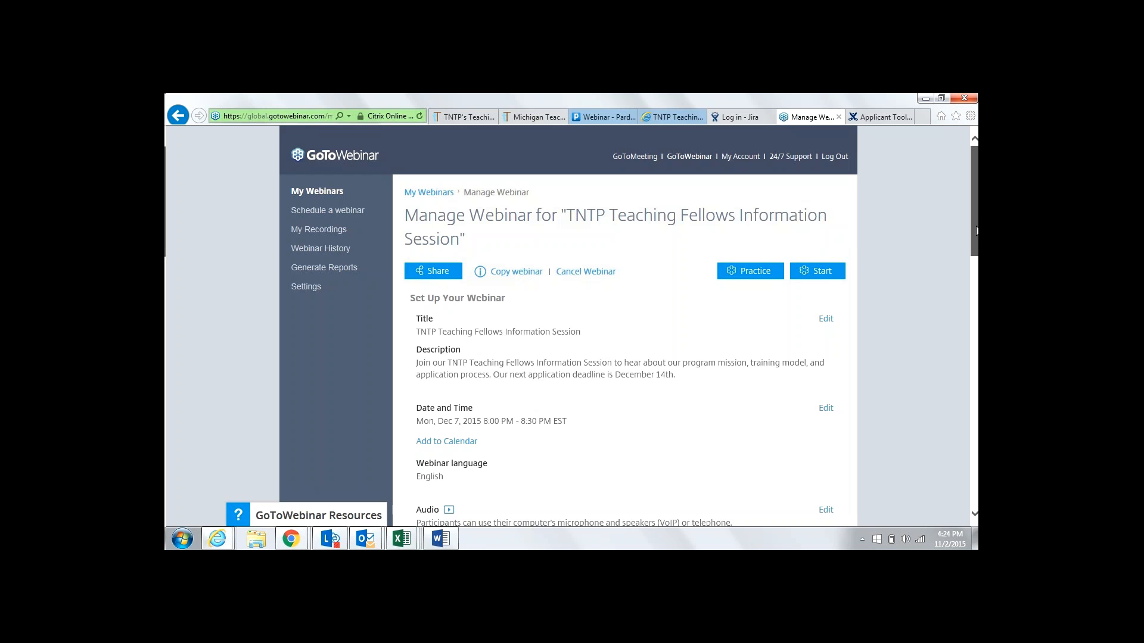
drag(977, 231, 977, 318)
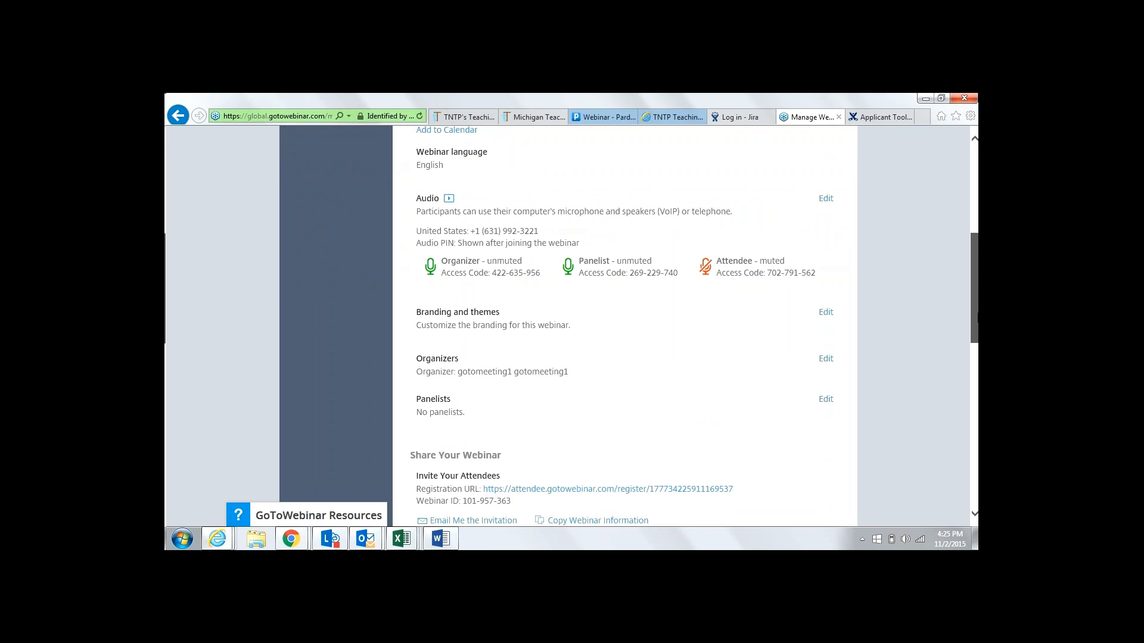
drag(977, 318, 977, 197)
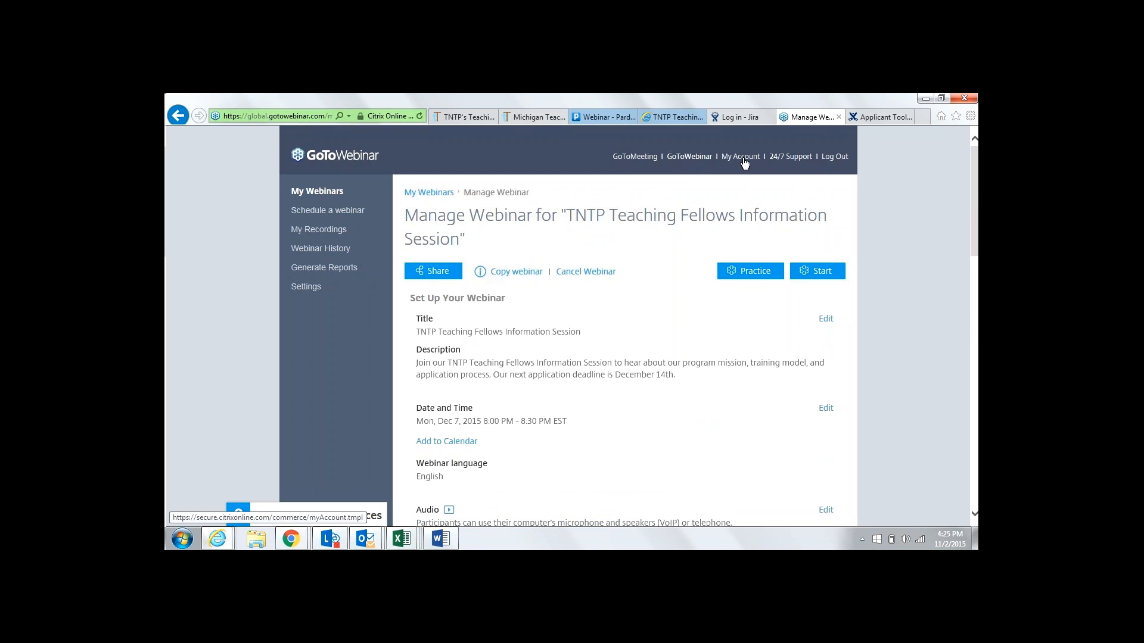
Review My Webinars' three upcoming webinars, including the Mon, Dec 7 session with 2 registrants
click(324, 196)
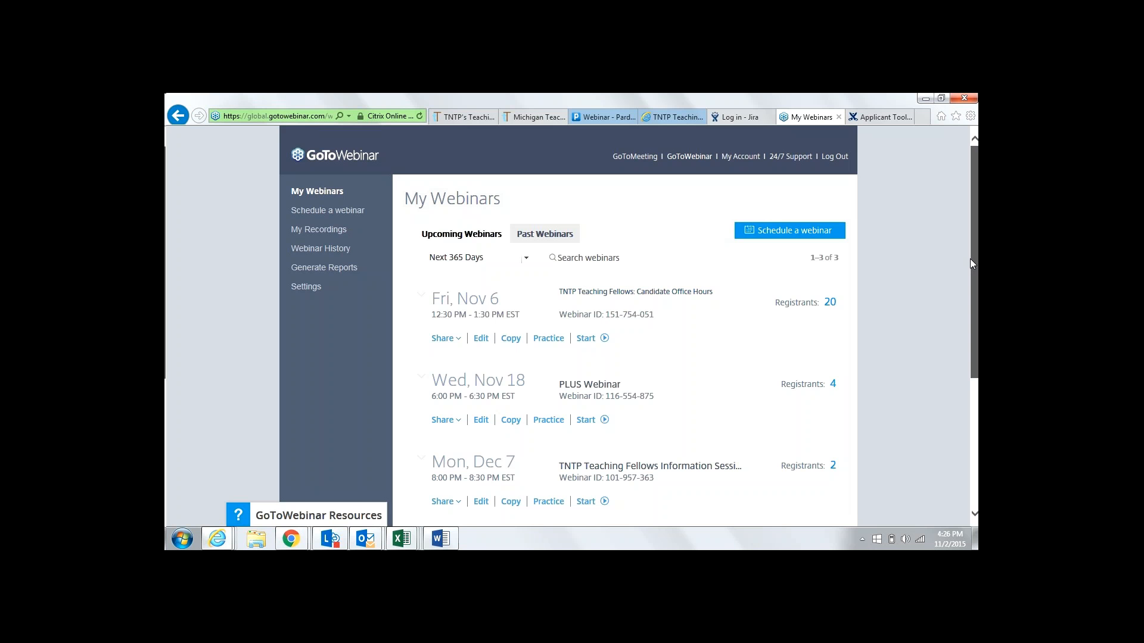
drag(970, 259, 970, 302)
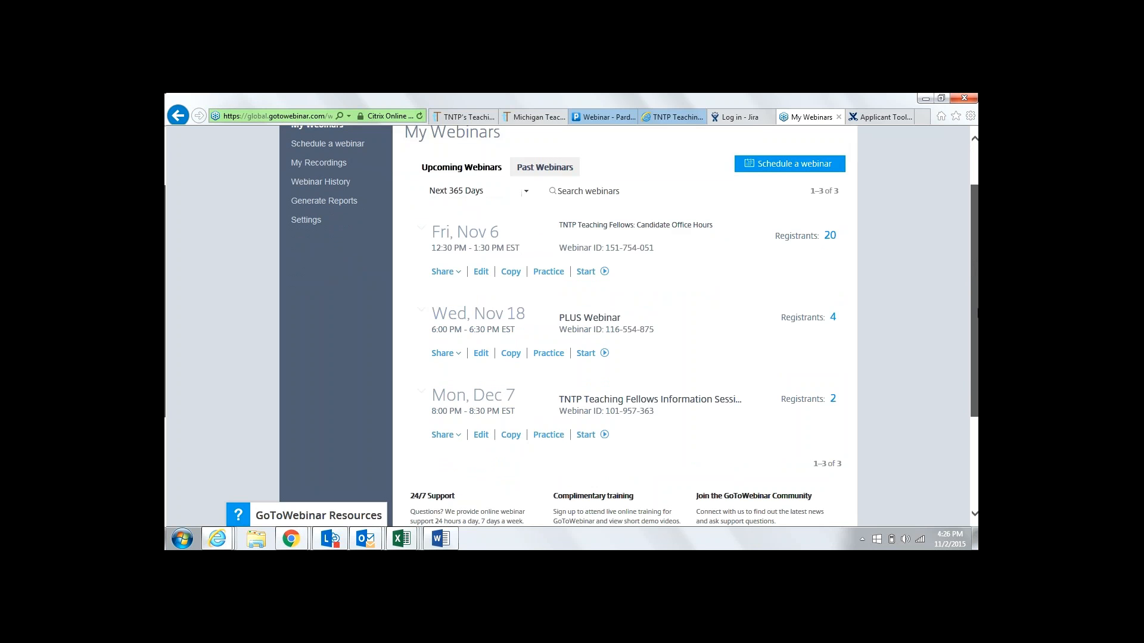
drag(977, 310, 977, 319)
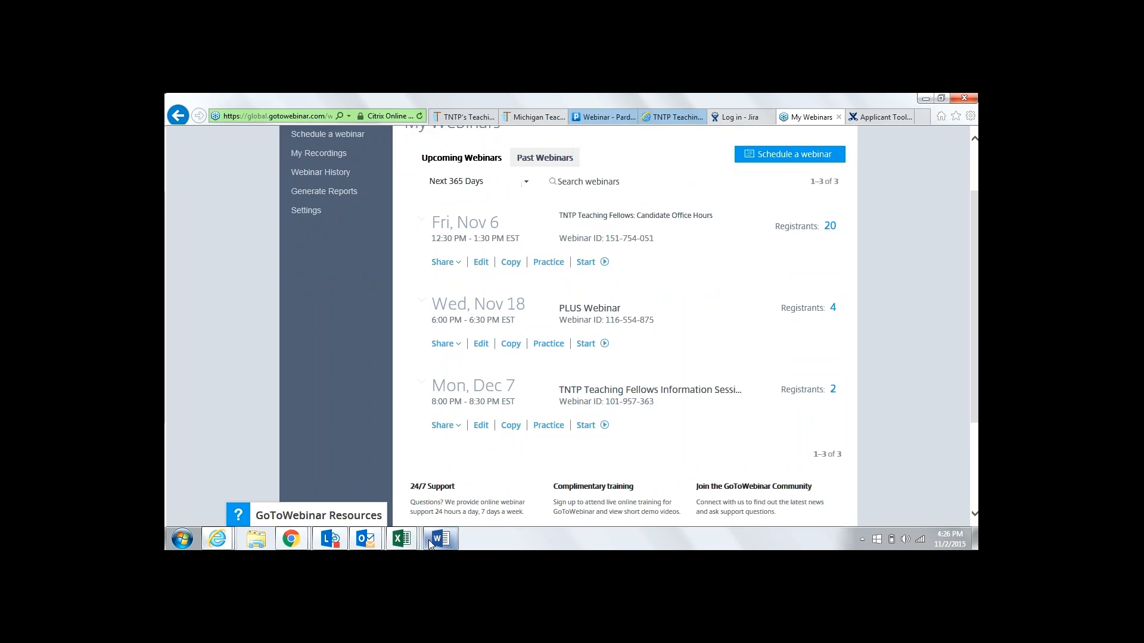
mouse_move(426, 533)
mouse_move(370, 535)
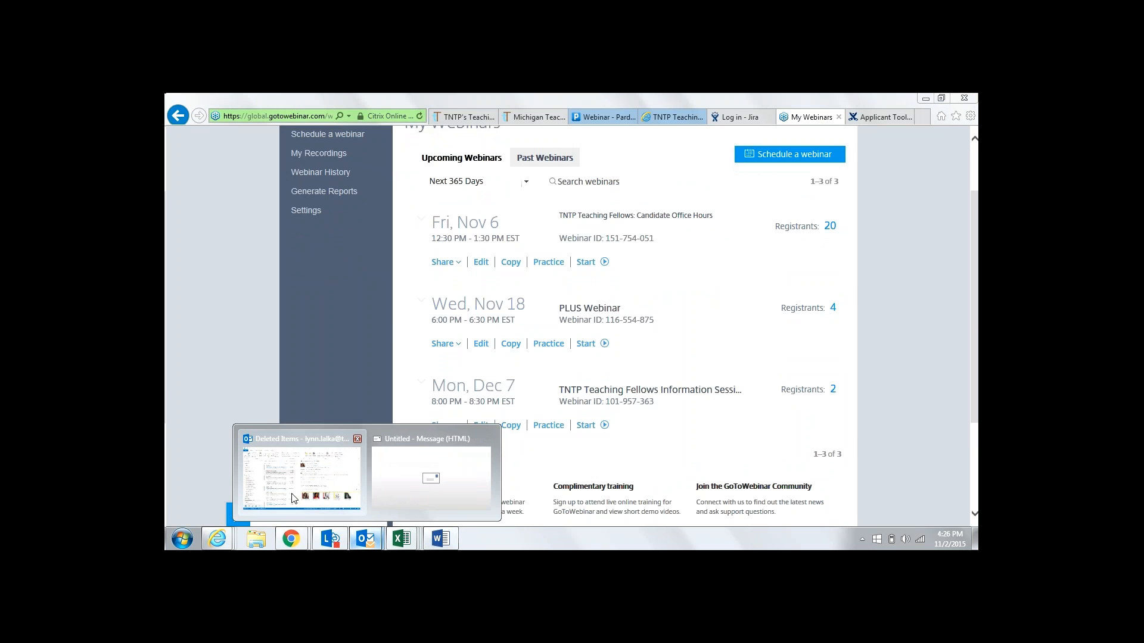
Save a Friday 11/6/2015 3:00–3:30 PM Outlook appointment titled 'Put next Office Hours on the calendar'
click(294, 498)
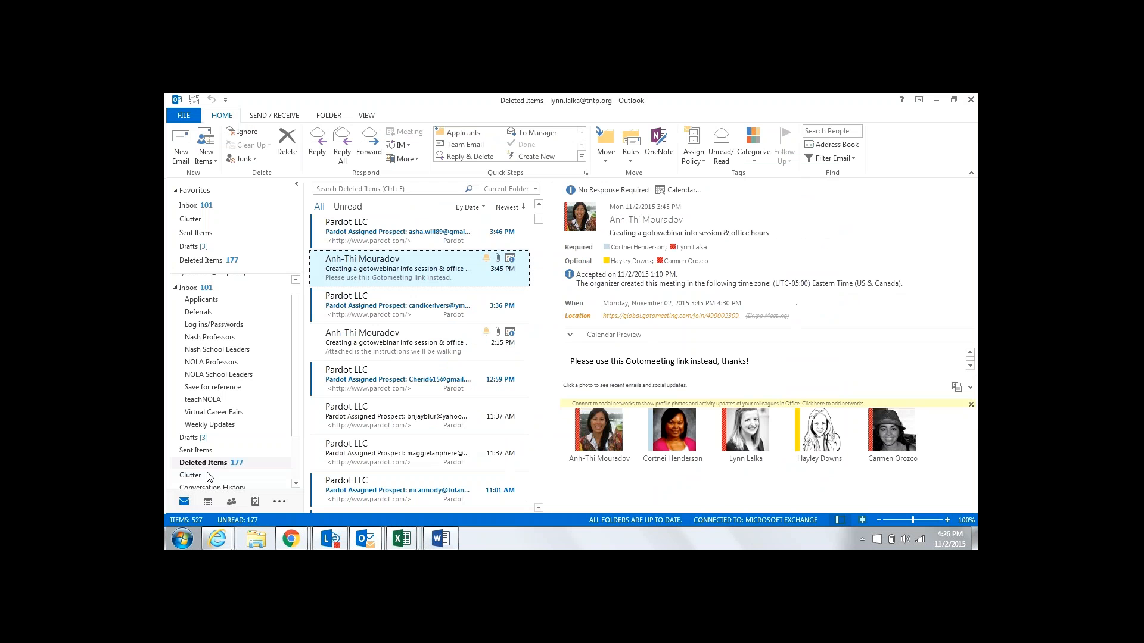
click(208, 503)
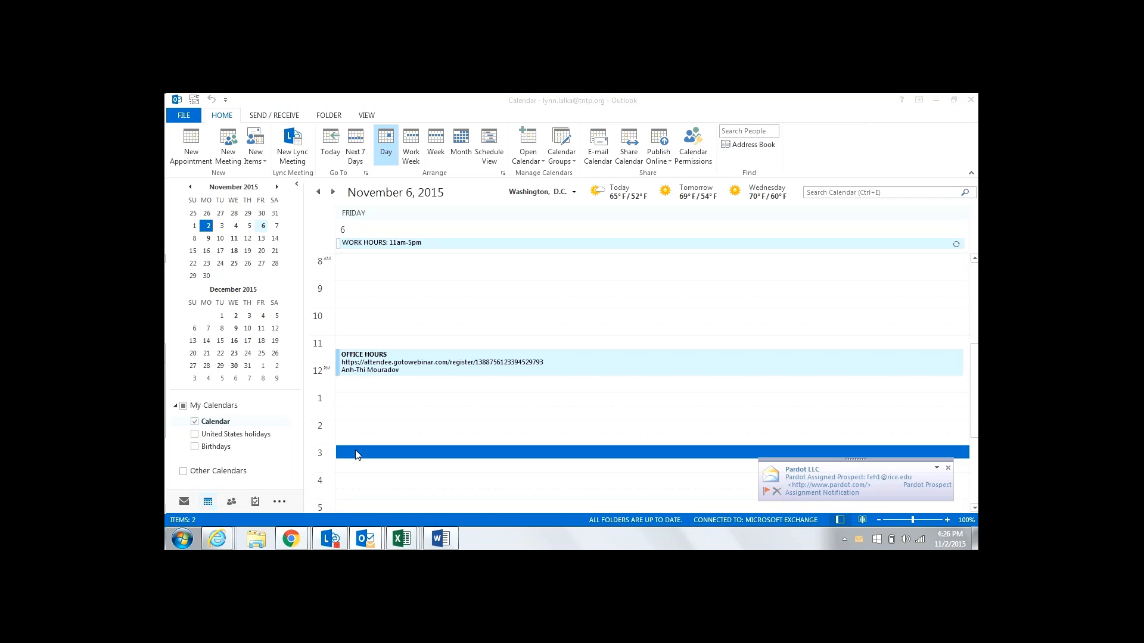
double_click(356, 455)
text(Put When)
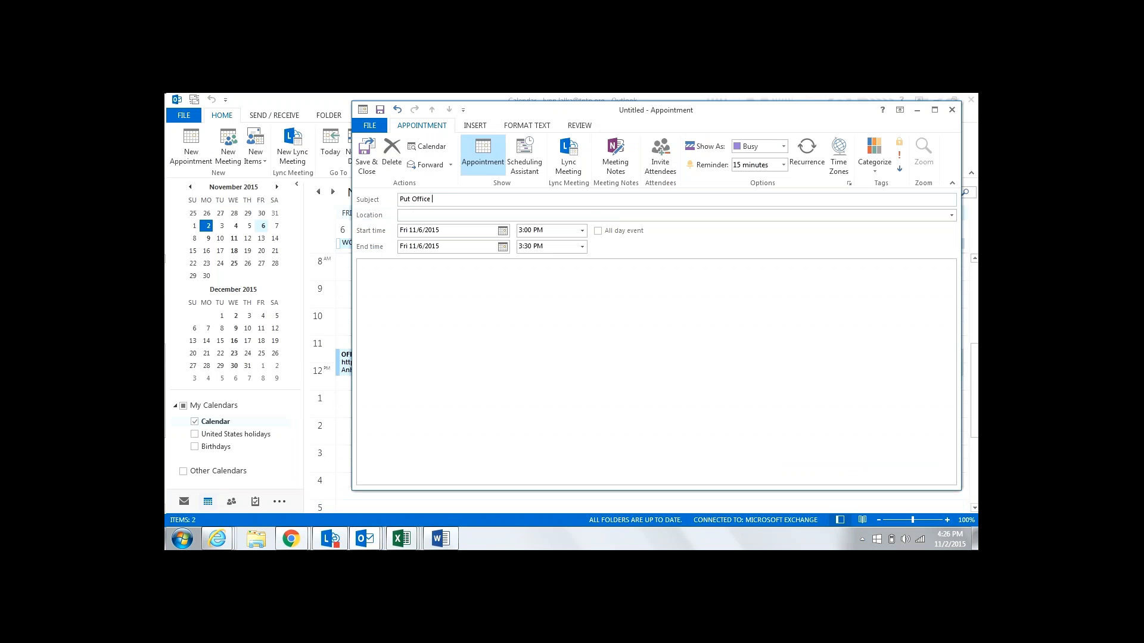
key(BackSpace)
key(BackSpace)
key(BackSpace)
key(BackSpace)
text(next Office Hours on the calendar)
click(366, 167)
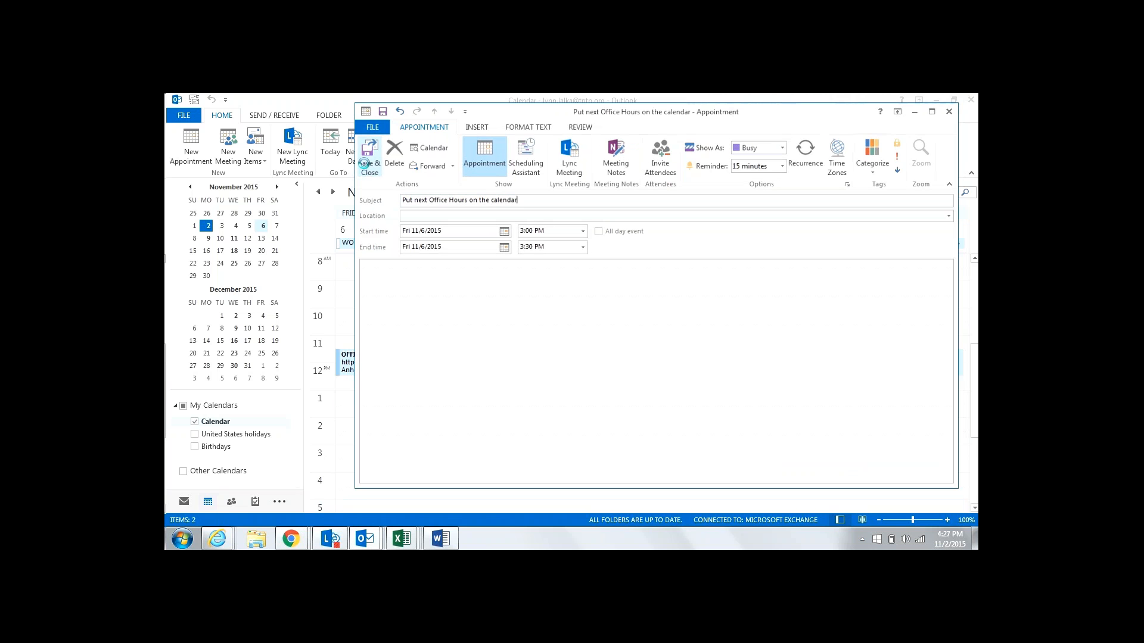